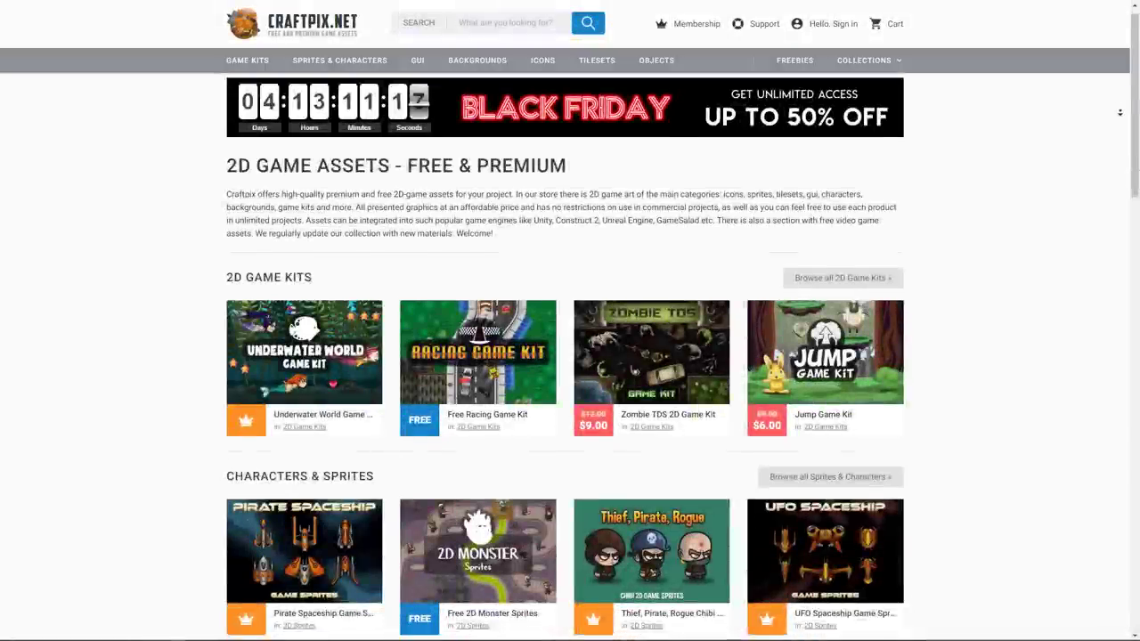
# - Autoscroll down the CraftPix.net 2D game assets homepage
pyautogui.middleClick(1121, 95)
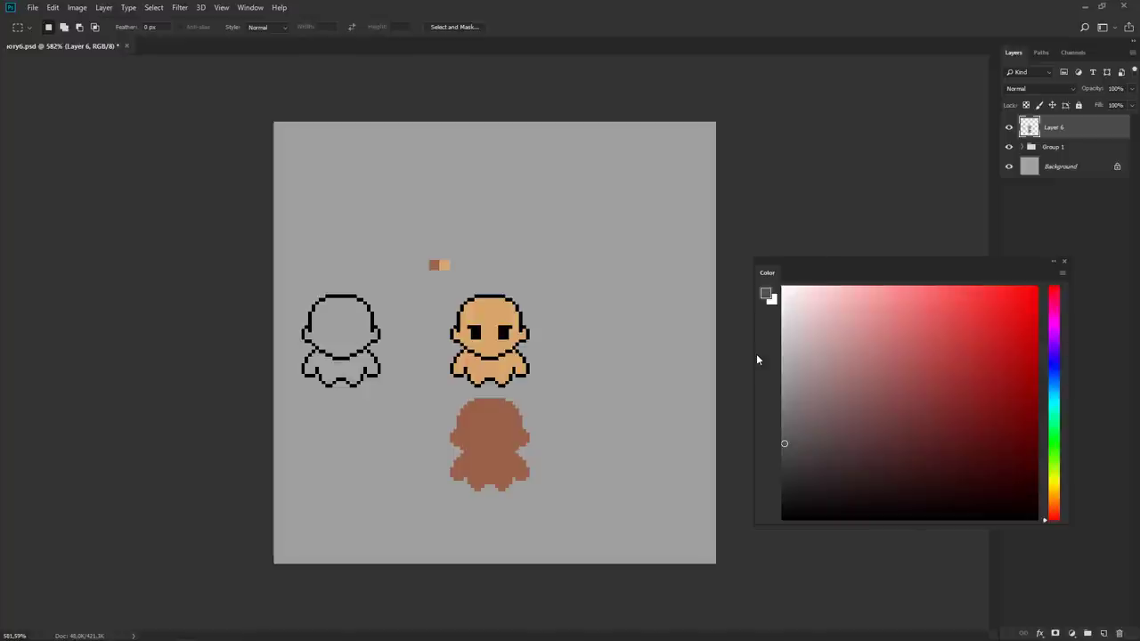
# - Hide Layer 6, show Layer 5, and marquee individual outline characters to compare them
pyautogui.click(1009, 128)
pyautogui.click(1010, 167)
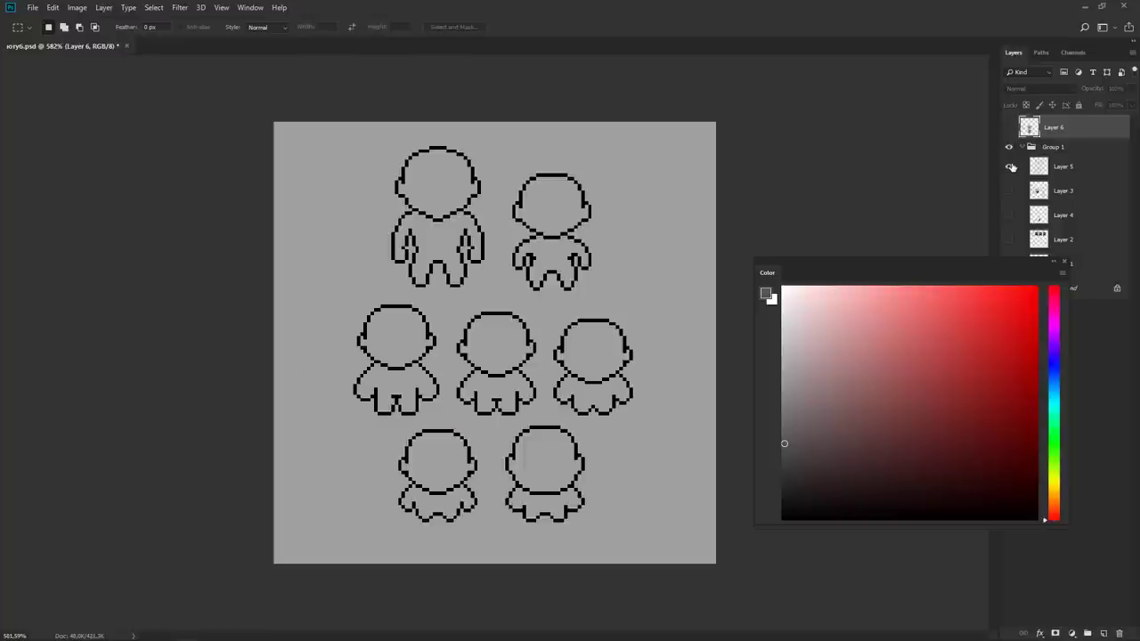
pyautogui.moveTo(318, 302); pyautogui.dragTo(443, 418)
pyautogui.moveTo(364, 143); pyautogui.dragTo(626, 286)
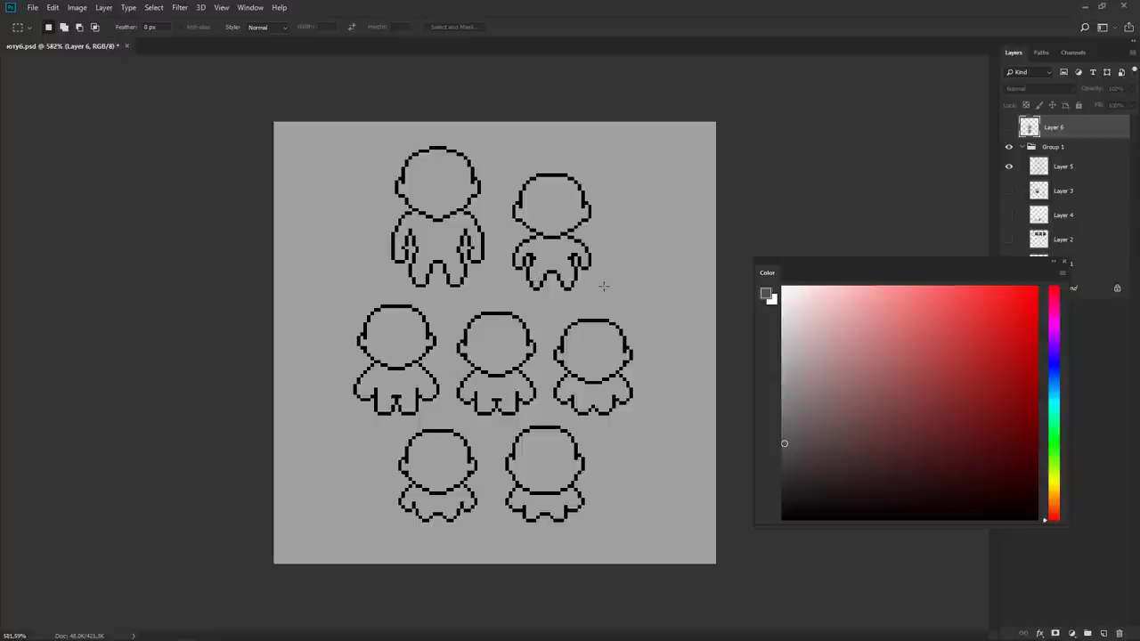
pyautogui.moveTo(388, 425); pyautogui.dragTo(488, 525)
# - Hide Group 1, show the coloured Layer 6, and zoom in on the characters
pyautogui.click(1009, 146)
pyautogui.click(1009, 127)
pyautogui.hotkey('ctrl', 'd')
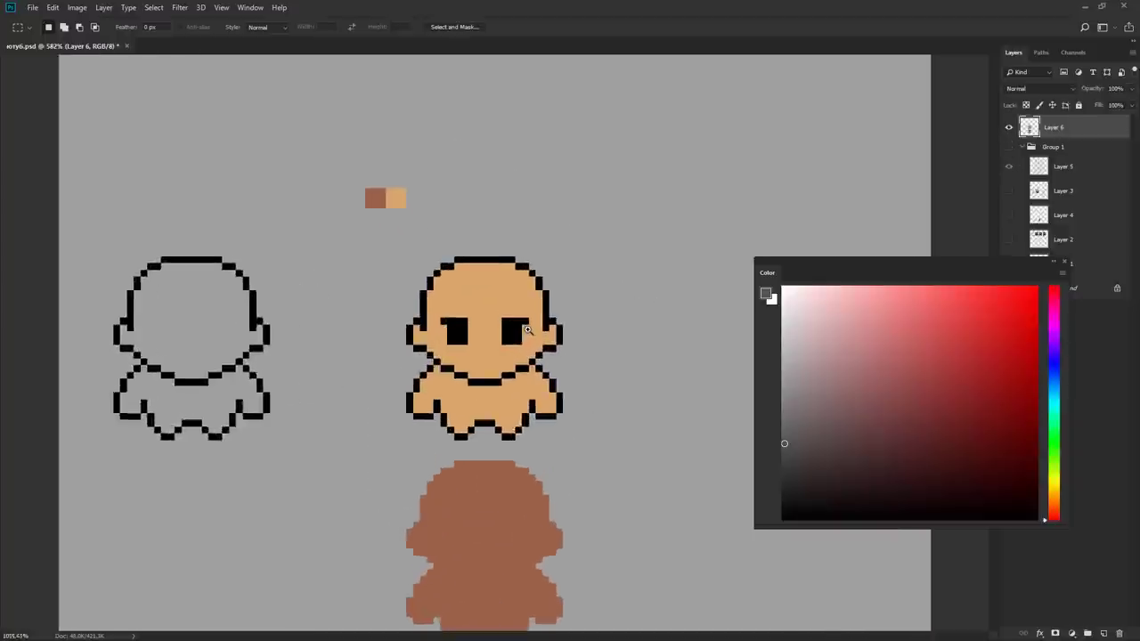
pyautogui.scroll(5, 488, 331)
pyautogui.press('b')
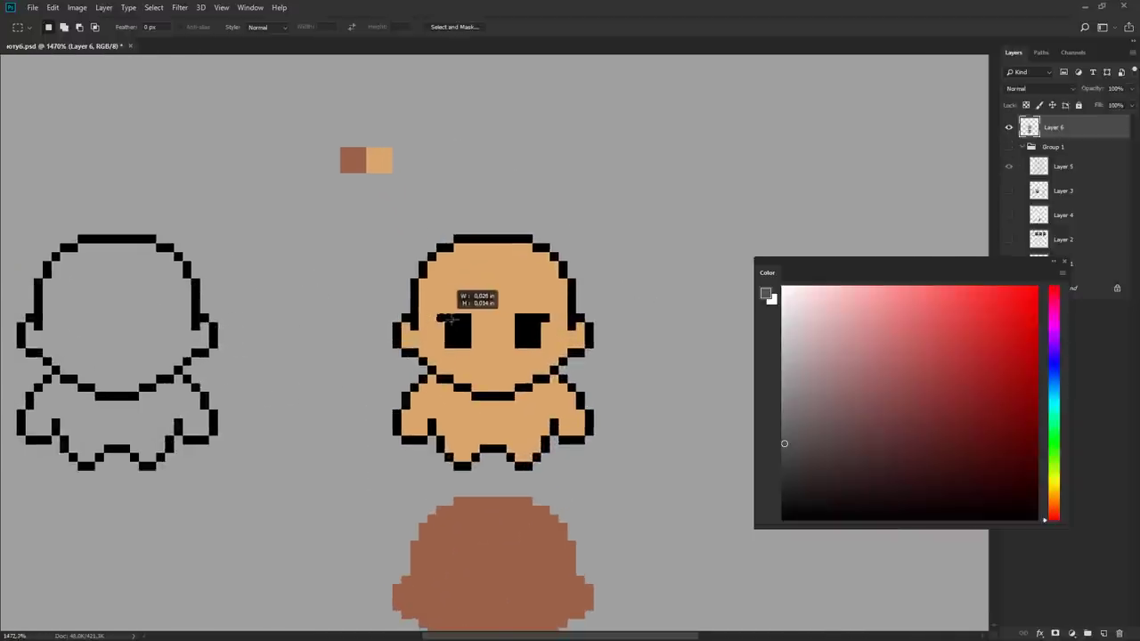
pyautogui.scroll(-1, 573, 339)
pyautogui.moveTo(505, 289); pyautogui.dragTo(522, 251)
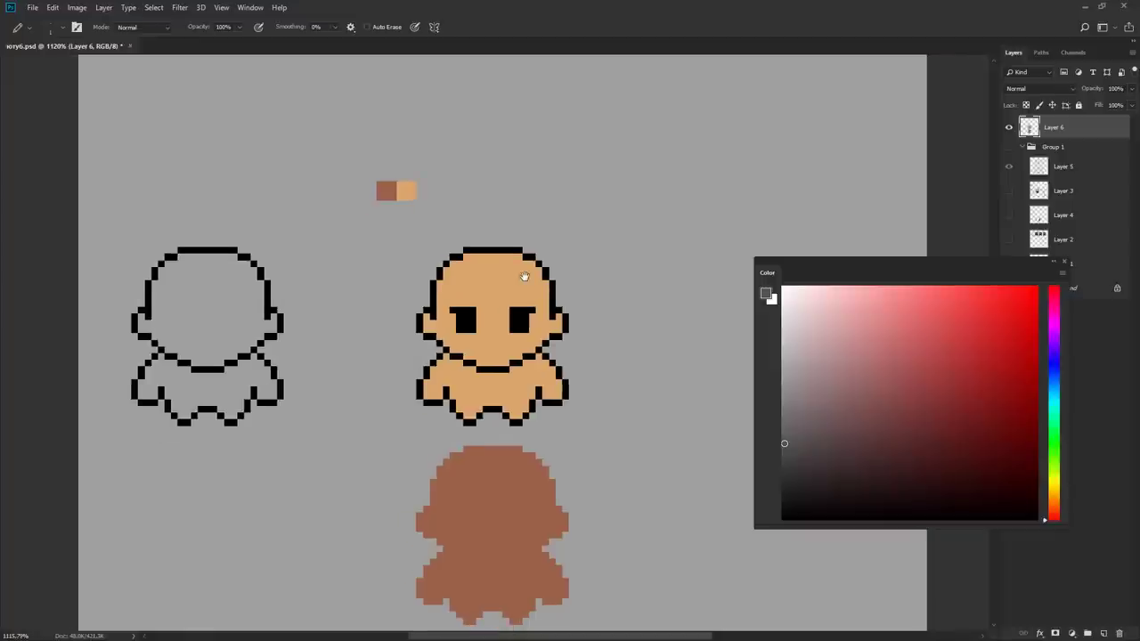
# - Duplicate the tan character to the right and fill the copy black, then brown
pyautogui.press('m')
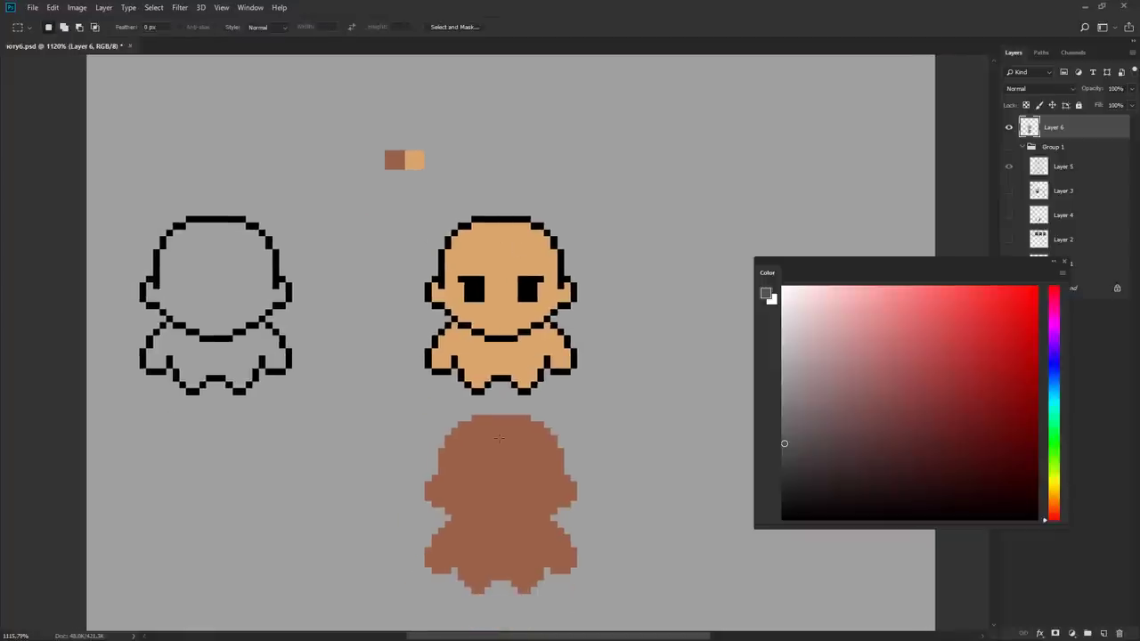
pyautogui.moveTo(407, 217)
pyautogui.mouseDown()
pyautogui.moveTo(600, 401)
pyautogui.moveTo(677, 336)
pyautogui.mouseUp()
pyautogui.hotkey('ctrl', 'd')
pyautogui.press('g')
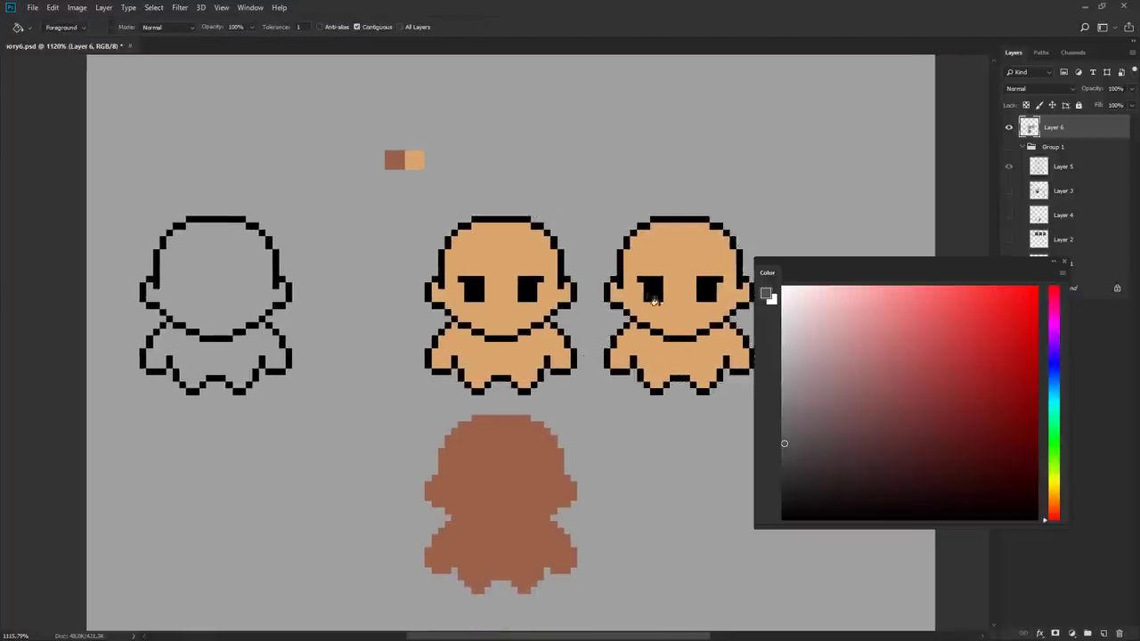
pyautogui.press('d')
pyautogui.click(674, 256)
pyautogui.click(684, 356)
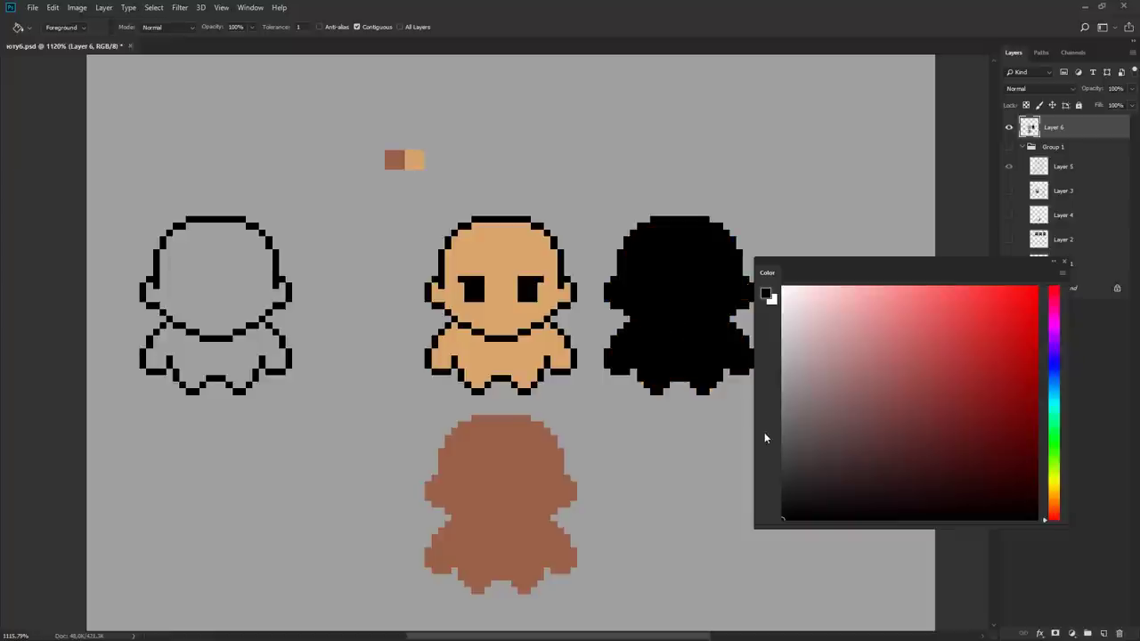
pyautogui.keyDown('alt'); pyautogui.click(496, 493); pyautogui.keyUp('alt')
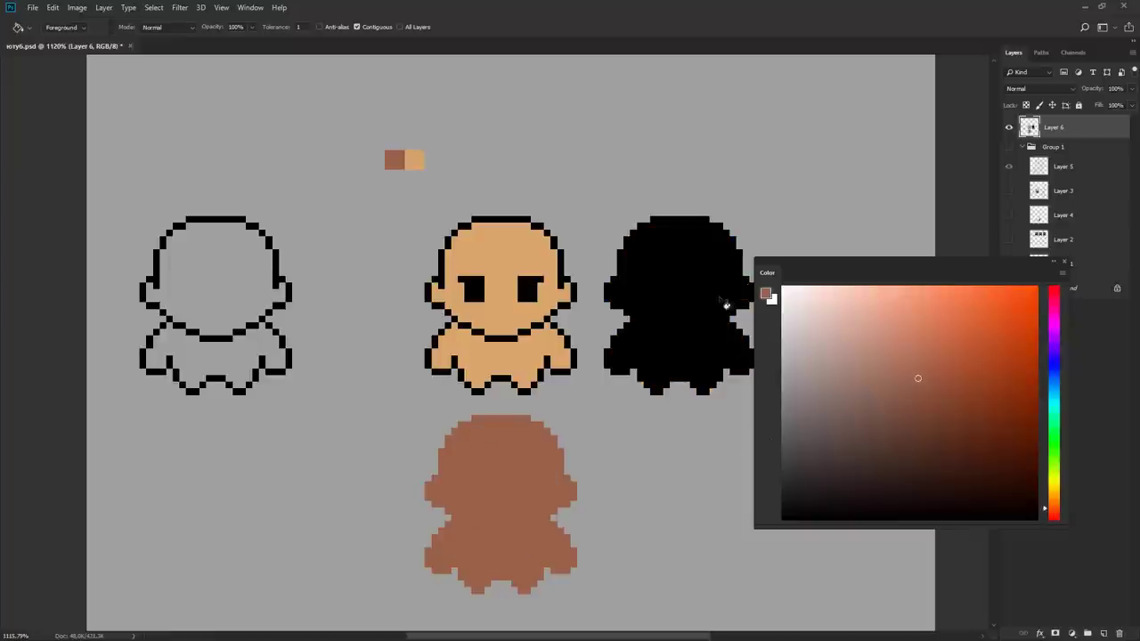
pyautogui.click(668, 387)
# - Delete the brown duplicate and clear the selection
pyautogui.press('m')
pyautogui.moveTo(590, 211); pyautogui.dragTo(795, 412)
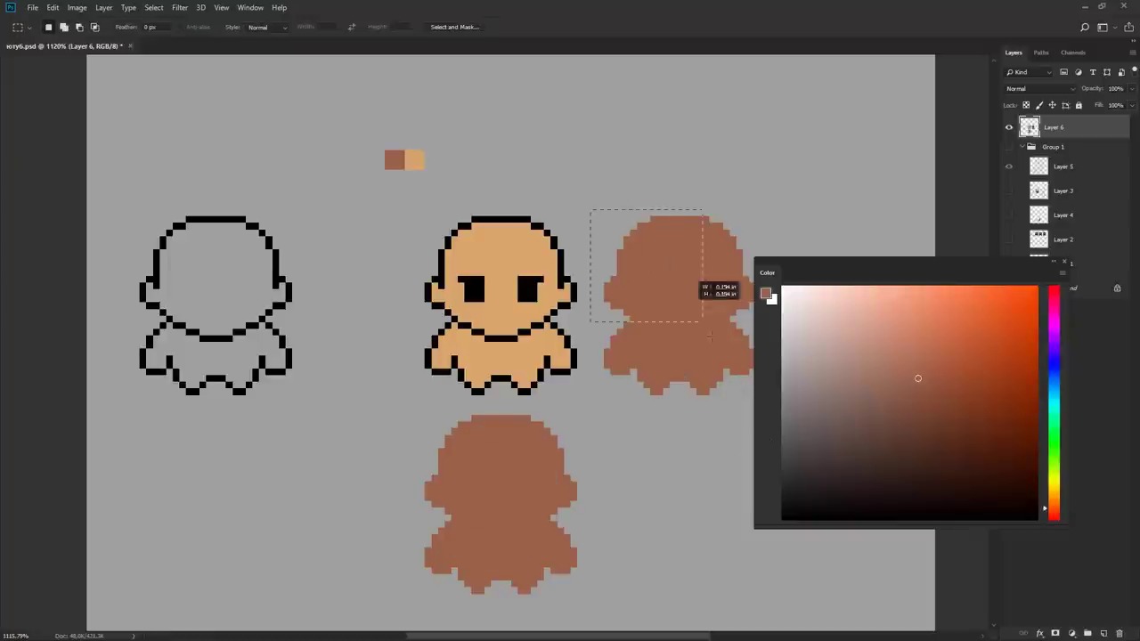
pyautogui.press('Delete')
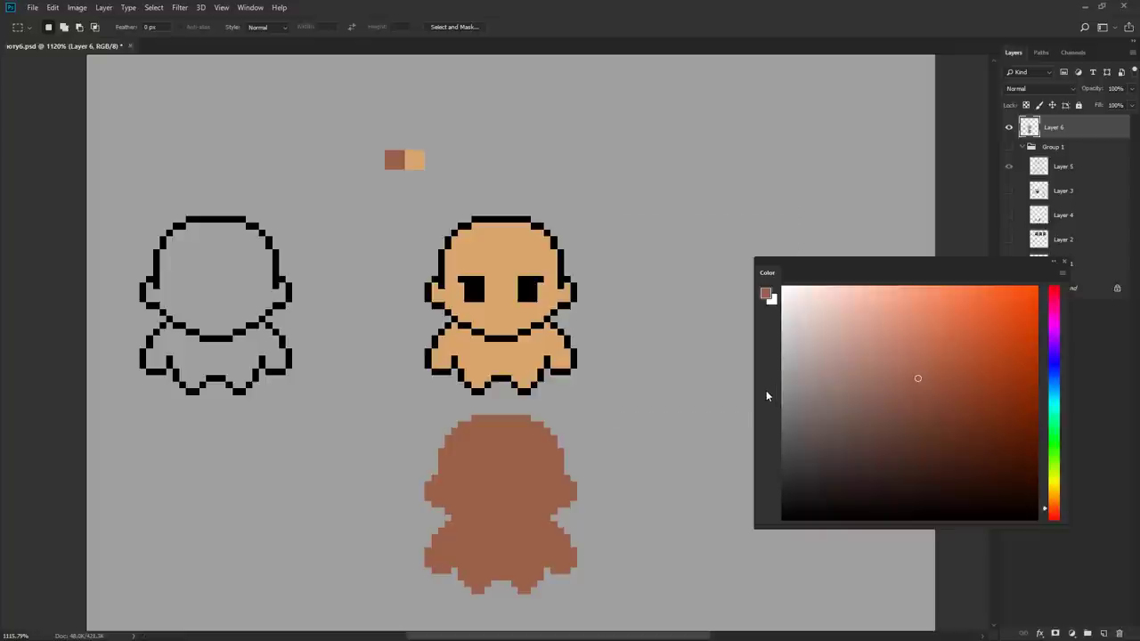
pyautogui.hotkey('ctrl', 'd')
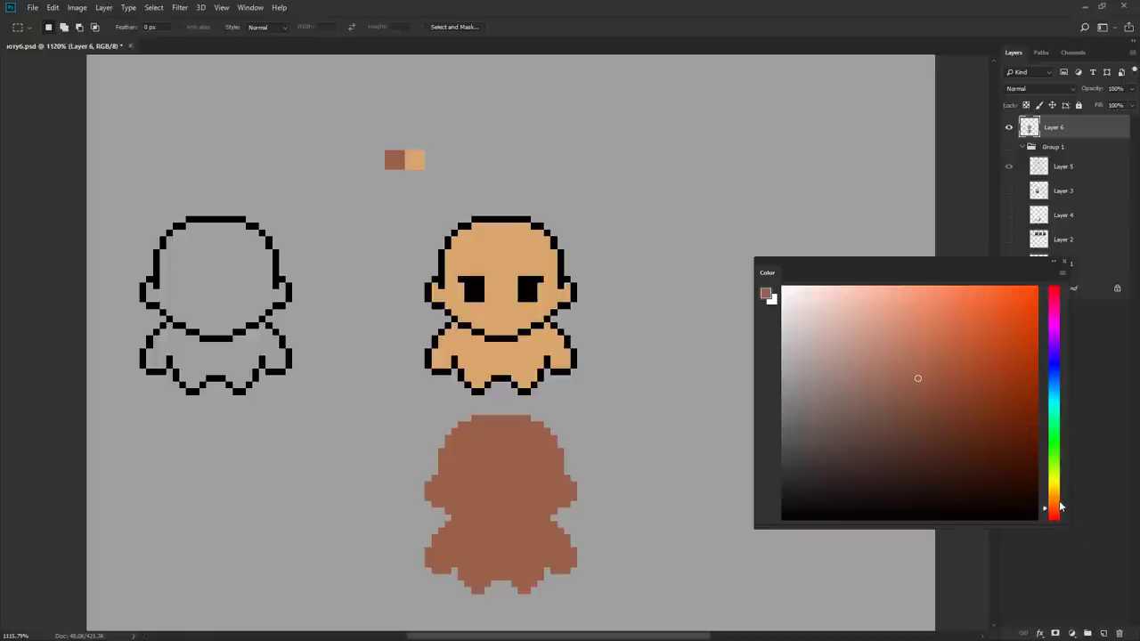
# - Paint a light tan swatch with a brown block beneath it at the upper right
pyautogui.moveTo(1060, 507); pyautogui.dragTo(1061, 501)
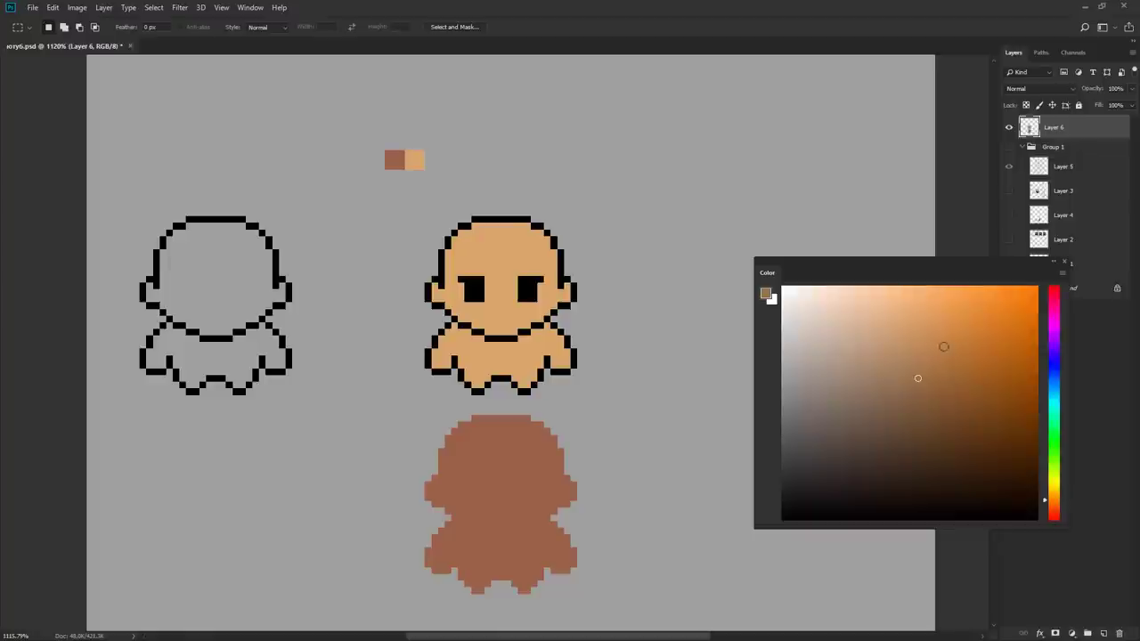
pyautogui.click(893, 314)
pyautogui.moveTo(916, 316)
pyautogui.mouseDown()
pyautogui.moveTo(967, 341)
pyautogui.moveTo(899, 333)
pyautogui.moveTo(899, 316)
pyautogui.mouseUp()
pyautogui.press('b')
pyautogui.moveTo(694, 180); pyautogui.dragTo(712, 178)
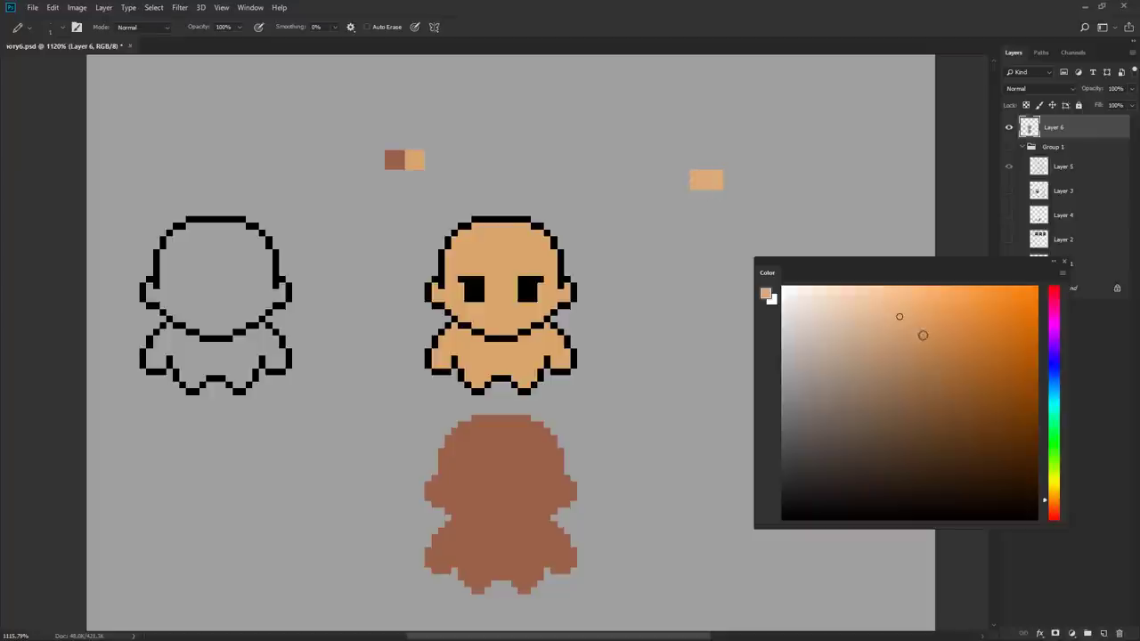
pyautogui.moveTo(1052, 505); pyautogui.dragTo(1051, 512)
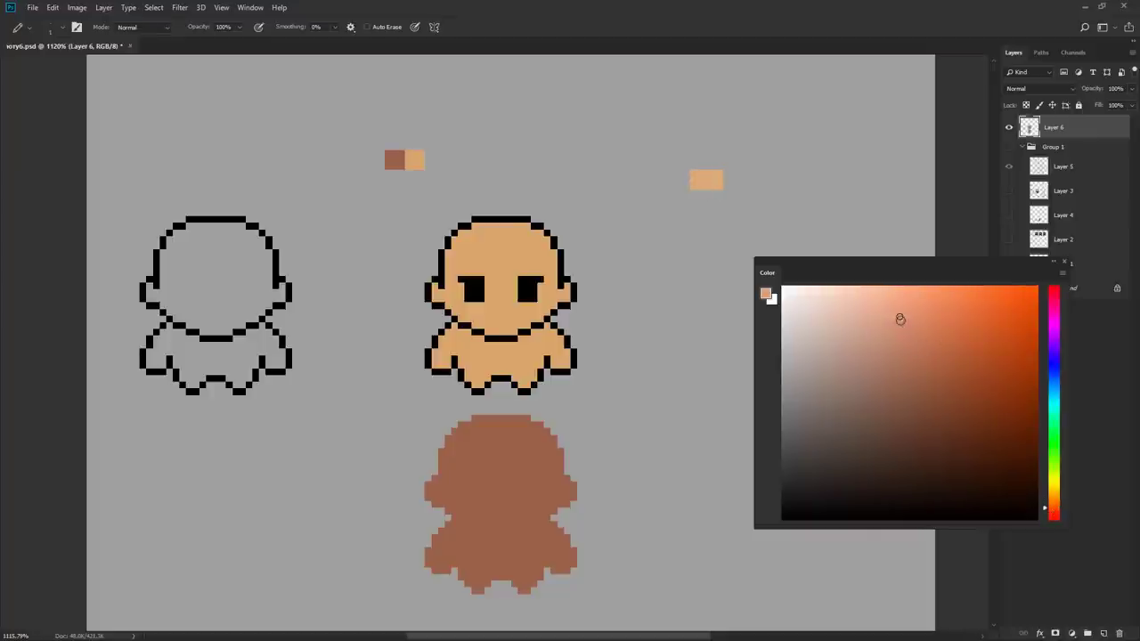
pyautogui.moveTo(901, 328); pyautogui.dragTo(900, 348)
pyautogui.moveTo(689, 193)
pyautogui.mouseDown()
pyautogui.moveTo(719, 194)
pyautogui.moveTo(693, 206)
pyautogui.moveTo(712, 201)
pyautogui.mouseUp()
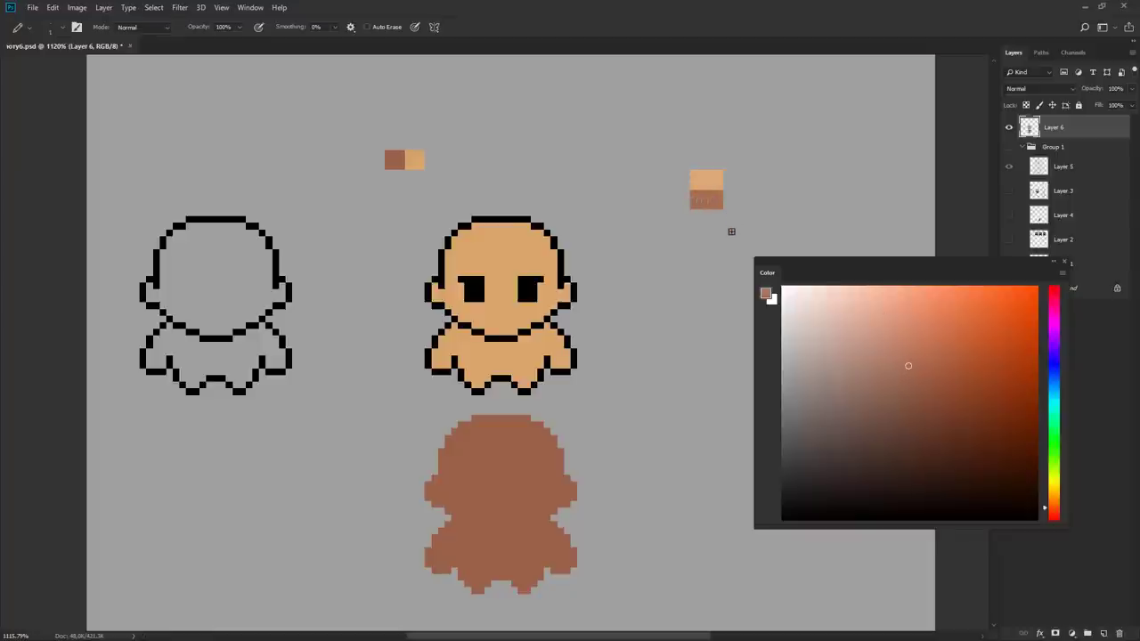
# - Try a brown fill on the body, undo it, and choose a darker brown
pyautogui.press('g')
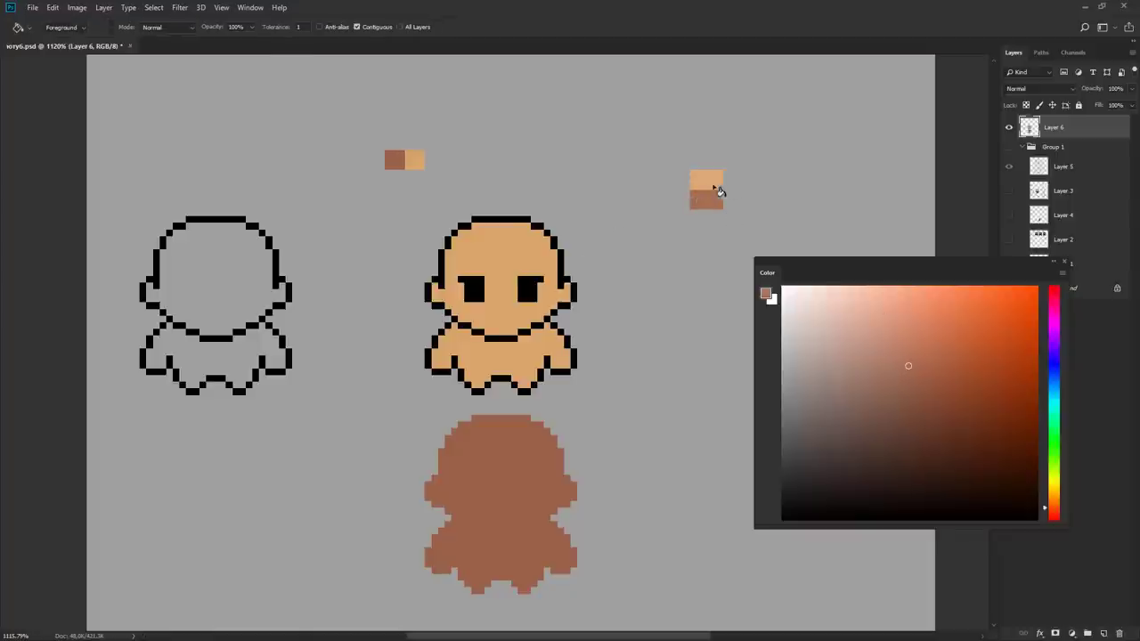
pyautogui.keyDown('alt'); pyautogui.click(709, 175); pyautogui.keyUp('alt')
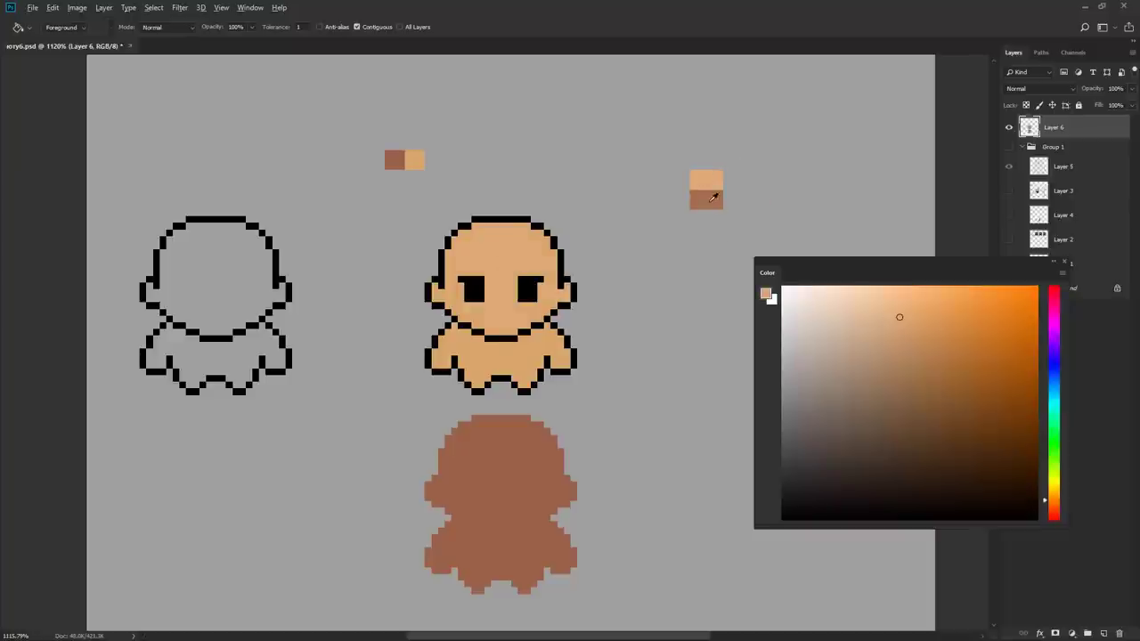
pyautogui.keyDown('alt'); pyautogui.click(712, 198); pyautogui.keyUp('alt')
pyautogui.click(491, 353)
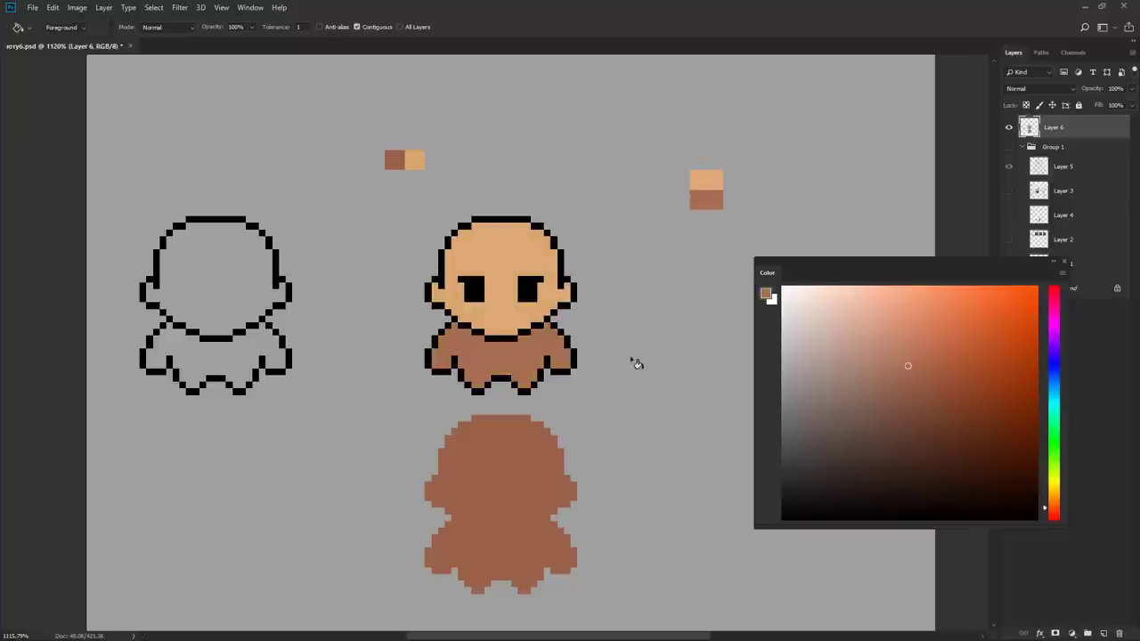
pyautogui.hotkey('ctrl', 'z')
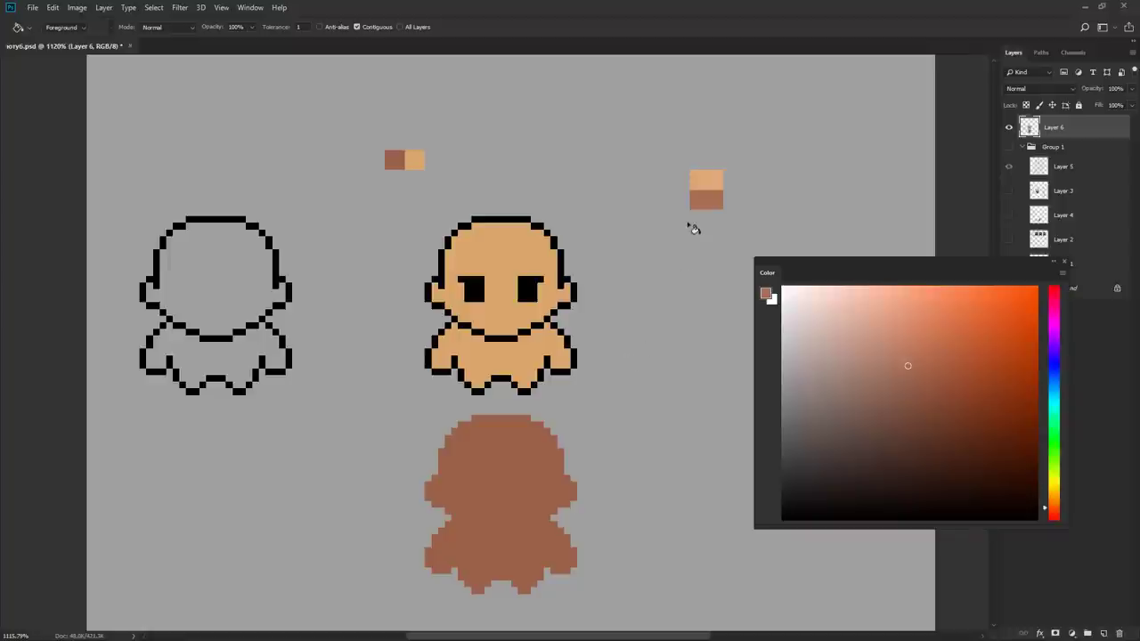
pyautogui.keyDown('alt'); pyautogui.click(399, 161); pyautogui.keyUp('alt')
pyautogui.click(901, 443)
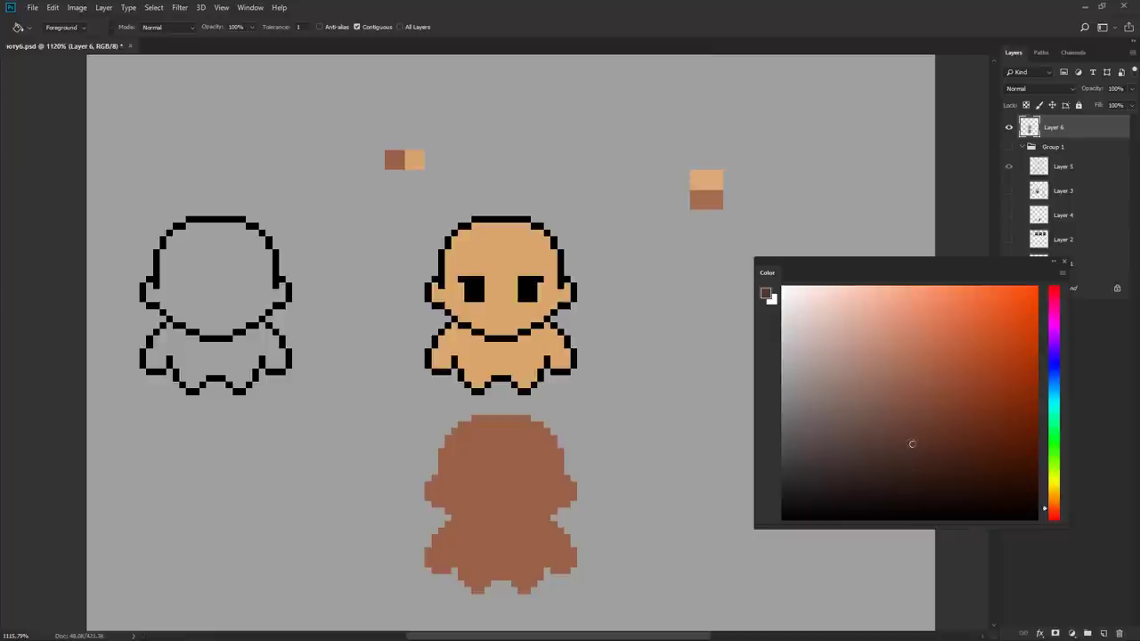
pyautogui.click(894, 443)
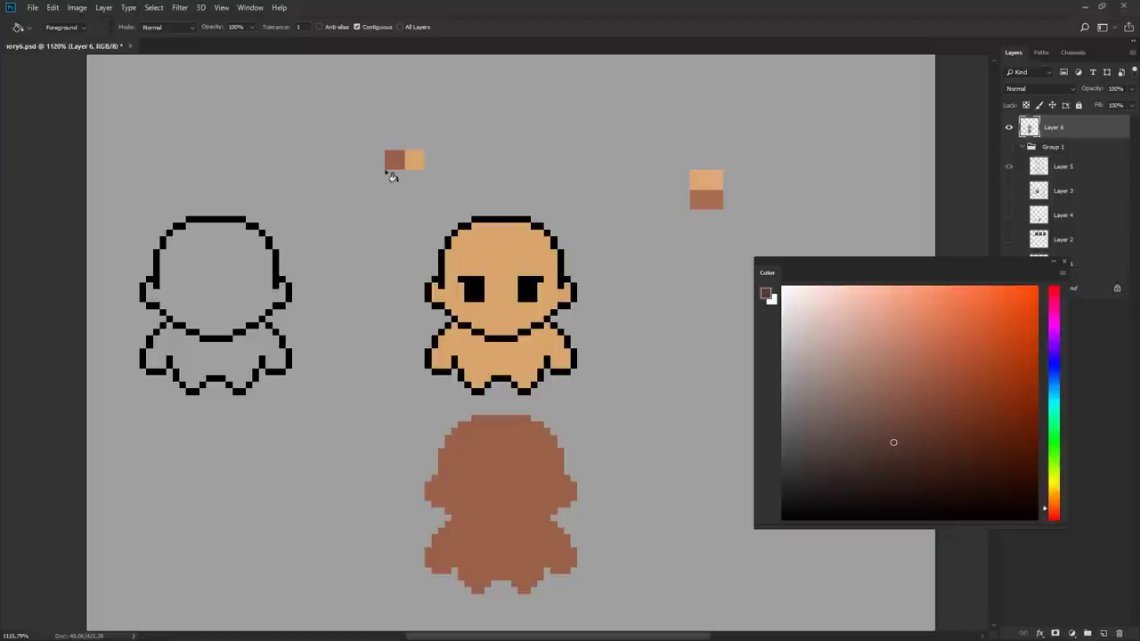
# - Test dark brown pixels beside the swatches and along the head, undoing the stroke
pyautogui.press('b')
pyautogui.click(380, 167)
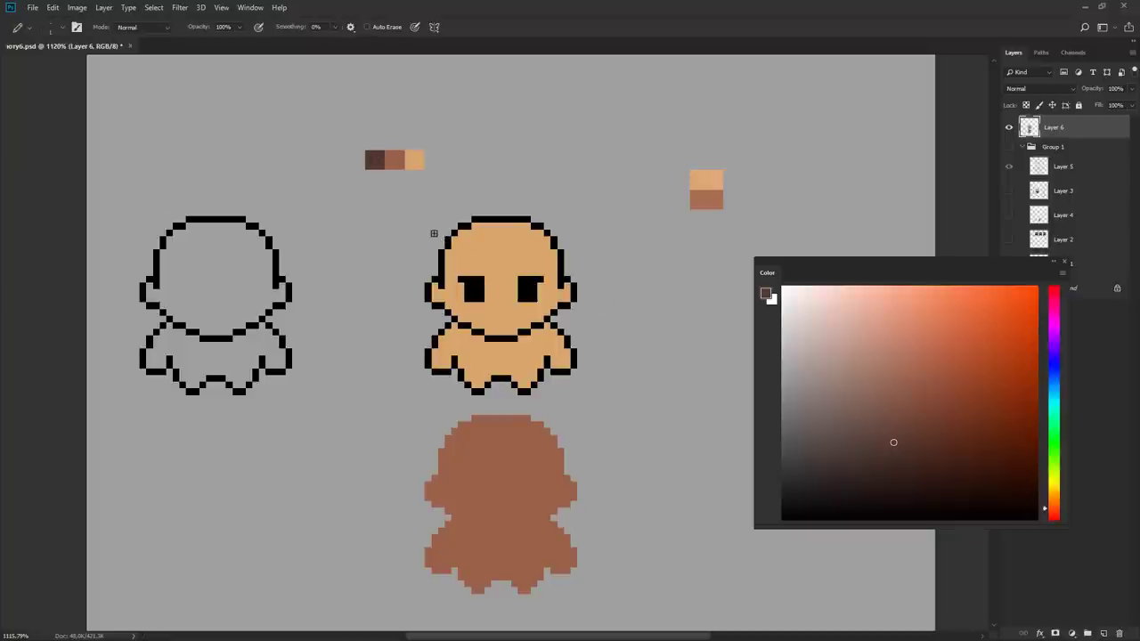
pyautogui.moveTo(442, 277); pyautogui.dragTo(443, 244)
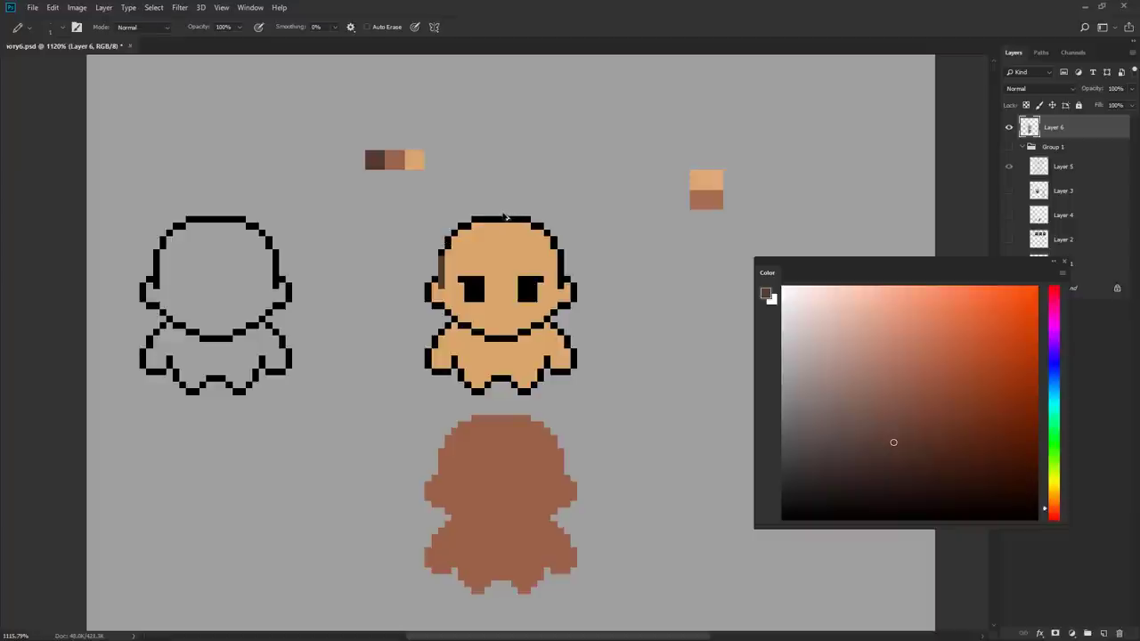
pyautogui.hotkey('ctrl', 'z')
# - Recolour the selected character's outline and eyes dark brown, then sample black
pyautogui.moveTo(255, 94); pyautogui.dragTo(63, 182)
pyautogui.click(62, 183)
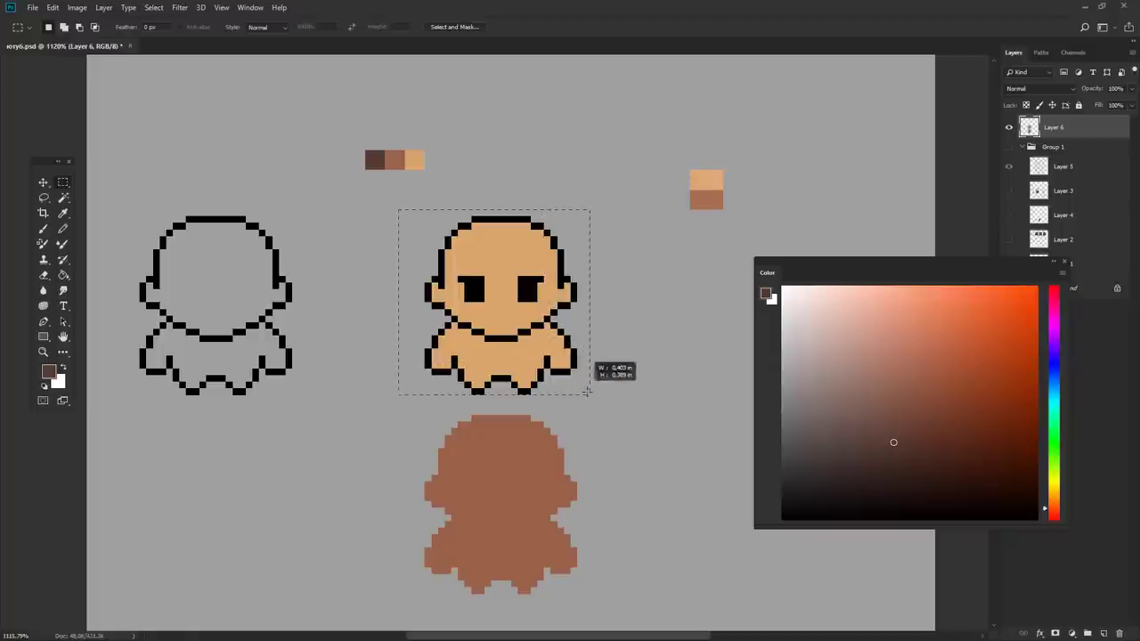
pyautogui.moveTo(436, 240); pyautogui.dragTo(588, 393)
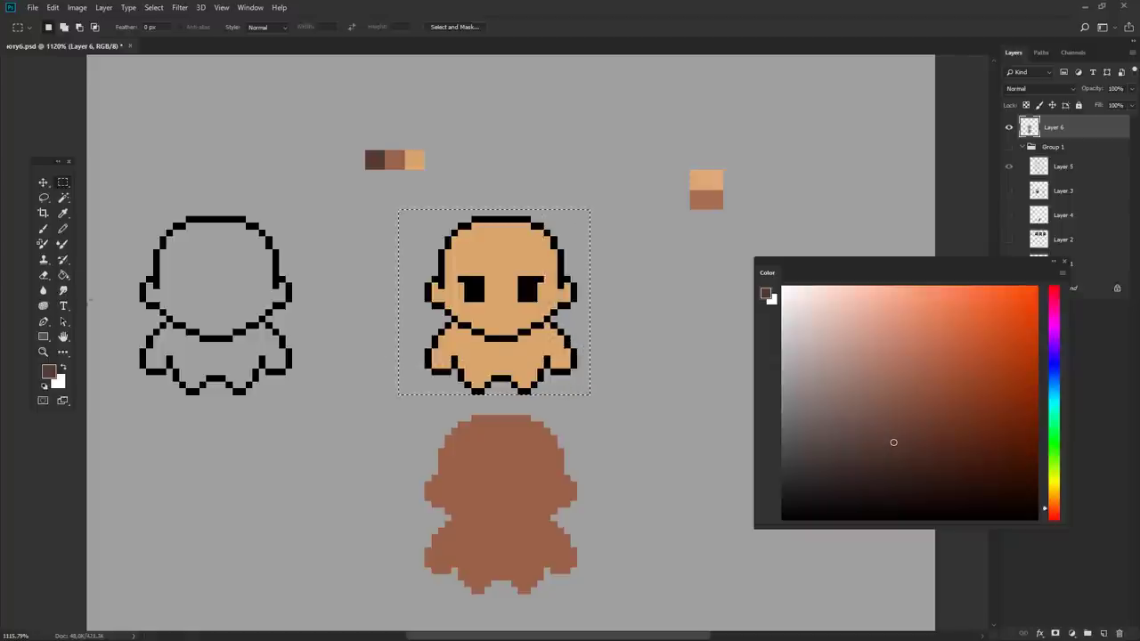
pyautogui.click(64, 276)
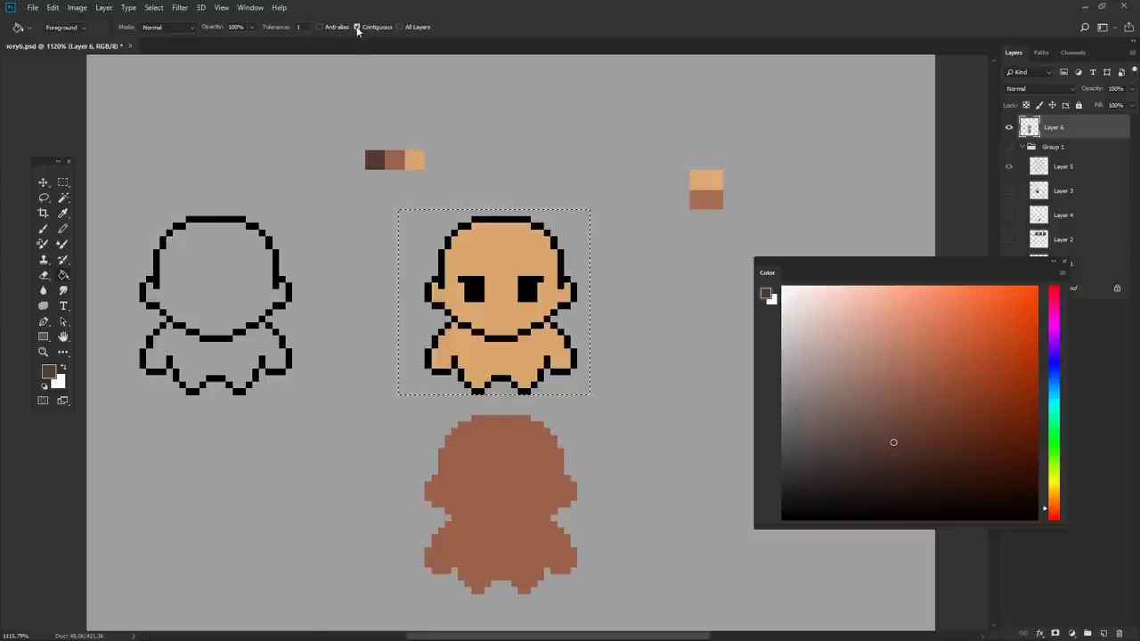
pyautogui.click(448, 273)
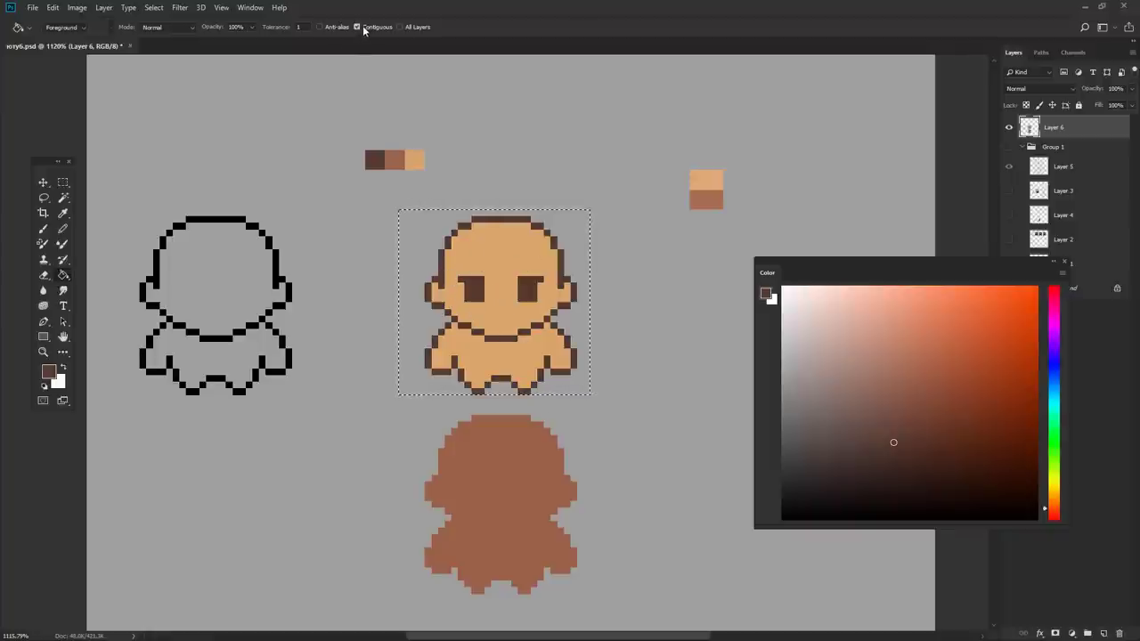
pyautogui.keyDown('alt'); pyautogui.click(283, 336); pyautogui.keyUp('alt')
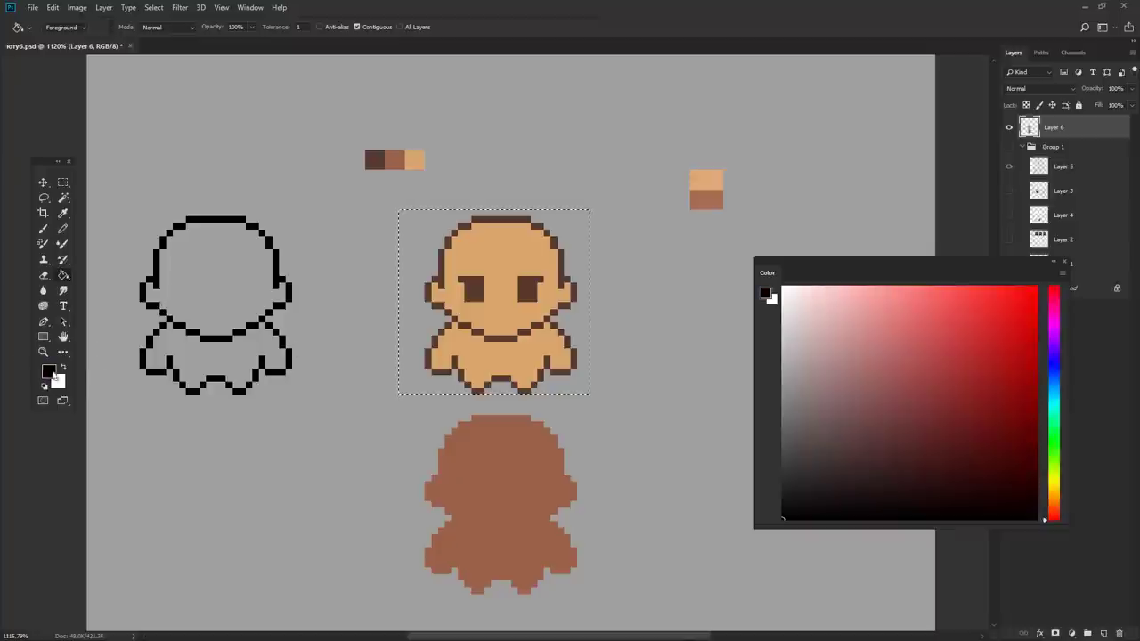
# - Fill both eyes solid black and clear the selection
pyautogui.click(472, 290)
pyautogui.click(529, 290)
pyautogui.hotkey('ctrl', 'd')
pyautogui.scroll(-3, 597, 321)
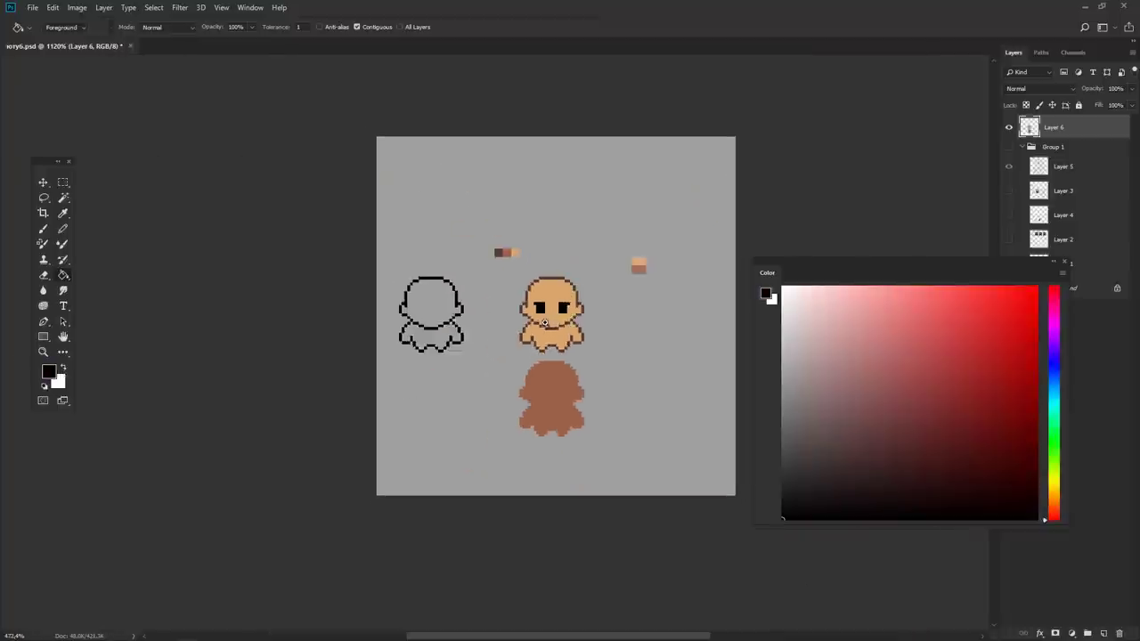
pyautogui.scroll(2, 579, 329)
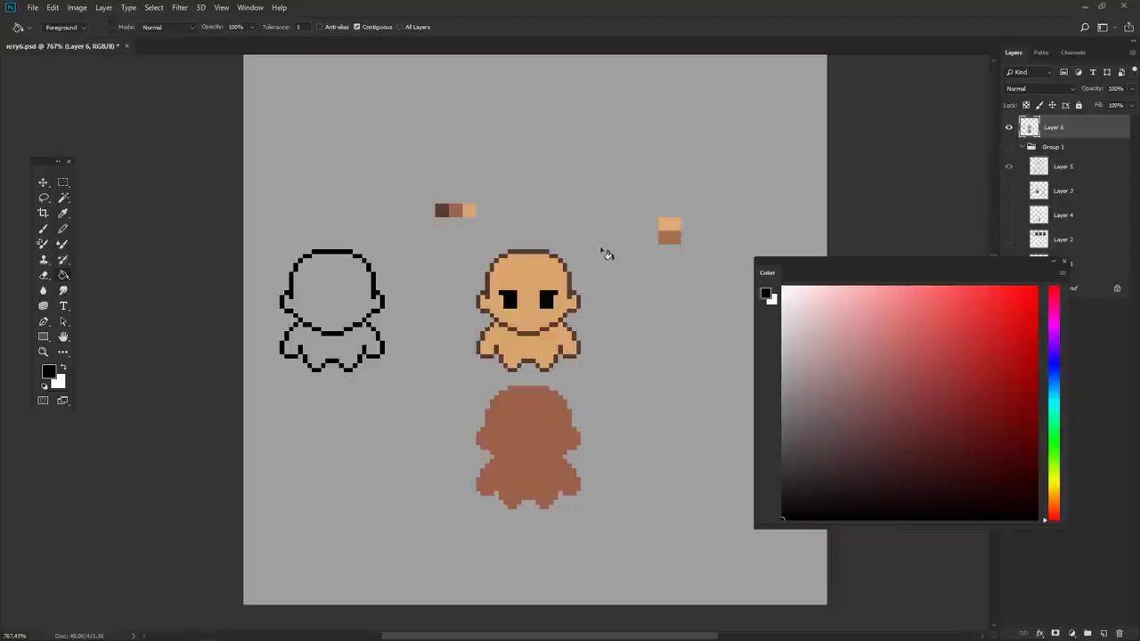
pyautogui.scroll(3, 611, 283)
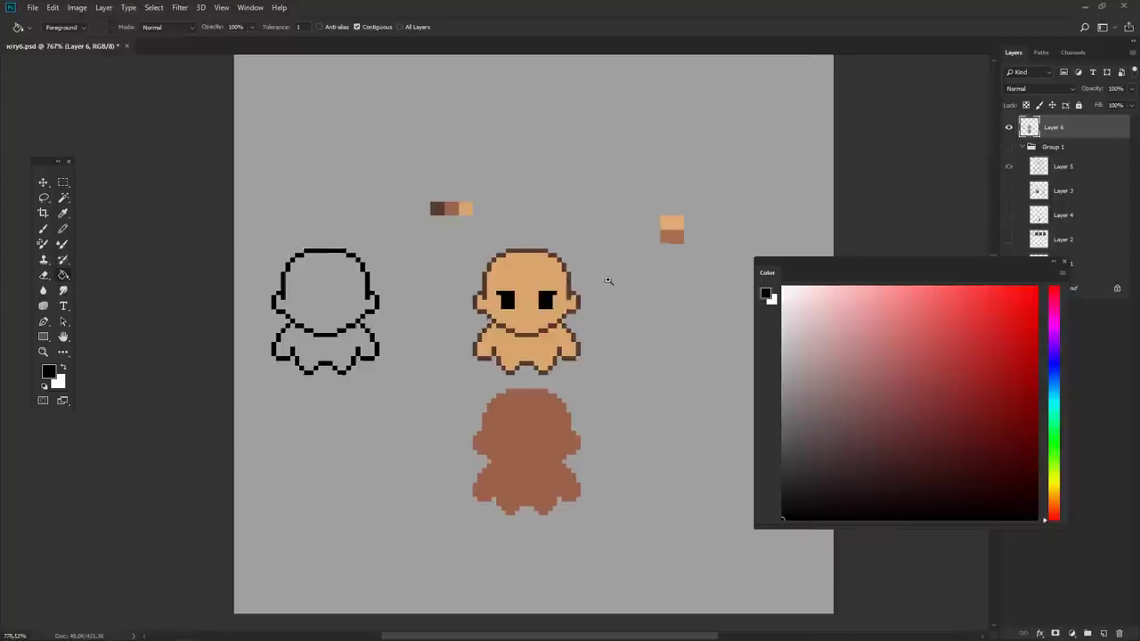
# - Sample brown and tan, testing a tan stroke on the body and undoing it
pyautogui.keyDown('alt'); pyautogui.click(359, 155); pyautogui.keyUp('alt')
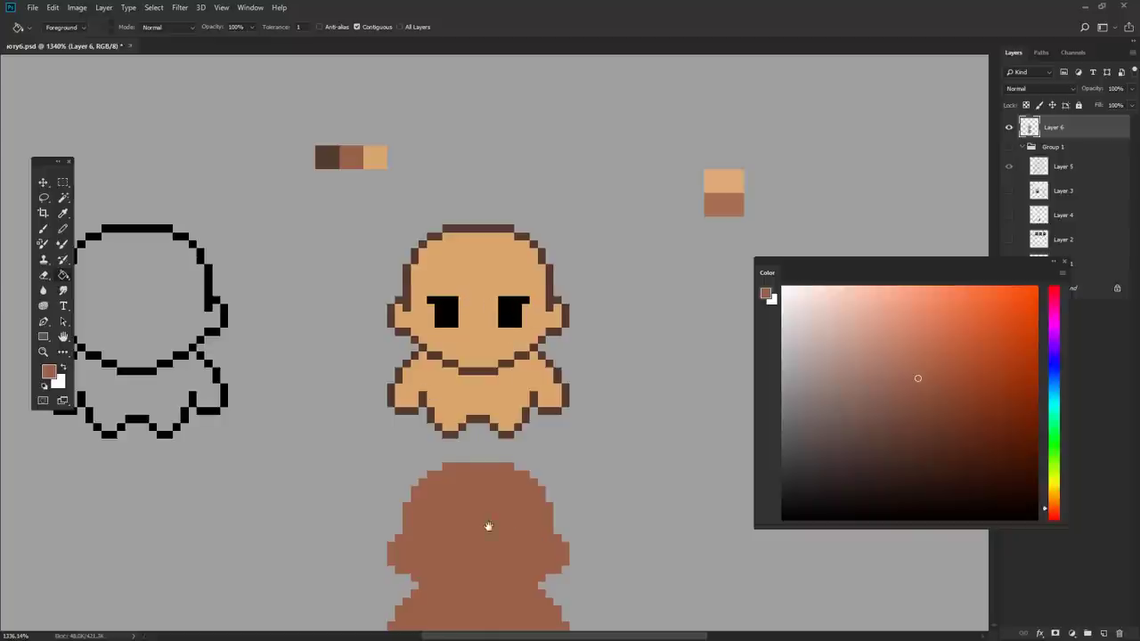
pyautogui.moveTo(488, 525); pyautogui.dragTo(522, 465)
pyautogui.press('b')
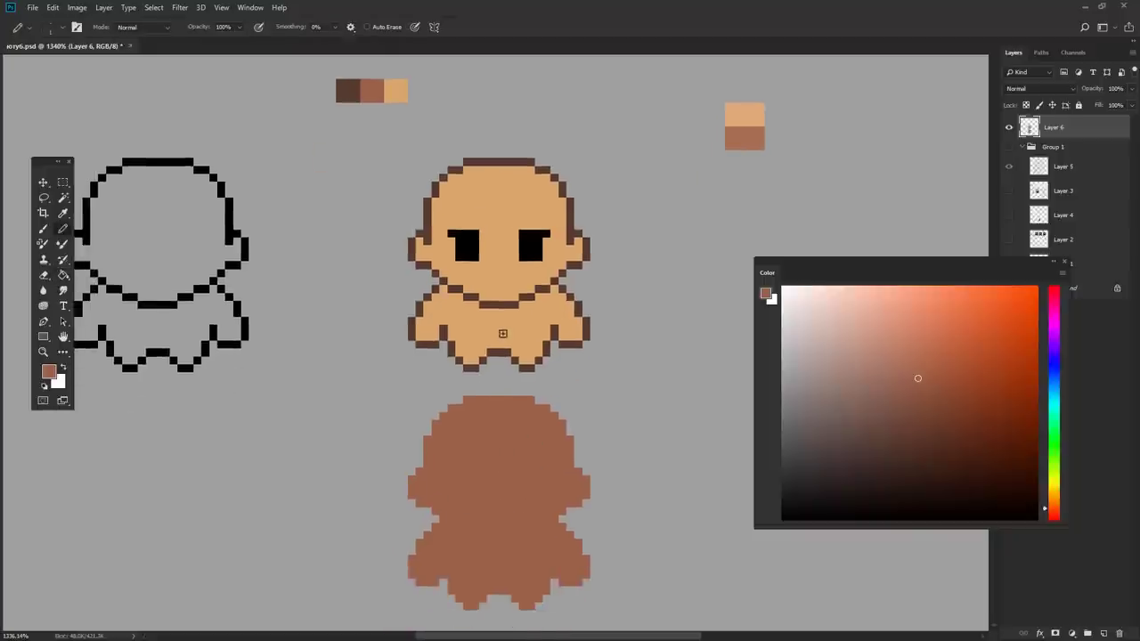
pyautogui.keyDown('alt'); pyautogui.click(503, 334); pyautogui.keyUp('alt')
pyautogui.moveTo(468, 439); pyautogui.dragTo(495, 425)
pyautogui.hotkey('ctrl', 'z')
pyautogui.keyDown('alt'); pyautogui.click(519, 418); pyautogui.keyUp('alt')
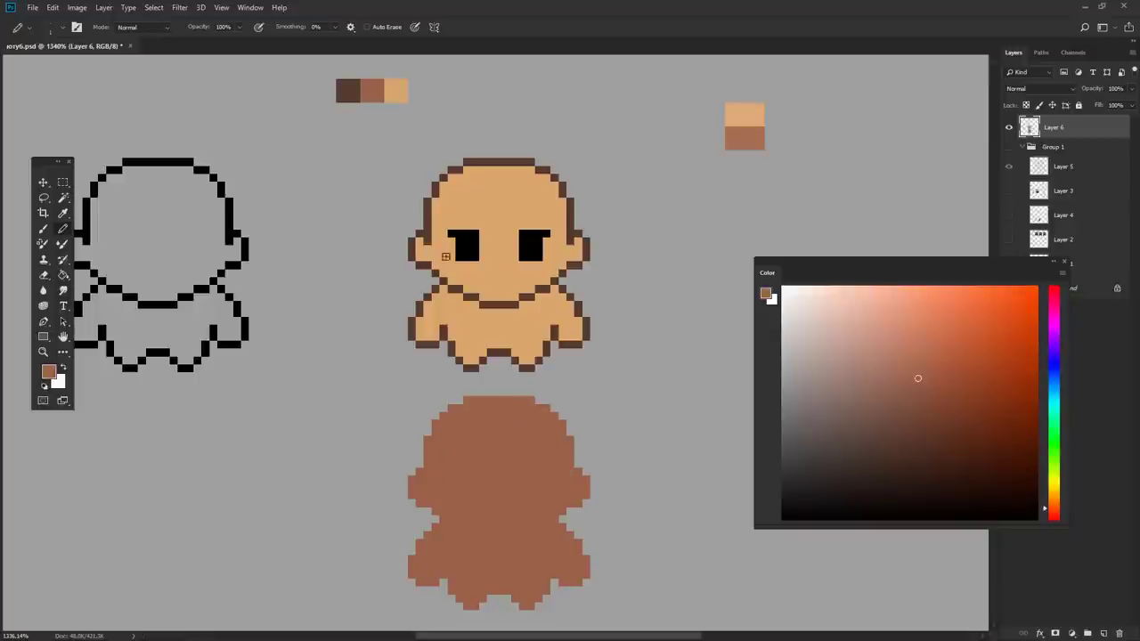
# - Draw brown shading on the left cheek and a dark brown line across the forehead
pyautogui.moveTo(466, 213)
pyautogui.mouseDown()
pyautogui.moveTo(495, 210)
pyautogui.moveTo(474, 201)
pyautogui.mouseUp()
pyautogui.hotkey('ctrl', 'z')
pyautogui.moveTo(556, 315); pyautogui.dragTo(542, 367)
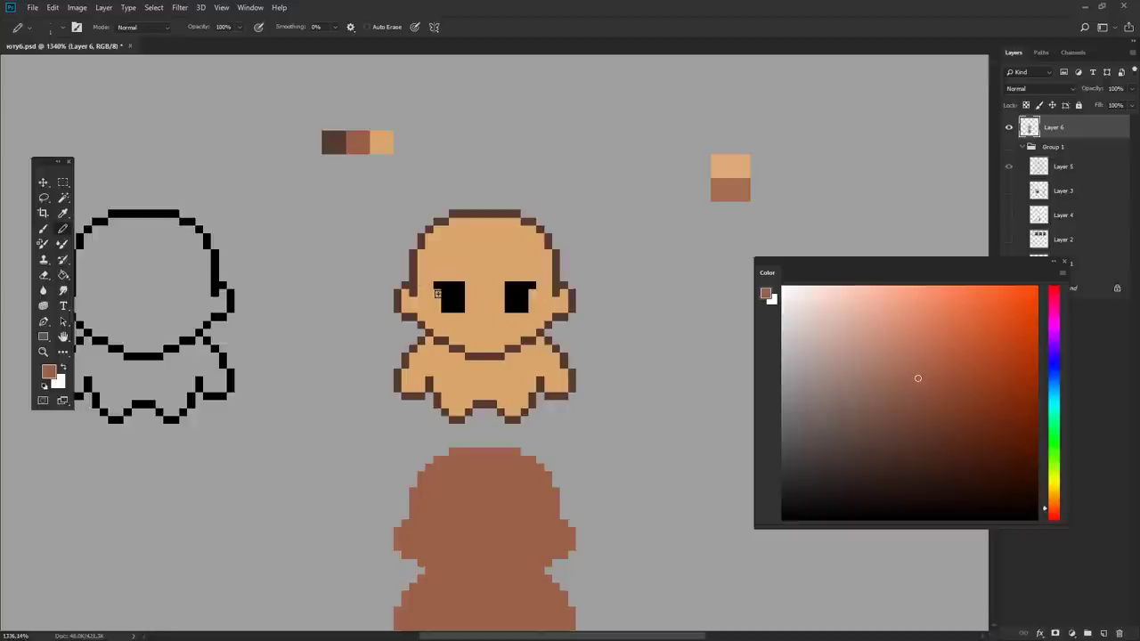
pyautogui.moveTo(424, 305)
pyautogui.mouseDown()
pyautogui.moveTo(475, 349)
pyautogui.moveTo(499, 349)
pyautogui.moveTo(464, 342)
pyautogui.moveTo(515, 343)
pyautogui.moveTo(551, 313)
pyautogui.mouseUp()
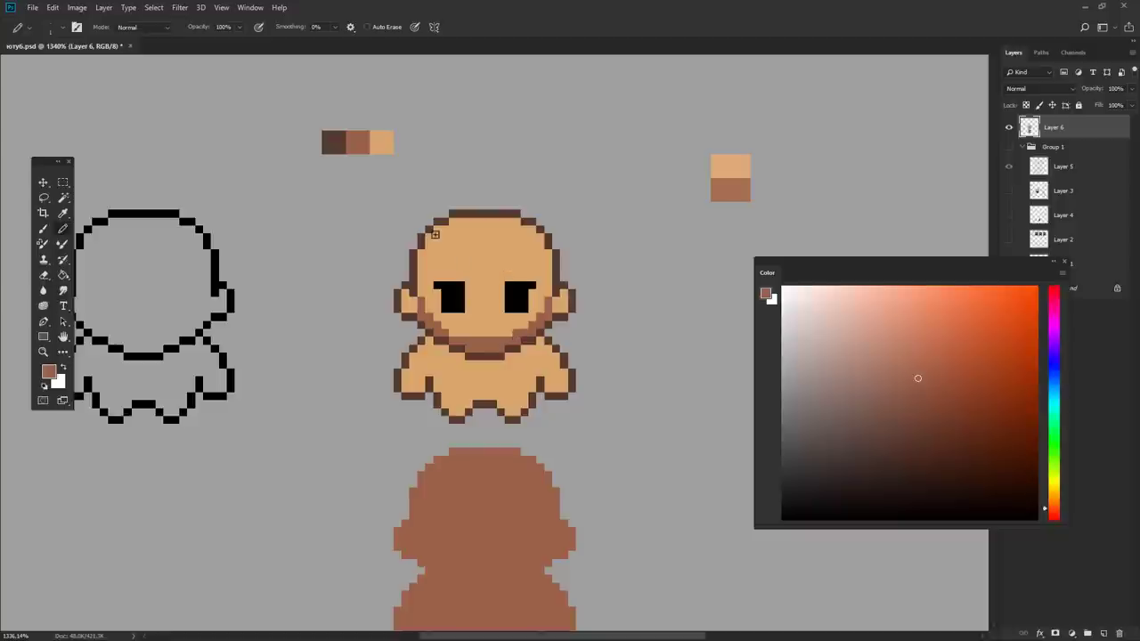
pyautogui.moveTo(430, 238)
pyautogui.mouseDown()
pyautogui.moveTo(534, 275)
pyautogui.moveTo(548, 256)
pyautogui.moveTo(525, 273)
pyautogui.mouseUp()
# - Fill the face below the forehead line with medium brown
pyautogui.press('g')
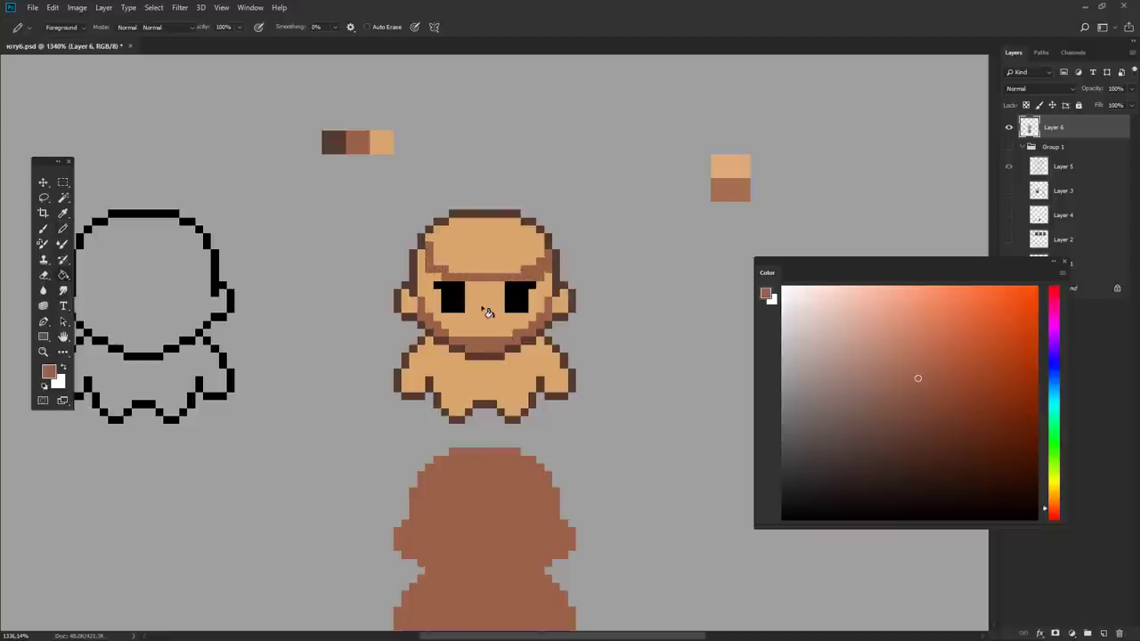
pyautogui.click(481, 310)
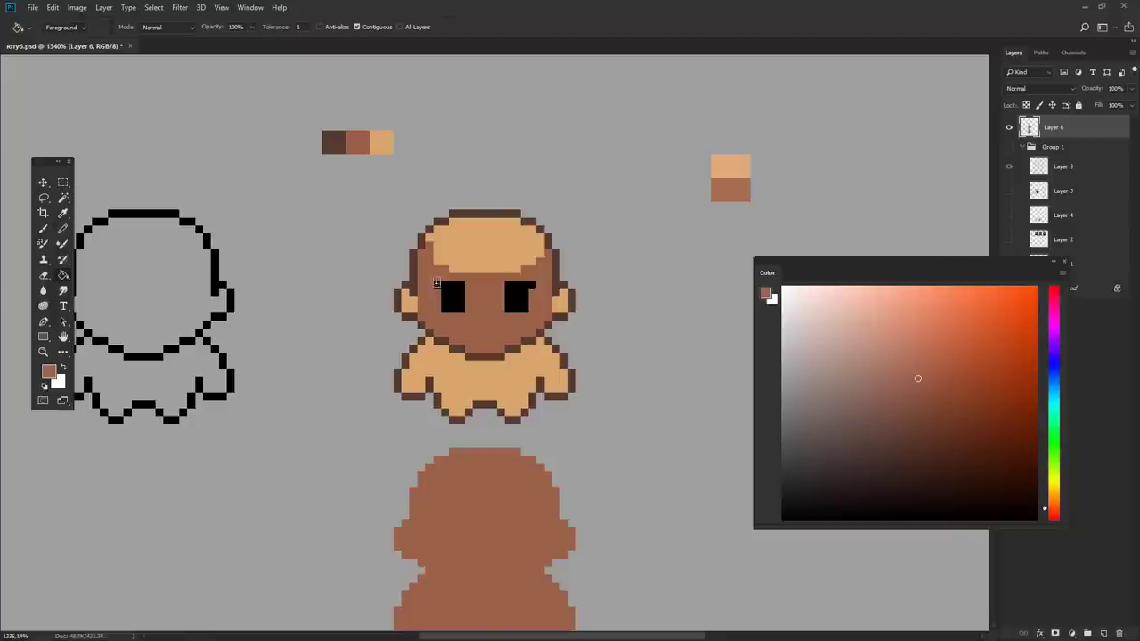
pyautogui.press('b')
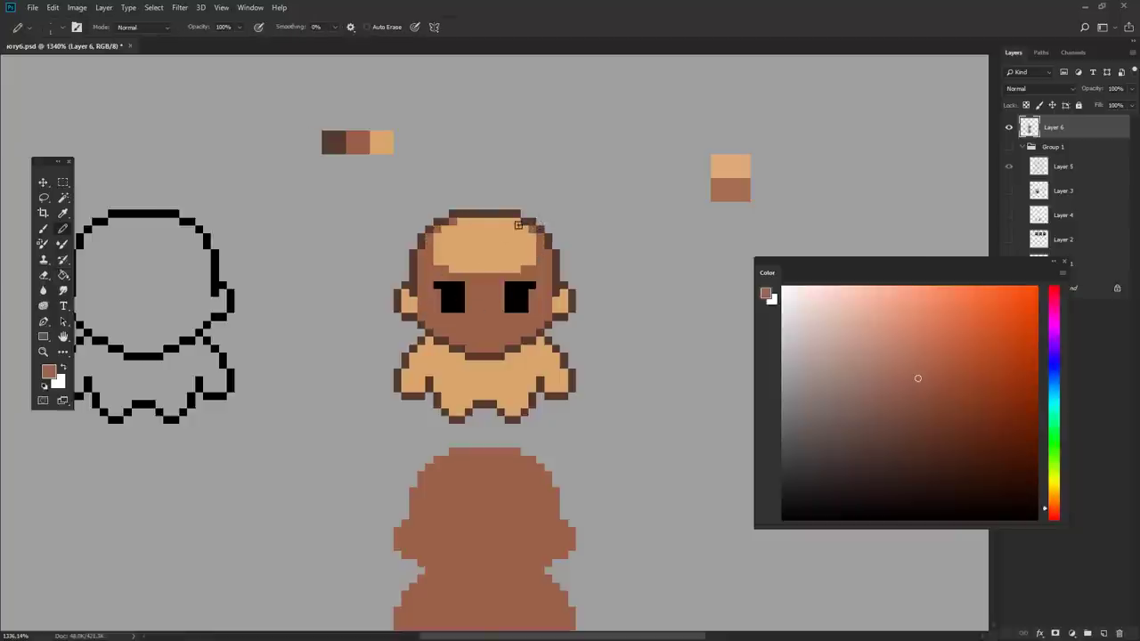
# - Paint tan pixels beside and under the left eye using the forehead's tan
pyautogui.scroll(-5, 461, 267)
pyautogui.scroll(5, 445, 265)
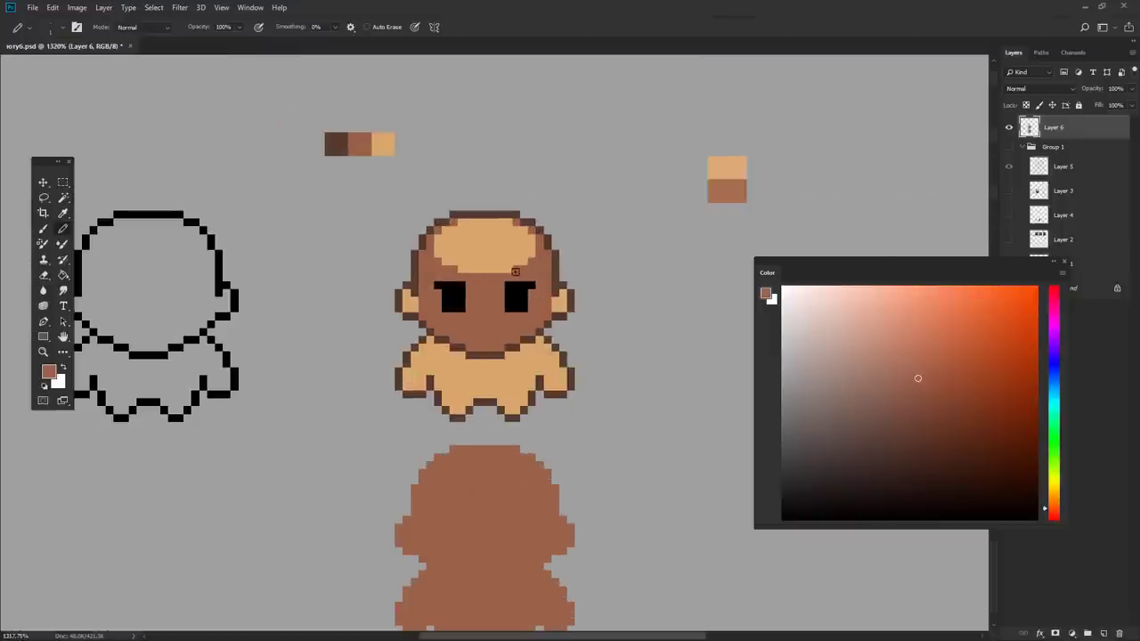
pyautogui.scroll(-2, 517, 285)
pyautogui.scroll(-4, 455, 294)
pyautogui.scroll(1, 445, 296)
pyautogui.scroll(4, 445, 296)
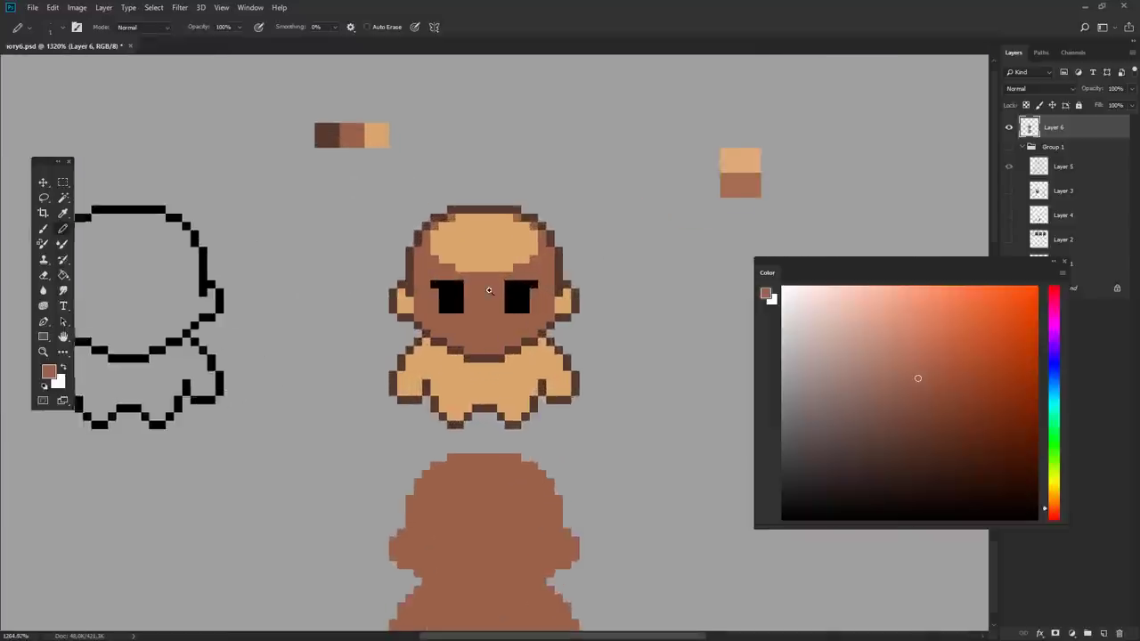
pyautogui.scroll(1, 438, 224)
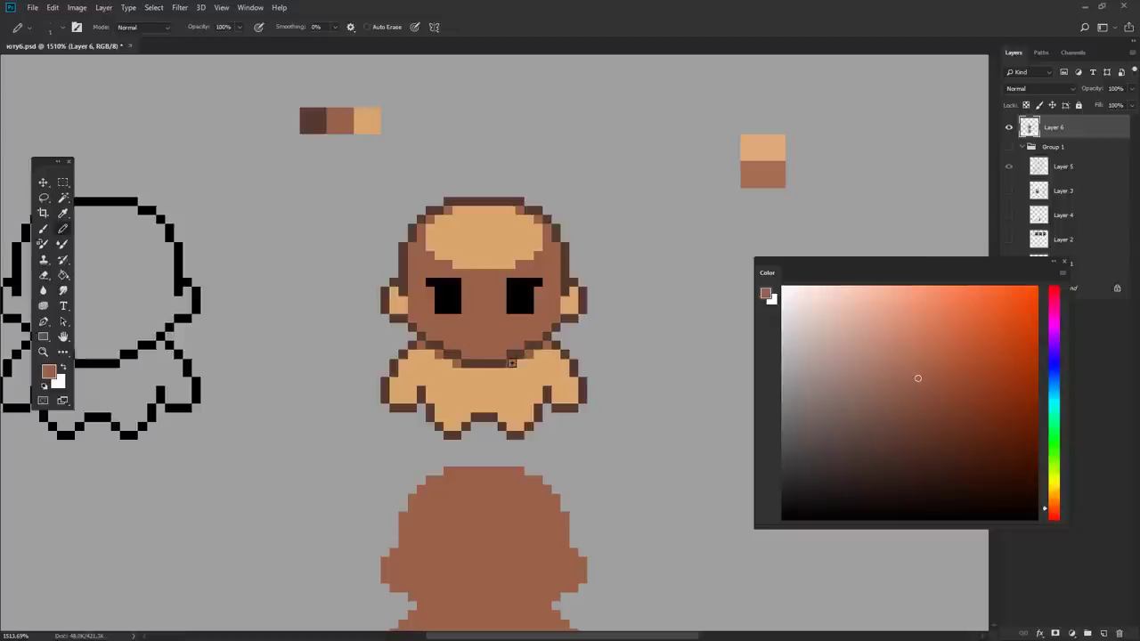
pyautogui.scroll(-5, 499, 367)
pyautogui.scroll(2, 535, 366)
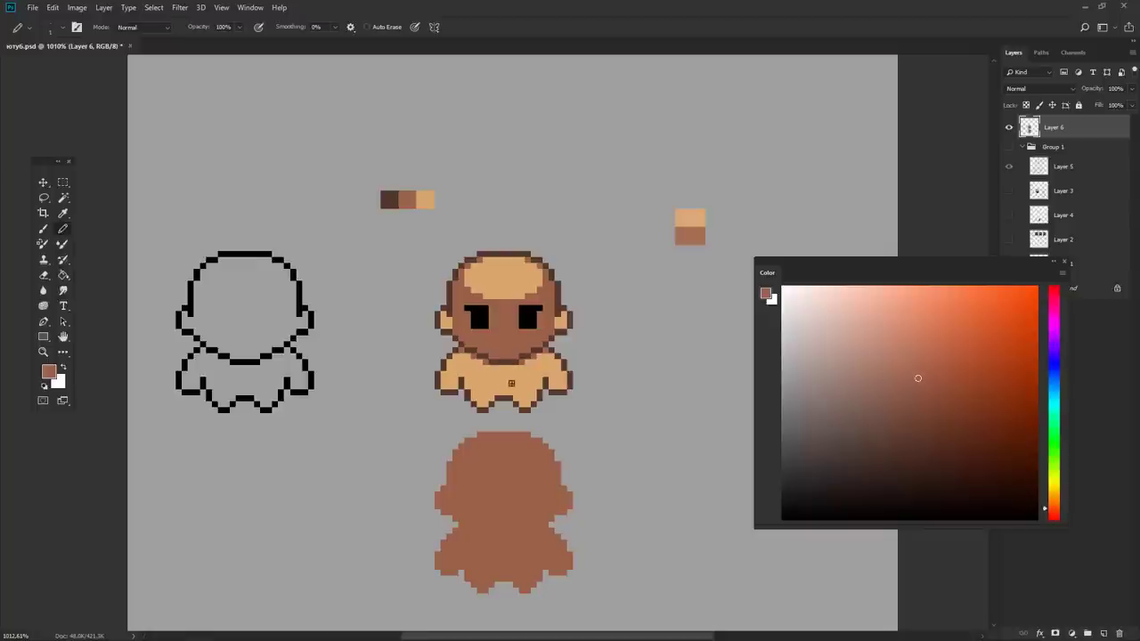
pyautogui.scroll(3, 488, 379)
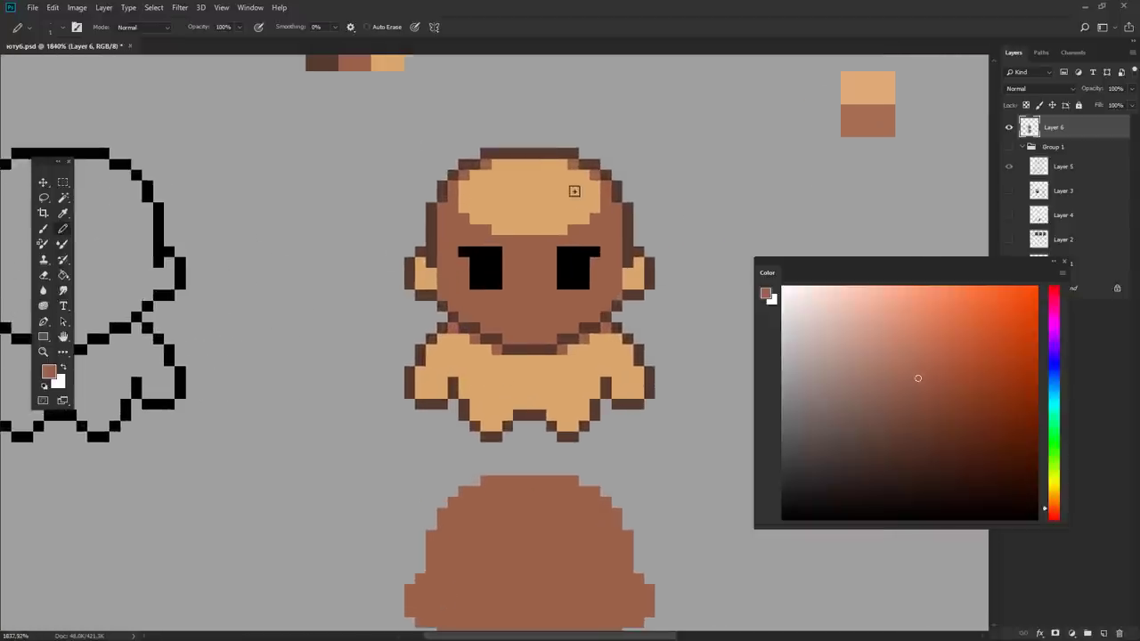
pyautogui.keyDown('alt'); pyautogui.click(547, 212); pyautogui.keyUp('alt')
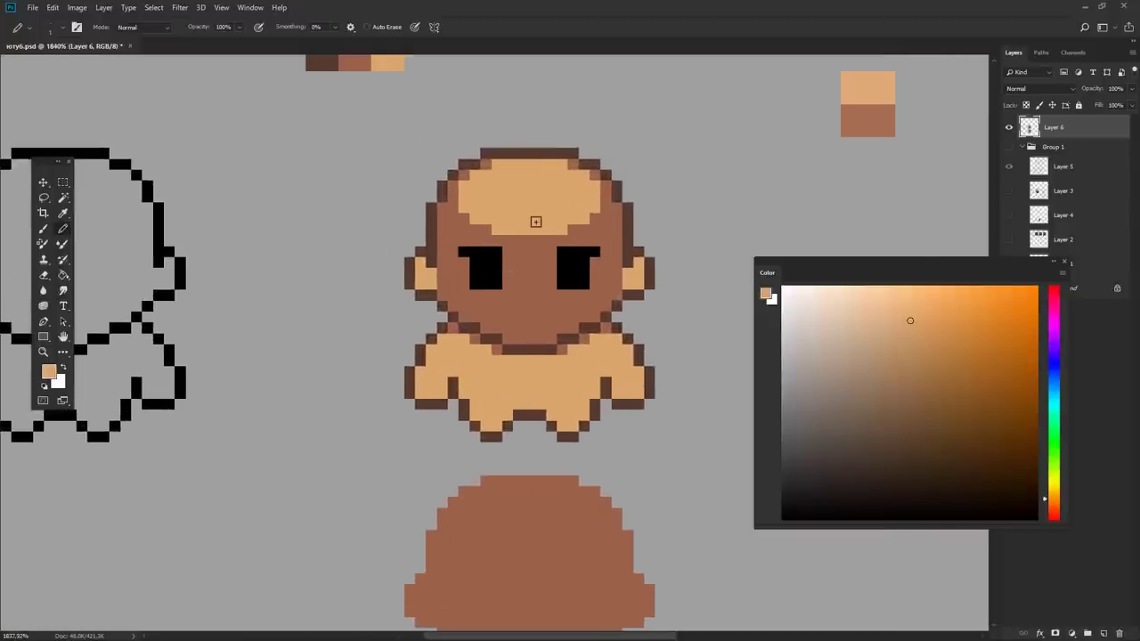
pyautogui.click(463, 283)
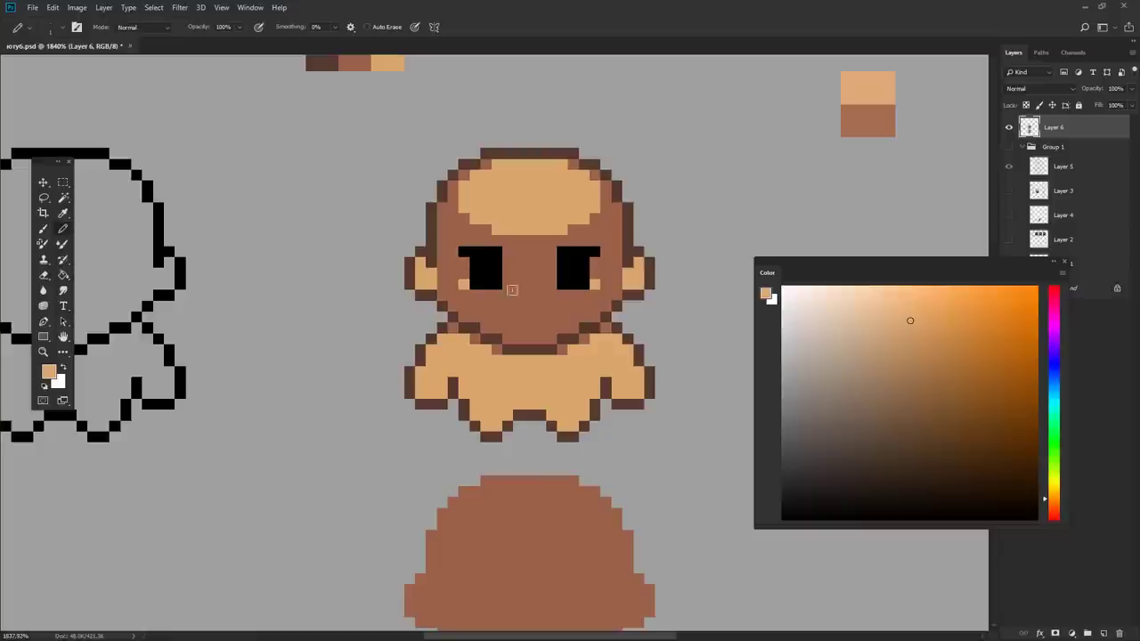
pyautogui.moveTo(472, 294)
pyautogui.mouseDown()
pyautogui.moveTo(577, 298)
pyautogui.moveTo(463, 322)
pyautogui.mouseUp()
# - Draw a black mouth line after undoing trial strokes, then sample the dark brown outline
pyautogui.moveTo(588, 344)
pyautogui.mouseDown()
pyautogui.moveTo(526, 353)
pyautogui.moveTo(543, 343)
pyautogui.mouseUp()
pyautogui.press('d')
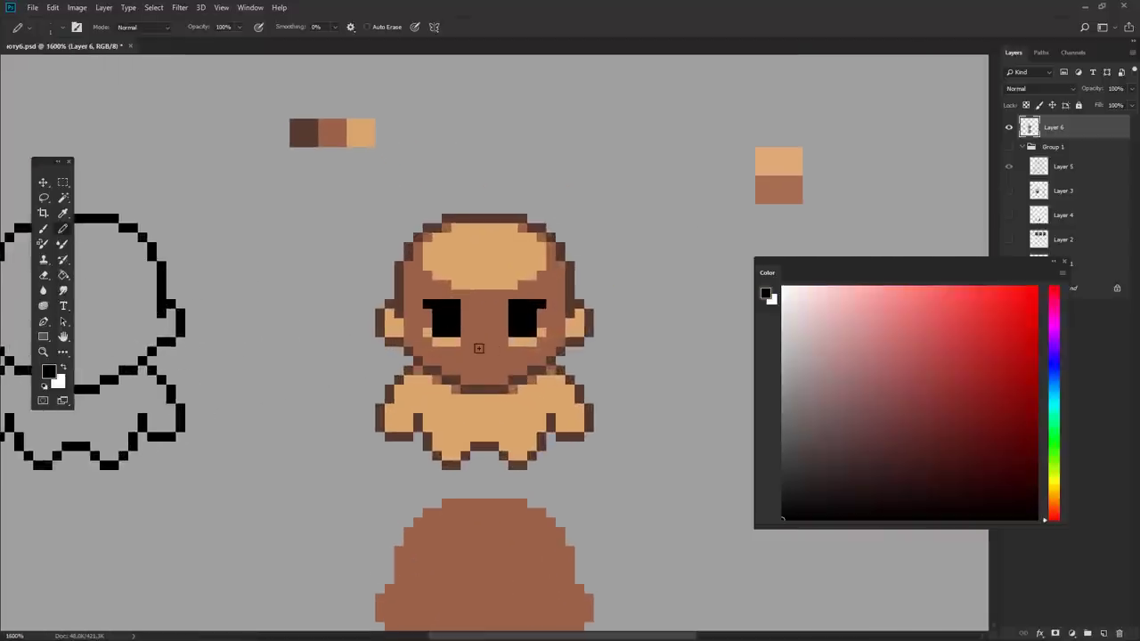
pyautogui.click(475, 359)
pyautogui.hotkey('ctrl', 'z')
pyautogui.moveTo(474, 369)
pyautogui.mouseDown()
pyautogui.moveTo(495, 370)
pyautogui.moveTo(469, 359)
pyautogui.mouseUp()
pyautogui.hotkey('ctrl', 'z')
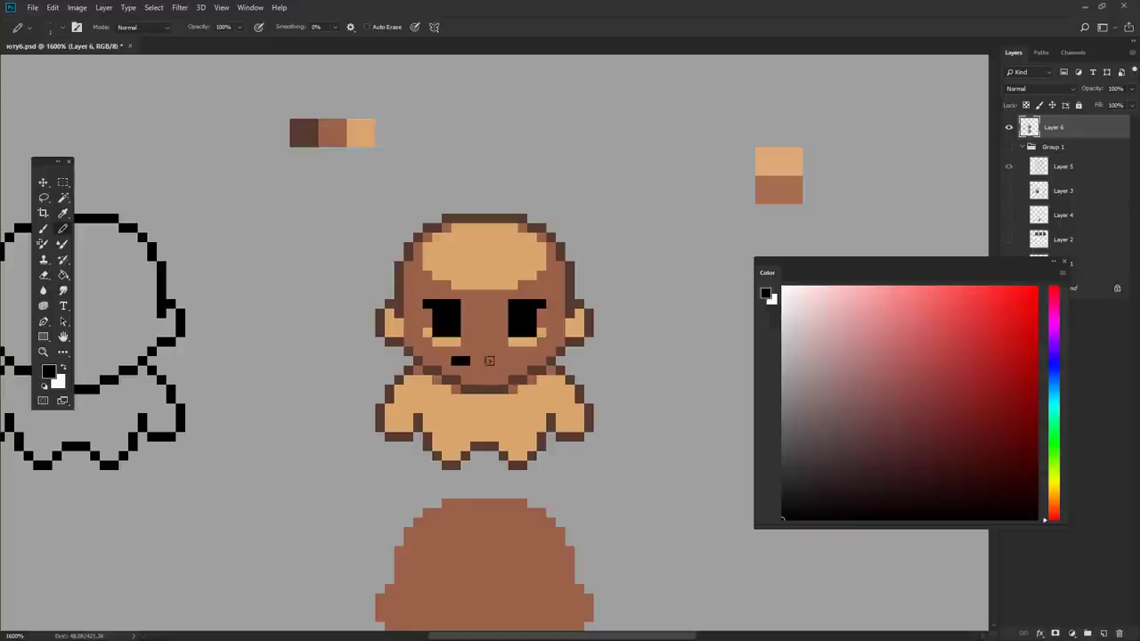
pyautogui.scroll(-5, 549, 418)
pyautogui.scroll(2, 509, 381)
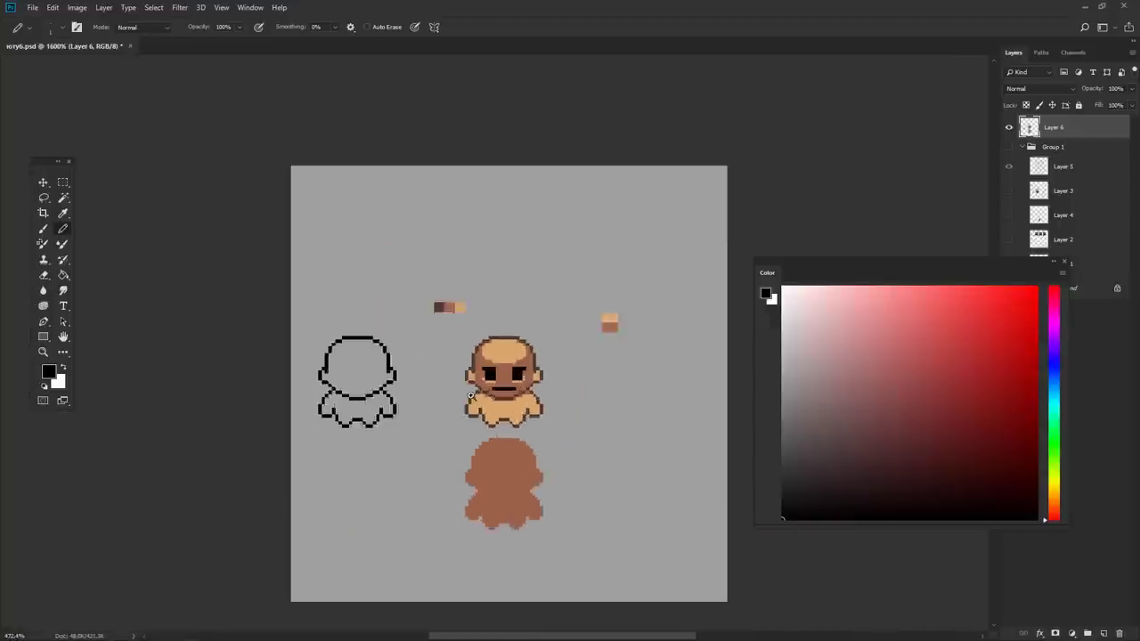
pyautogui.scroll(3, 517, 345)
pyautogui.keyDown('alt'); pyautogui.click(454, 369); pyautogui.keyUp('alt')
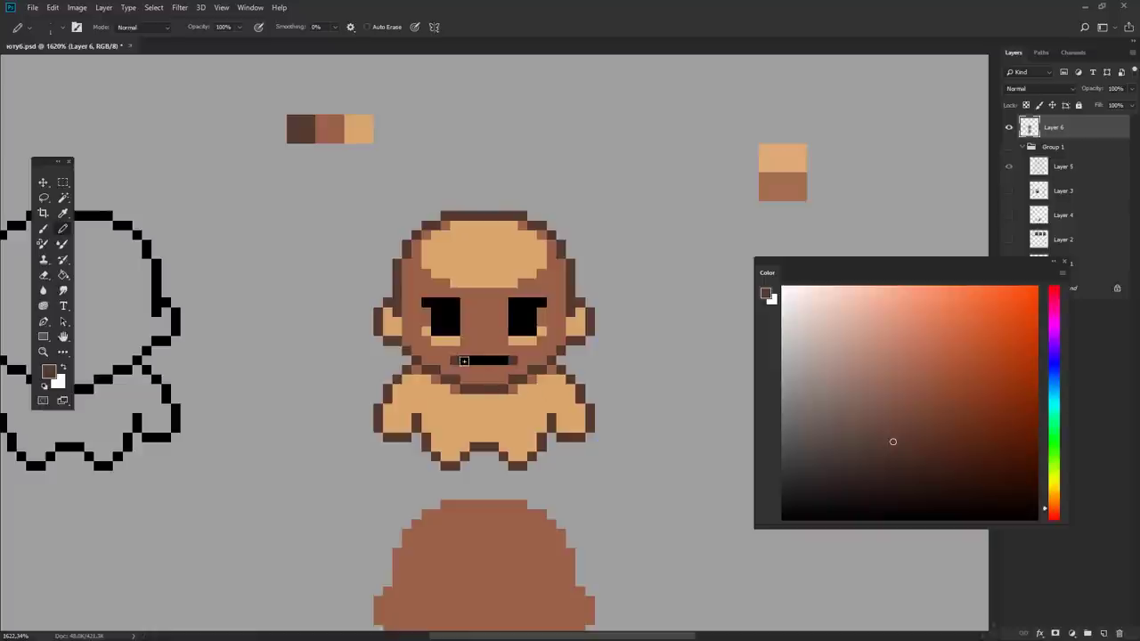
# - Shorten the mouth by repainting both ends in the face brown
pyautogui.click(460, 360)
pyautogui.click(504, 360)
pyautogui.keyDown('alt'); pyautogui.click(469, 366); pyautogui.keyUp('alt')
pyautogui.moveTo(449, 360); pyautogui.dragTo(514, 360)
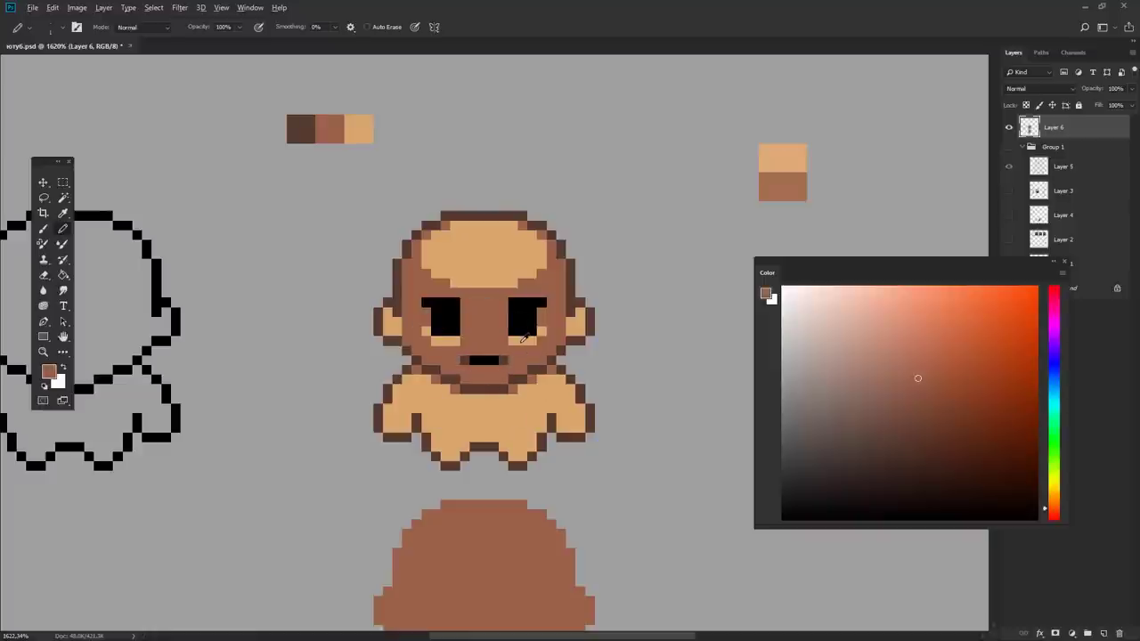
# - Sample the light tan, then swap colours so white is active for eye highlights
pyautogui.keyDown('alt'); pyautogui.click(524, 339); pyautogui.keyUp('alt')
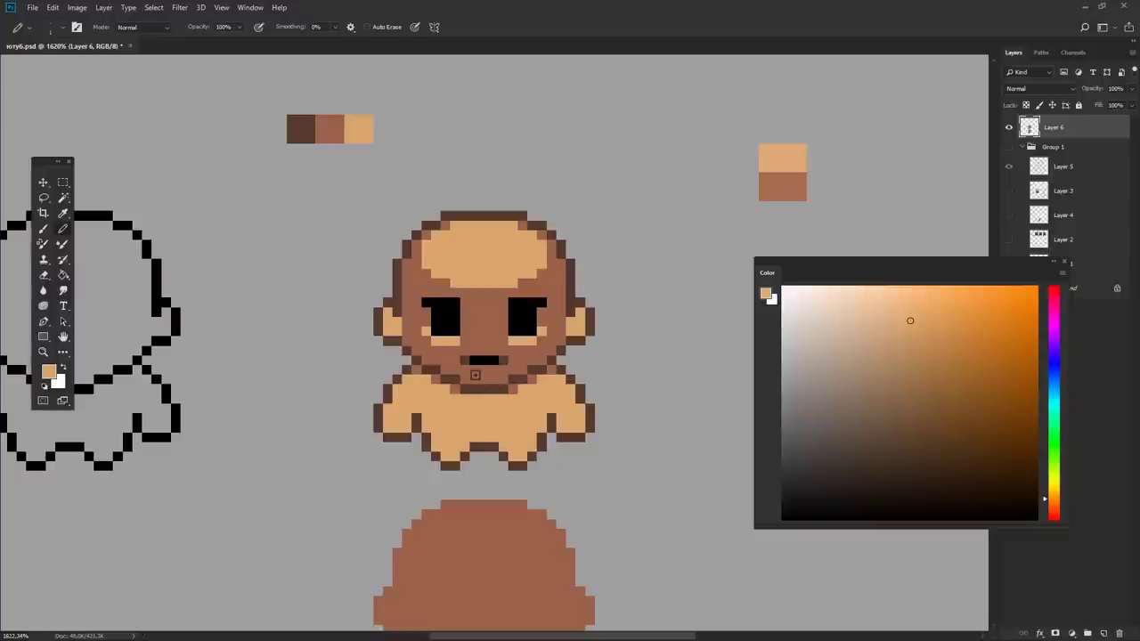
pyautogui.scroll(-2, 501, 387)
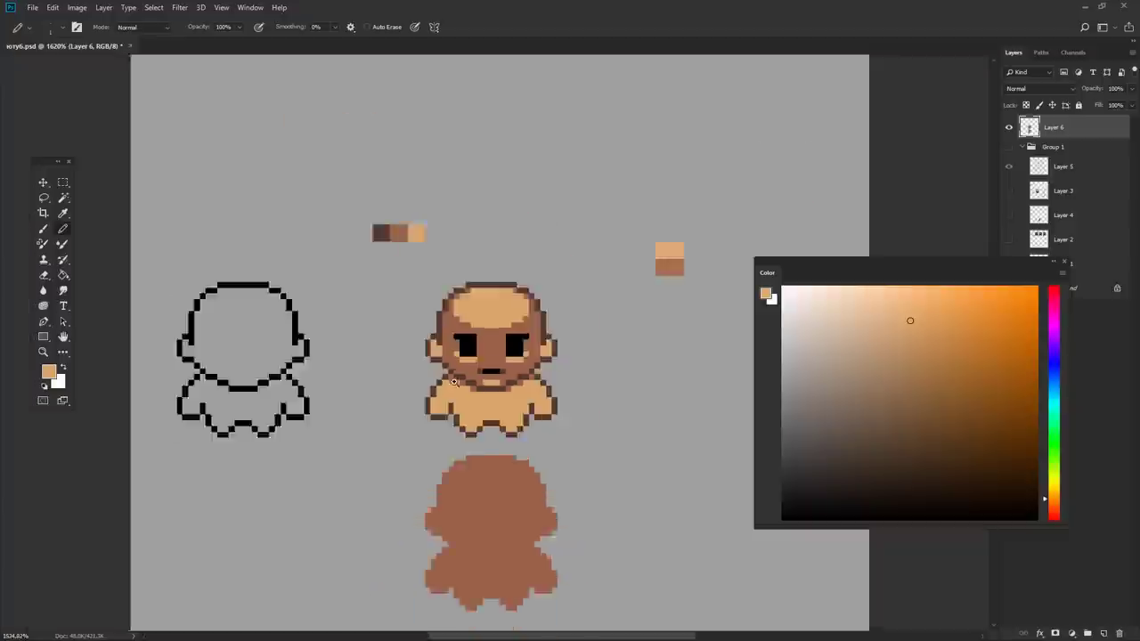
pyautogui.scroll(-2, 454, 381)
pyautogui.scroll(2, 481, 356)
pyautogui.scroll(2, 535, 312)
pyautogui.scroll(-1, 581, 283)
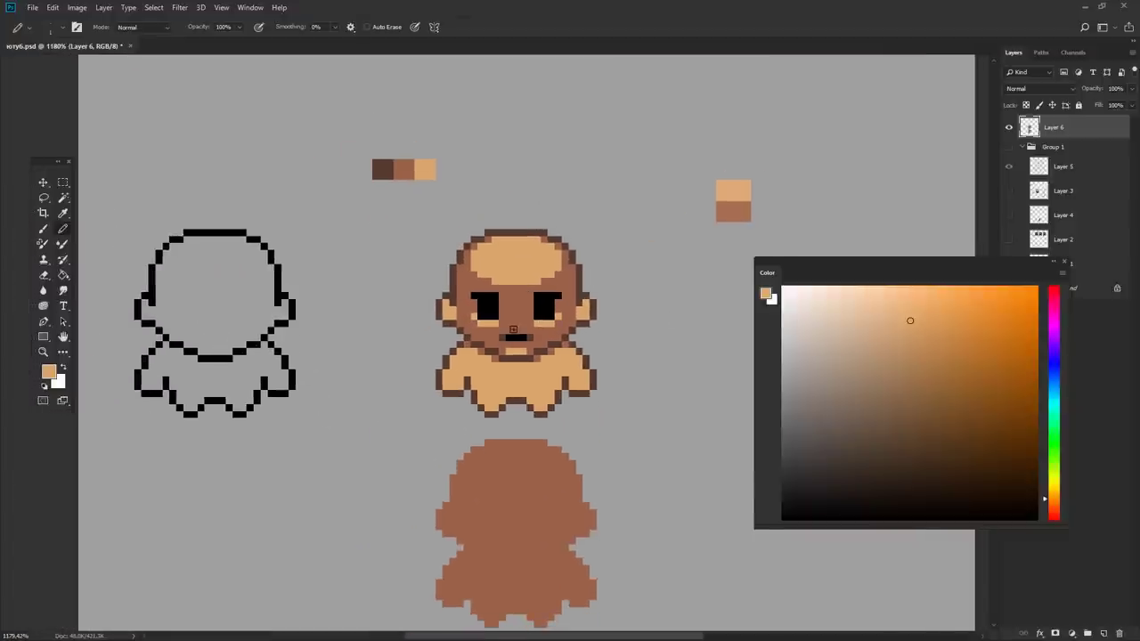
pyautogui.press('x')
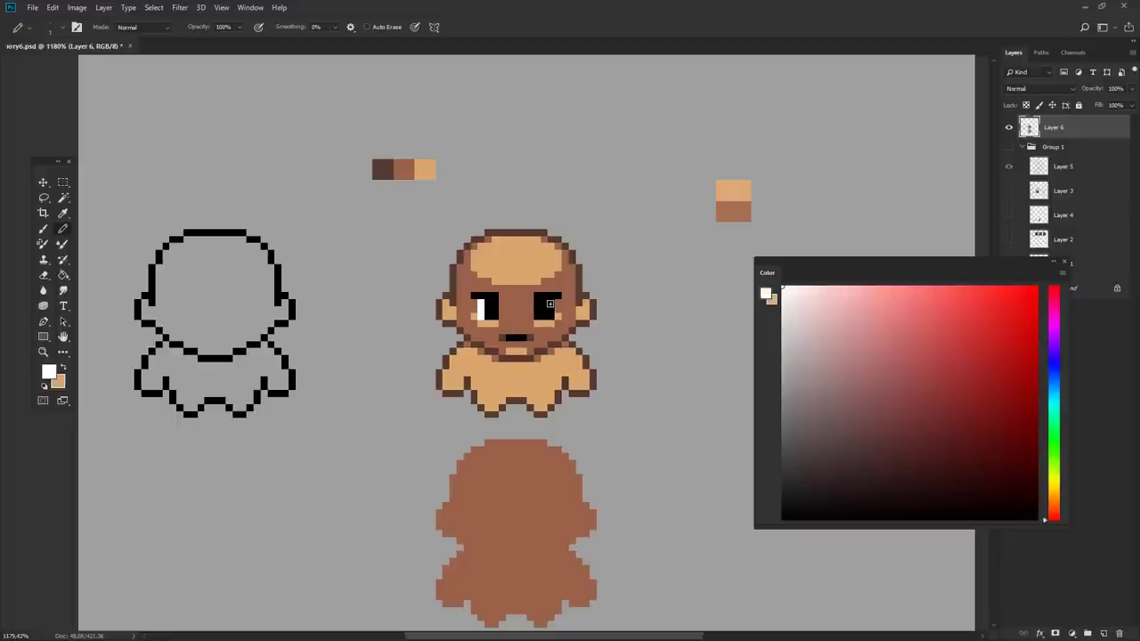
# - Sample the face's medium brown, then set black as the drawing colour
pyautogui.scroll(-3, 574, 287)
pyautogui.scroll(2, 513, 285)
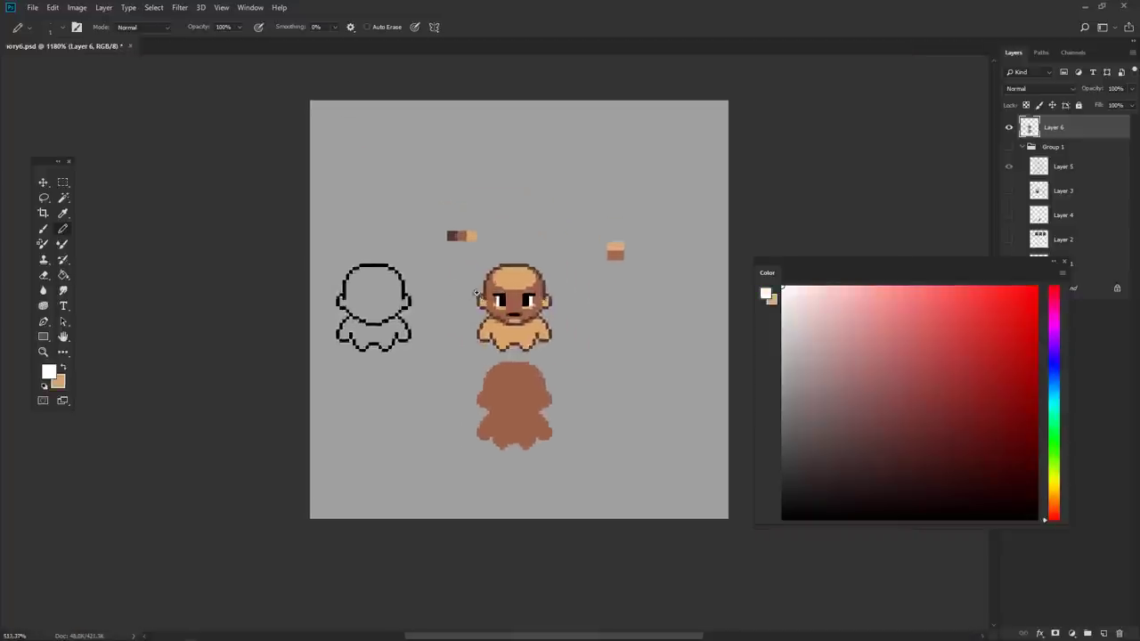
pyautogui.scroll(4, 513, 285)
pyautogui.keyDown('alt'); pyautogui.click(513, 286); pyautogui.keyUp('alt')
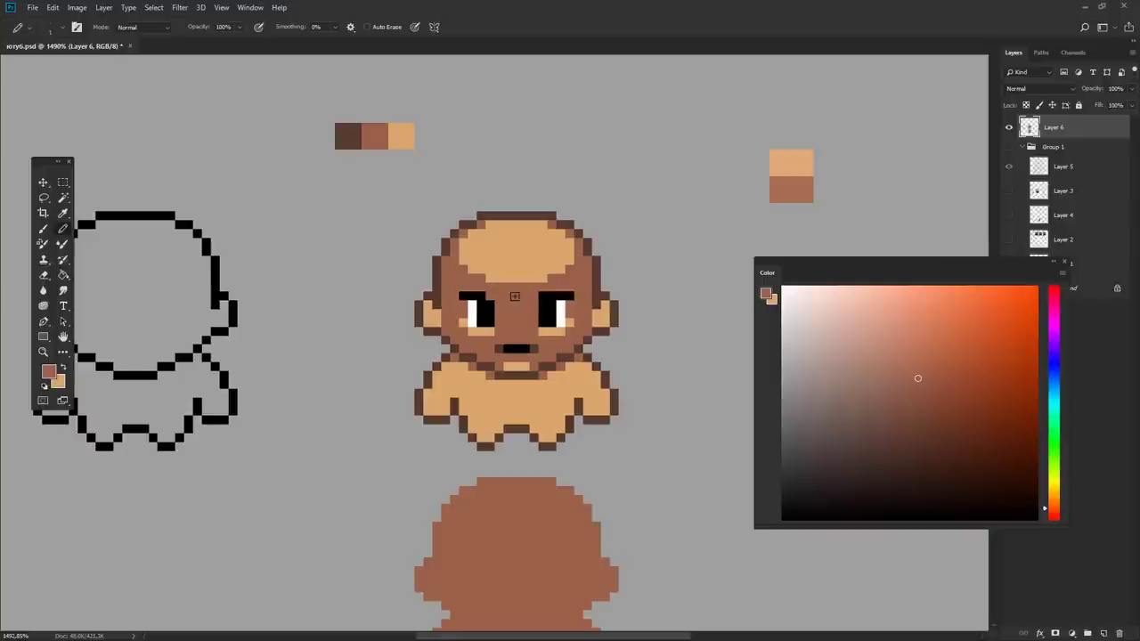
pyautogui.scroll(-2, 470, 322)
pyautogui.scroll(-2, 445, 321)
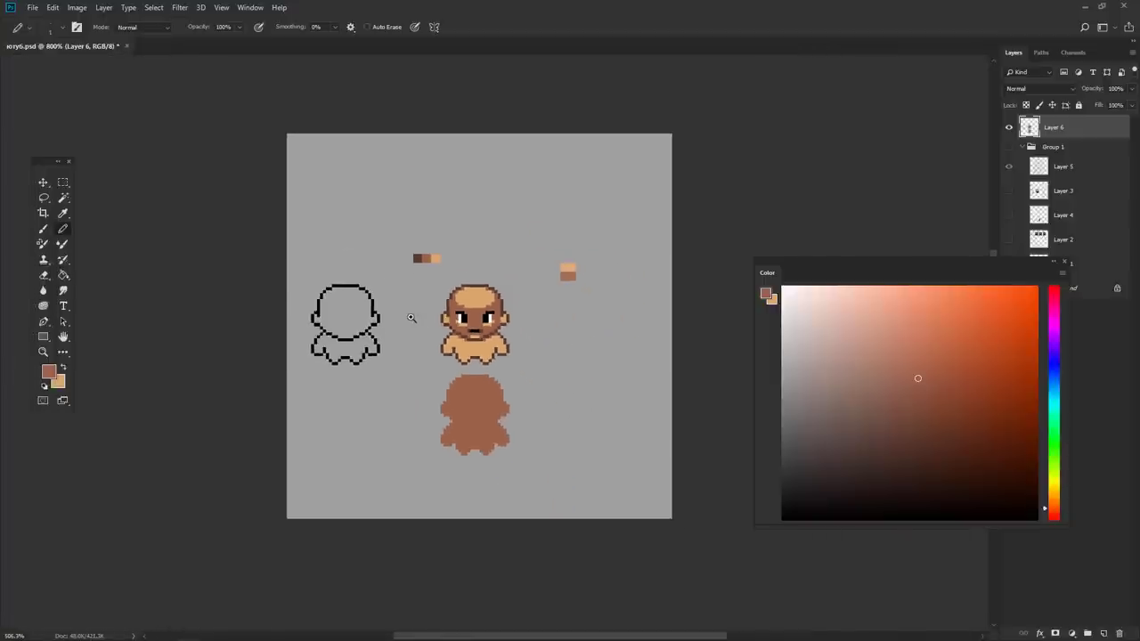
pyautogui.scroll(3, 410, 318)
pyautogui.scroll(1, 452, 305)
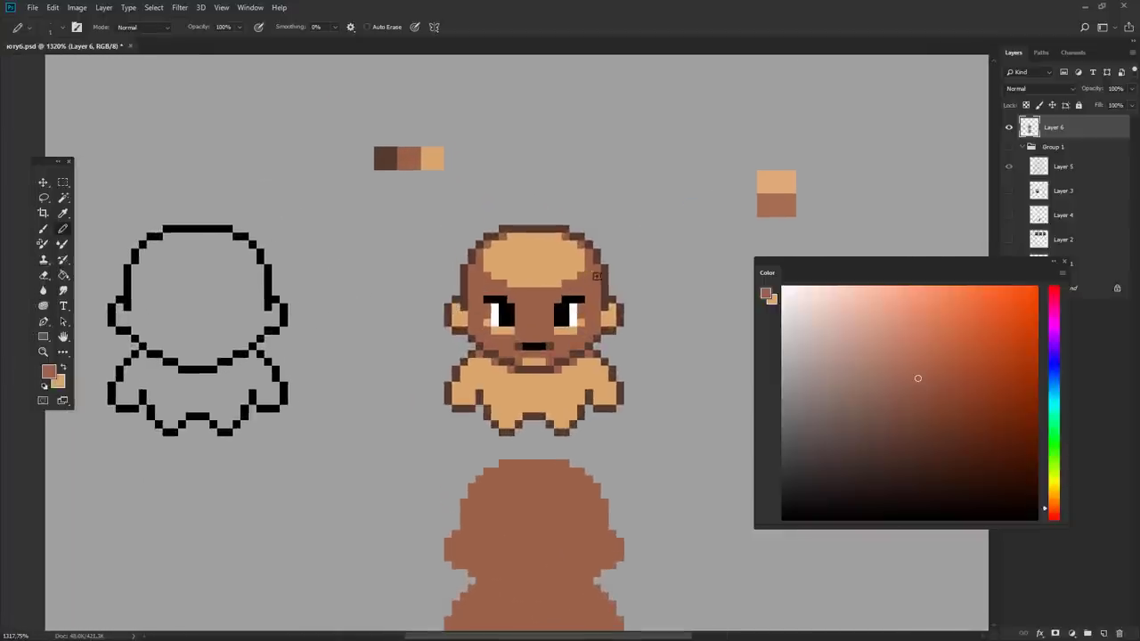
pyautogui.keyDown('alt'); pyautogui.click(502, 310); pyautogui.keyUp('alt')
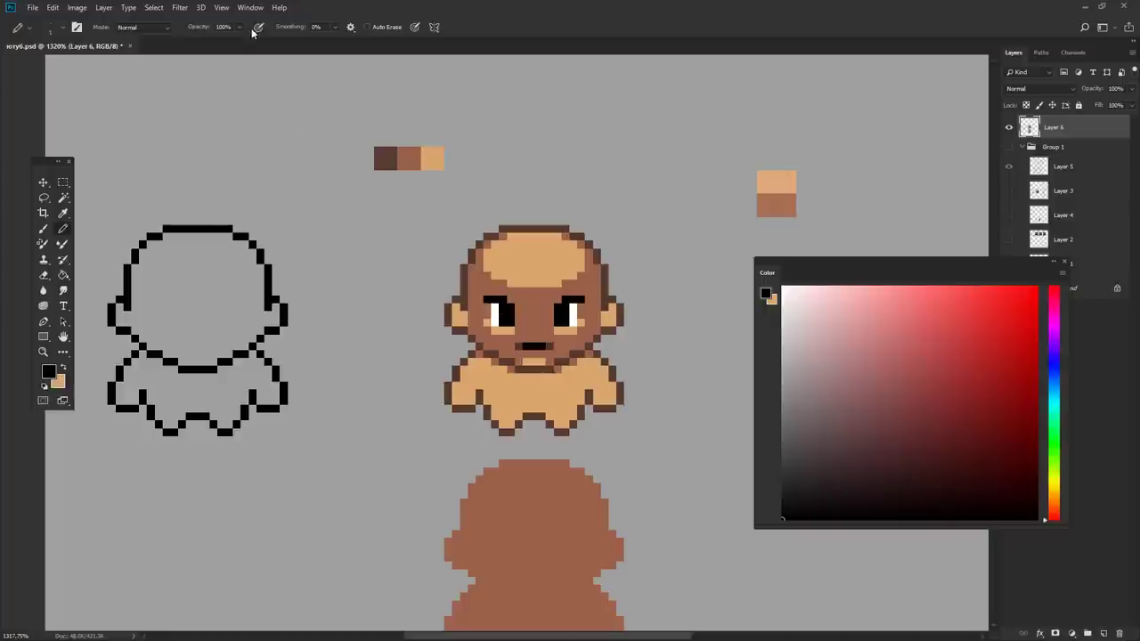
# - Lower the Pencil opacity to 50%
pyautogui.moveTo(238, 28); pyautogui.dragTo(212, 41)
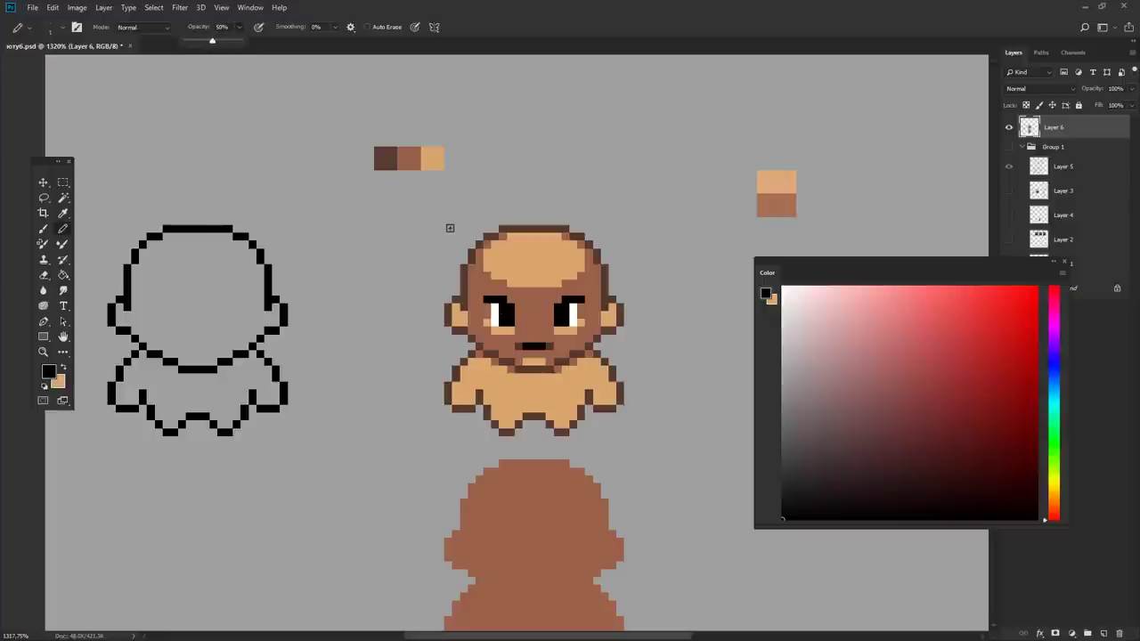
pyautogui.click(489, 309)
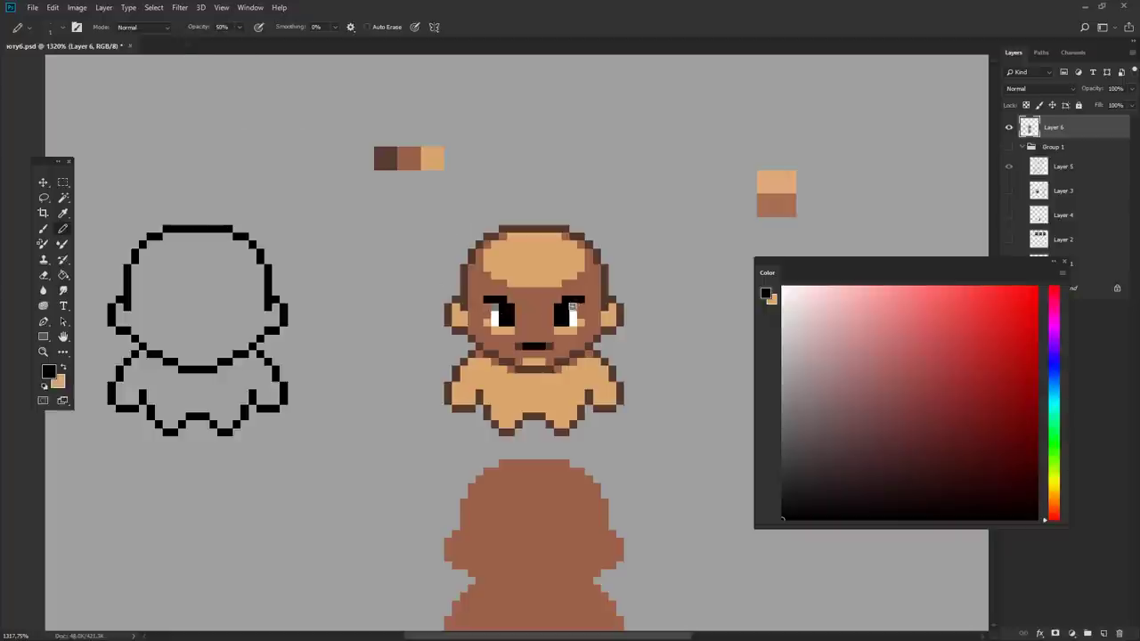
pyautogui.scroll(-5, 621, 259)
pyautogui.scroll(2, 562, 265)
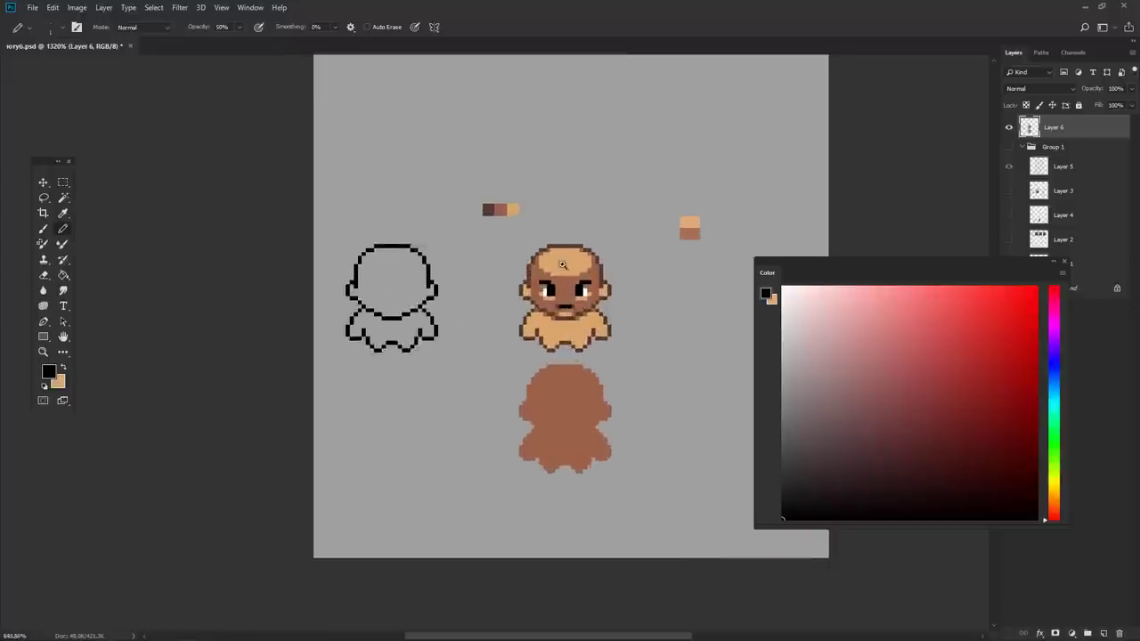
pyautogui.scroll(2, 562, 264)
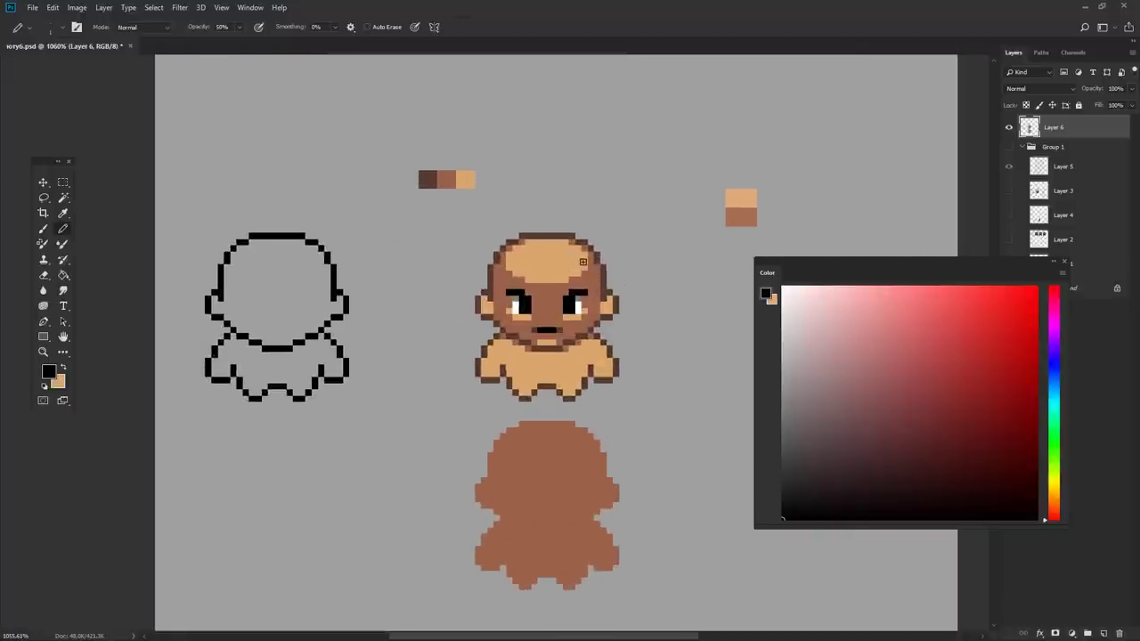
pyautogui.scroll(2, 535, 303)
pyautogui.scroll(3, 468, 281)
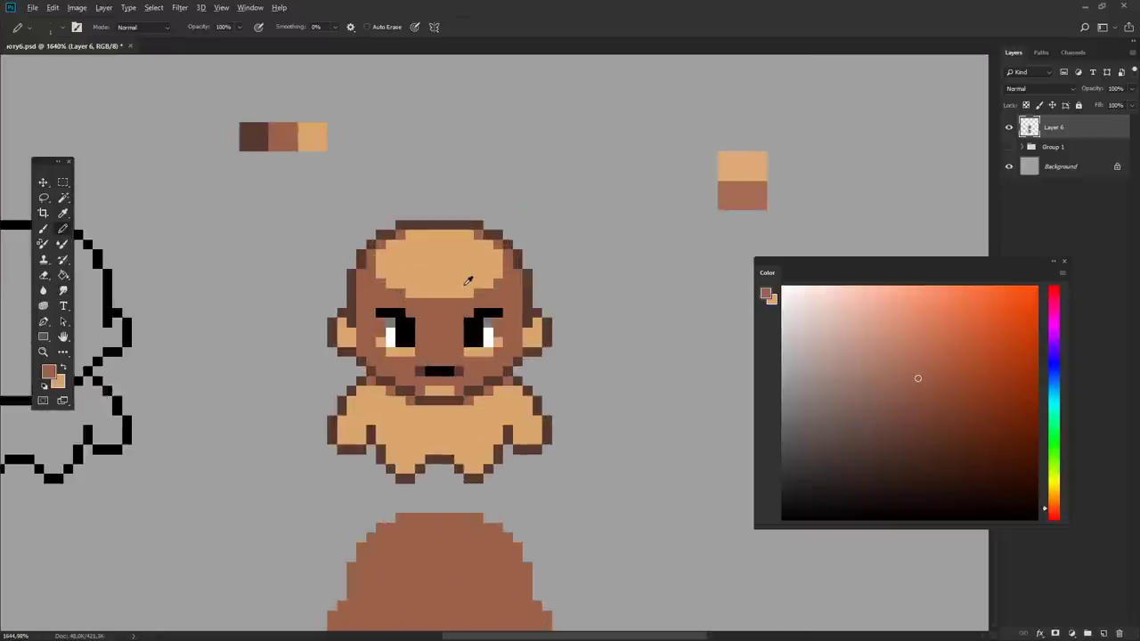
# - Sample the head's light tan and the face's mid brown for nose and mouth shading
pyautogui.keyDown('alt'); pyautogui.click(468, 281); pyautogui.keyUp('alt')
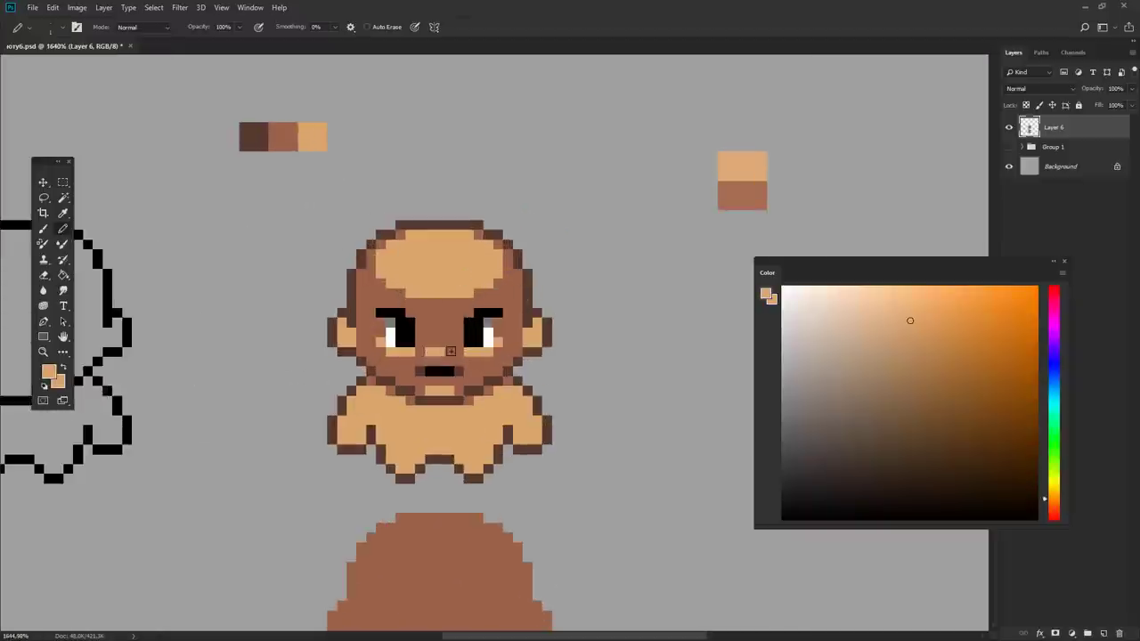
pyautogui.scroll(-4, 450, 369)
pyautogui.scroll(3, 434, 359)
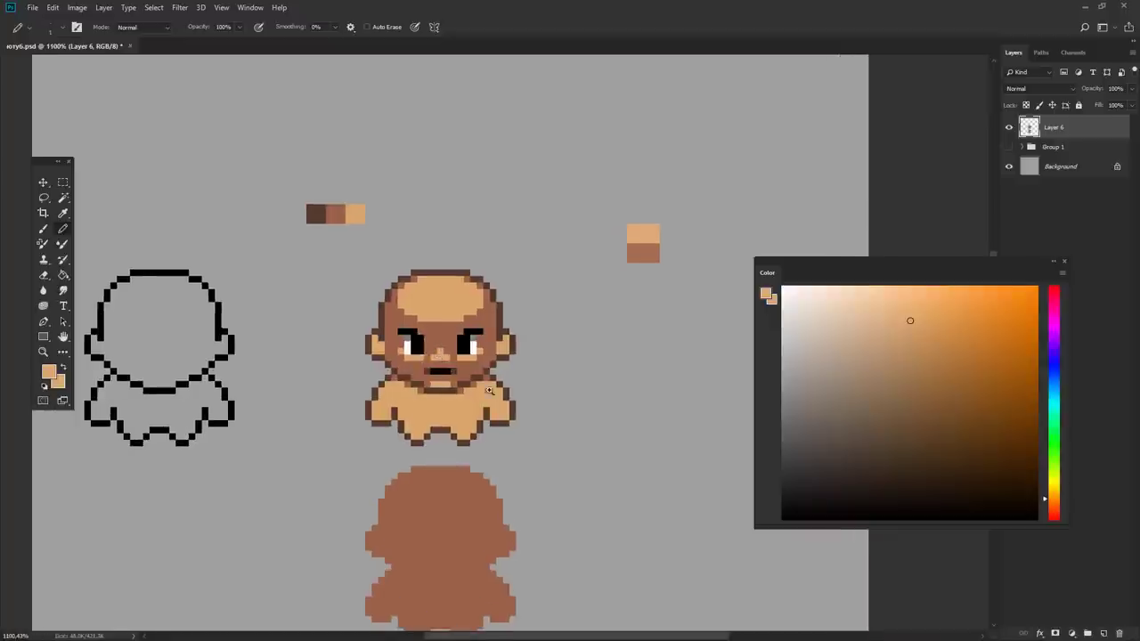
pyautogui.scroll(-4, 489, 390)
pyautogui.scroll(1, 454, 362)
pyautogui.scroll(2, 454, 361)
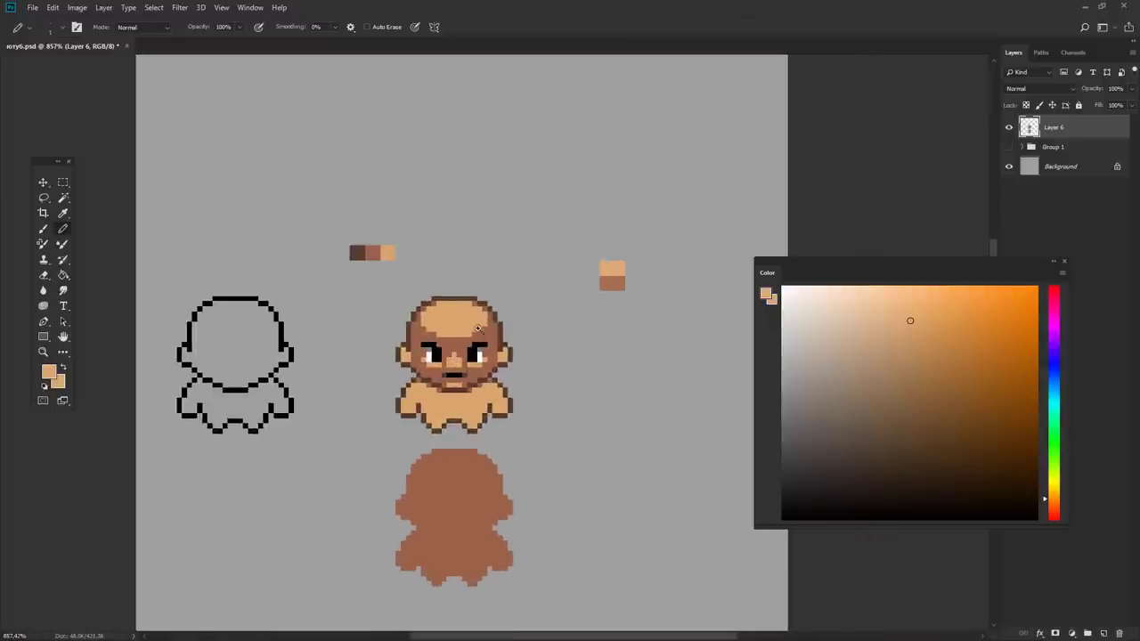
pyautogui.scroll(-4, 453, 355)
pyautogui.scroll(4, 446, 353)
pyautogui.keyDown('alt'); pyautogui.click(446, 352); pyautogui.keyUp('alt')
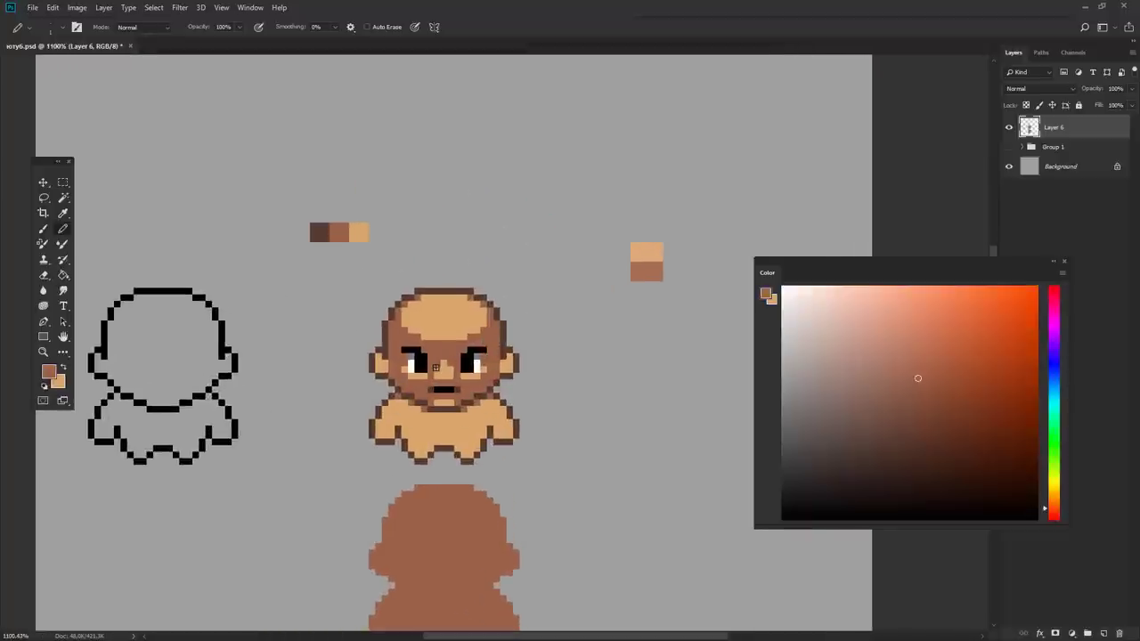
pyautogui.scroll(-4, 491, 326)
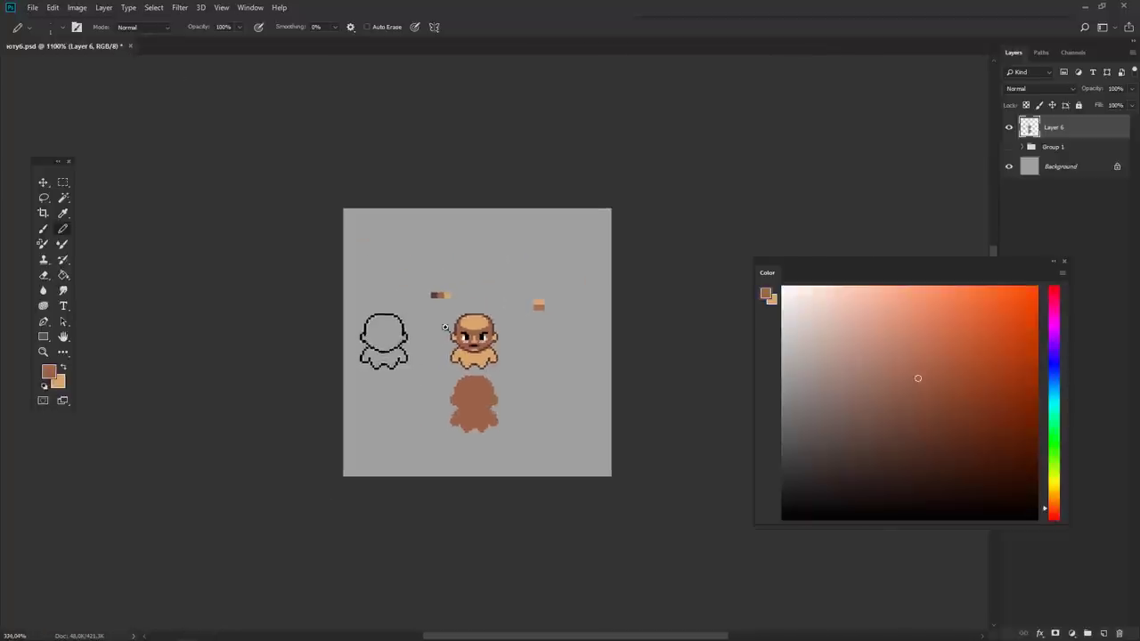
pyautogui.scroll(4, 463, 326)
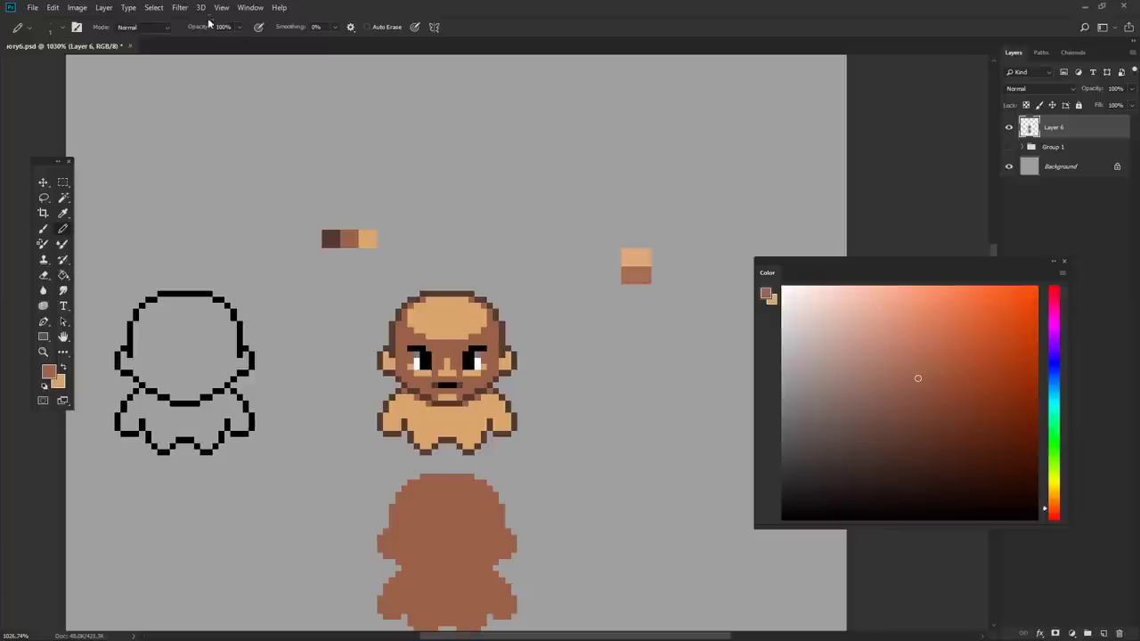
# - Set the Pencil to 50% opacity and zoom in on the character's head
pyautogui.press('5')
pyautogui.scroll(-5, 462, 313)
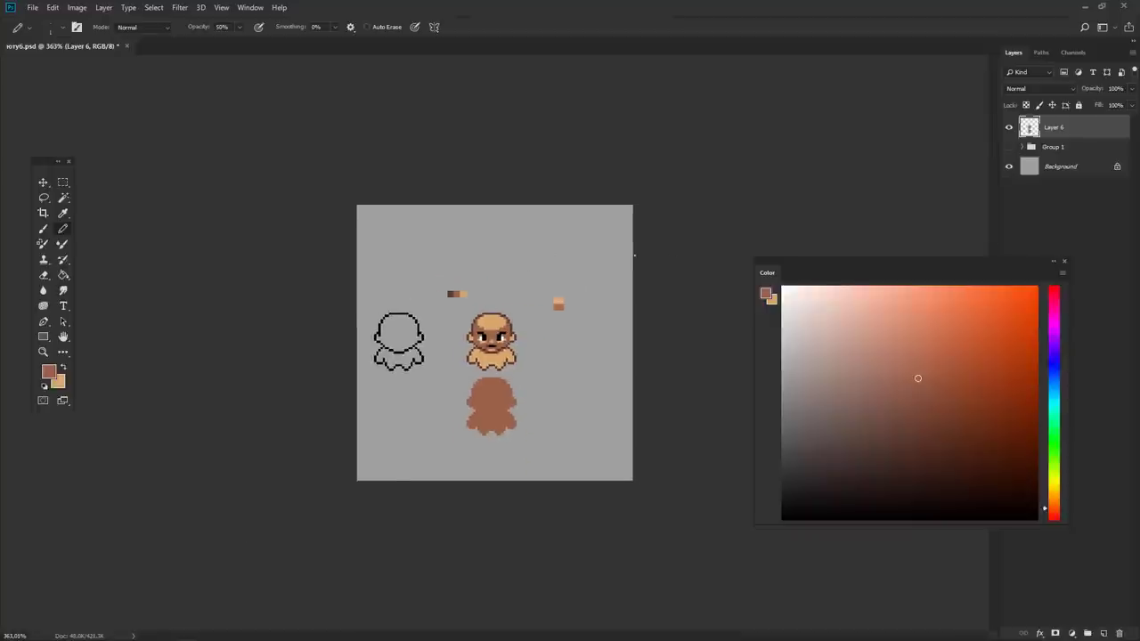
pyautogui.scroll(5, 501, 348)
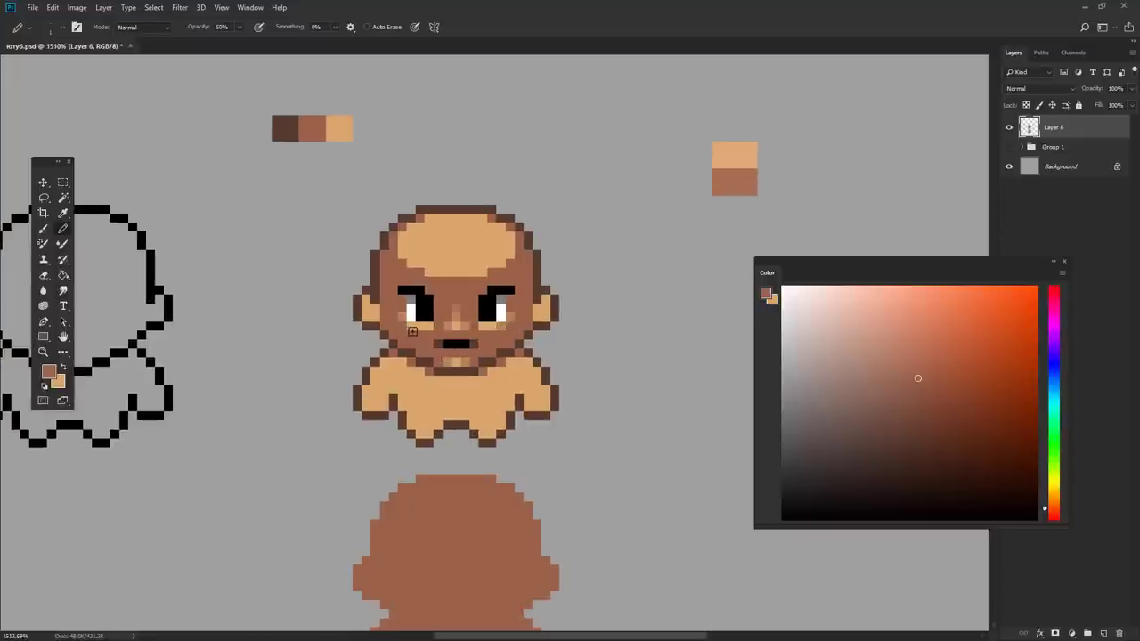
pyautogui.scroll(-3, 392, 347)
pyautogui.scroll(-1, 385, 348)
pyautogui.scroll(2, 383, 348)
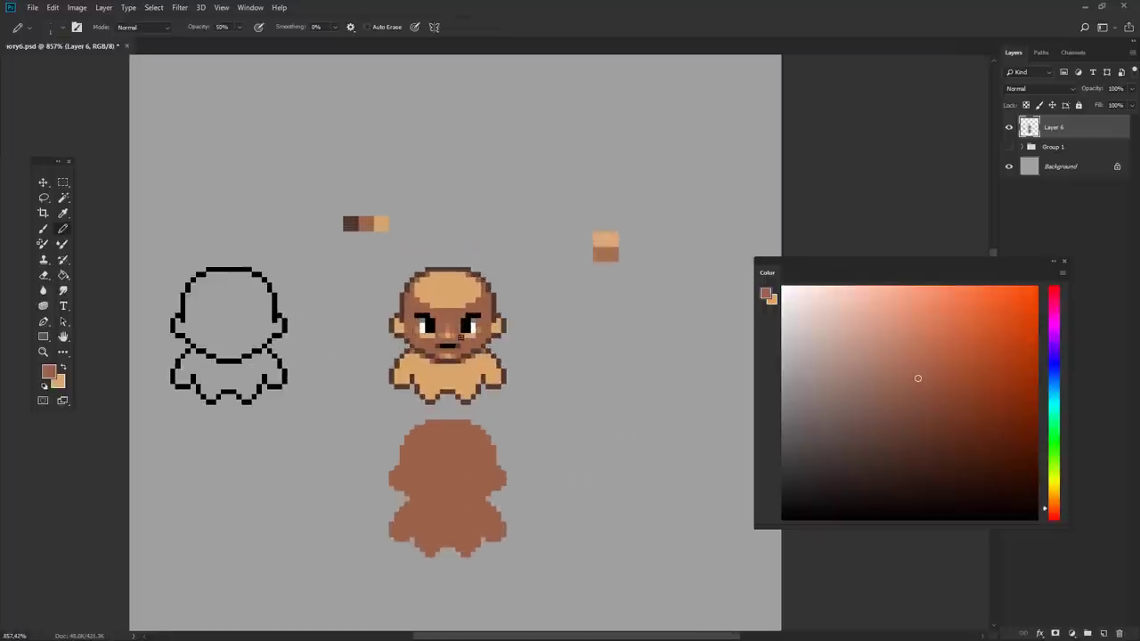
pyautogui.scroll(-3, 478, 358)
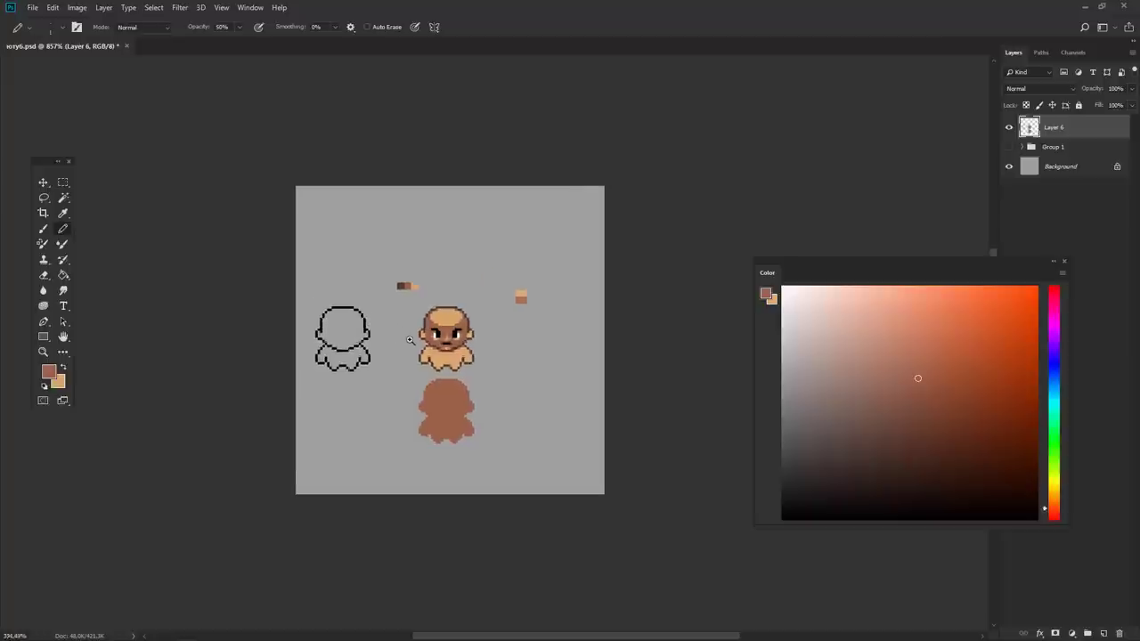
pyautogui.scroll(4, 454, 338)
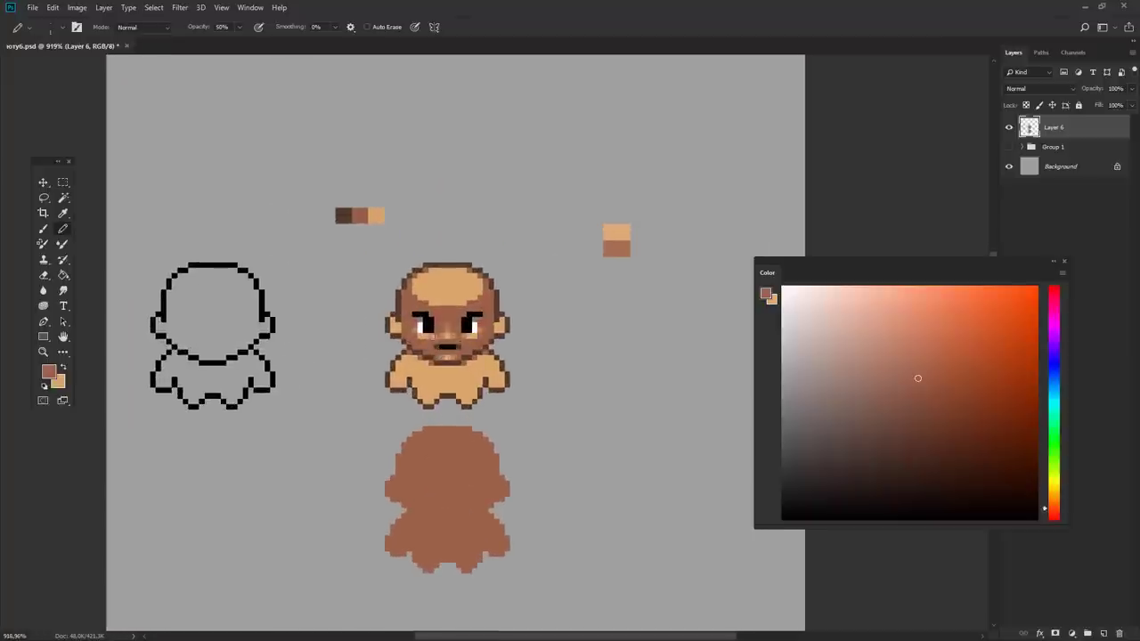
# - Sample tan and medium brown from the head and shade the scalp rim at half opacity
pyautogui.keyDown('alt'); pyautogui.click(452, 278); pyautogui.keyUp('alt')
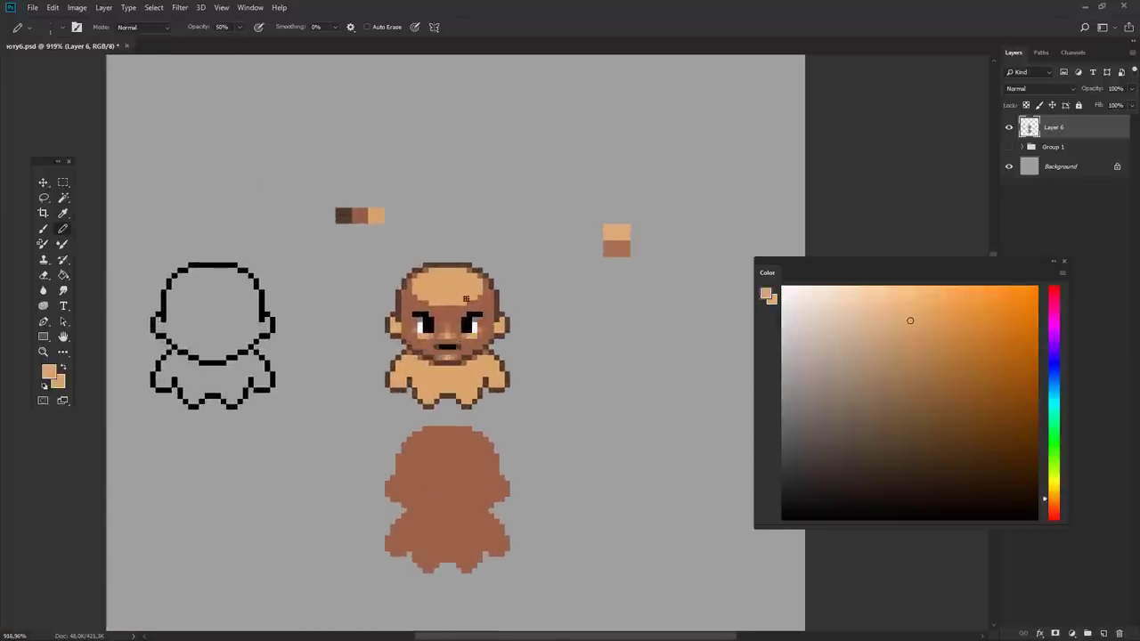
pyautogui.keyDown('alt'); pyautogui.click(428, 303); pyautogui.keyUp('alt')
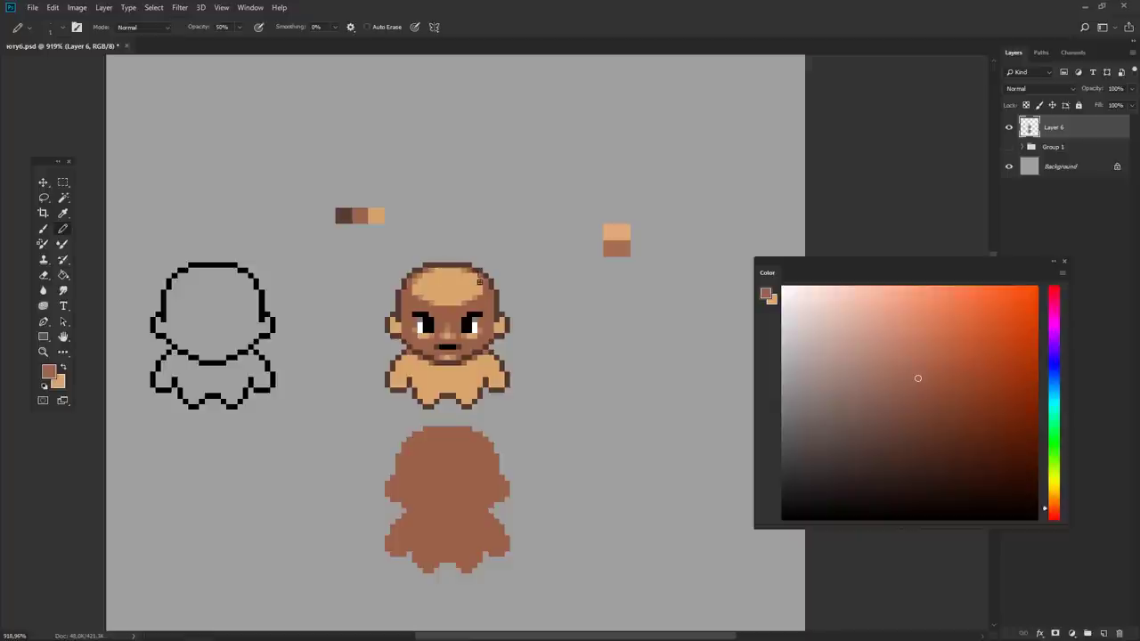
pyautogui.scroll(-3, 481, 303)
pyautogui.scroll(1, 413, 289)
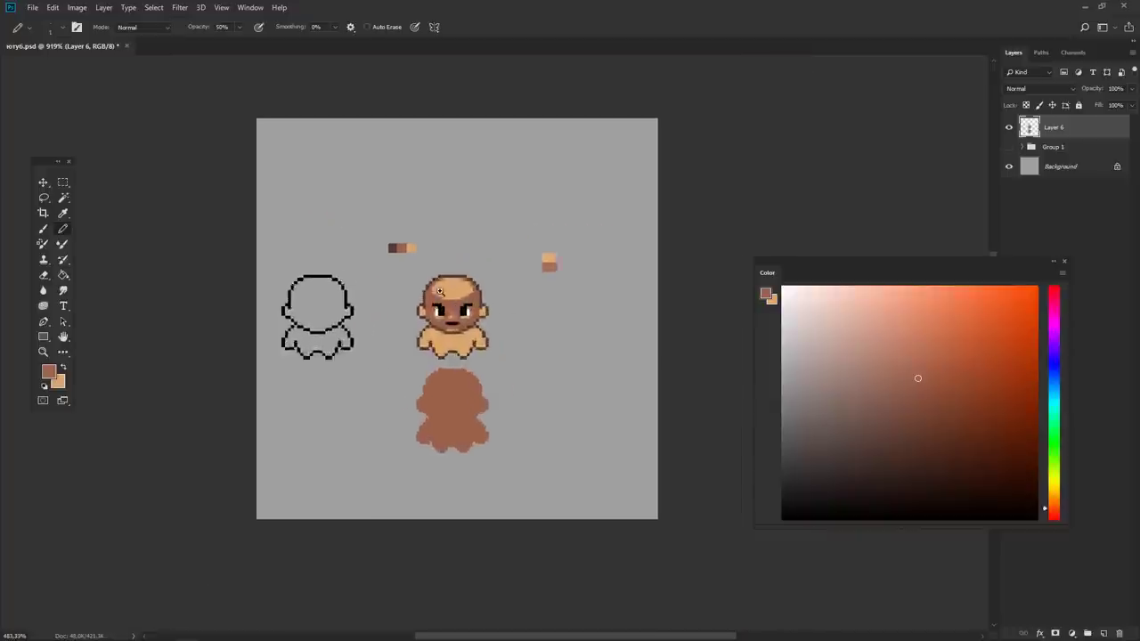
pyautogui.scroll(3, 413, 288)
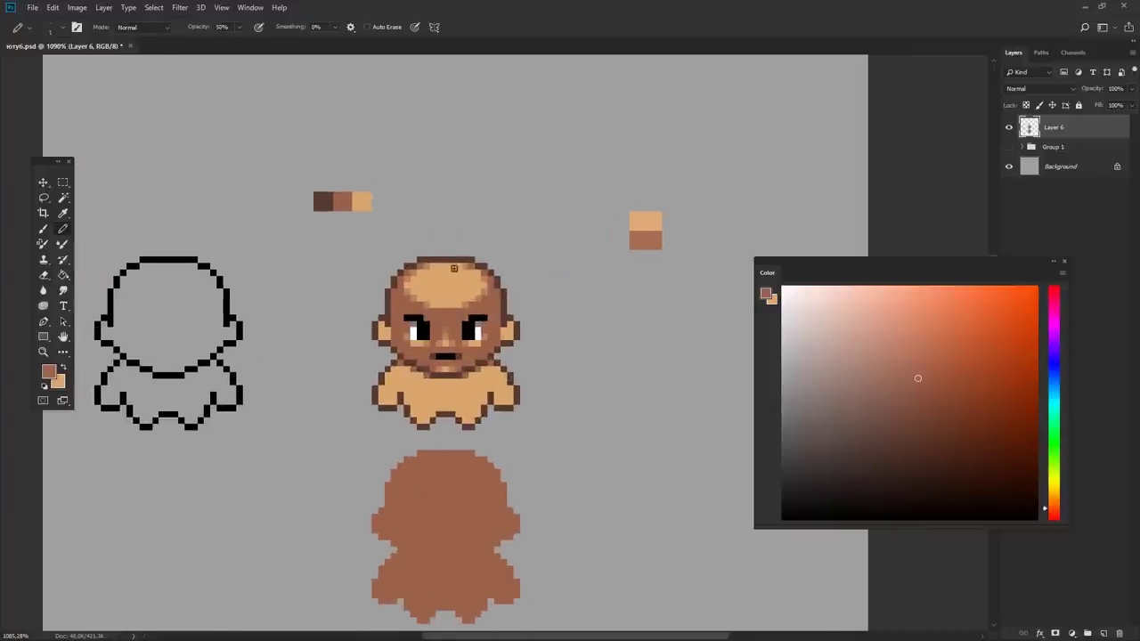
pyautogui.scroll(-4, 455, 268)
pyautogui.scroll(4, 443, 293)
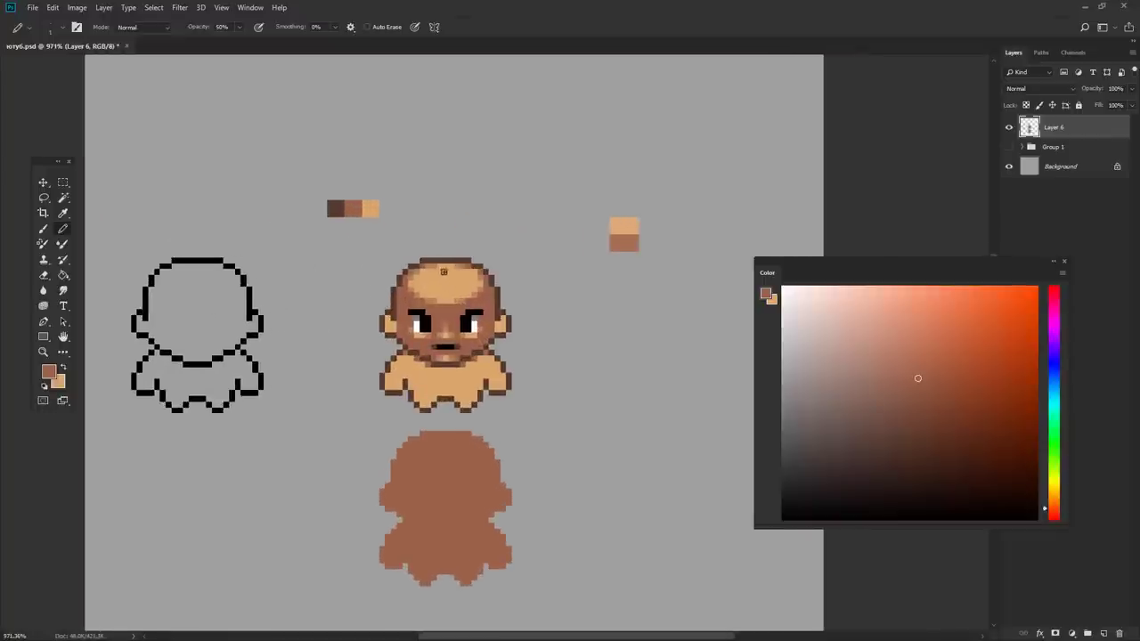
pyautogui.scroll(-3, 436, 270)
# - Sample the light tan from the character's head with the Eyedropper
pyautogui.scroll(1, 411, 268)
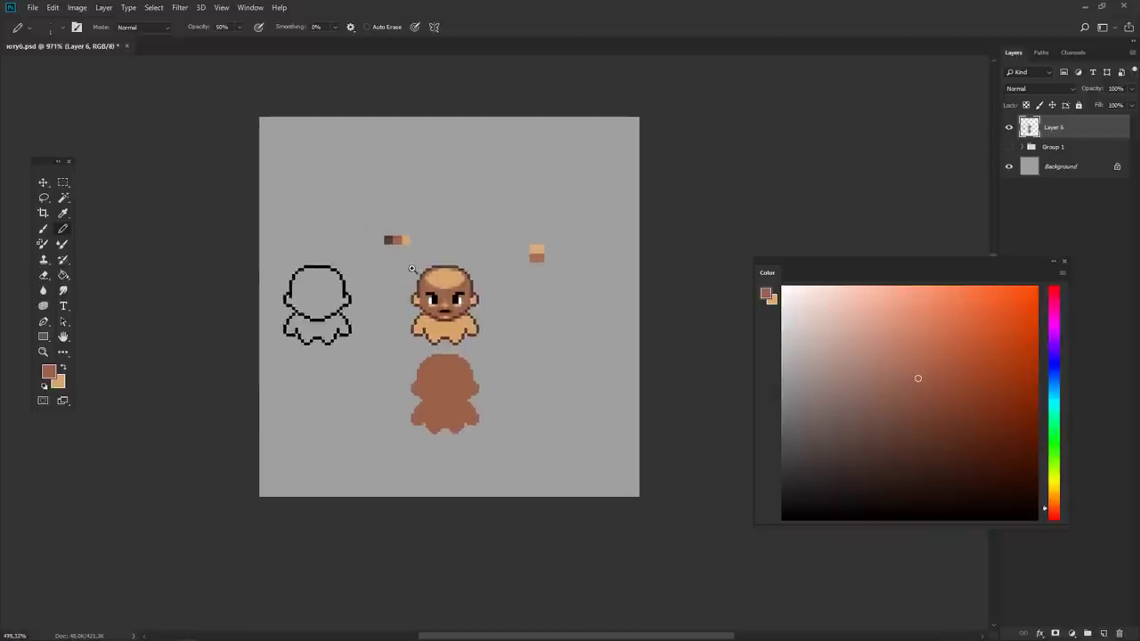
pyautogui.scroll(1, 412, 268)
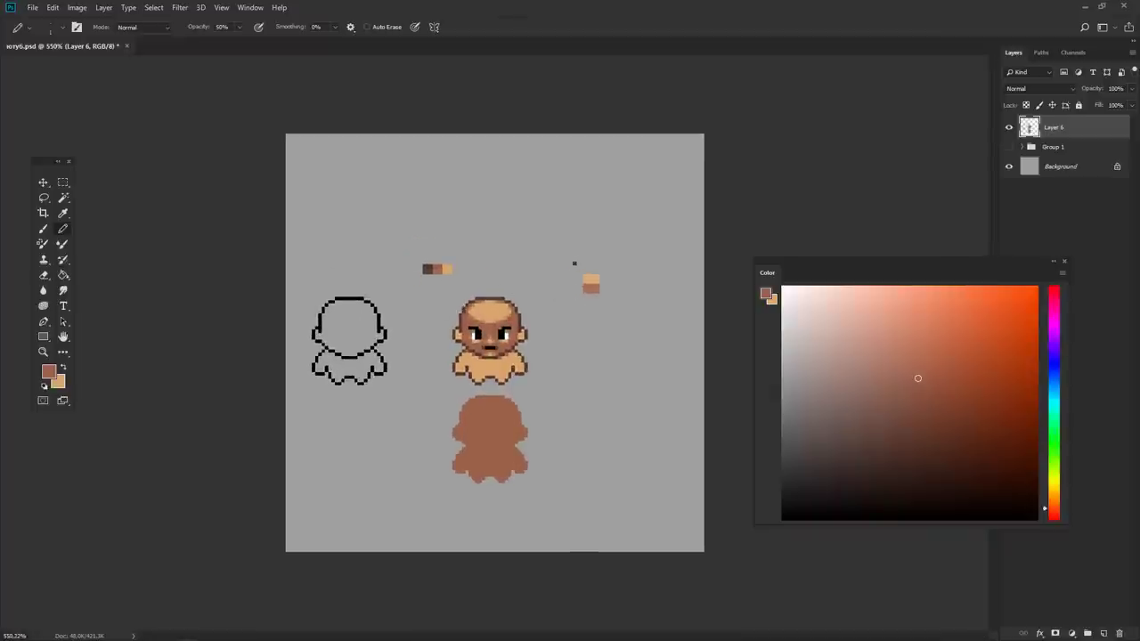
pyautogui.scroll(-3, 498, 294)
pyautogui.scroll(2, 445, 275)
pyautogui.scroll(1, 463, 283)
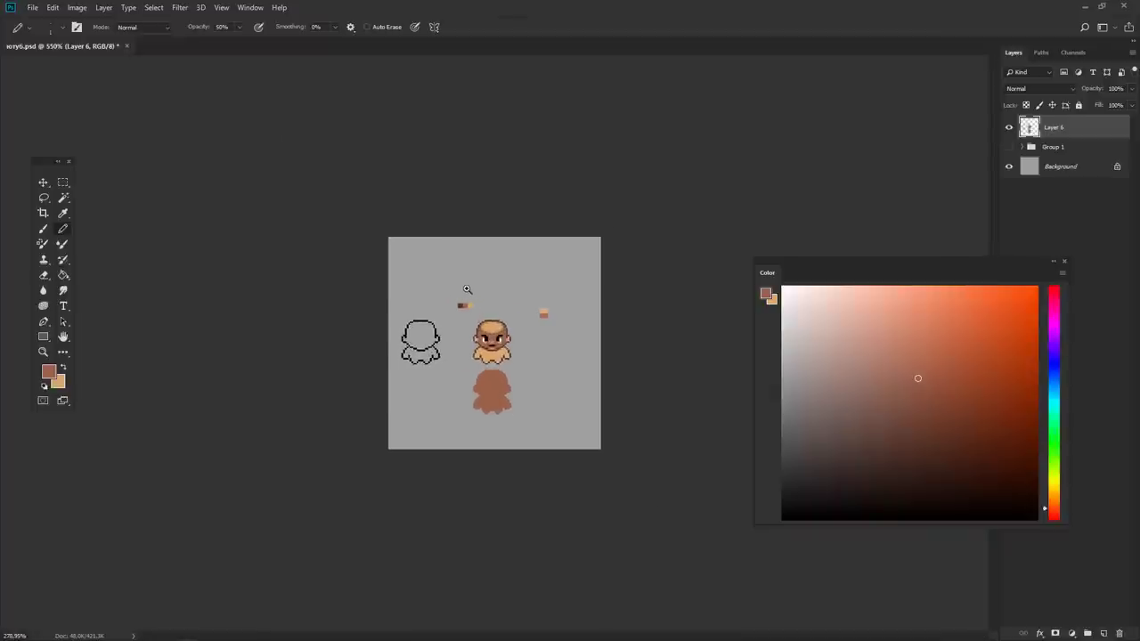
pyautogui.scroll(1, 474, 289)
pyautogui.scroll(-2, 473, 289)
pyautogui.scroll(-1, 448, 293)
pyautogui.scroll(-1, 442, 288)
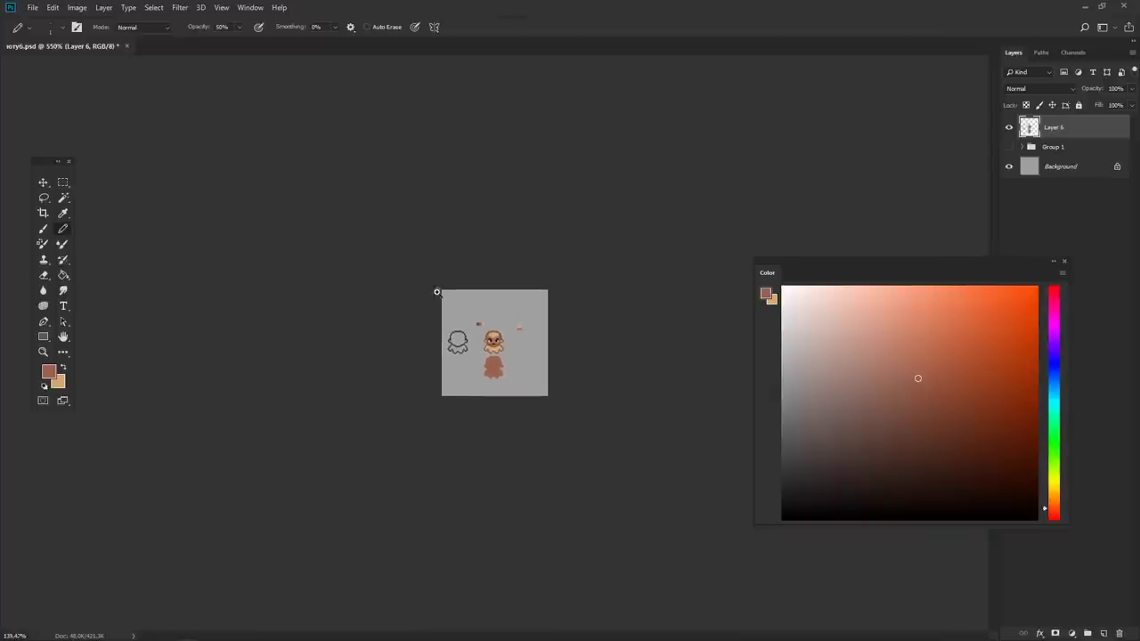
pyautogui.scroll(-1, 435, 293)
pyautogui.scroll(-1, 429, 292)
pyautogui.scroll(-1, 424, 293)
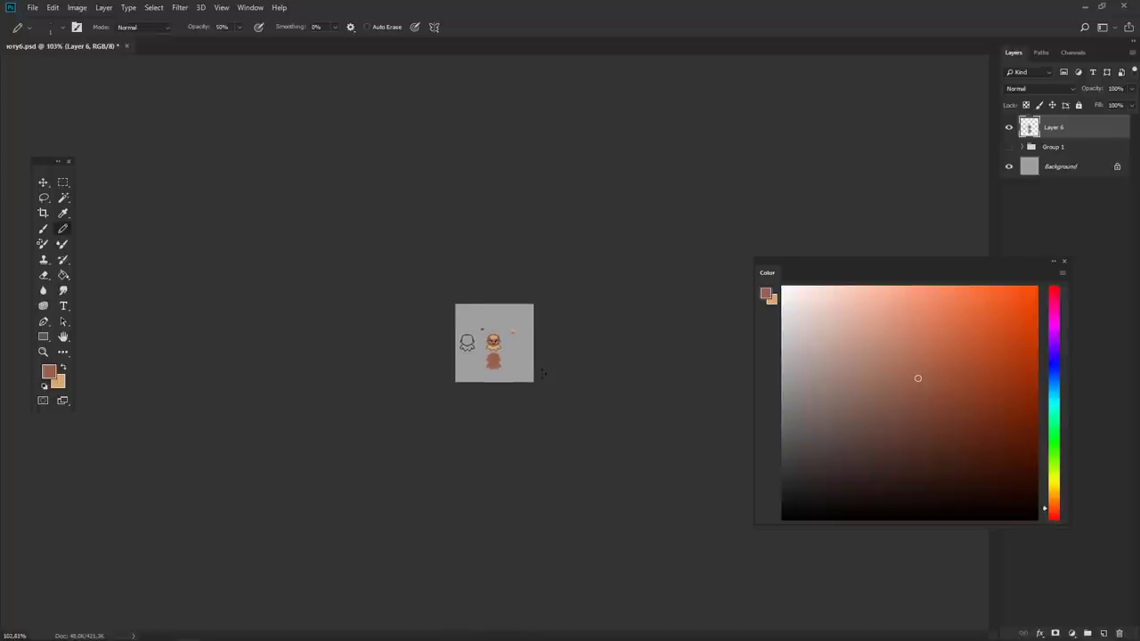
pyautogui.scroll(3, 542, 353)
pyautogui.scroll(2, 542, 353)
pyautogui.scroll(-2, 542, 353)
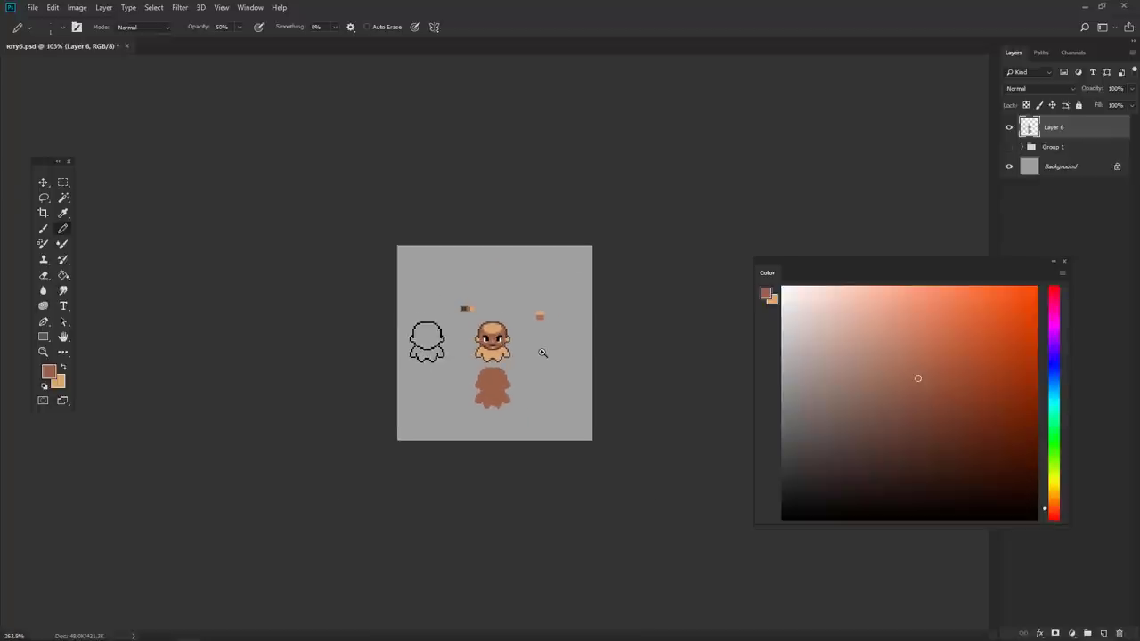
pyautogui.scroll(2, 542, 353)
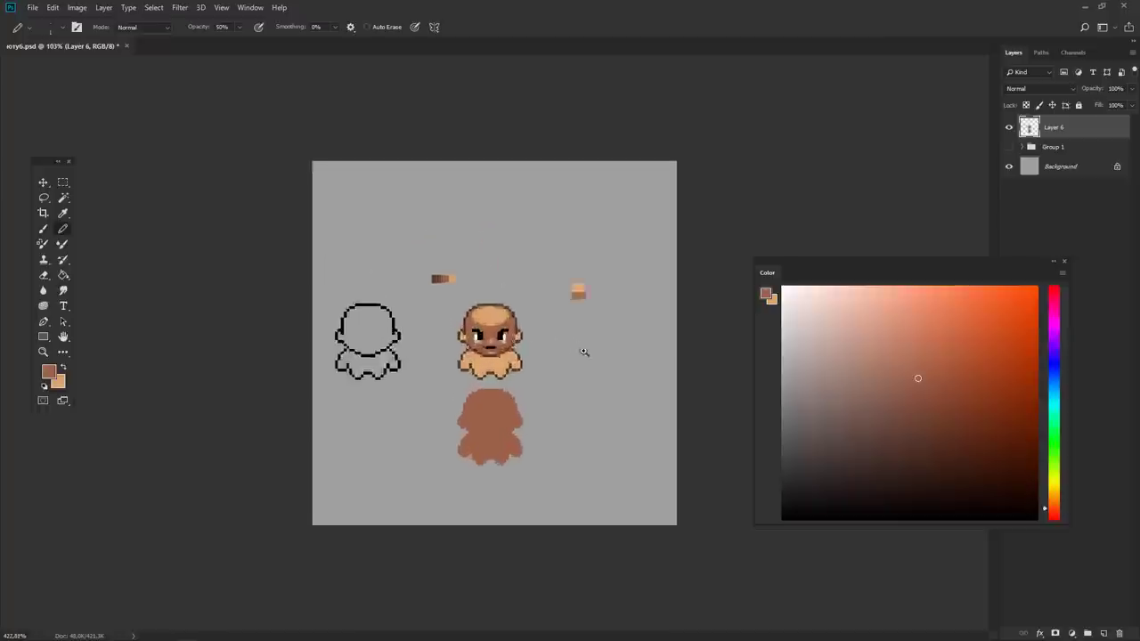
pyautogui.scroll(5, 499, 228)
pyautogui.keyDown('alt'); pyautogui.click(475, 169); pyautogui.keyUp('alt')
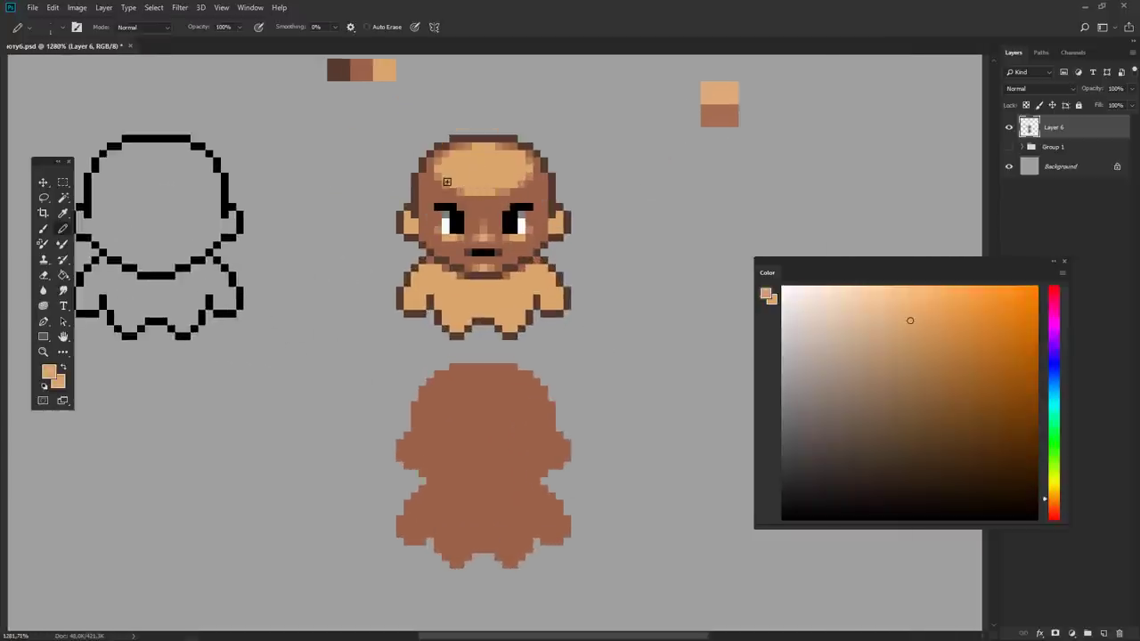
pyautogui.scroll(-1, 436, 174)
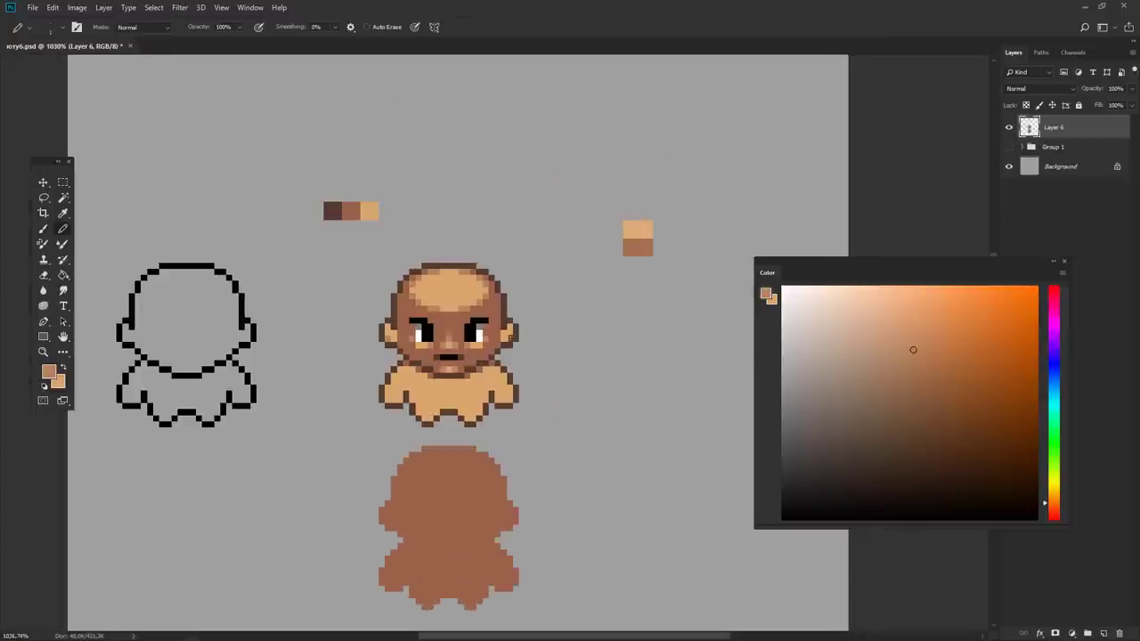
# - Move the colour swatch block higher and marquee-select the whole brown character
pyautogui.press('m')
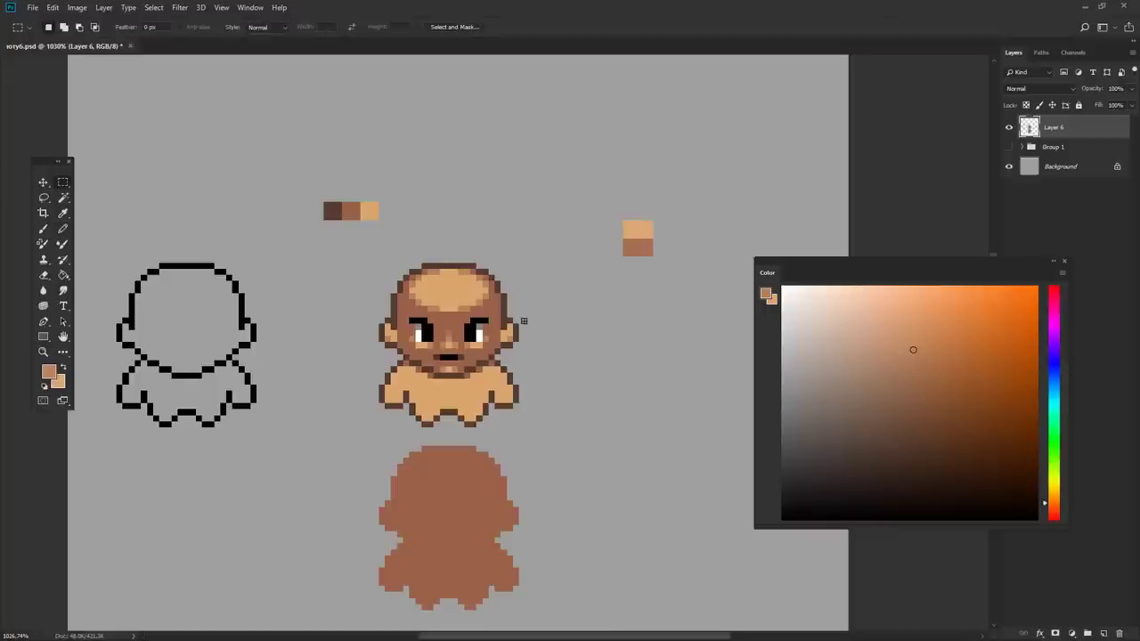
pyautogui.moveTo(589, 217)
pyautogui.mouseDown()
pyautogui.moveTo(654, 260)
pyautogui.moveTo(476, 121)
pyautogui.mouseUp()
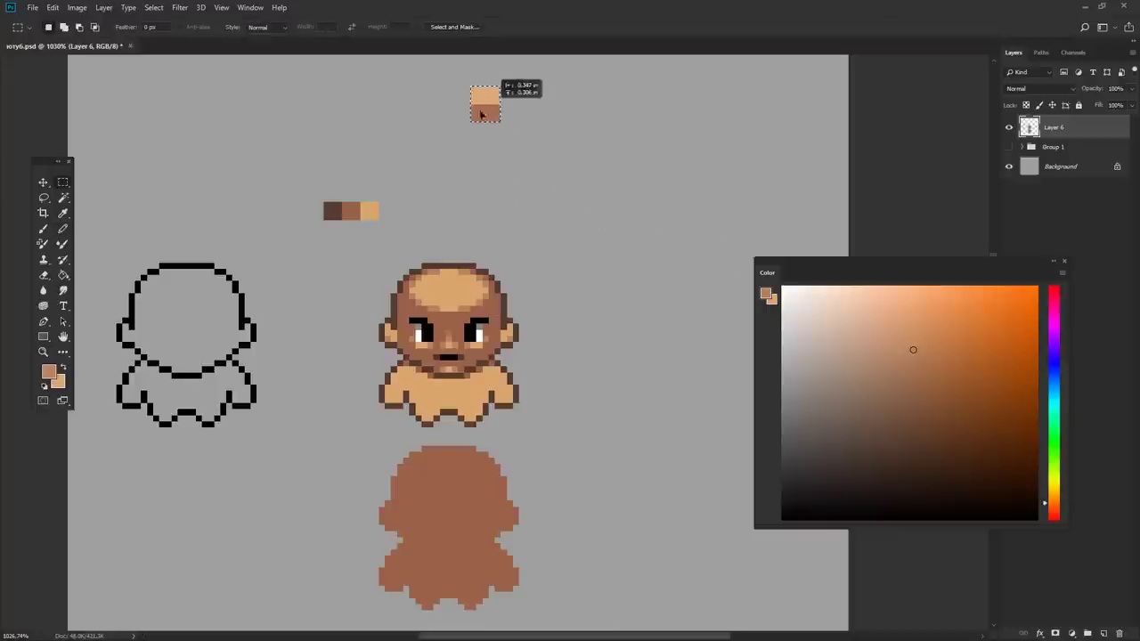
pyautogui.moveTo(555, 257)
pyautogui.mouseDown()
pyautogui.moveTo(389, 414)
pyautogui.moveTo(351, 415)
pyautogui.mouseUp()
# - Place a copy of the character to the right of the original and deselect
pyautogui.moveTo(433, 386); pyautogui.dragTo(647, 386)
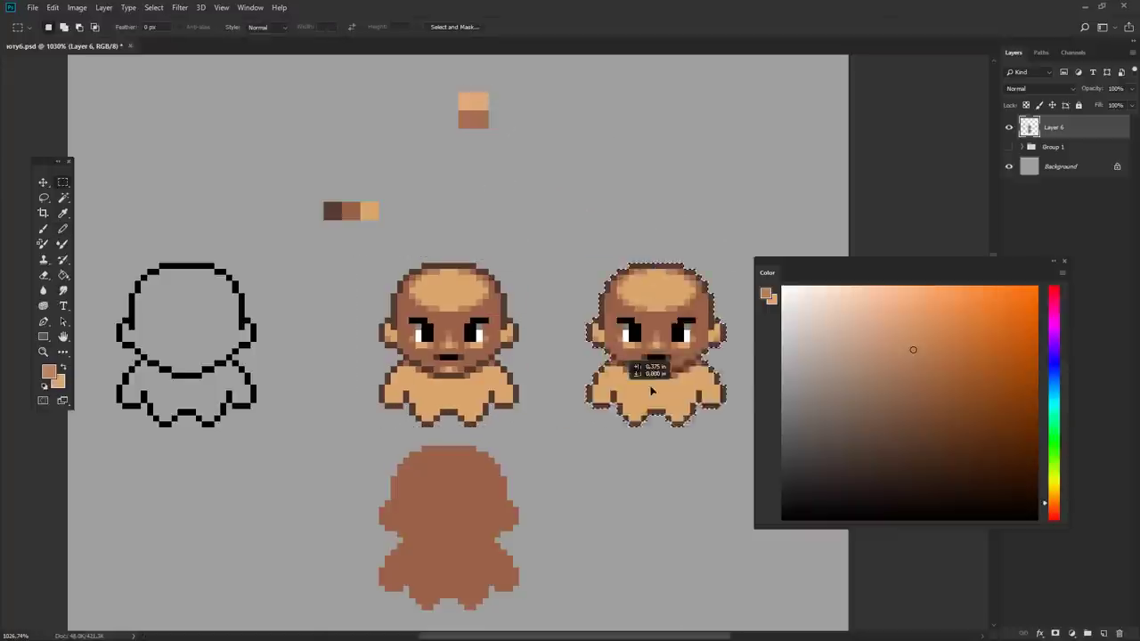
pyautogui.hotkey('ctrl', 'd')
pyautogui.keyDown('alt'); pyautogui.scroll(2, 552, 365); pyautogui.keyUp('alt')
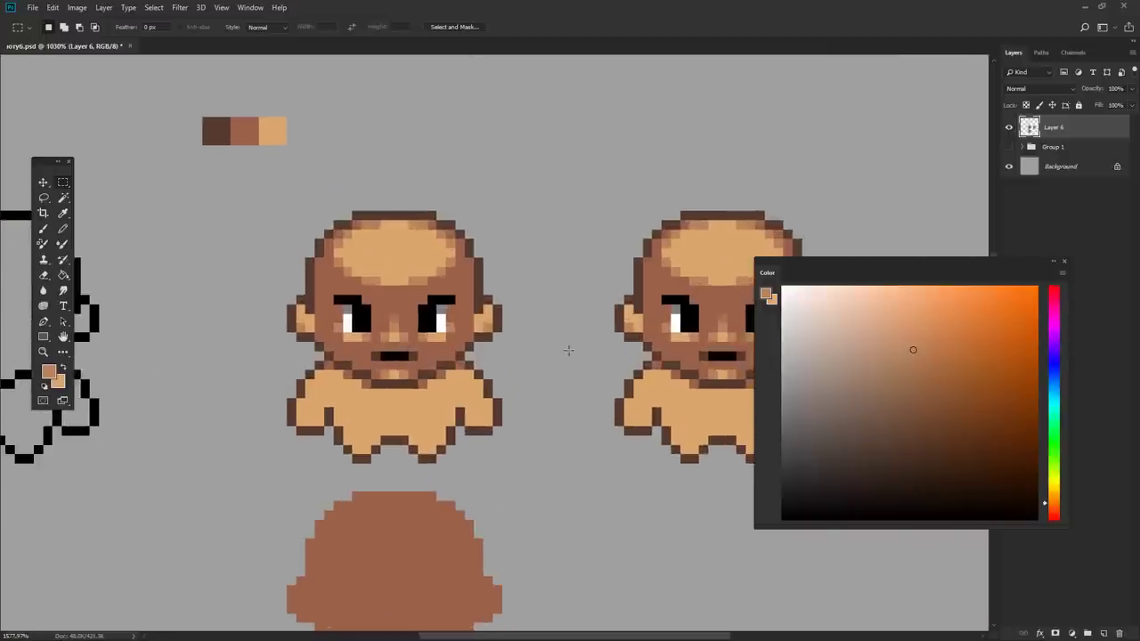
# - Shade the left character's body edges and a row across its lower body in mid-brown
pyautogui.press('b')
pyautogui.keyDown('alt'); pyautogui.click(330, 360); pyautogui.keyUp('alt')
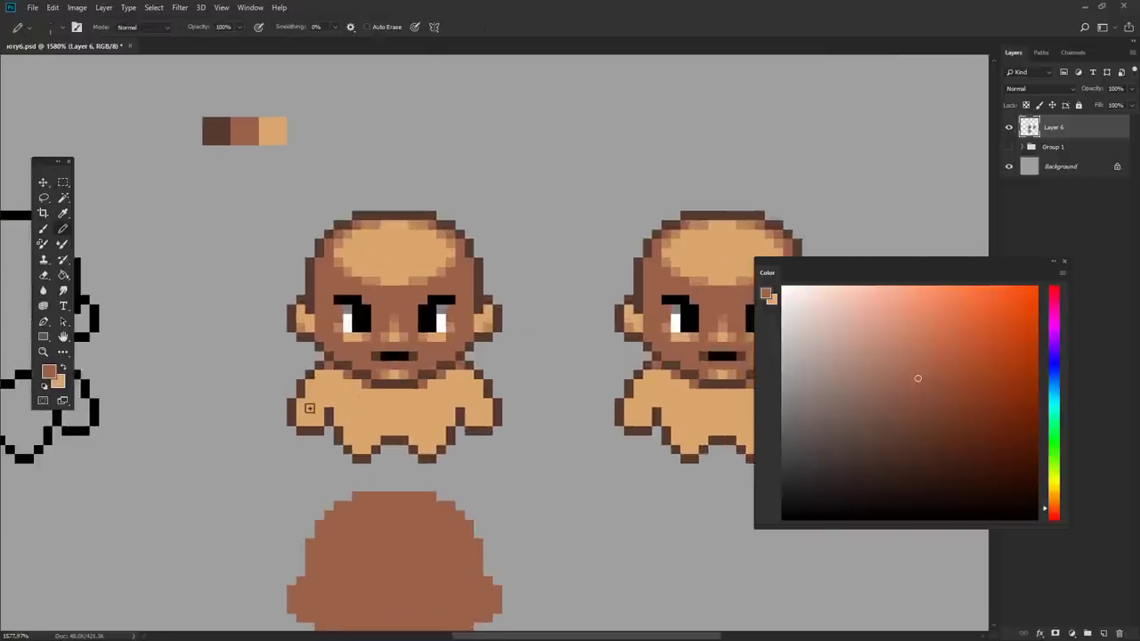
pyautogui.moveTo(306, 402); pyautogui.dragTo(302, 422)
pyautogui.click(309, 390)
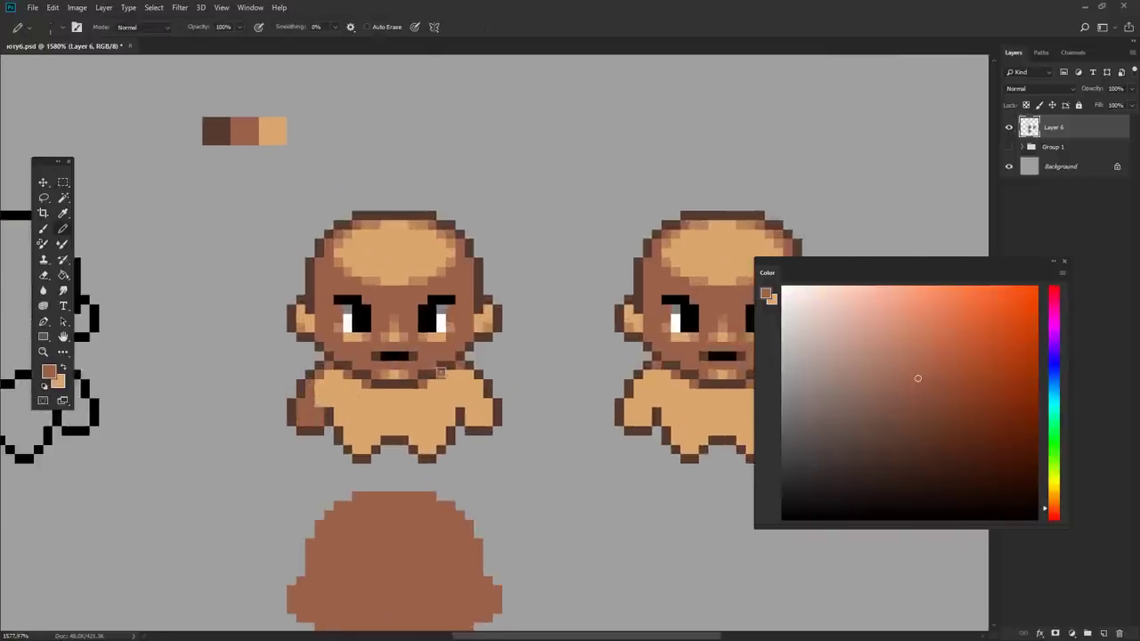
pyautogui.click(463, 374)
pyautogui.moveTo(468, 373)
pyautogui.mouseDown()
pyautogui.moveTo(482, 392)
pyautogui.moveTo(472, 425)
pyautogui.mouseUp()
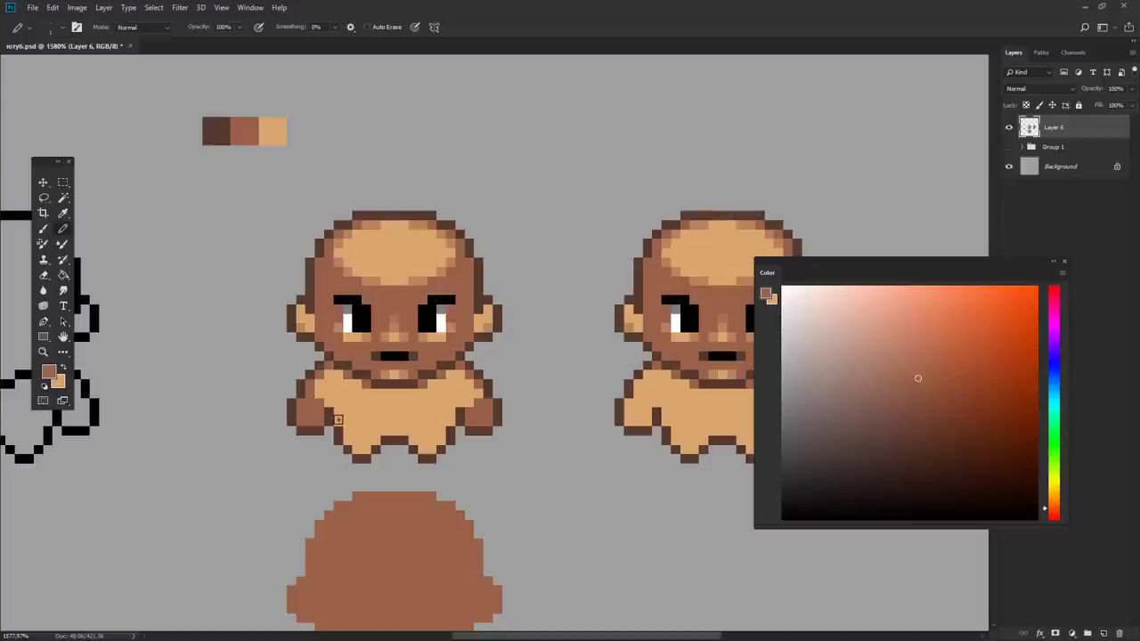
pyautogui.moveTo(338, 418); pyautogui.dragTo(452, 421)
# - Fill the left character's lower body with medium brown using the Paint Bucket
pyautogui.press('g')
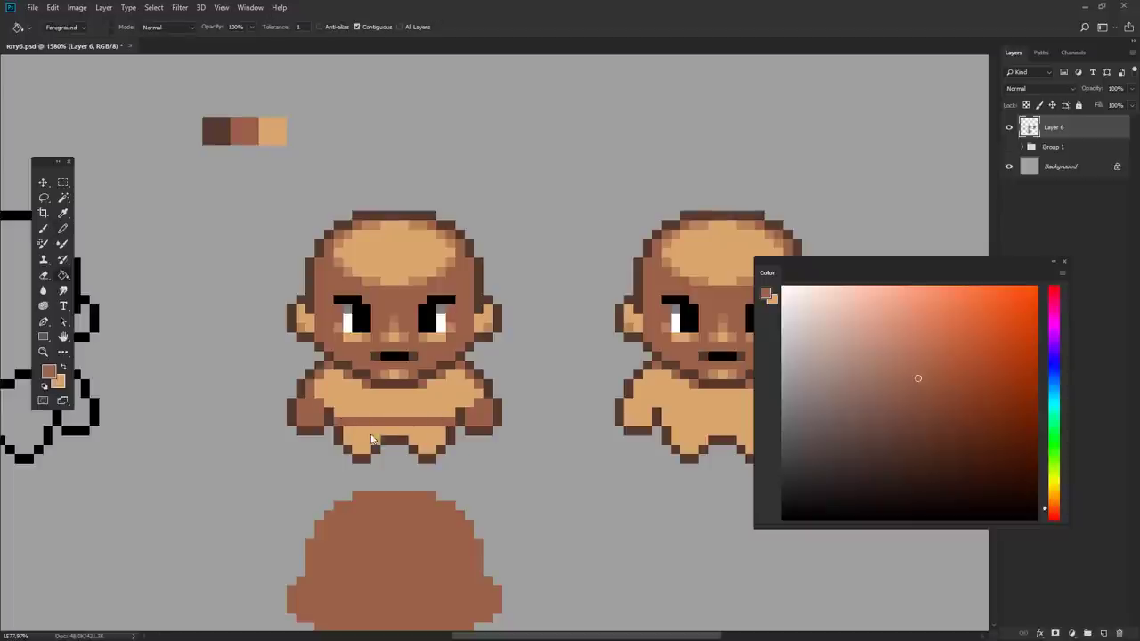
pyautogui.click(373, 439)
pyautogui.press('b')
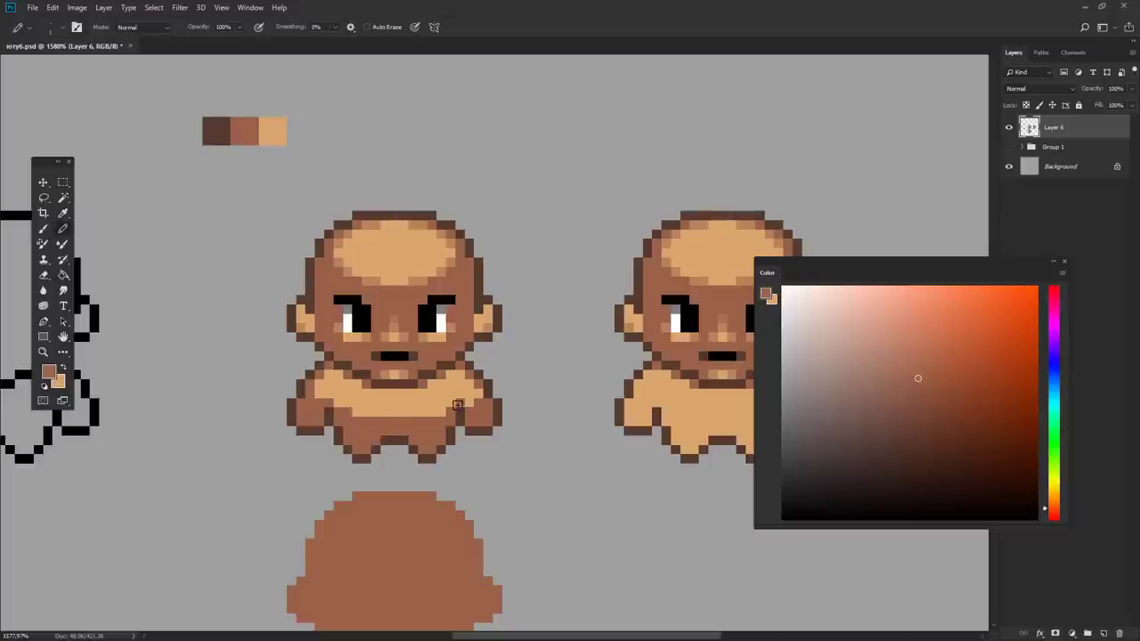
pyautogui.scroll(-5, 467, 404)
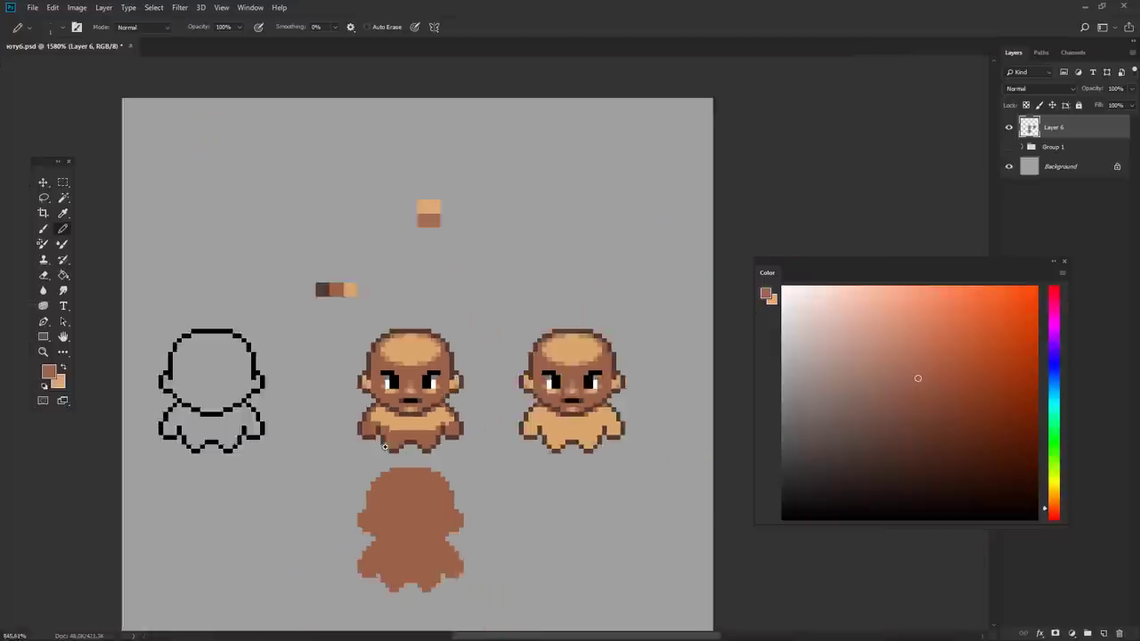
pyautogui.scroll(5, 312, 383)
# - Paint the chest's left and right edge pixels in body brown
pyautogui.keyDown('alt'); pyautogui.click(307, 383); pyautogui.keyUp('alt')
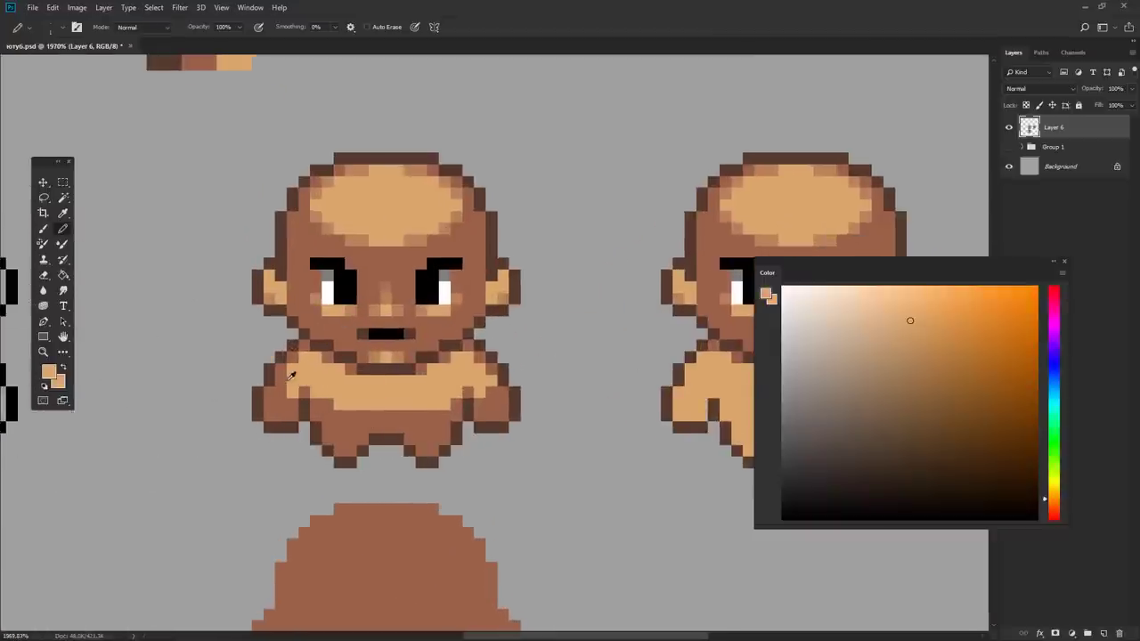
pyautogui.keyDown('alt'); pyautogui.click(277, 374); pyautogui.keyUp('alt')
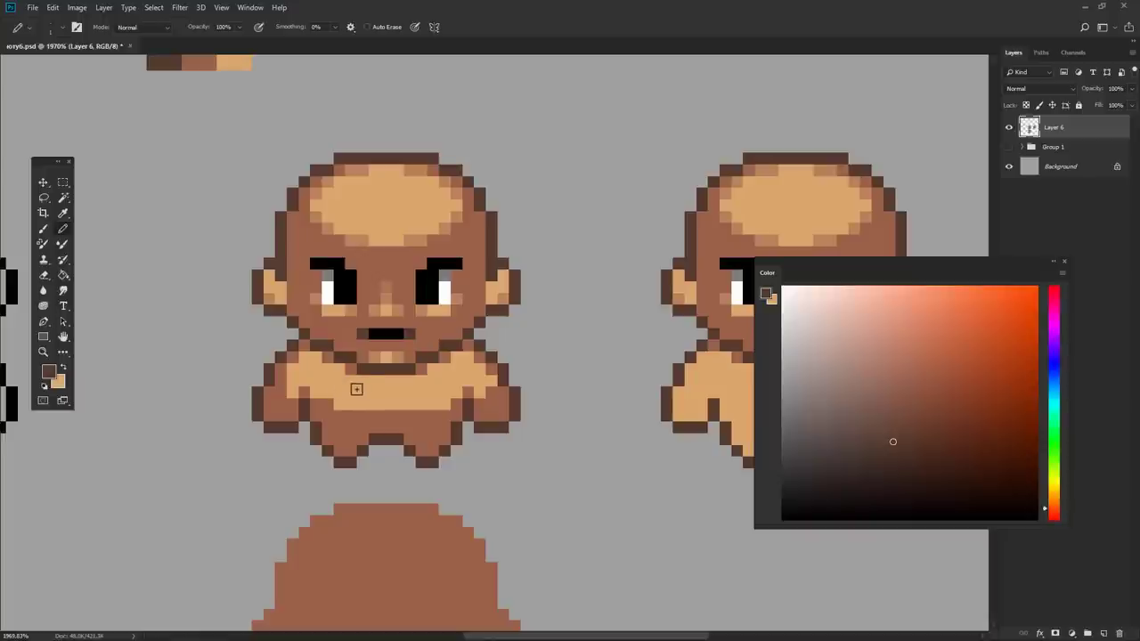
pyautogui.keyDown('alt'); pyautogui.click(345, 415); pyautogui.keyUp('alt')
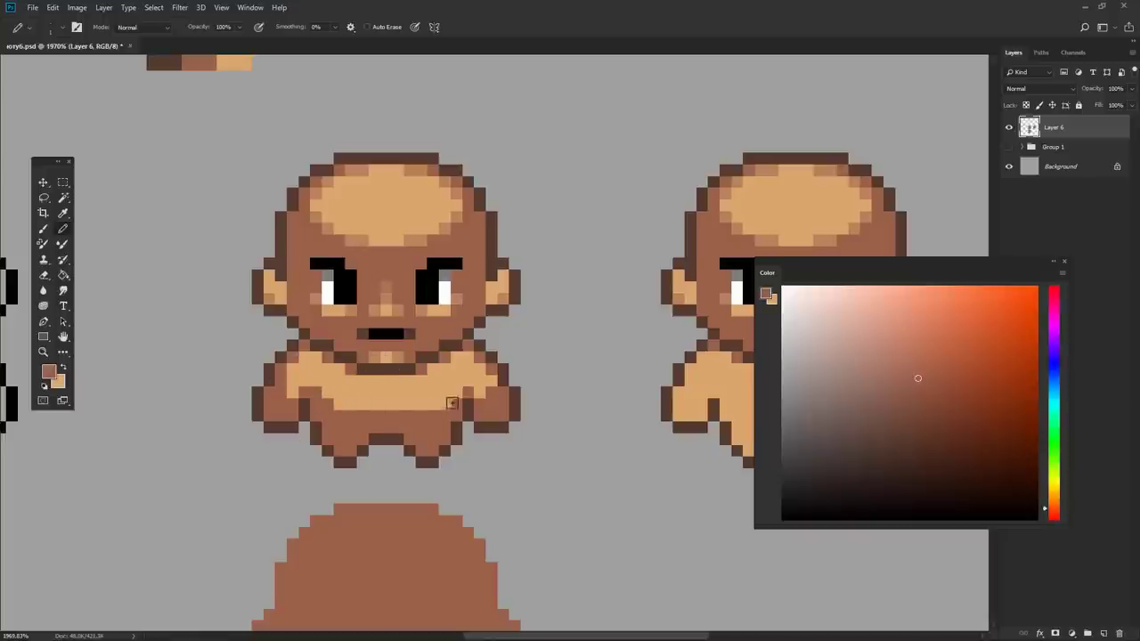
pyautogui.scroll(-10, 451, 402)
pyautogui.scroll(10, 377, 406)
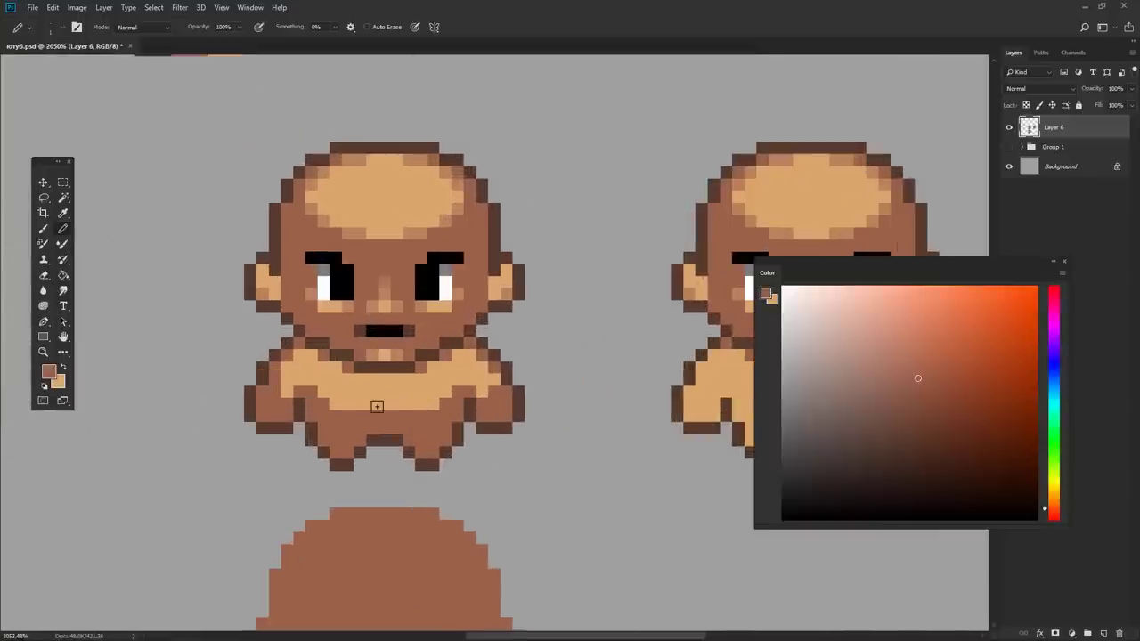
pyautogui.click(340, 405)
pyautogui.click(433, 406)
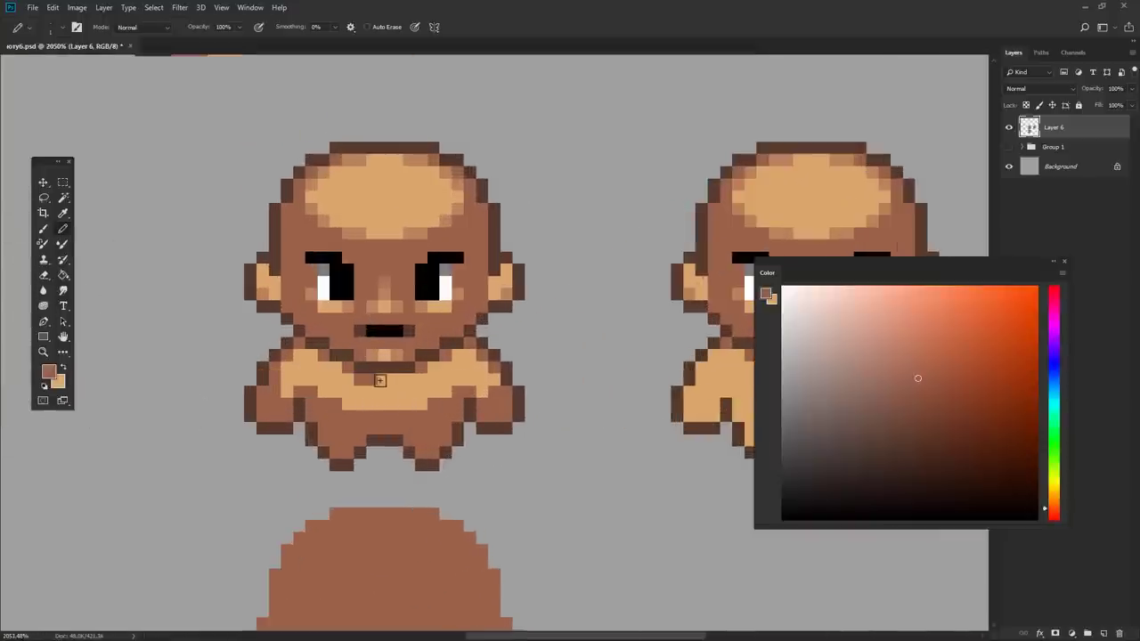
# - Paint a short row of light tan pixels across the chest
pyautogui.keyDown('alt'); pyautogui.click(379, 401); pyautogui.keyUp('alt')
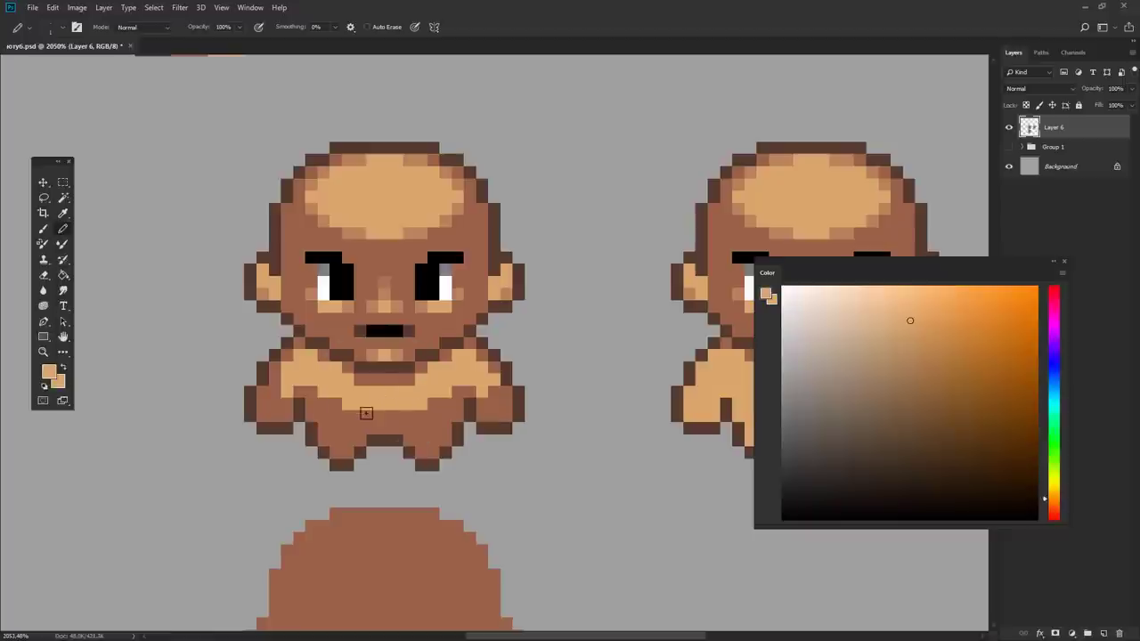
pyautogui.moveTo(366, 413); pyautogui.dragTo(402, 413)
pyautogui.scroll(-6, 396, 415)
pyautogui.scroll(5, 383, 424)
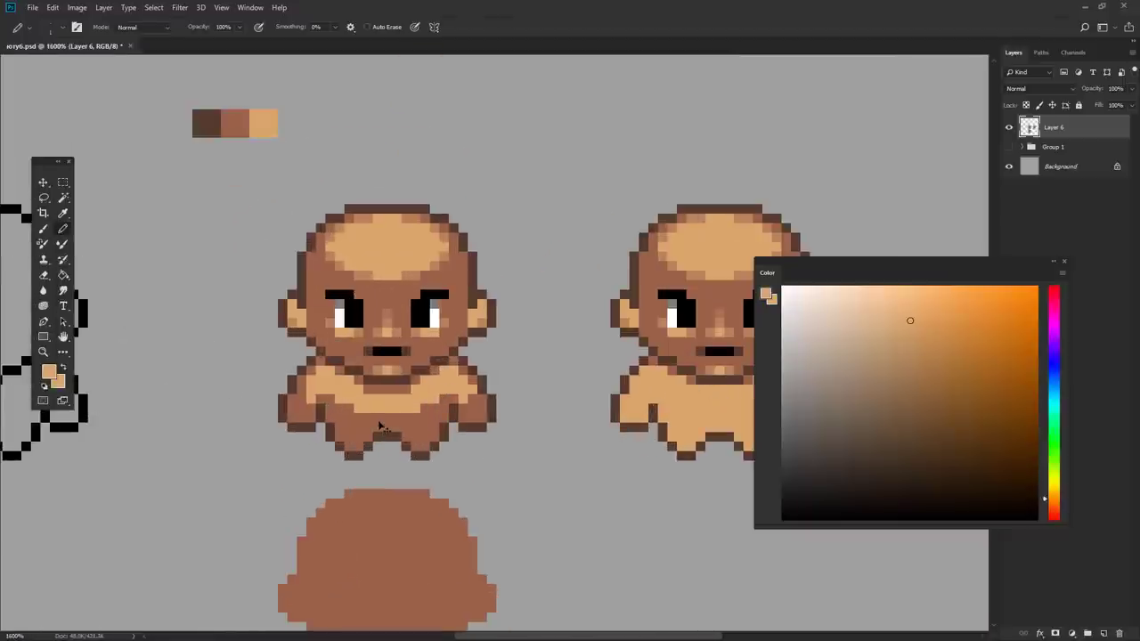
pyautogui.keyDown('alt'); pyautogui.click(380, 426); pyautogui.keyUp('alt')
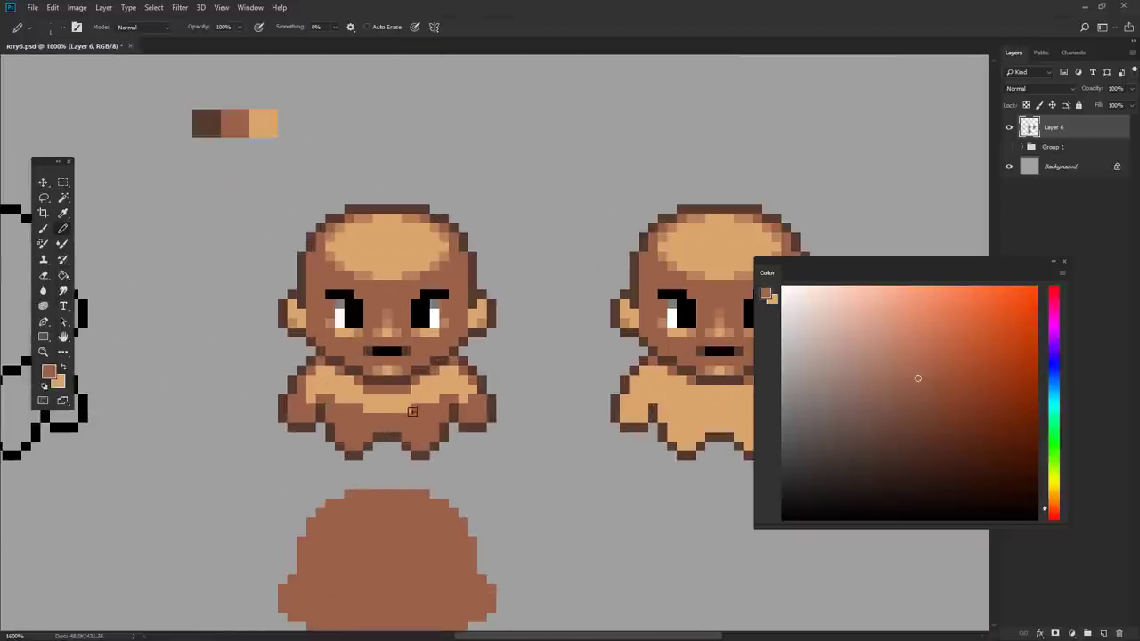
pyautogui.scroll(-5, 412, 410)
pyautogui.scroll(4, 415, 409)
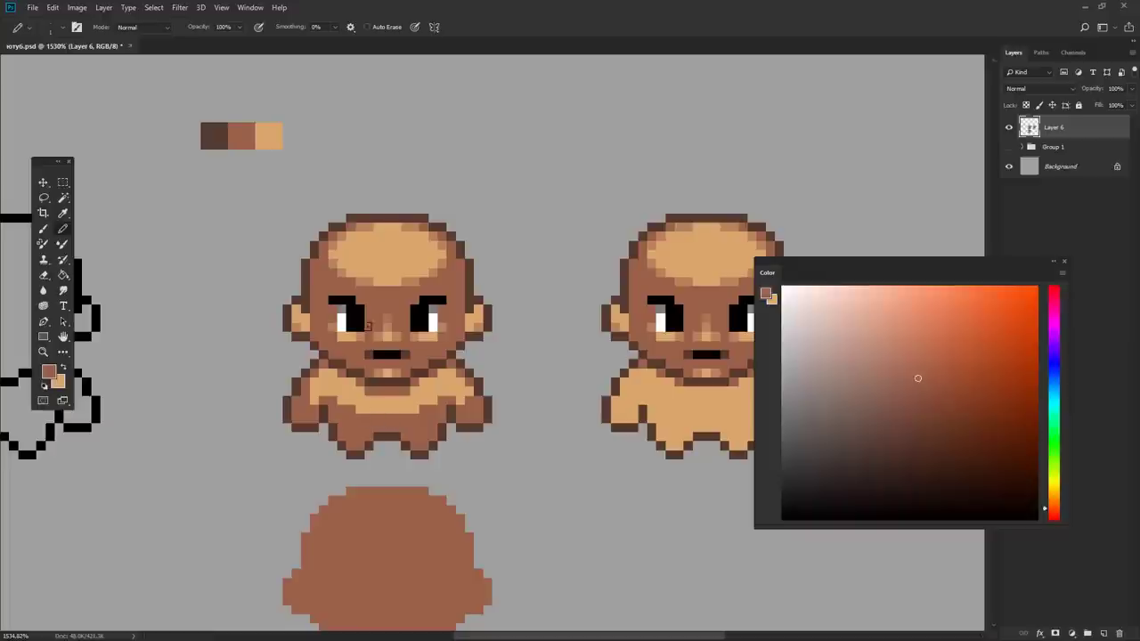
# - Add a 2px light orange-brown swatch block under the tan palette swatch
pyautogui.keyDown('alt'); pyautogui.click(364, 380); pyautogui.keyUp('alt')
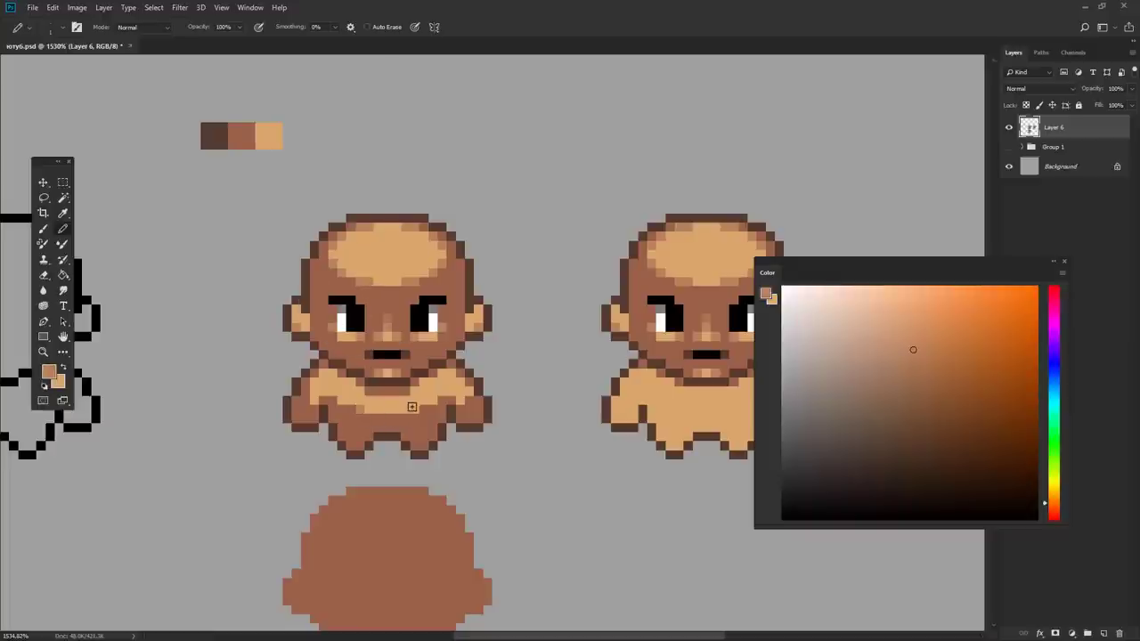
pyautogui.press(']')
pyautogui.click(241, 163)
pyautogui.hotkey('ctrl', 'z')
pyautogui.click(270, 163)
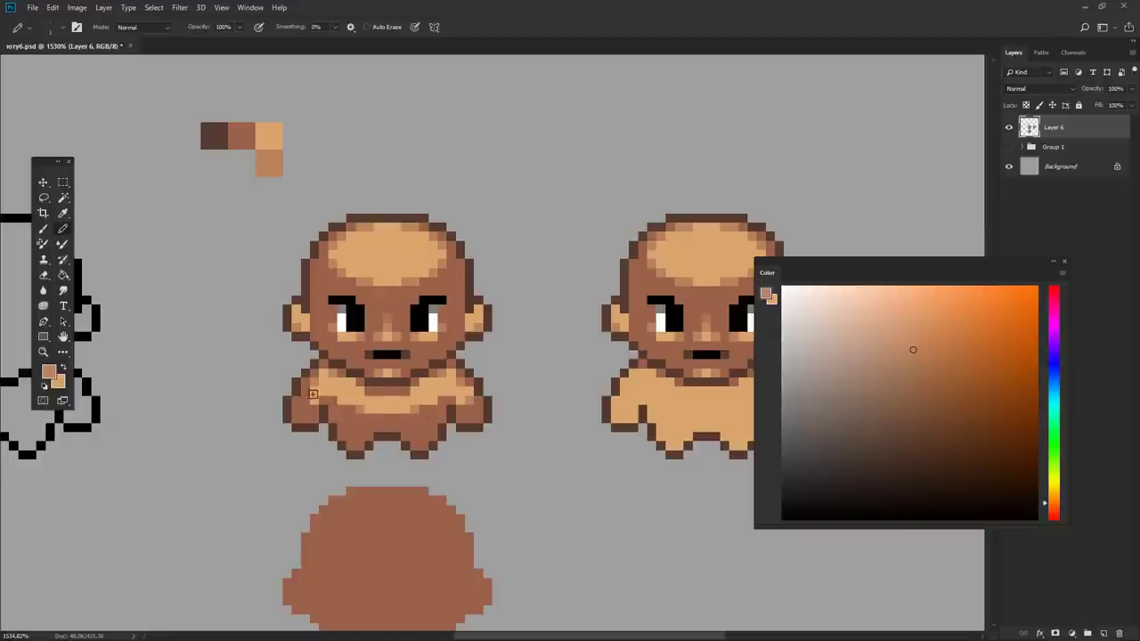
# - Sample the light tan and a darker brown from the character's body
pyautogui.keyDown('alt'); pyautogui.click(315, 383); pyautogui.keyUp('alt')
pyautogui.keyDown('alt'); pyautogui.scroll(-5, 366, 406); pyautogui.keyUp('alt')
pyautogui.keyDown('alt'); pyautogui.scroll(3, 439, 392); pyautogui.keyUp('alt')
pyautogui.keyDown('alt'); pyautogui.click(450, 386); pyautogui.keyUp('alt')
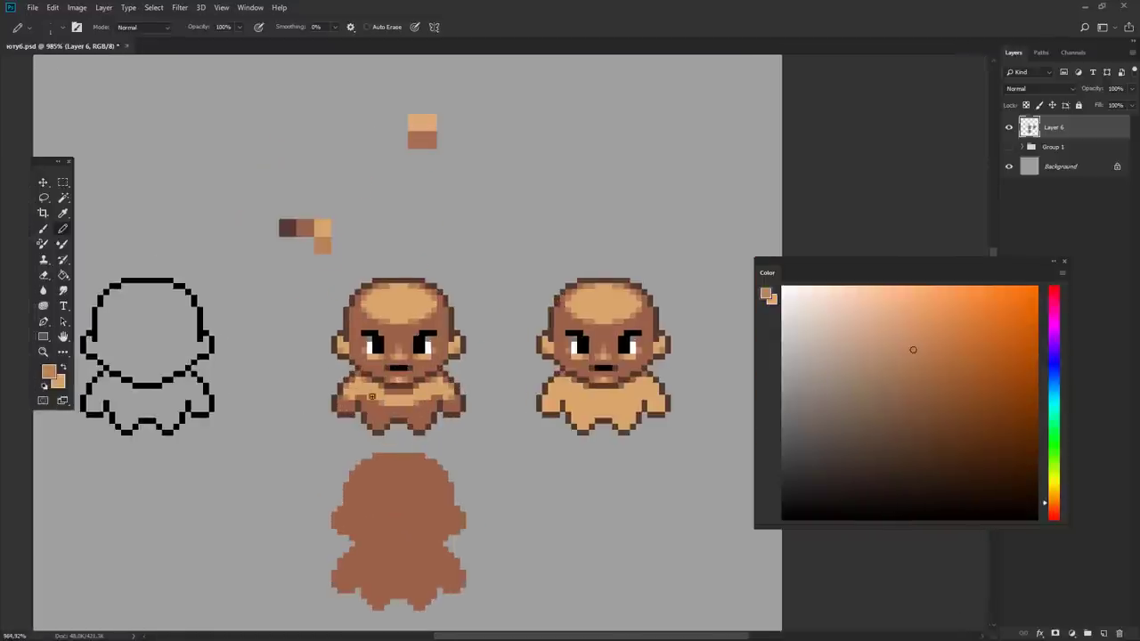
pyautogui.keyDown('alt'); pyautogui.scroll(-3, 372, 397); pyautogui.keyUp('alt')
pyautogui.keyDown('alt'); pyautogui.scroll(1, 419, 344); pyautogui.keyUp('alt')
pyautogui.keyDown('alt'); pyautogui.scroll(3, 419, 344); pyautogui.keyUp('alt')
# - Shade the torso with a lighter tan at 50% pencil opacity
pyautogui.keyDown('alt'); pyautogui.scroll(-3, 540, 403); pyautogui.keyUp('alt')
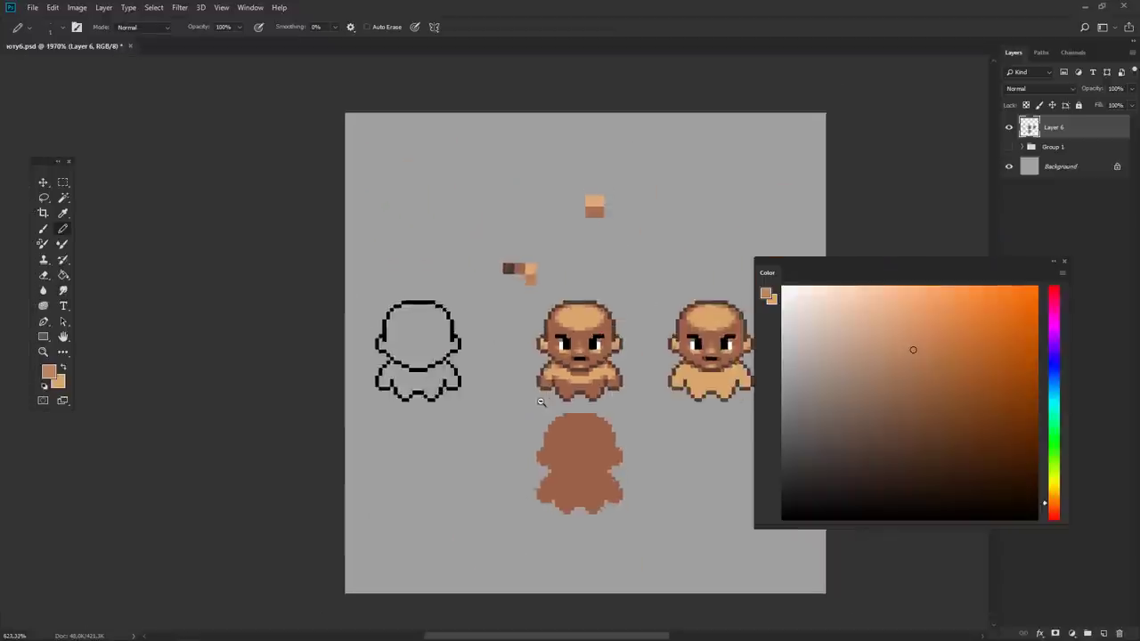
pyautogui.keyDown('alt'); pyautogui.scroll(3, 597, 383); pyautogui.keyUp('alt')
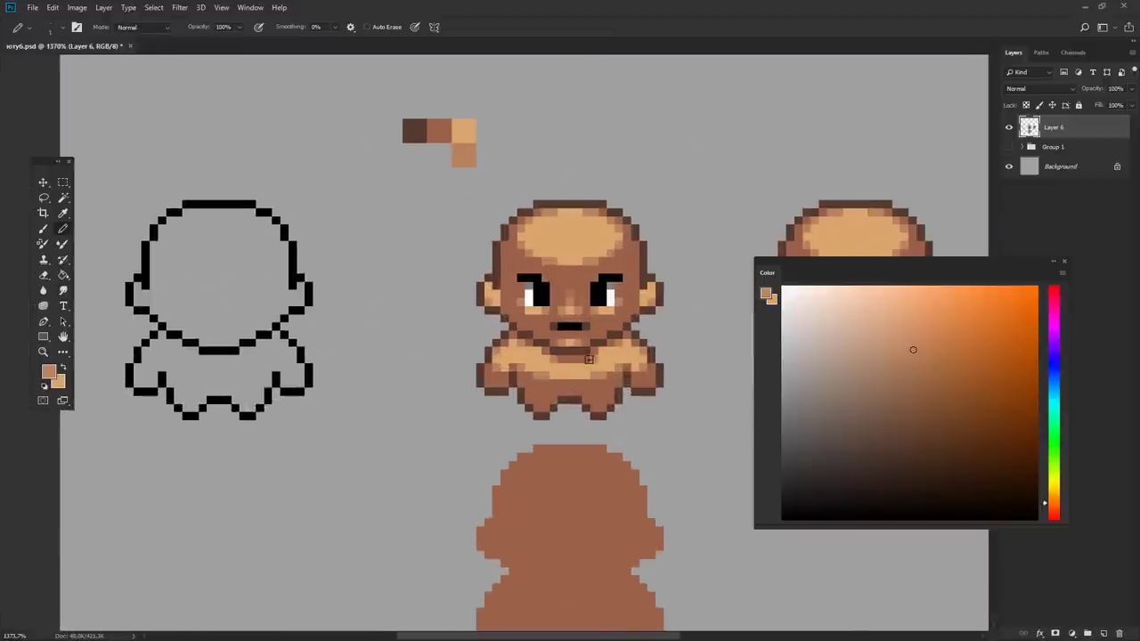
pyautogui.keyDown('alt'); pyautogui.scroll(-2, 457, 420); pyautogui.keyUp('alt')
pyautogui.keyDown('alt'); pyautogui.scroll(-2, 321, 503); pyautogui.keyUp('alt')
pyautogui.keyDown('alt'); pyautogui.scroll(3, 322, 503); pyautogui.keyUp('alt')
pyautogui.keyDown('alt'); pyautogui.click(322, 503); pyautogui.keyUp('alt')
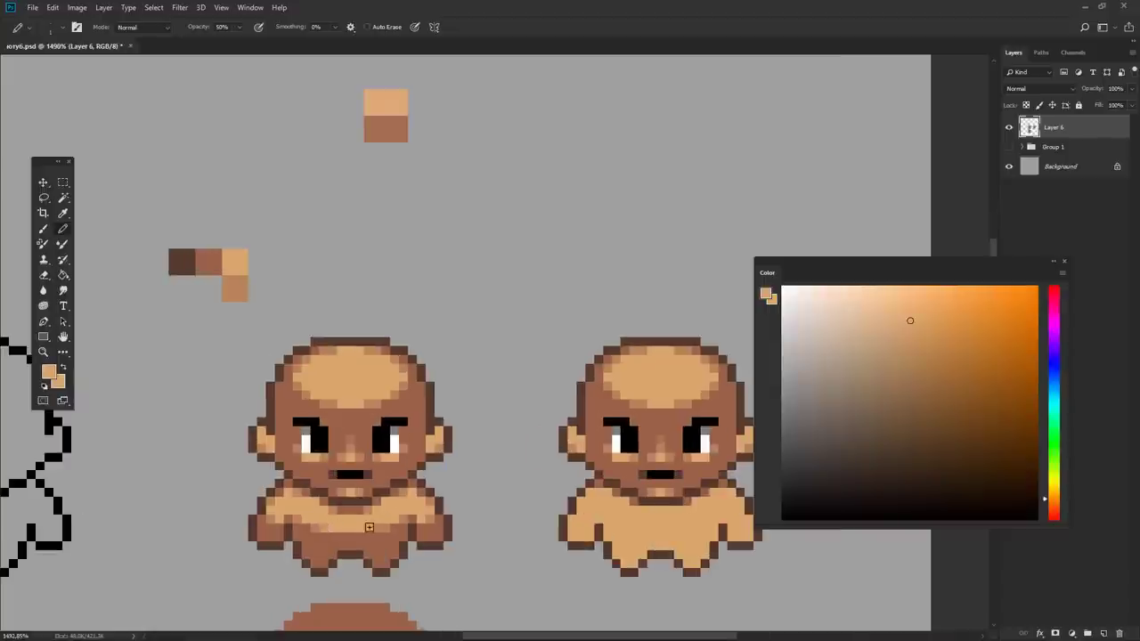
pyautogui.press('5')
pyautogui.keyDown('alt'); pyautogui.scroll(-2, 299, 526); pyautogui.keyUp('alt')
pyautogui.keyDown('alt'); pyautogui.scroll(1, 445, 381); pyautogui.keyUp('alt')
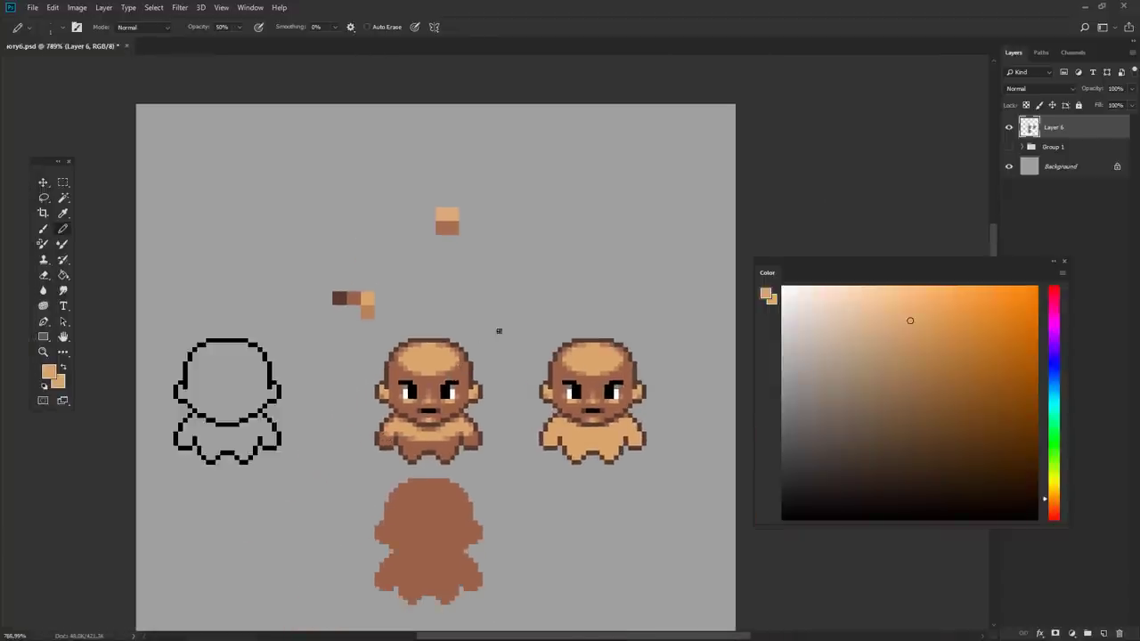
pyautogui.keyDown('alt'); pyautogui.scroll(2, 477, 428); pyautogui.keyUp('alt')
pyautogui.keyDown('alt'); pyautogui.scroll(1, 445, 442); pyautogui.keyUp('alt')
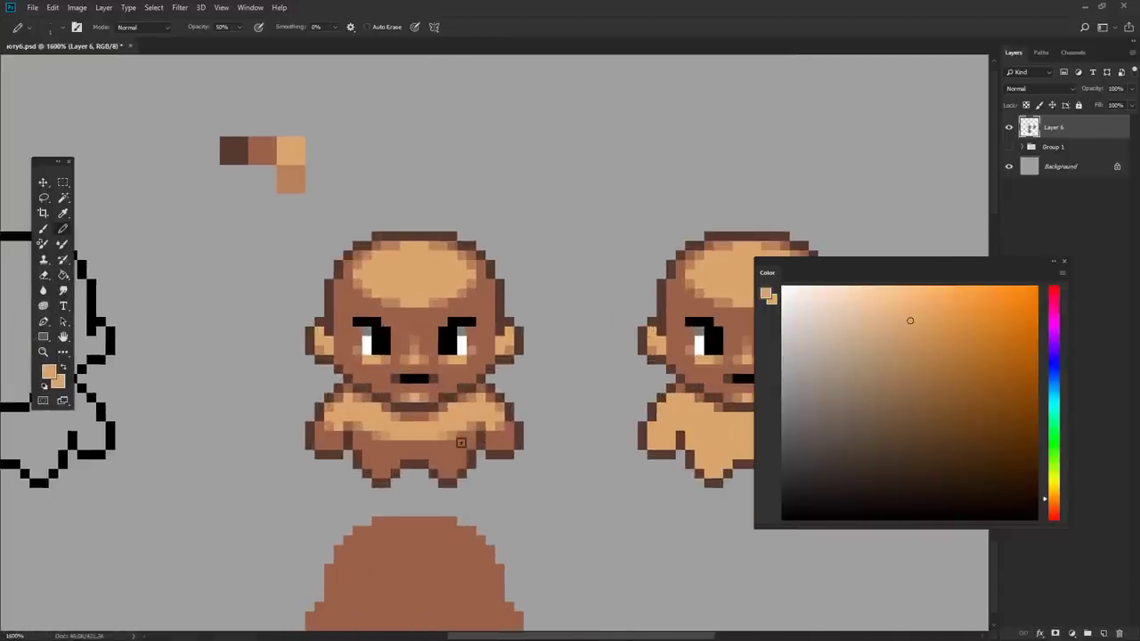
pyautogui.keyDown('alt'); pyautogui.scroll(-3, 454, 441); pyautogui.keyUp('alt')
pyautogui.keyDown('alt'); pyautogui.scroll(3, 372, 458); pyautogui.keyUp('alt')
pyautogui.keyDown('alt'); pyautogui.scroll(2, 371, 459); pyautogui.keyUp('alt')
pyautogui.keyDown('alt'); pyautogui.scroll(-3, 433, 437); pyautogui.keyUp('alt')
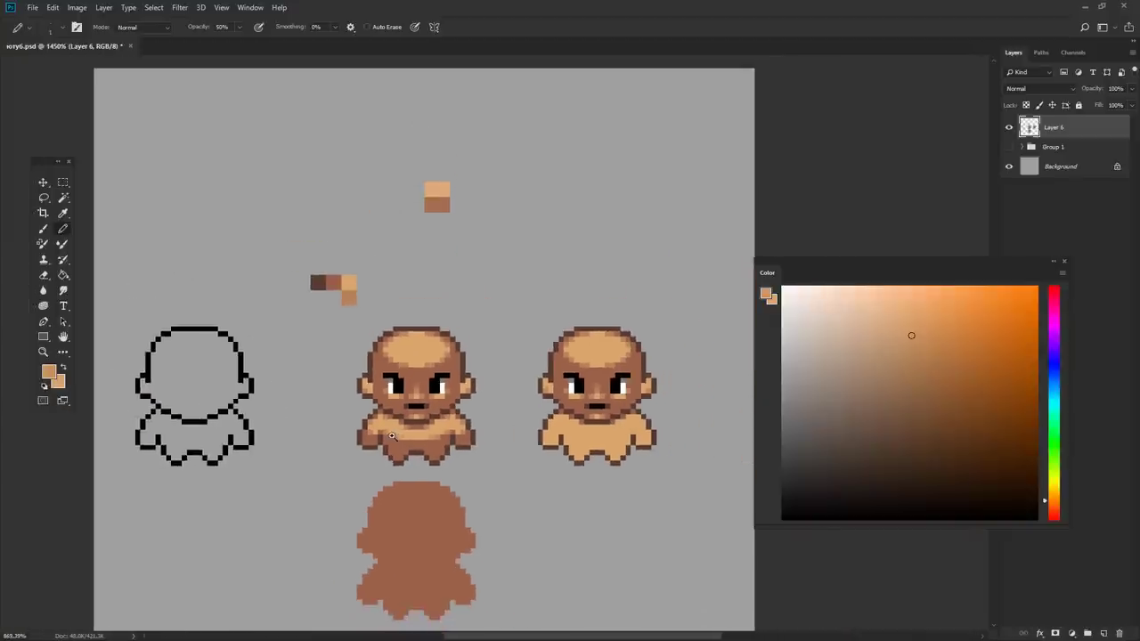
pyautogui.keyDown('alt'); pyautogui.scroll(1, 431, 428); pyautogui.keyUp('alt')
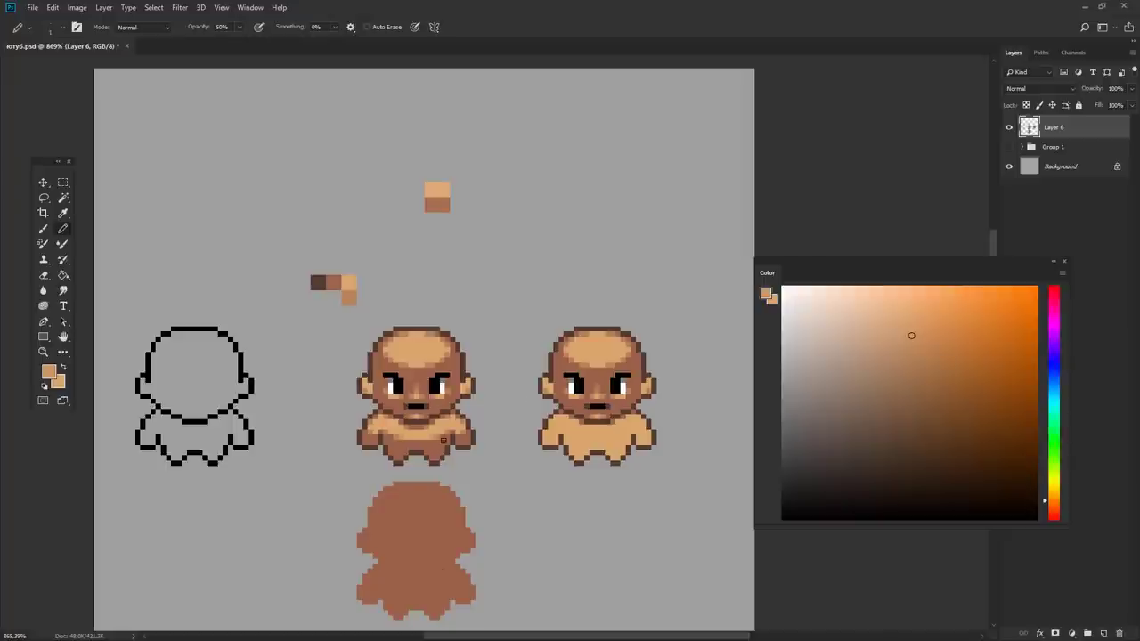
pyautogui.scroll(3, 399, 425)
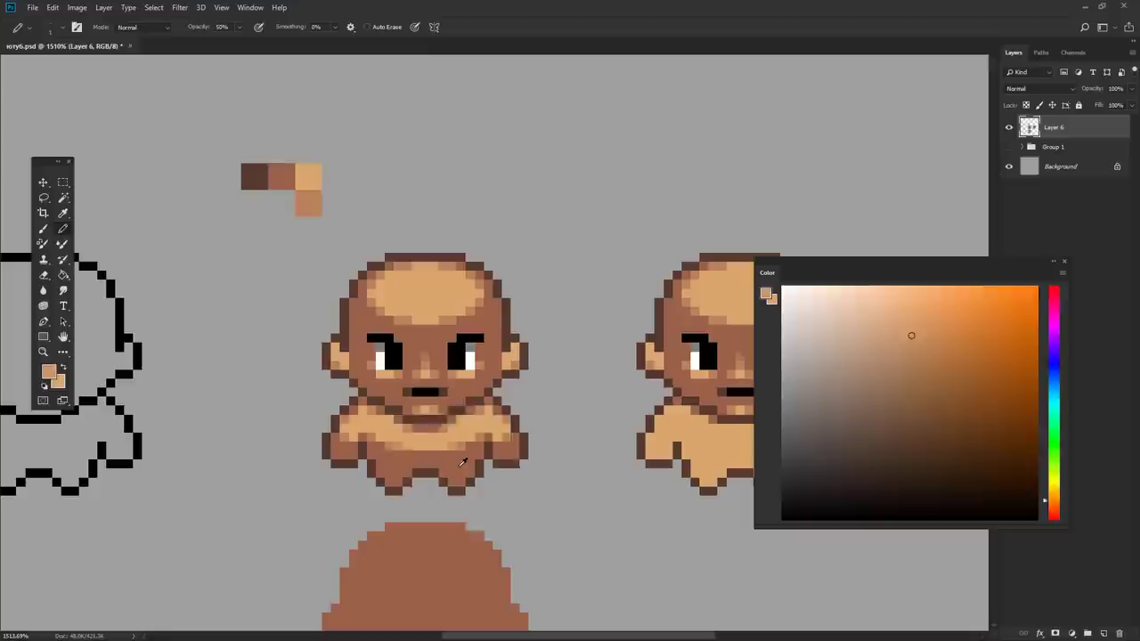
# - Paint darker brown shading at full opacity using a brown chosen in the Color panel
pyautogui.keyDown('alt'); pyautogui.click(463, 463); pyautogui.keyUp('alt')
pyautogui.click(909, 406)
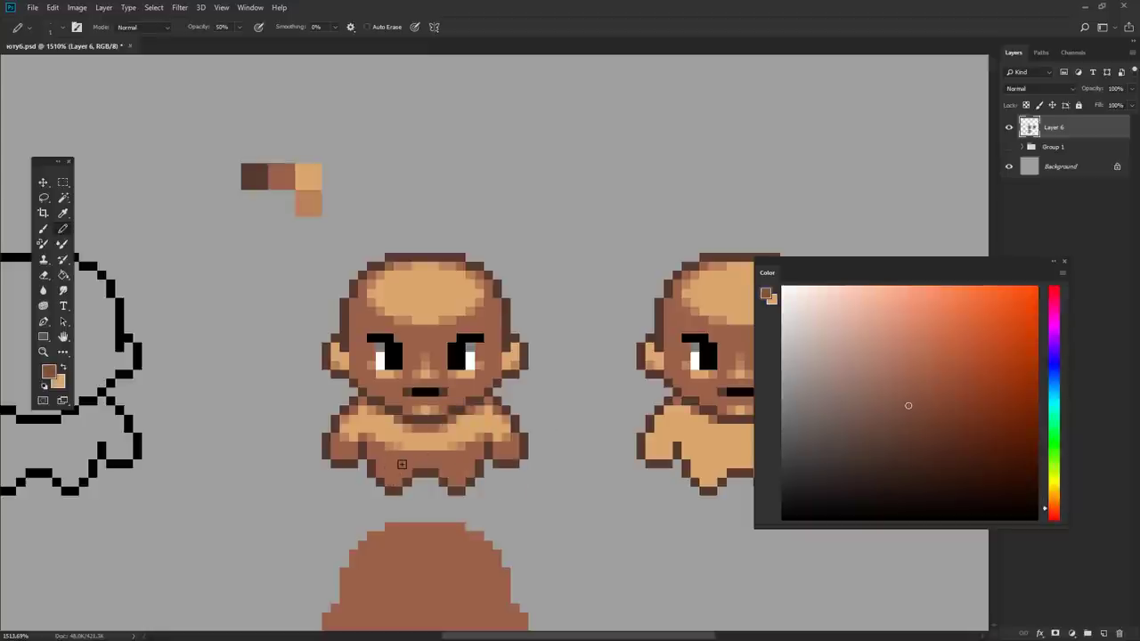
pyautogui.press('0')
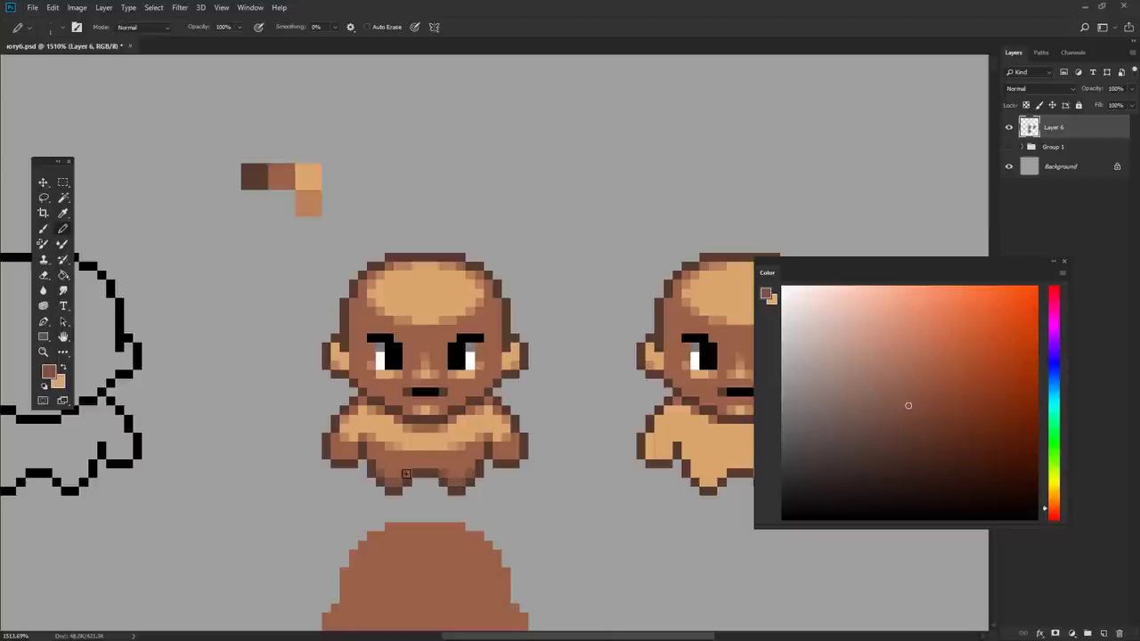
pyautogui.scroll(-5, 406, 474)
pyautogui.scroll(2, 374, 468)
pyautogui.scroll(3, 339, 459)
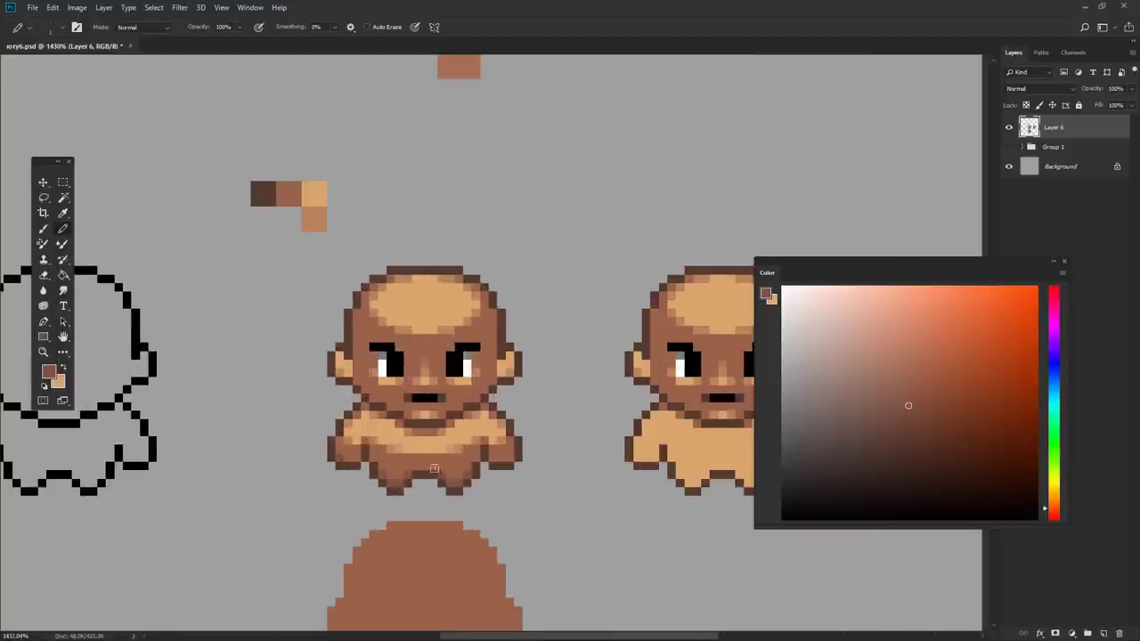
pyautogui.scroll(-5, 509, 458)
pyautogui.scroll(6, 509, 488)
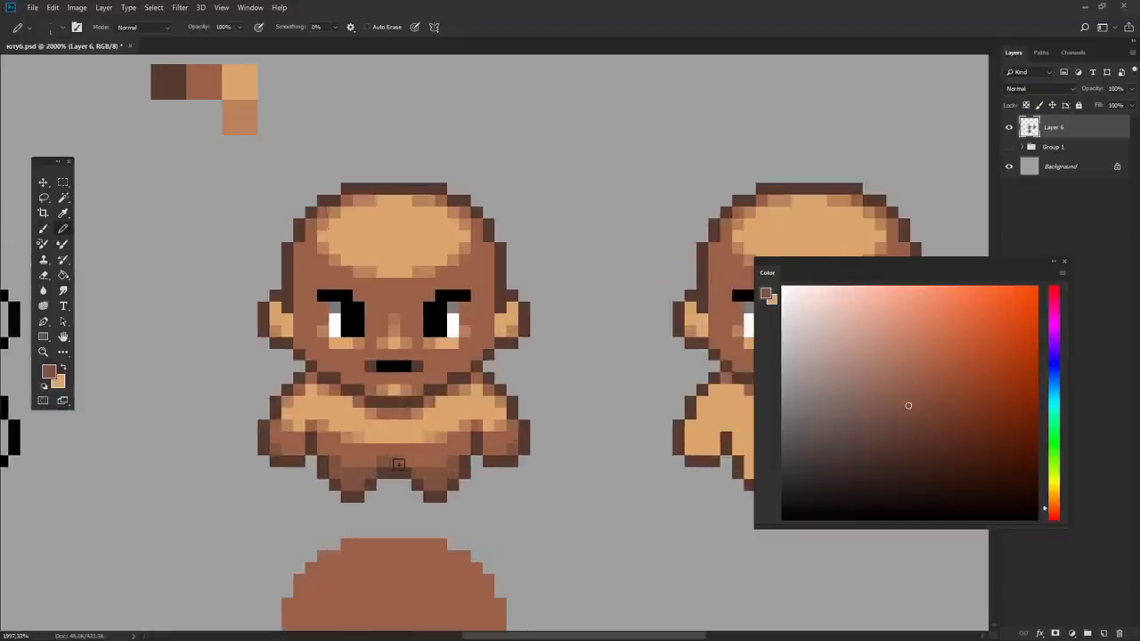
pyautogui.scroll(-5, 398, 480)
pyautogui.scroll(4, 378, 472)
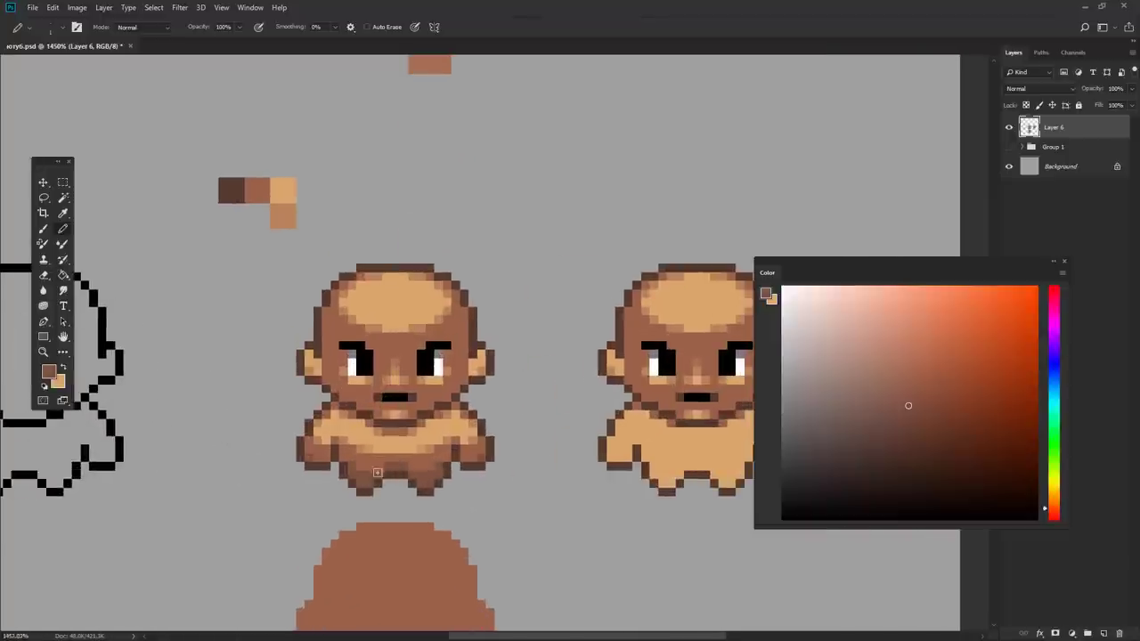
# - Add half-opacity shading to the lower body and feet, then darker brown at full opacity
pyautogui.keyDown('alt'); pyautogui.click(428, 457); pyautogui.keyUp('alt')
pyautogui.press('5')
pyautogui.scroll(-5, 476, 460)
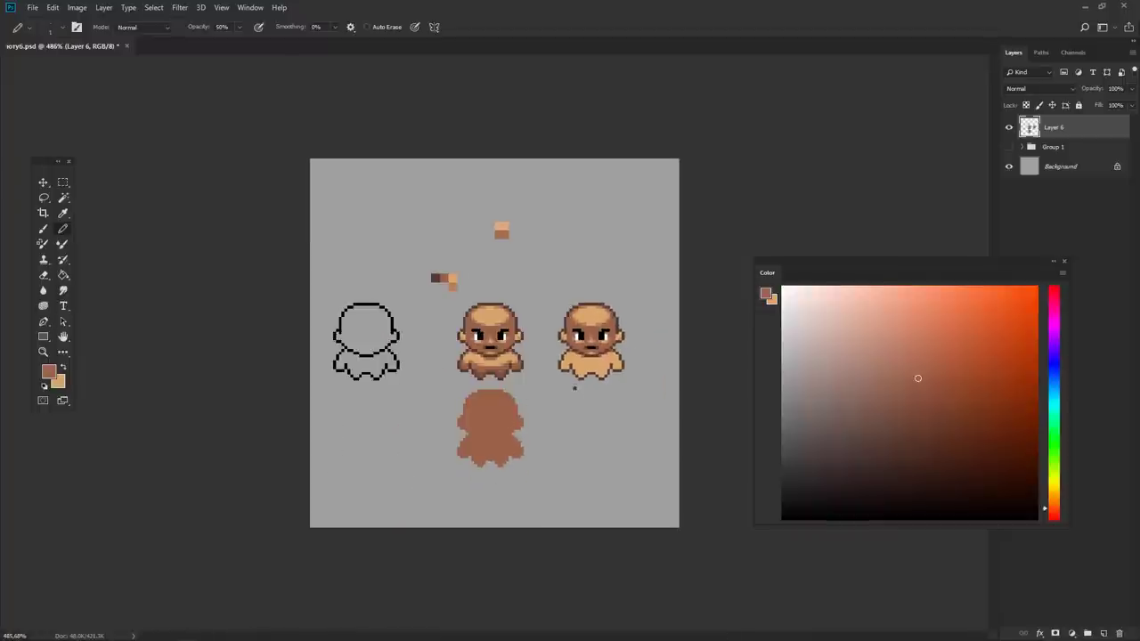
pyautogui.scroll(4, 489, 400)
pyautogui.scroll(2, 489, 401)
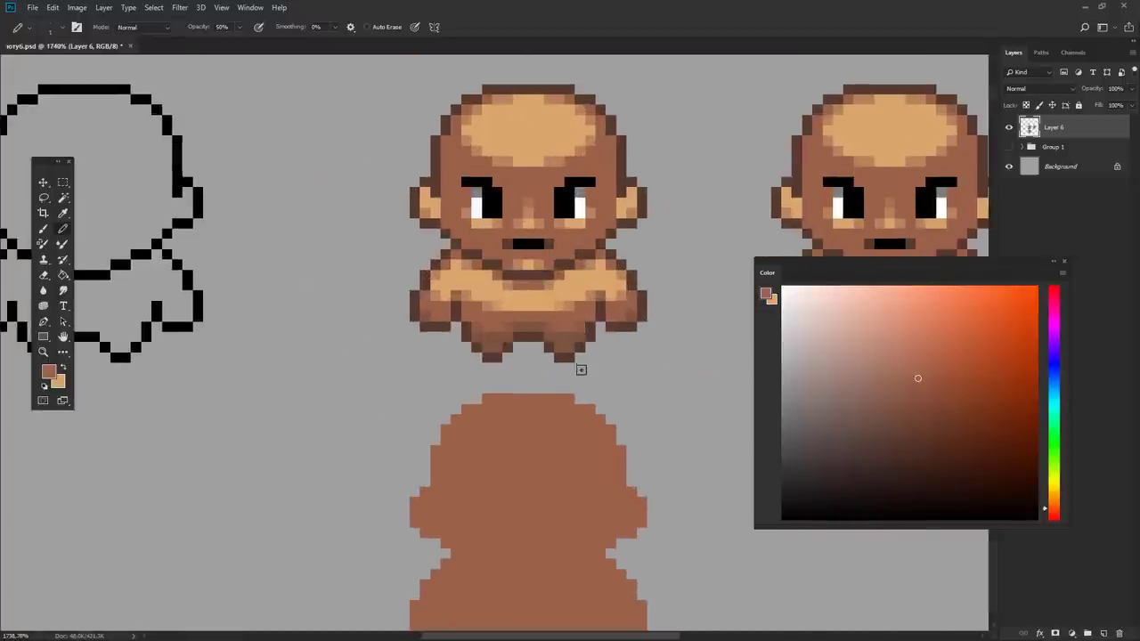
pyautogui.scroll(-3, 553, 372)
pyautogui.scroll(2, 500, 377)
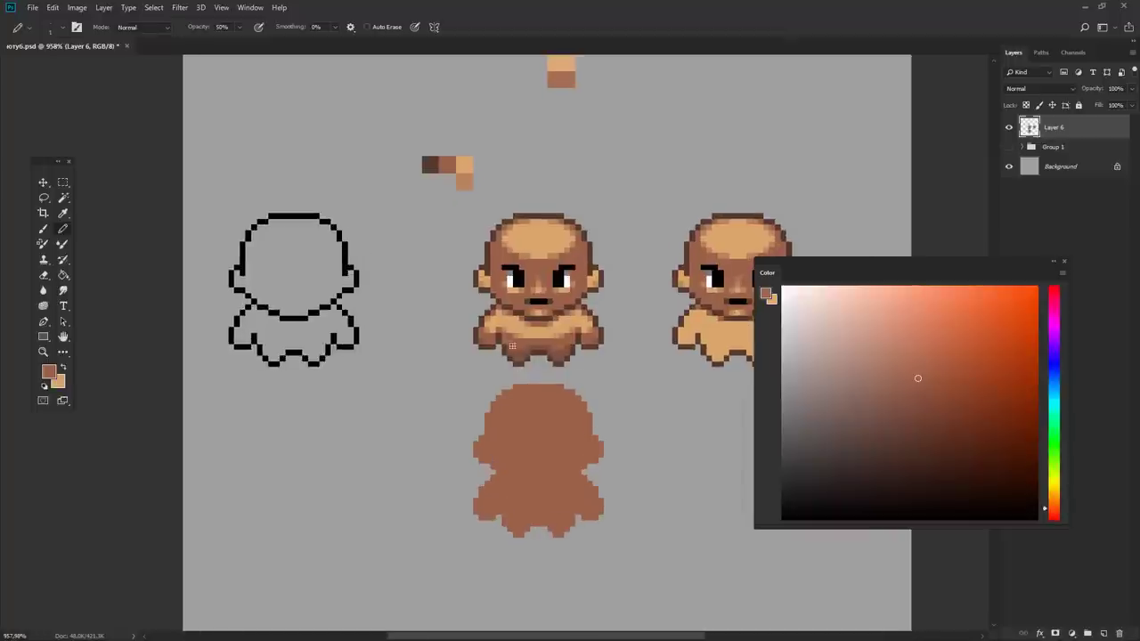
pyautogui.keyDown('alt'); pyautogui.click(563, 344); pyautogui.keyUp('alt')
pyautogui.scroll(2, 561, 347)
pyautogui.press('0')
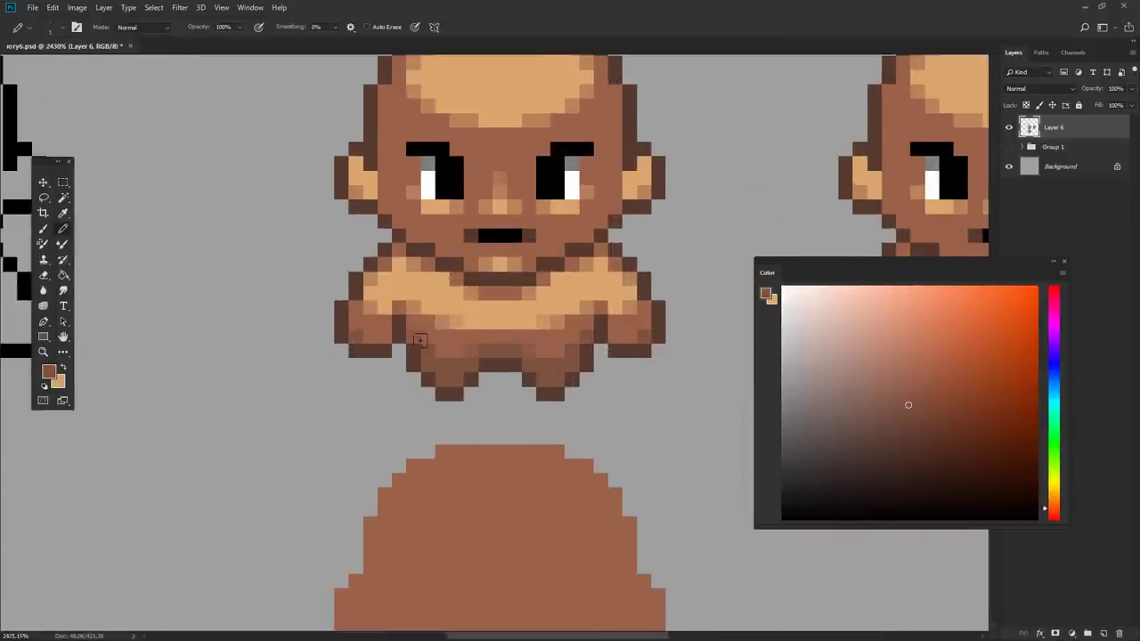
pyautogui.scroll(-3, 499, 391)
pyautogui.scroll(1, 487, 394)
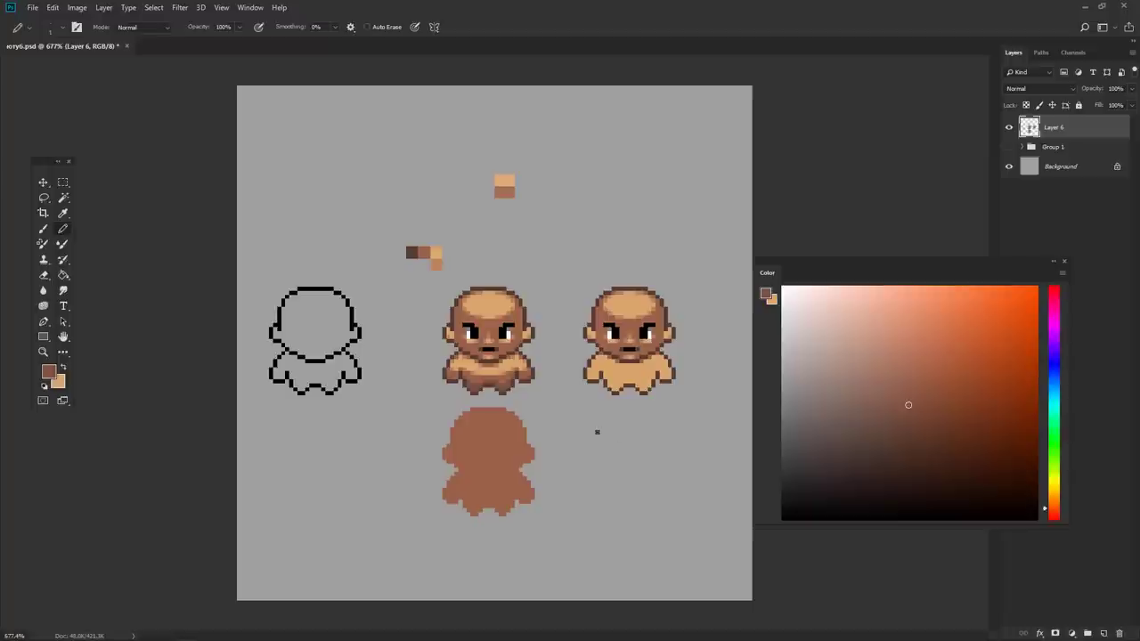
# - Brighten the selected character copy with Levels input values 10, 1.08 and 225
pyautogui.press('m')
pyautogui.moveTo(546, 279)
pyautogui.mouseDown()
pyautogui.moveTo(429, 394)
pyautogui.moveTo(632, 245)
pyautogui.mouseUp()
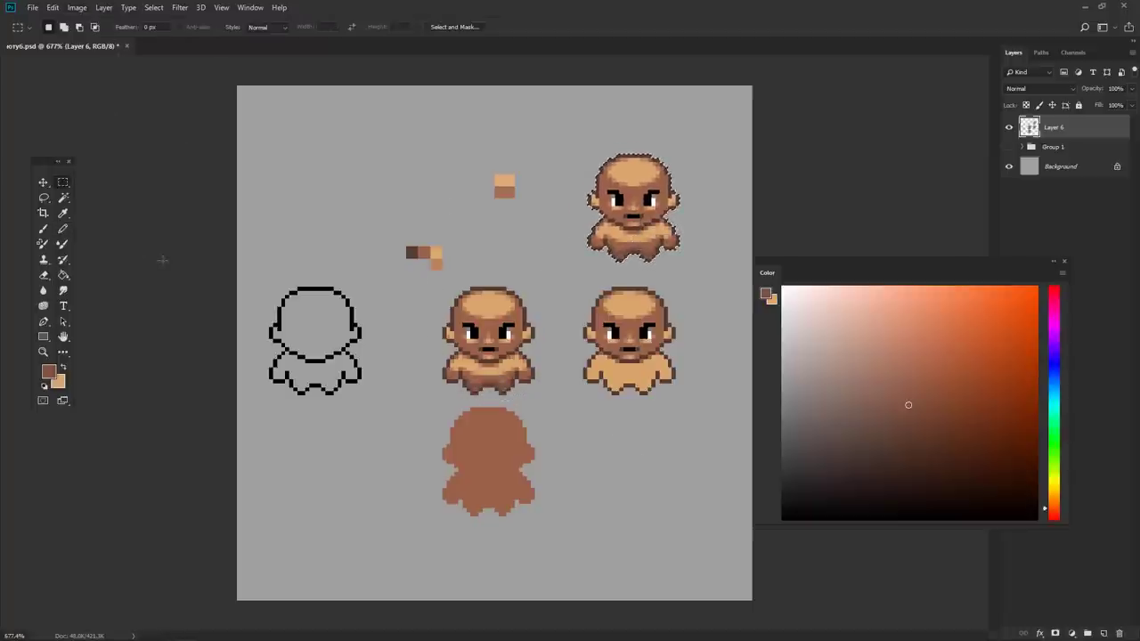
pyautogui.hotkey('ctrl', 'l')
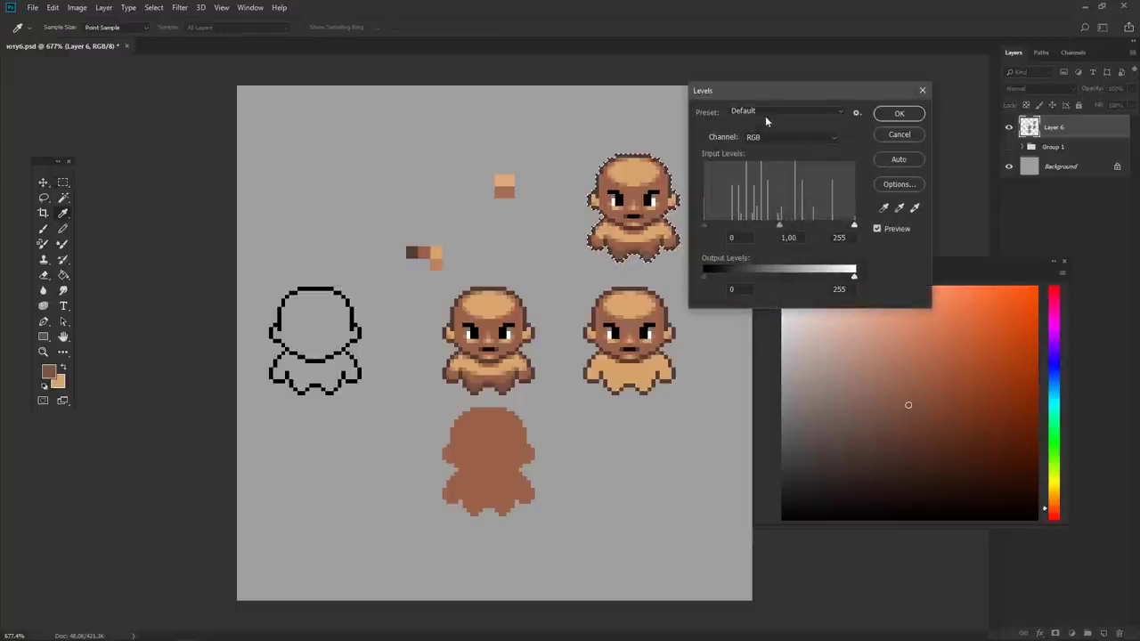
pyautogui.moveTo(766, 91); pyautogui.dragTo(285, 92)
pyautogui.moveTo(223, 226)
pyautogui.mouseDown()
pyautogui.moveTo(240, 229)
pyautogui.moveTo(230, 230)
pyautogui.mouseUp()
pyautogui.click(254, 238)
pyautogui.moveTo(301, 228)
pyautogui.mouseDown()
pyautogui.moveTo(252, 232)
pyautogui.moveTo(297, 228)
pyautogui.mouseUp()
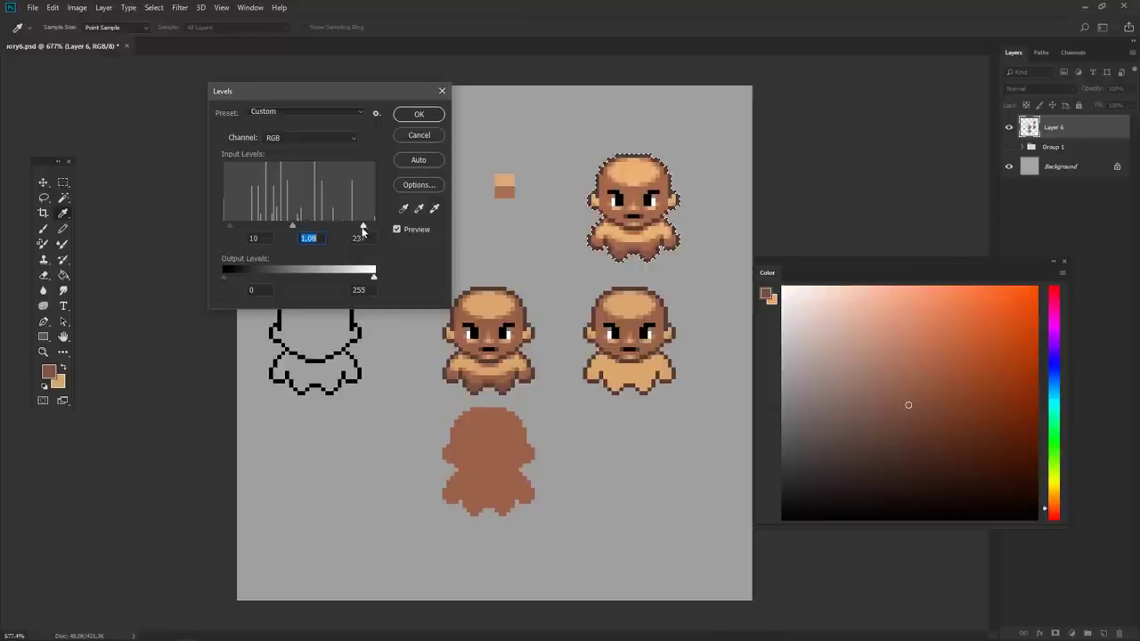
pyautogui.moveTo(376, 226); pyautogui.dragTo(285, 226)
# - Confirm the Levels change and select the brightened top copy
pyautogui.click(417, 115)
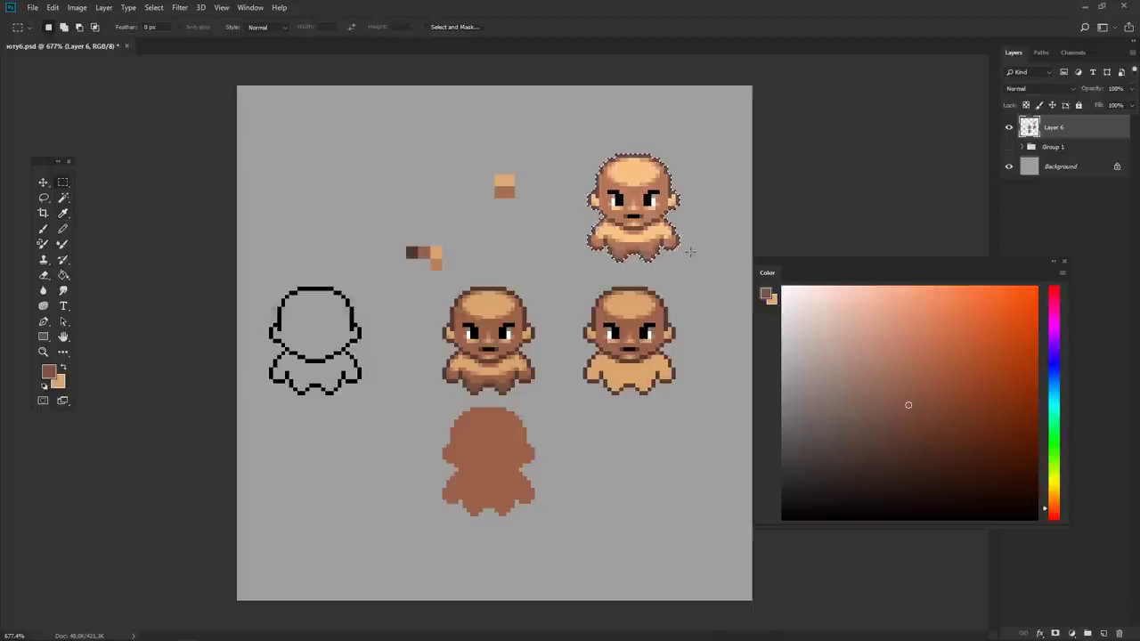
pyautogui.press('m')
pyautogui.moveTo(576, 147); pyautogui.dragTo(703, 270)
# - Apply Color Balance to Shadows, Highlights and Midtones for a rosier pink skin tone
pyautogui.hotkey('ctrl', 'b')
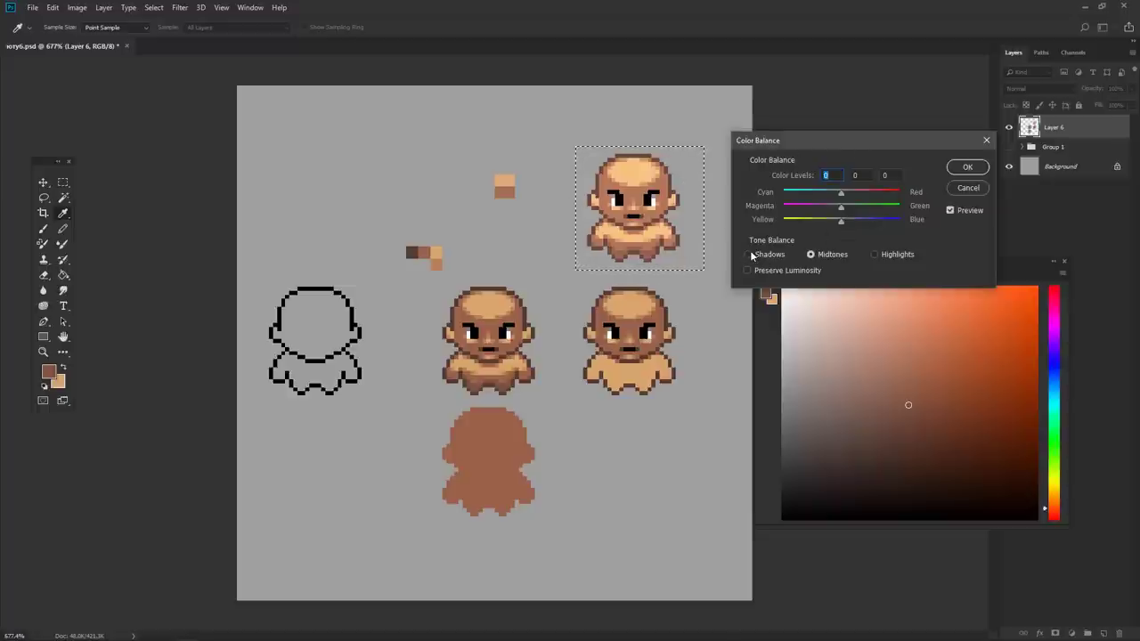
pyautogui.click(750, 255)
pyautogui.moveTo(841, 219)
pyautogui.mouseDown()
pyautogui.moveTo(854, 219)
pyautogui.moveTo(835, 206)
pyautogui.moveTo(854, 196)
pyautogui.moveTo(803, 199)
pyautogui.moveTo(843, 198)
pyautogui.mouseUp()
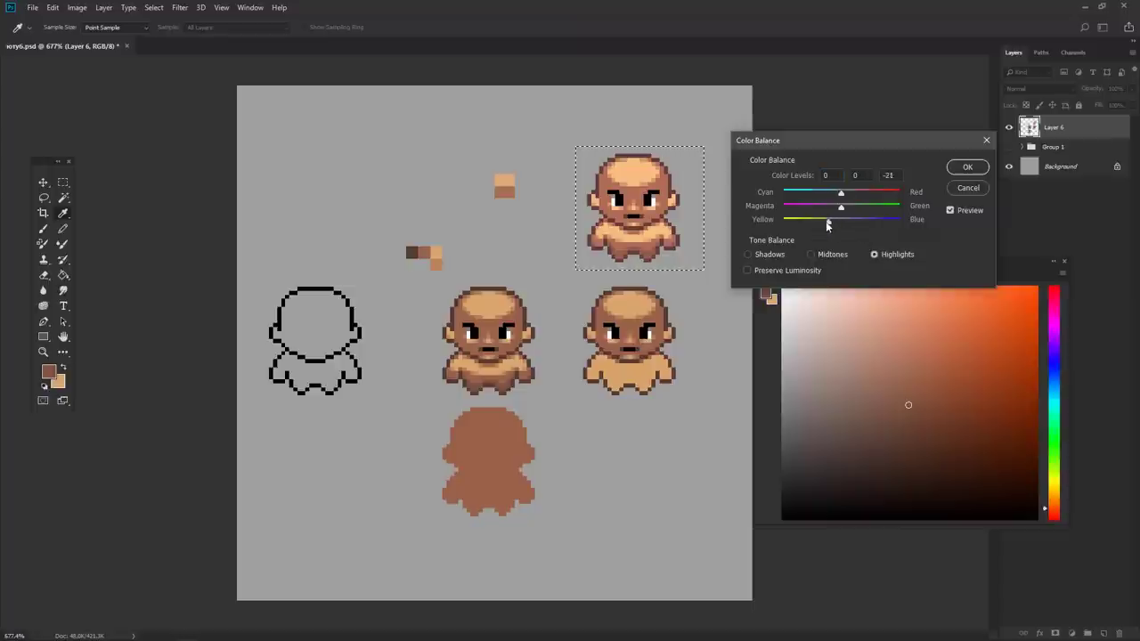
pyautogui.moveTo(843, 228)
pyautogui.mouseDown()
pyautogui.moveTo(848, 194)
pyautogui.moveTo(836, 212)
pyautogui.moveTo(854, 222)
pyautogui.moveTo(835, 226)
pyautogui.moveTo(850, 195)
pyautogui.moveTo(834, 193)
pyautogui.mouseUp()
pyautogui.click(830, 255)
pyautogui.press('Return')
pyautogui.press('m')
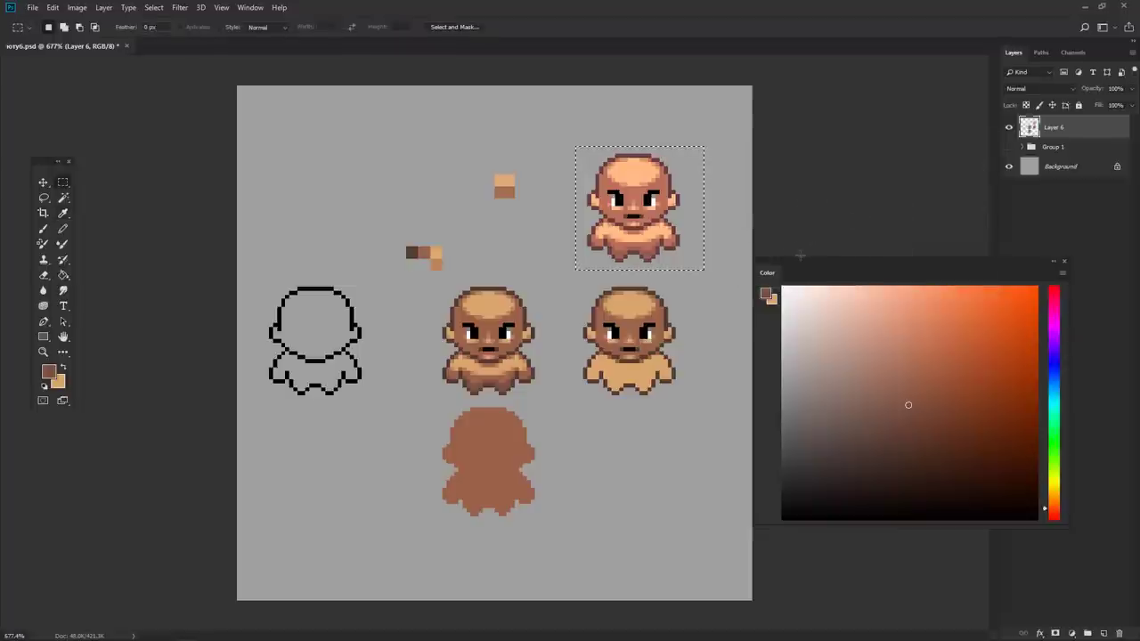
pyautogui.moveTo(668, 232); pyautogui.dragTo(422, 368)
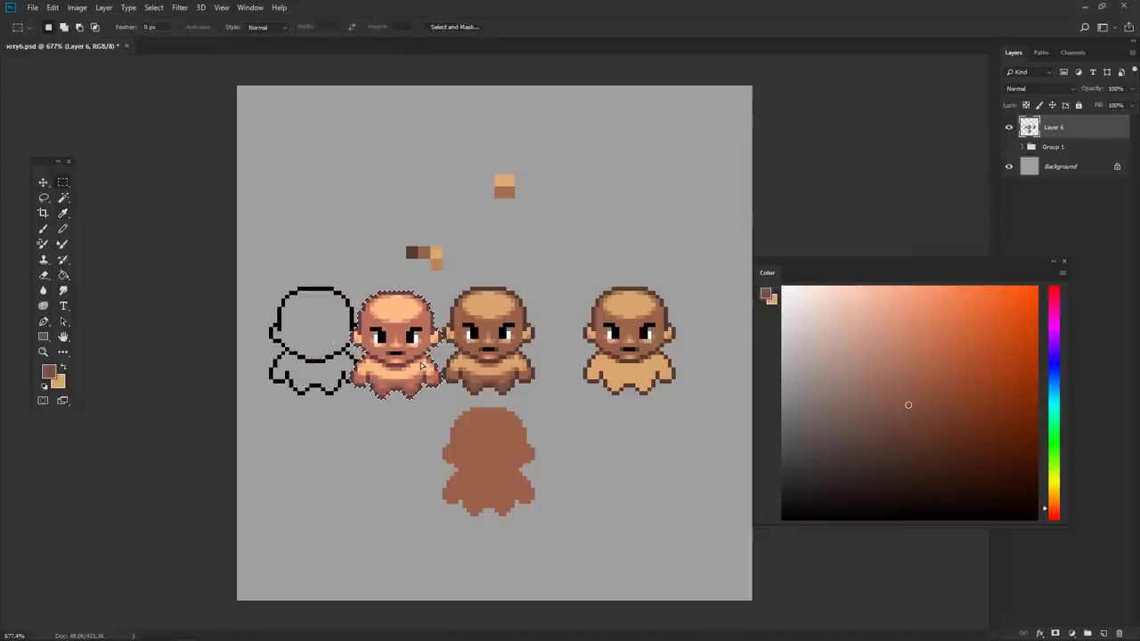
pyautogui.moveTo(421, 369); pyautogui.dragTo(417, 366)
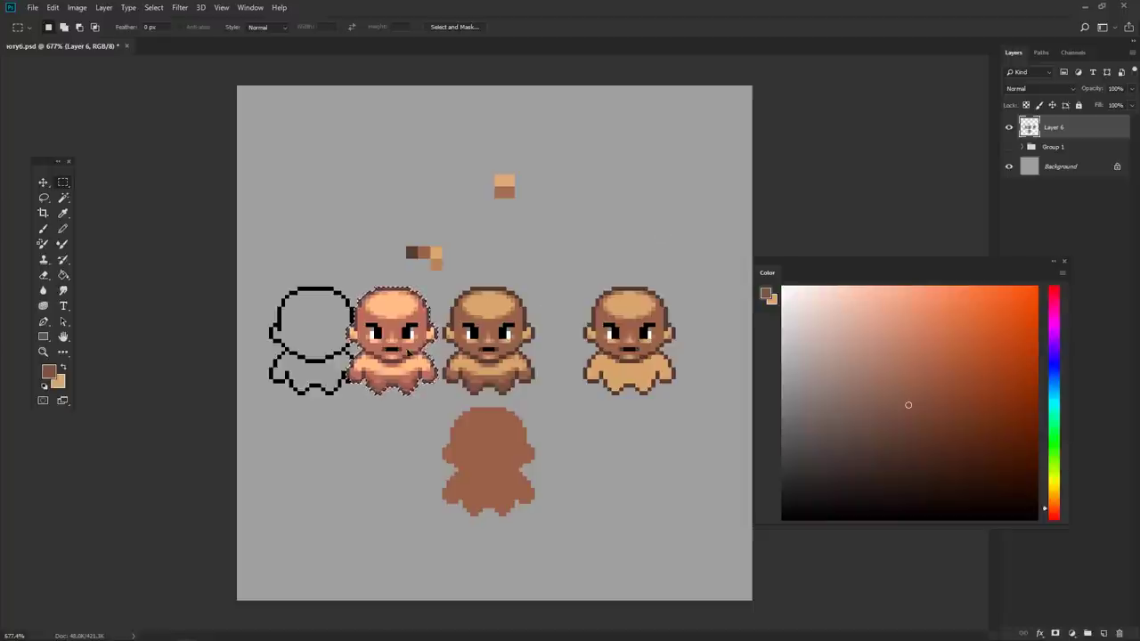
pyautogui.moveTo(407, 348)
pyautogui.mouseDown()
pyautogui.moveTo(656, 228)
pyautogui.moveTo(657, 214)
pyautogui.mouseUp()
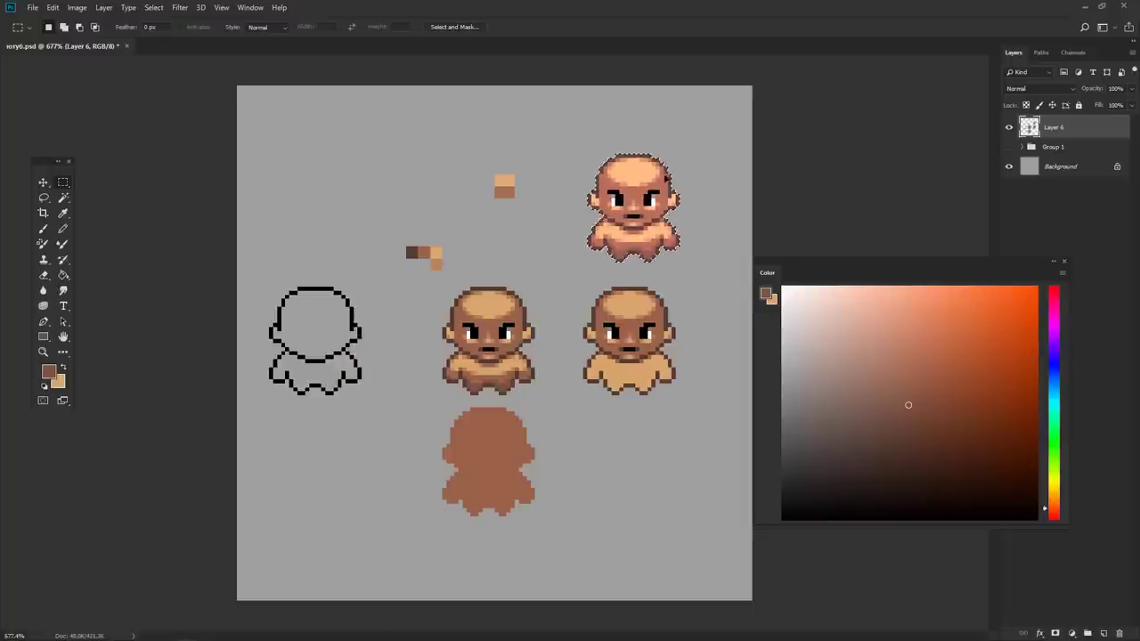
# - Clear the selection and fit the canvas back in the window
pyautogui.hotkey('ctrl', 'd')
pyautogui.hotkey('ctrl', '0')
pyautogui.scroll(3, 662, 154)
pyautogui.press('b')
pyautogui.scroll(2, 623, 223)
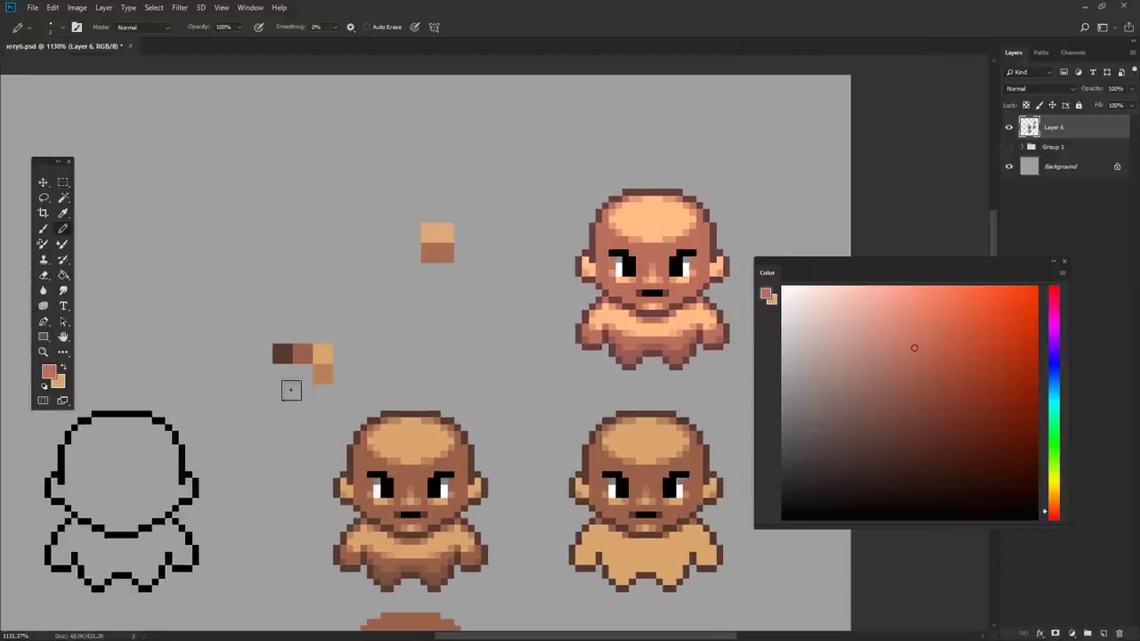
# - Select the middle brown character, trial a Levels black point of 10, cancel it, and deselect
pyautogui.press('m')
pyautogui.moveTo(259, 337)
pyautogui.mouseDown()
pyautogui.moveTo(426, 486)
pyautogui.moveTo(499, 597)
pyautogui.mouseUp()
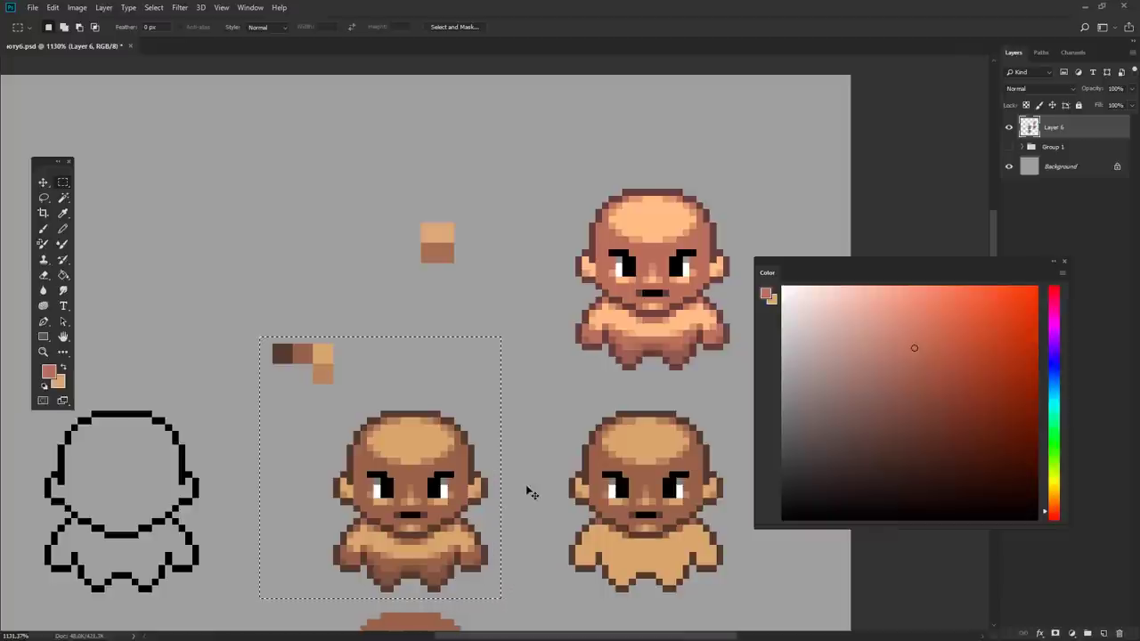
pyautogui.hotkey('ctrl', 'l')
pyautogui.moveTo(223, 225); pyautogui.dragTo(213, 232)
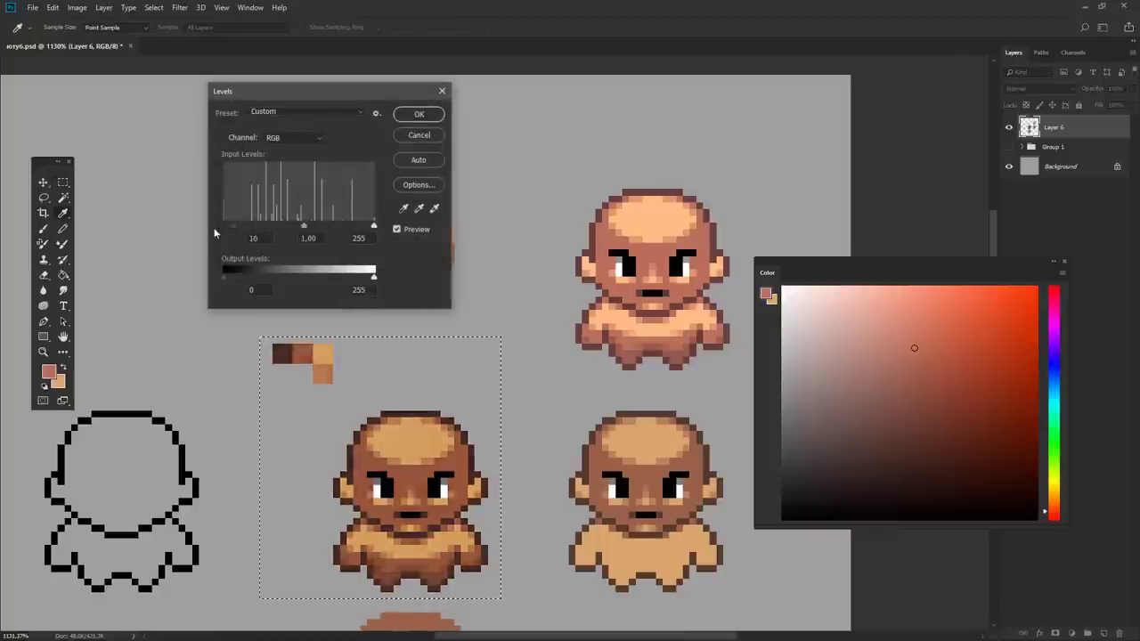
pyautogui.click(419, 135)
pyautogui.press('m')
pyautogui.click(547, 258)
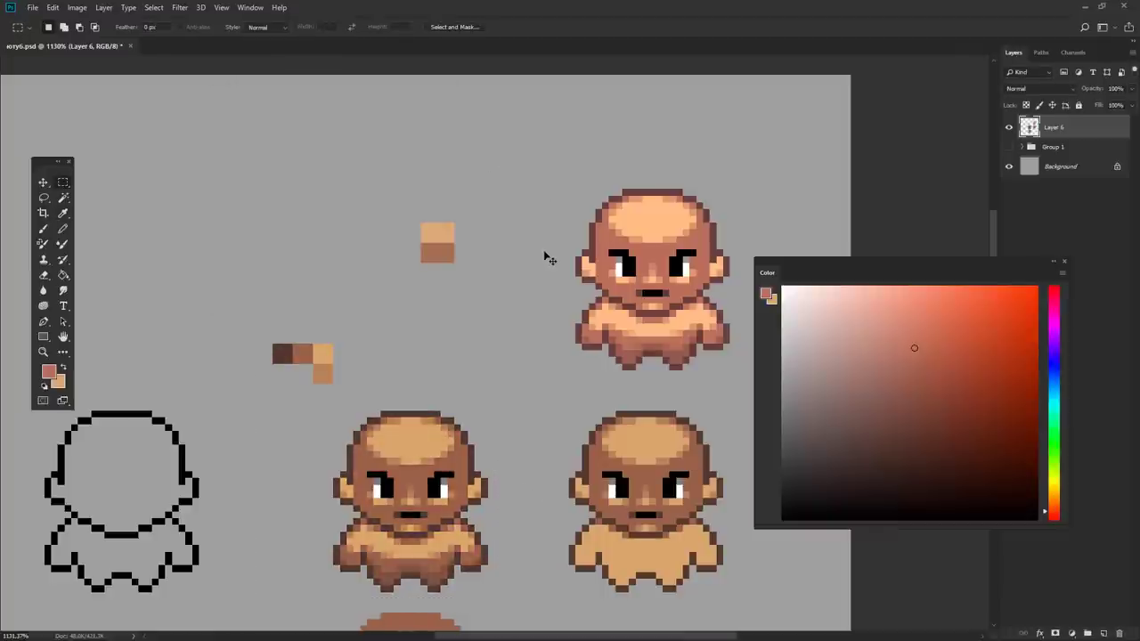
# - Sample reddish, dark brown and light orange head tones into swatches above the top character
pyautogui.press('b')
pyautogui.keyDown('alt'); pyautogui.click(604, 231); pyautogui.keyUp('alt')
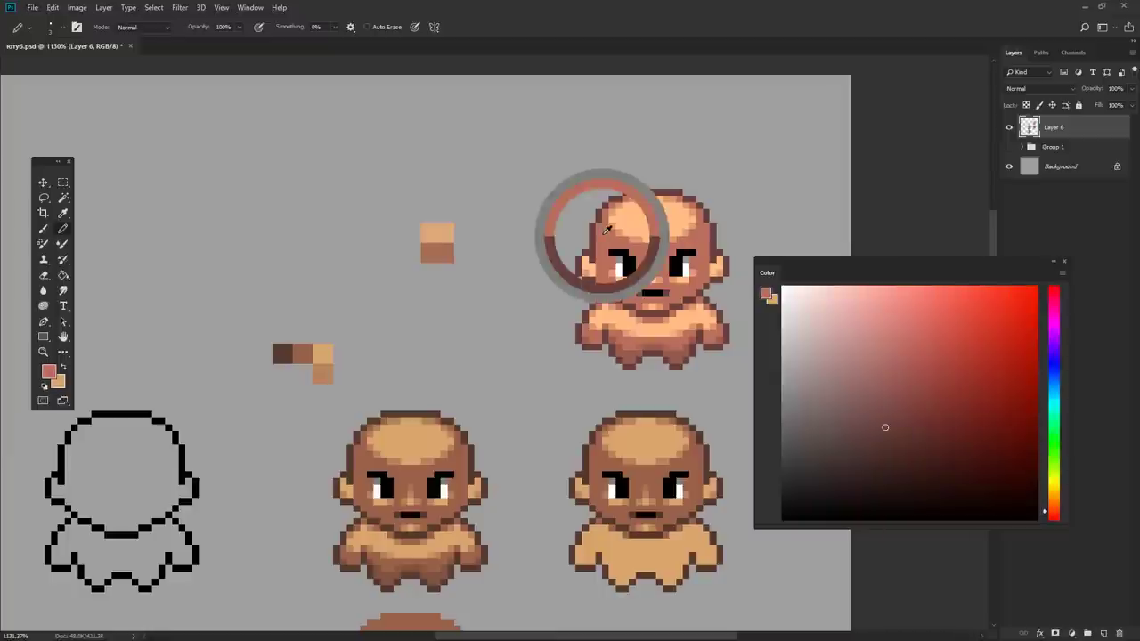
pyautogui.click(579, 157)
pyautogui.keyDown('alt'); pyautogui.click(604, 205); pyautogui.keyUp('alt')
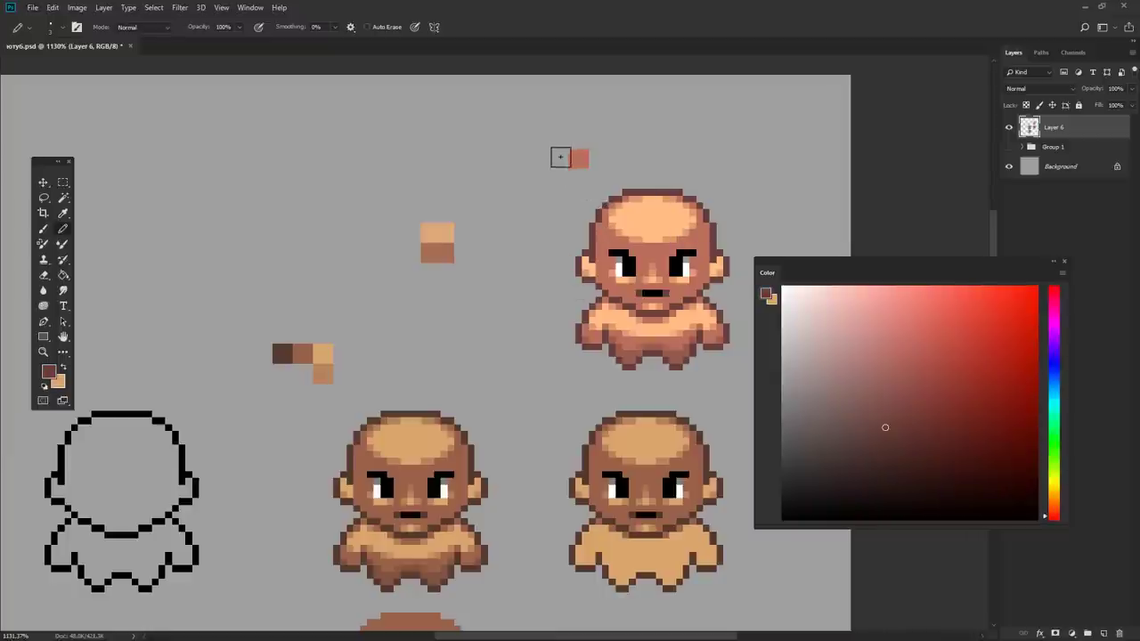
pyautogui.click(561, 157)
pyautogui.keyDown('alt'); pyautogui.click(616, 206); pyautogui.keyUp('alt')
pyautogui.click(598, 159)
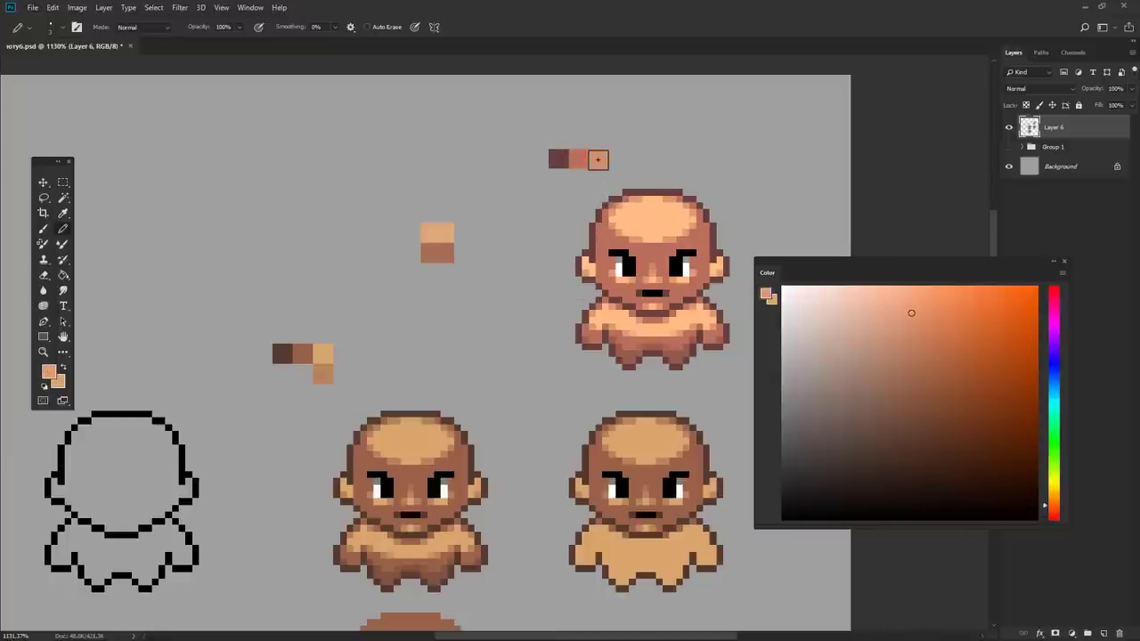
# - Add light peach swatches to the palette row and adjust one swatch's shade
pyautogui.keyDown('alt'); pyautogui.click(638, 203); pyautogui.keyUp('alt')
pyautogui.click(618, 160)
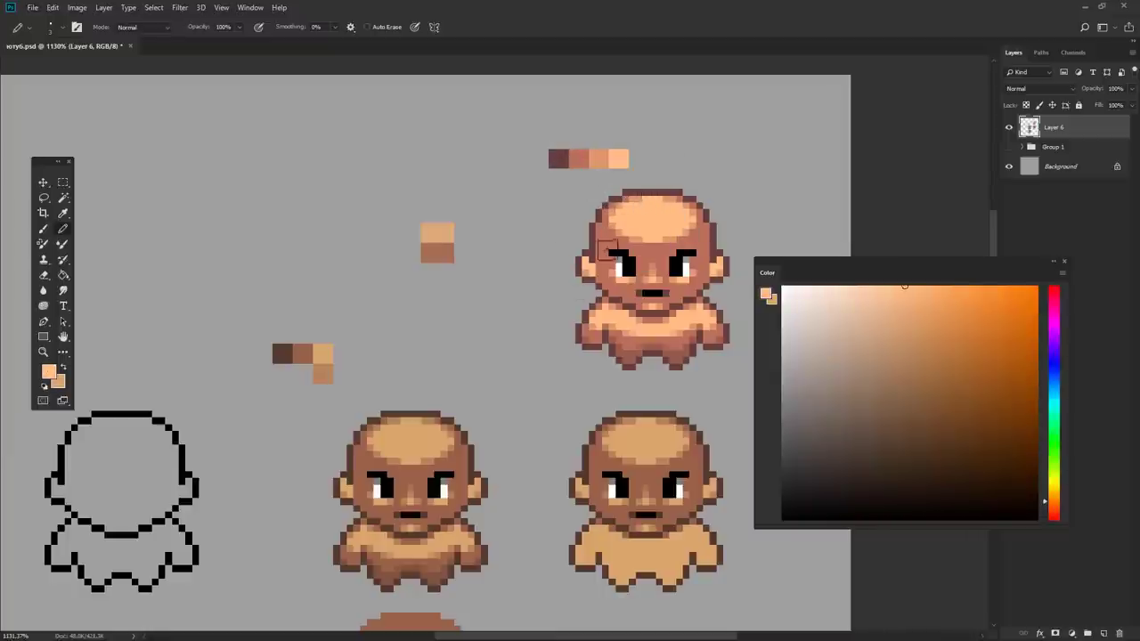
pyautogui.keyDown('alt'); pyautogui.click(590, 260); pyautogui.keyUp('alt')
pyautogui.click(639, 158)
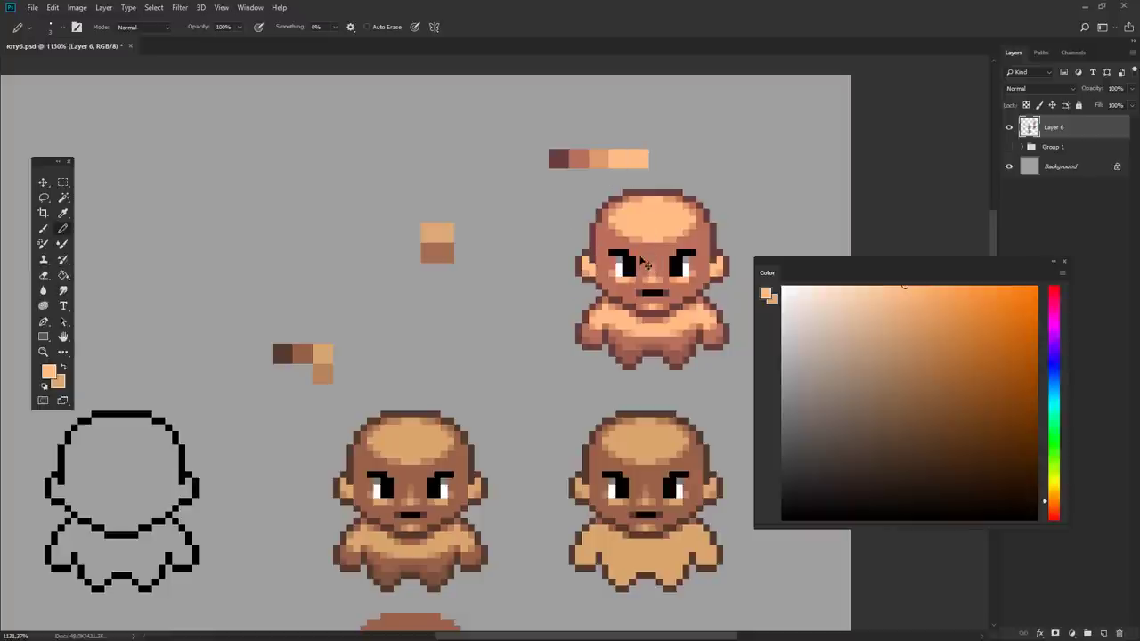
pyautogui.keyDown('alt'); pyautogui.click(660, 303); pyautogui.keyUp('alt')
pyautogui.click(618, 160)
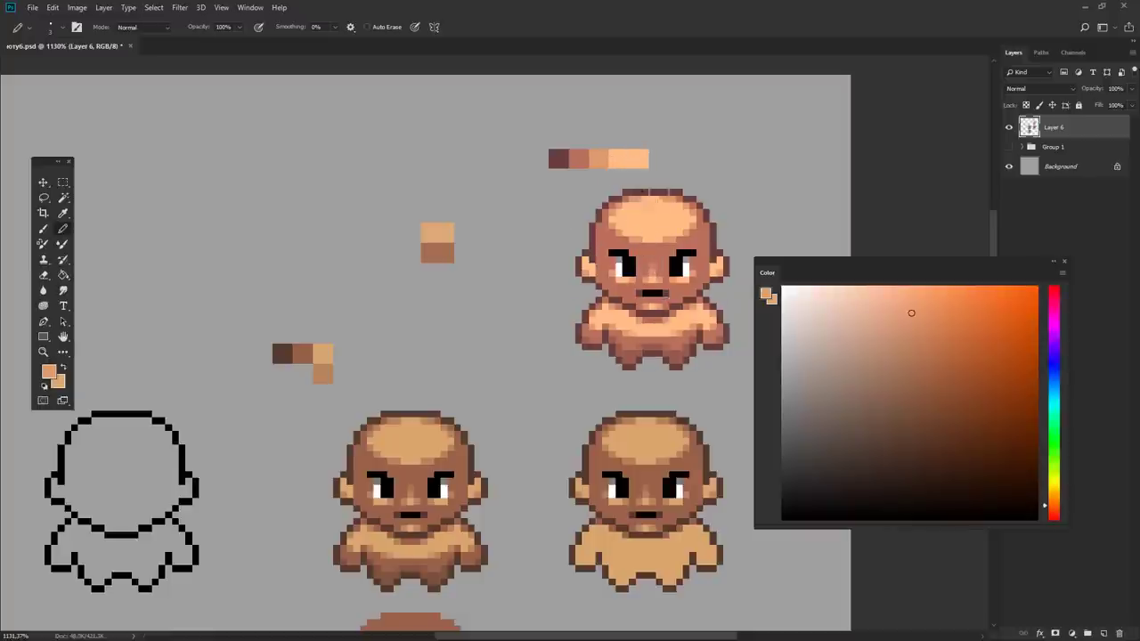
# - Fill the lower-right character's light body with brown skin colour
pyautogui.moveTo(703, 400); pyautogui.dragTo(573, 316)
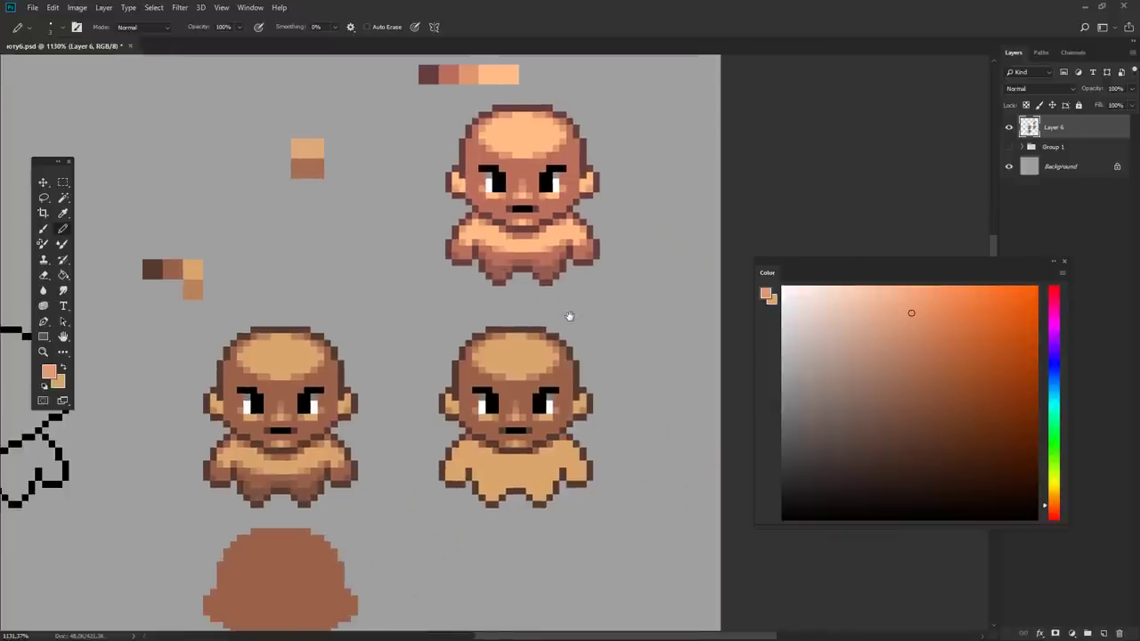
pyautogui.press('g')
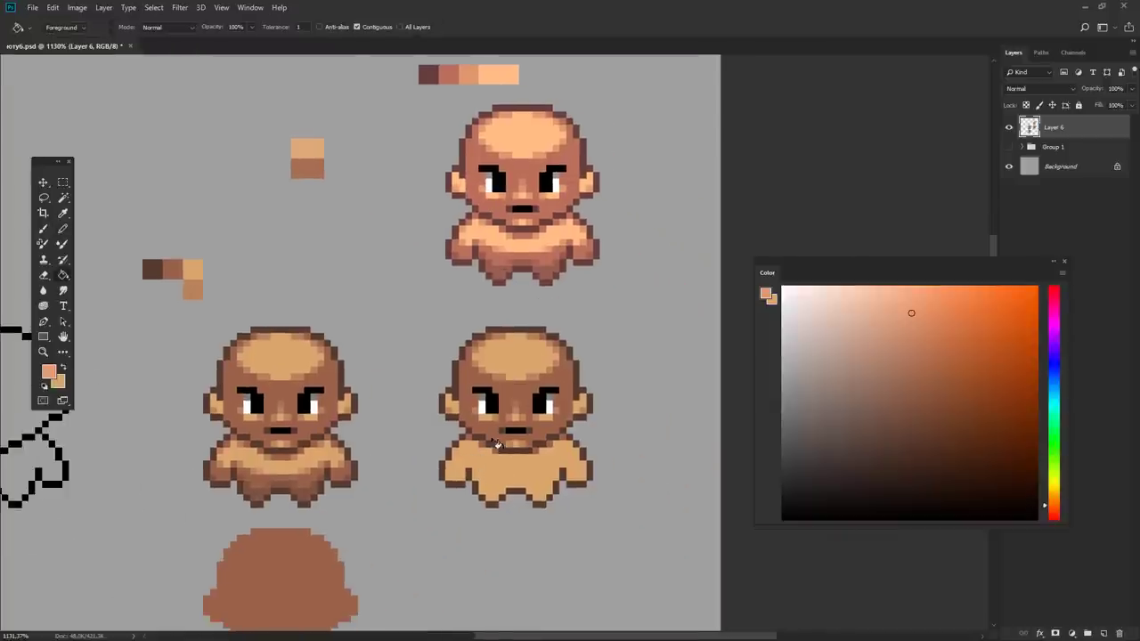
pyautogui.keyDown('alt'); pyautogui.click(495, 438); pyautogui.keyUp('alt')
pyautogui.click(499, 485)
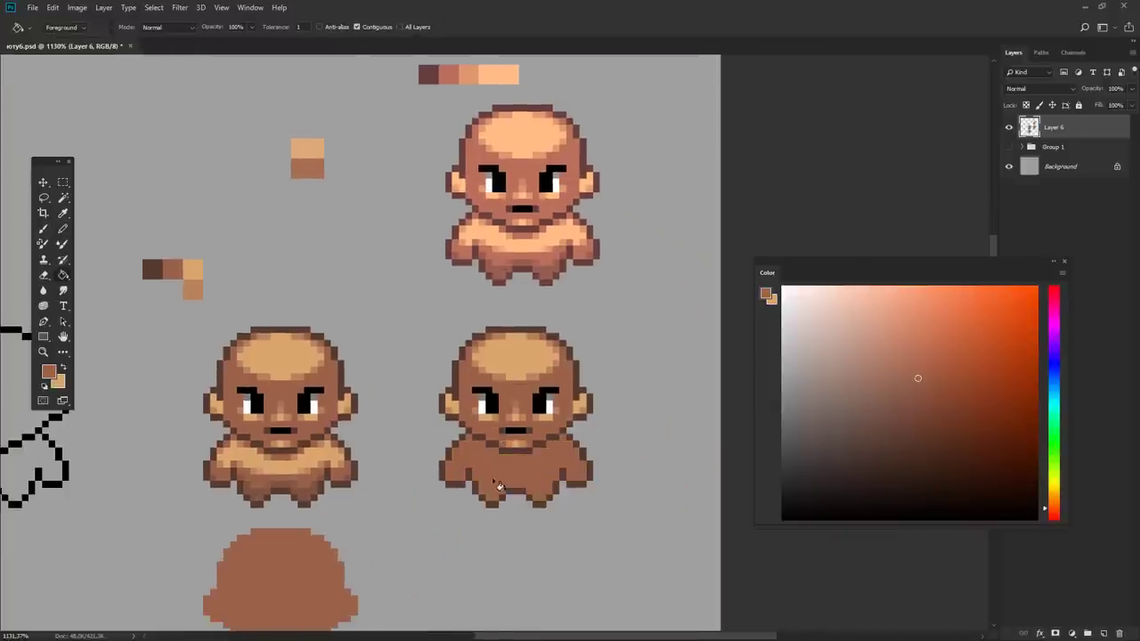
# - Paint a band of forehead-sampled peach across the brown chest
pyautogui.press('b')
pyautogui.keyDown('alt'); pyautogui.click(503, 367); pyautogui.keyUp('alt')
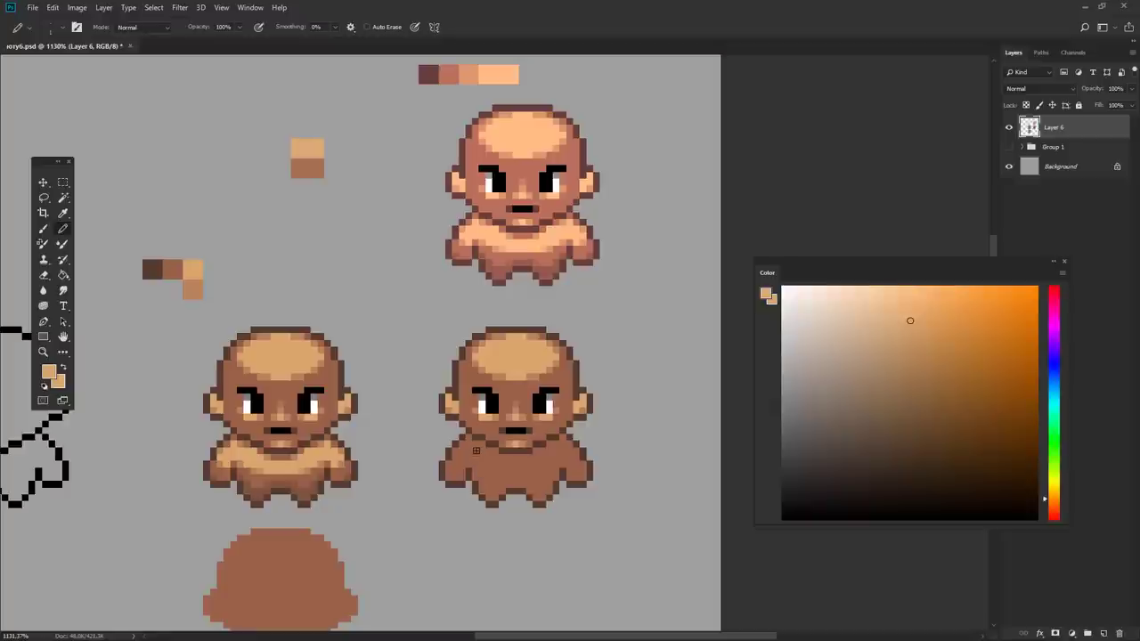
pyautogui.moveTo(477, 451)
pyautogui.mouseDown()
pyautogui.moveTo(541, 468)
pyautogui.moveTo(503, 467)
pyautogui.mouseUp()
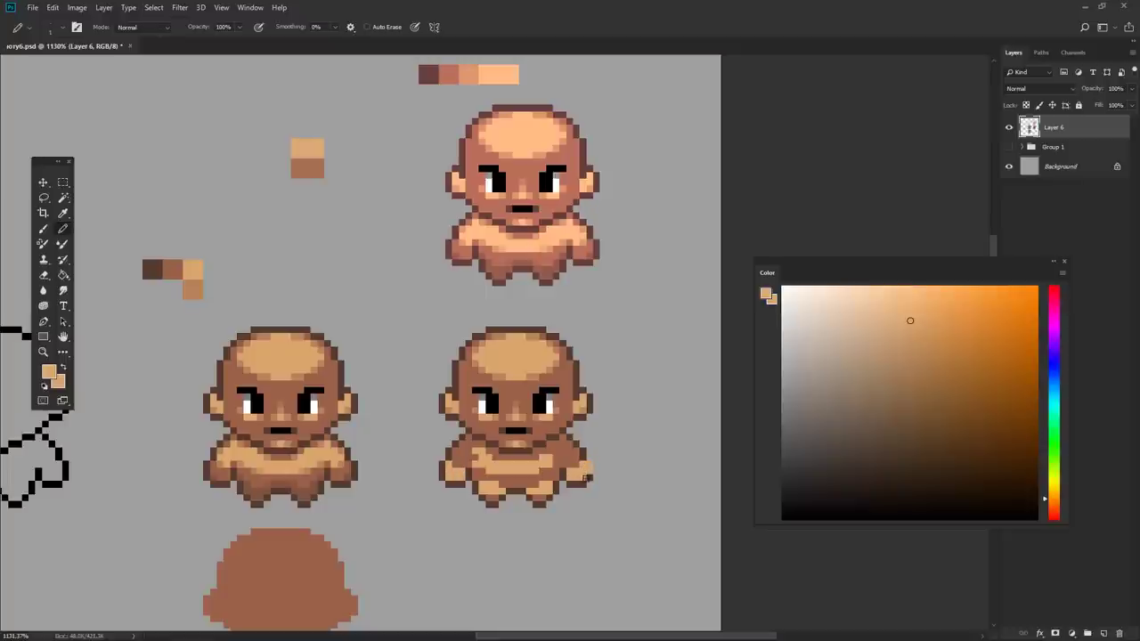
pyautogui.keyDown('alt'); pyautogui.click(589, 472); pyautogui.keyUp('alt')
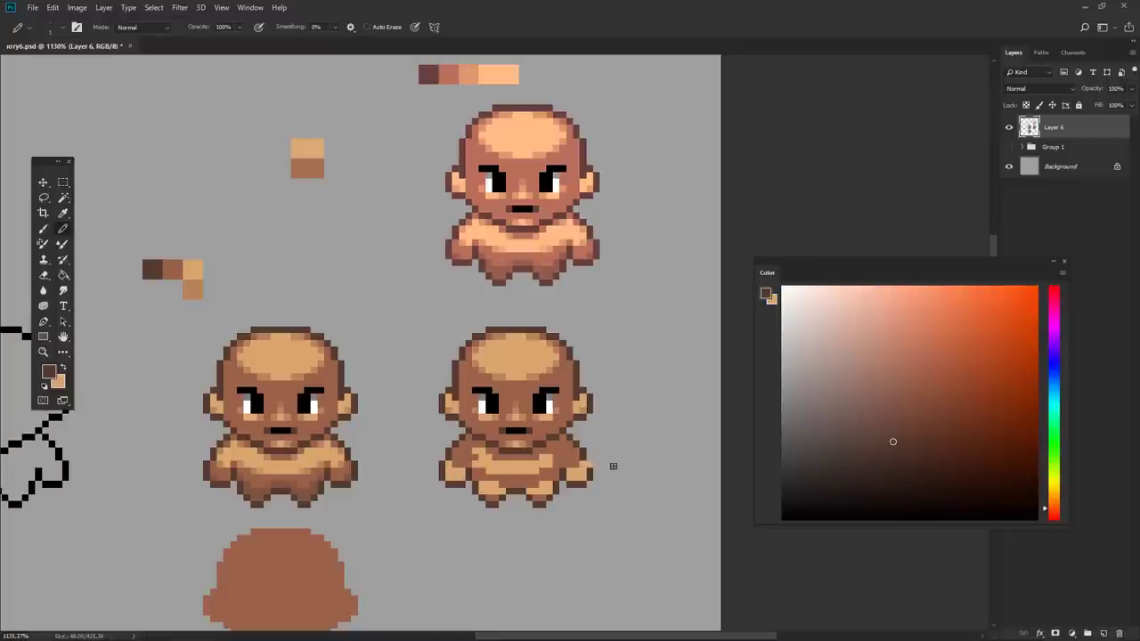
# - Select the lower-right sprite, non-contiguous fill its head and chest with the top sprite's lighter peach, then deselect
pyautogui.press('m')
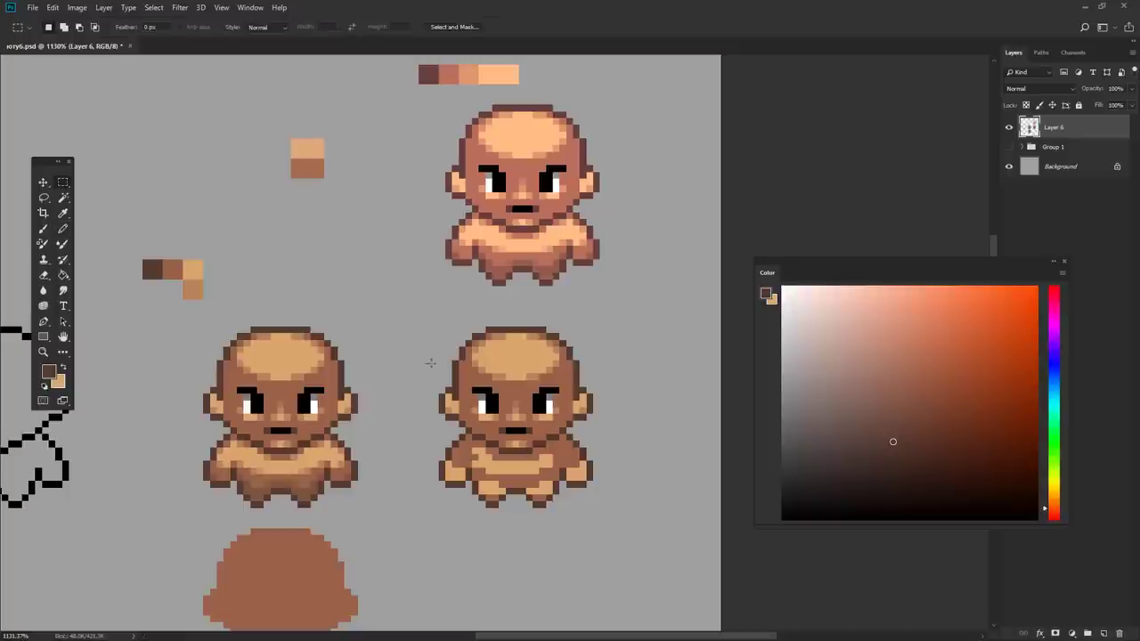
pyautogui.moveTo(411, 318); pyautogui.dragTo(620, 521)
pyautogui.press('g')
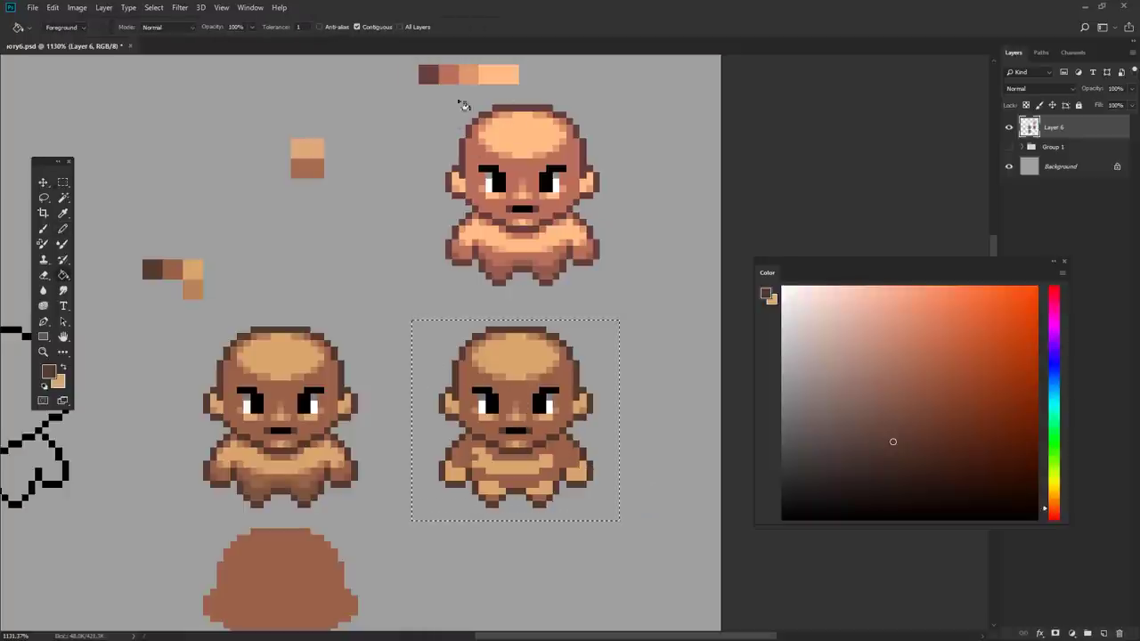
pyautogui.keyDown('alt'); pyautogui.click(434, 78); pyautogui.keyUp('alt')
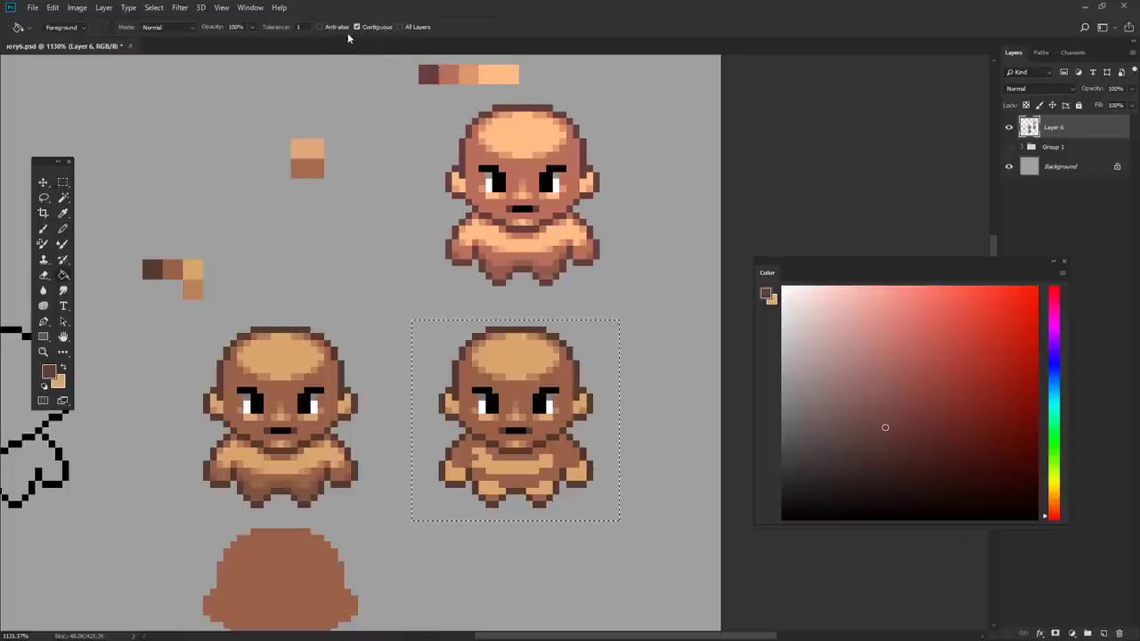
pyautogui.click(376, 27)
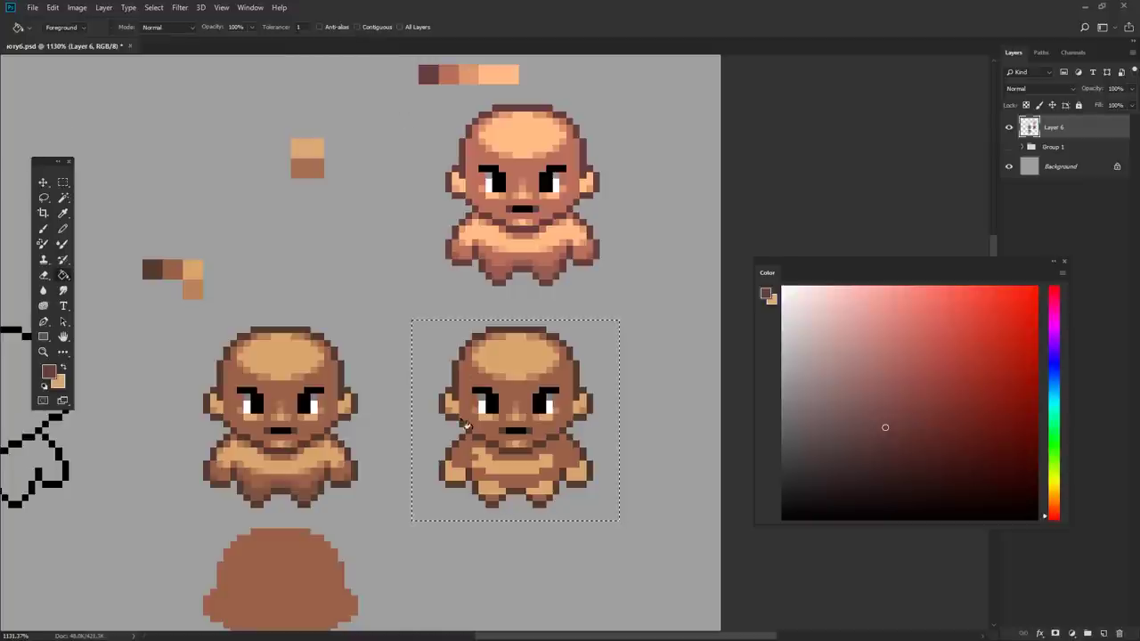
pyautogui.keyDown('alt'); pyautogui.click(475, 157); pyautogui.keyUp('alt')
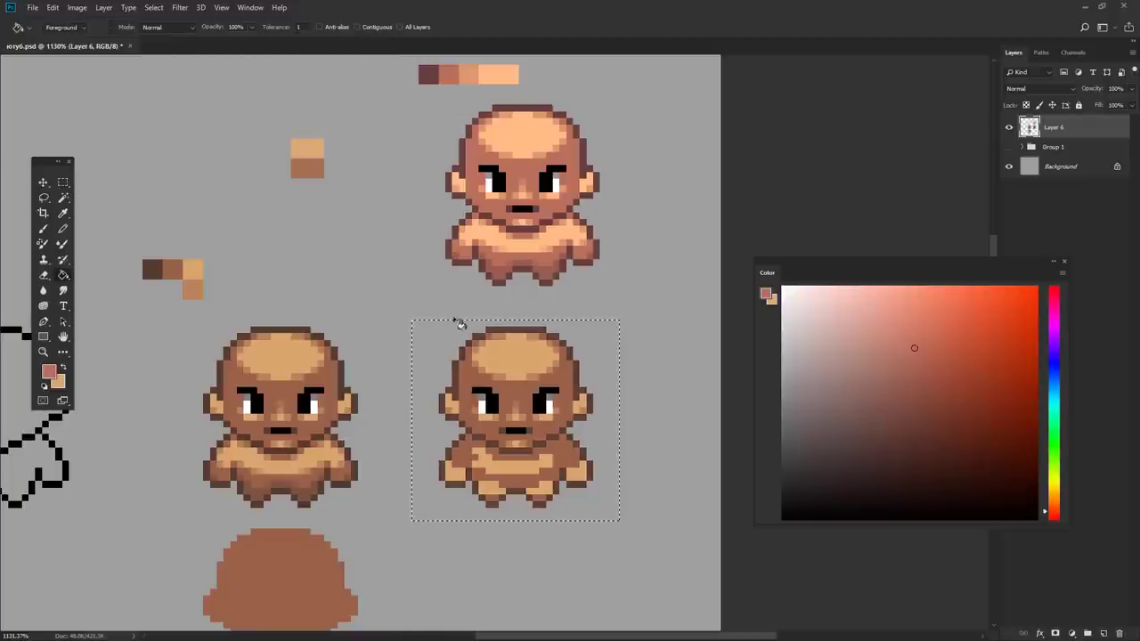
pyautogui.keyDown('alt'); pyautogui.click(511, 265); pyautogui.keyUp('alt')
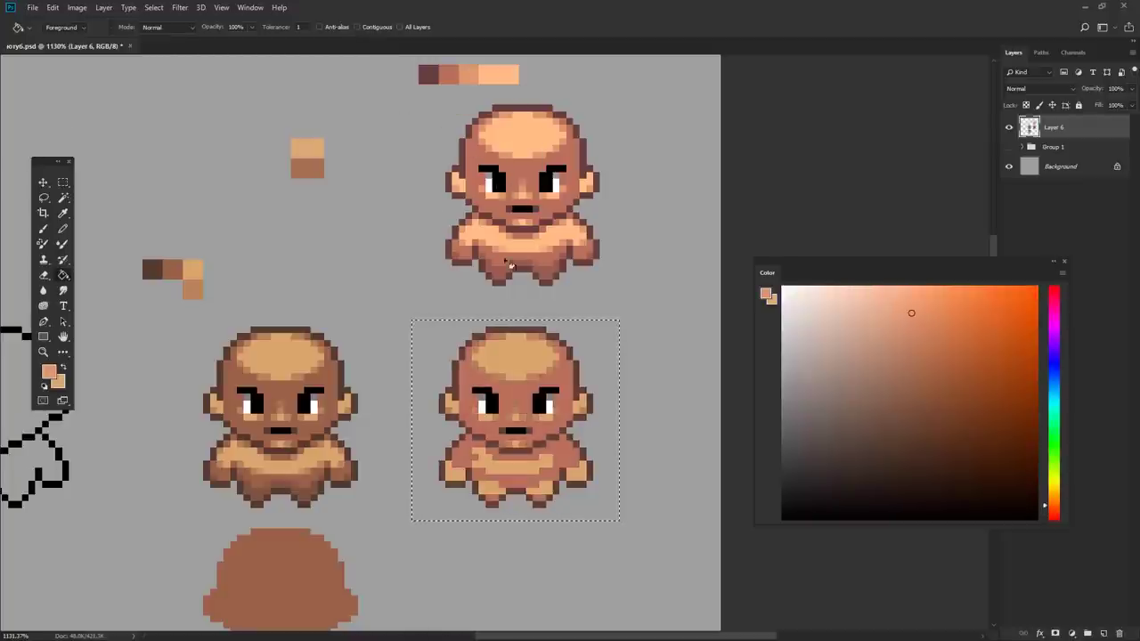
pyautogui.keyDown('alt'); pyautogui.click(519, 134); pyautogui.keyUp('alt')
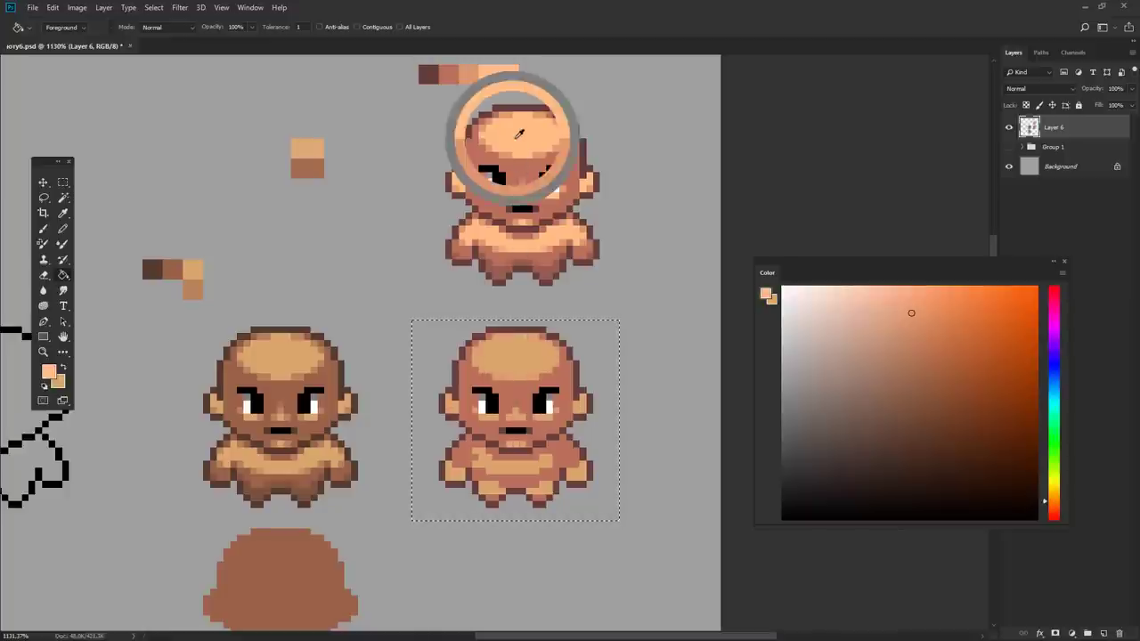
pyautogui.click(512, 361)
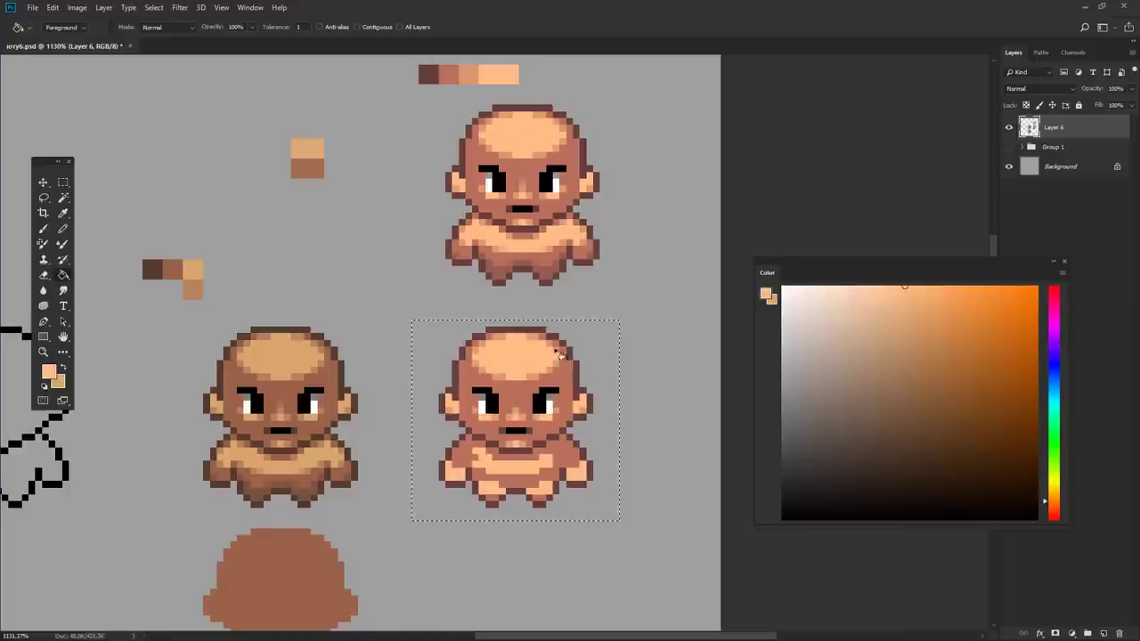
pyautogui.hotkey('ctrl', 'd')
# - Zoom into the lower-right sprite and repaint its chest row and dark pixels light peach
pyautogui.press('b')
pyautogui.keyDown('alt'); pyautogui.click(583, 330); pyautogui.keyUp('alt')
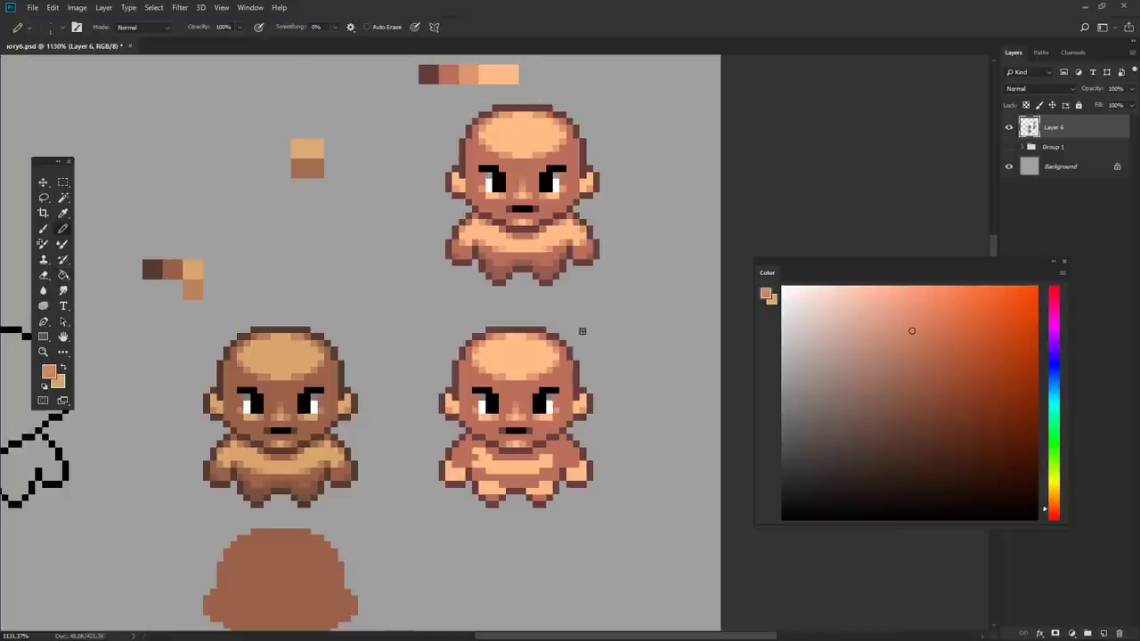
pyautogui.click(547, 458)
pyautogui.keyDown('alt'); pyautogui.click(471, 464); pyautogui.keyUp('alt')
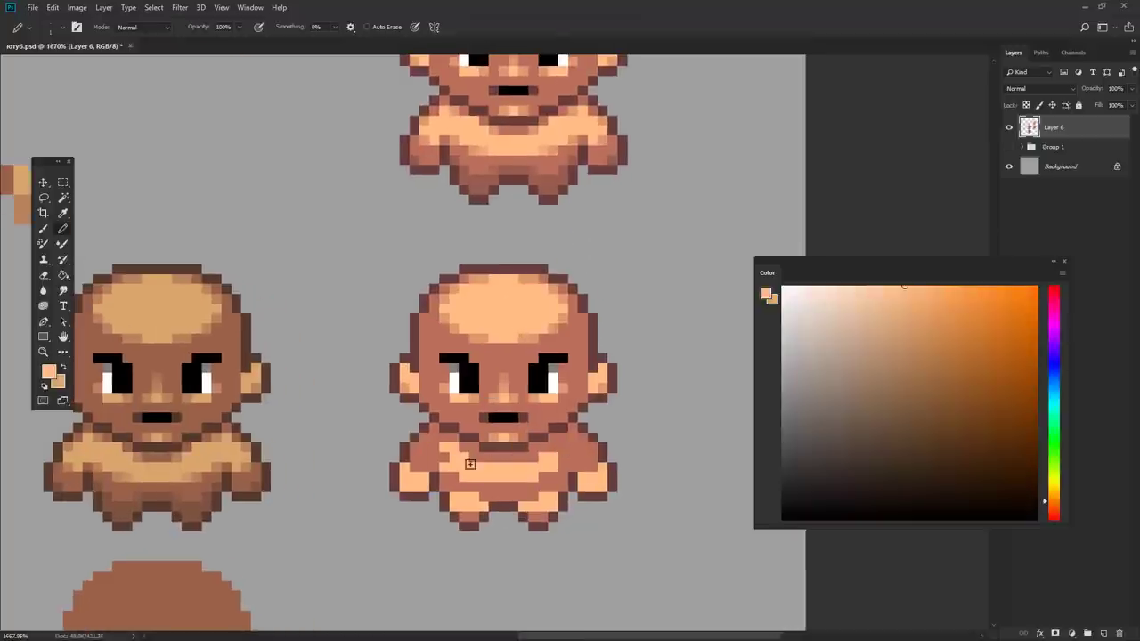
pyautogui.moveTo(474, 459); pyautogui.dragTo(531, 458)
pyautogui.keyDown('alt'); pyautogui.click(441, 463); pyautogui.keyUp('alt')
pyautogui.click(445, 466)
pyautogui.keyDown('alt'); pyautogui.click(420, 471); pyautogui.keyUp('alt')
pyautogui.click(451, 460)
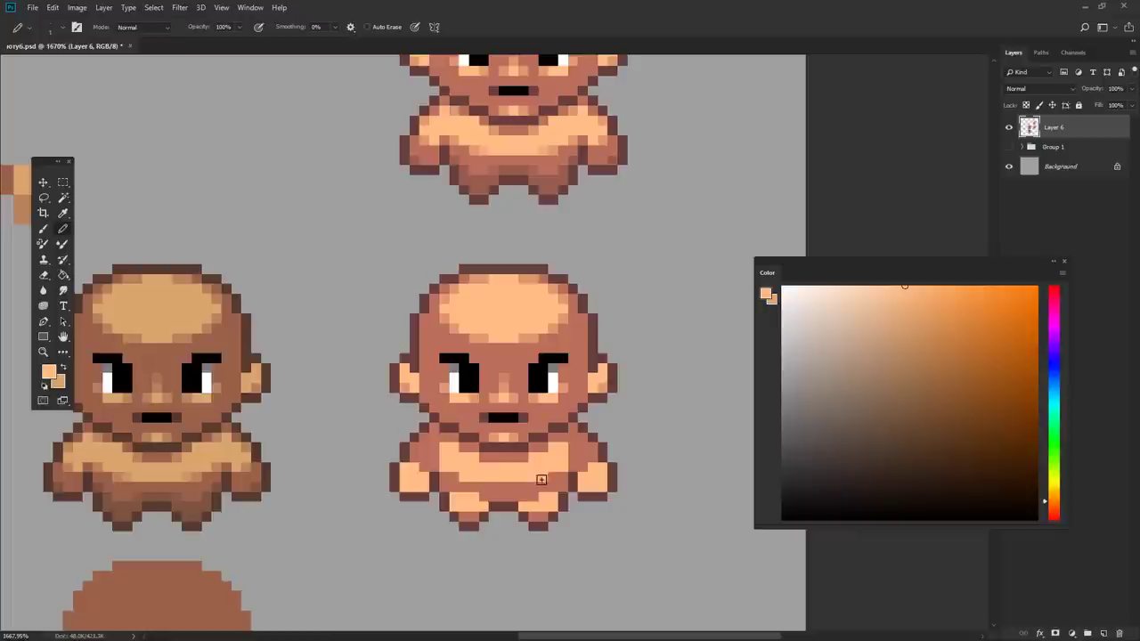
# - Sample medium reddish-brown and head light peach while zooming to check the chest
pyautogui.scroll(2, 611, 453)
pyautogui.scroll(-5, 491, 437)
pyautogui.scroll(5, 463, 453)
pyautogui.keyDown('alt'); pyautogui.click(463, 452); pyautogui.keyUp('alt')
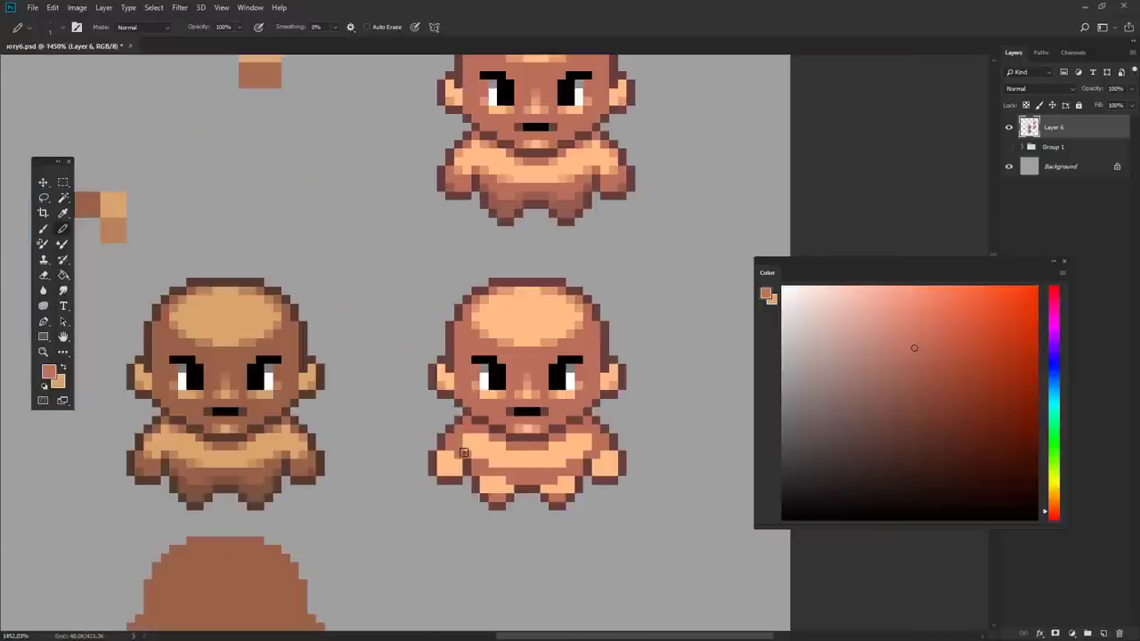
pyautogui.scroll(-5, 579, 454)
pyautogui.scroll(5, 463, 286)
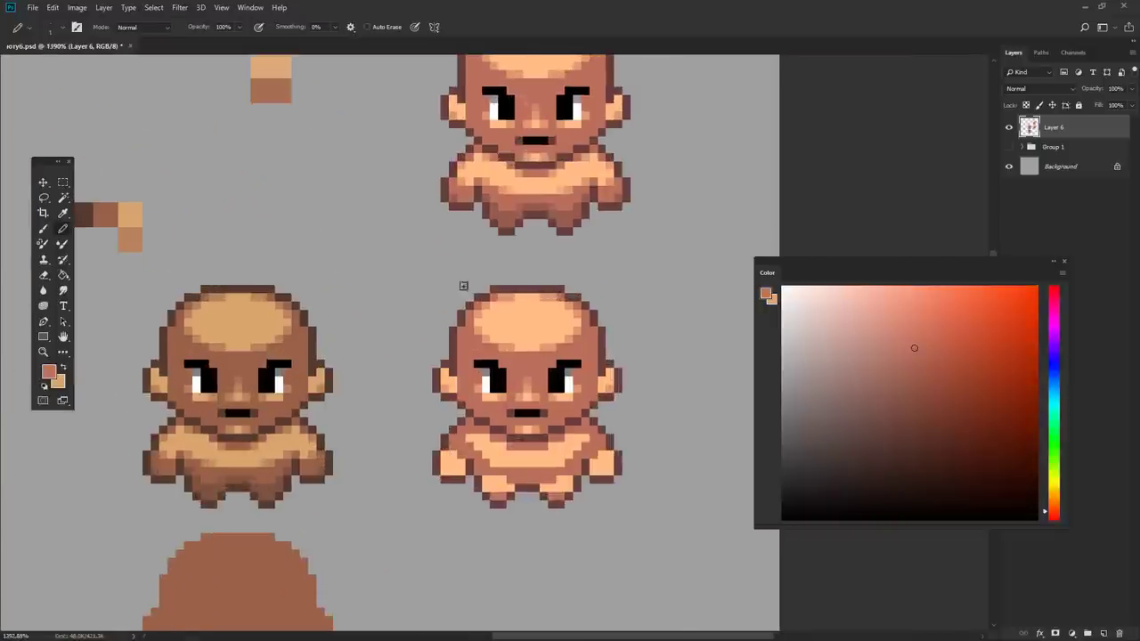
pyautogui.keyDown('alt'); pyautogui.click(511, 344); pyautogui.keyUp('alt')
pyautogui.scroll(-3, 494, 441)
pyautogui.scroll(3, 499, 445)
# - Zoom around the right sprite's torso, sampling its reddish-brown shadow and light peach tones
pyautogui.scroll(-5, 451, 454)
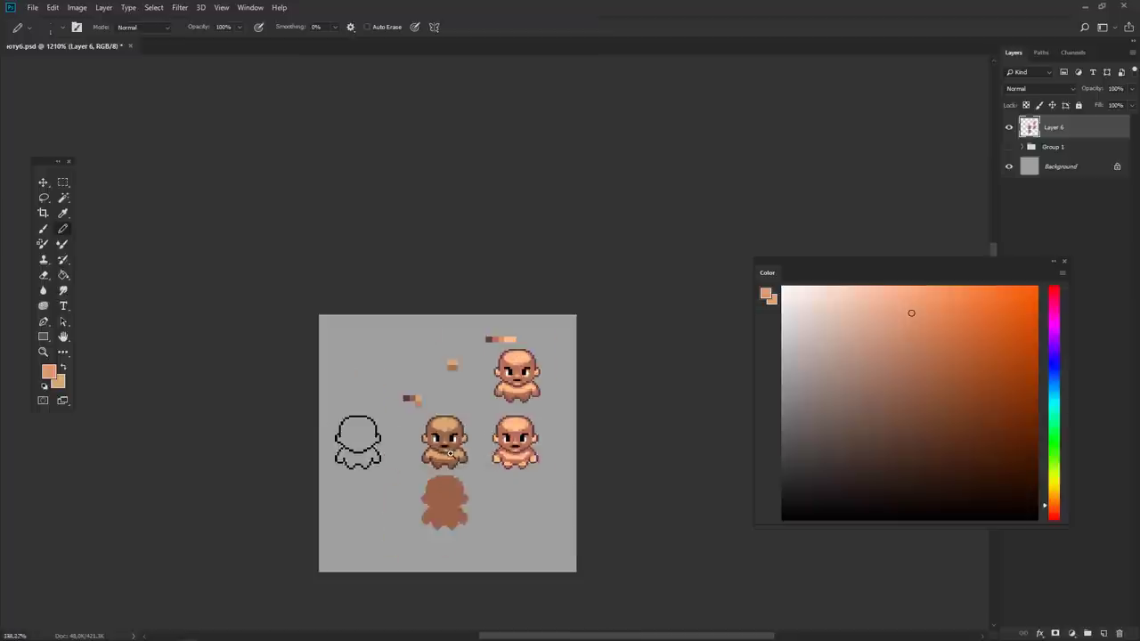
pyautogui.scroll(4, 512, 458)
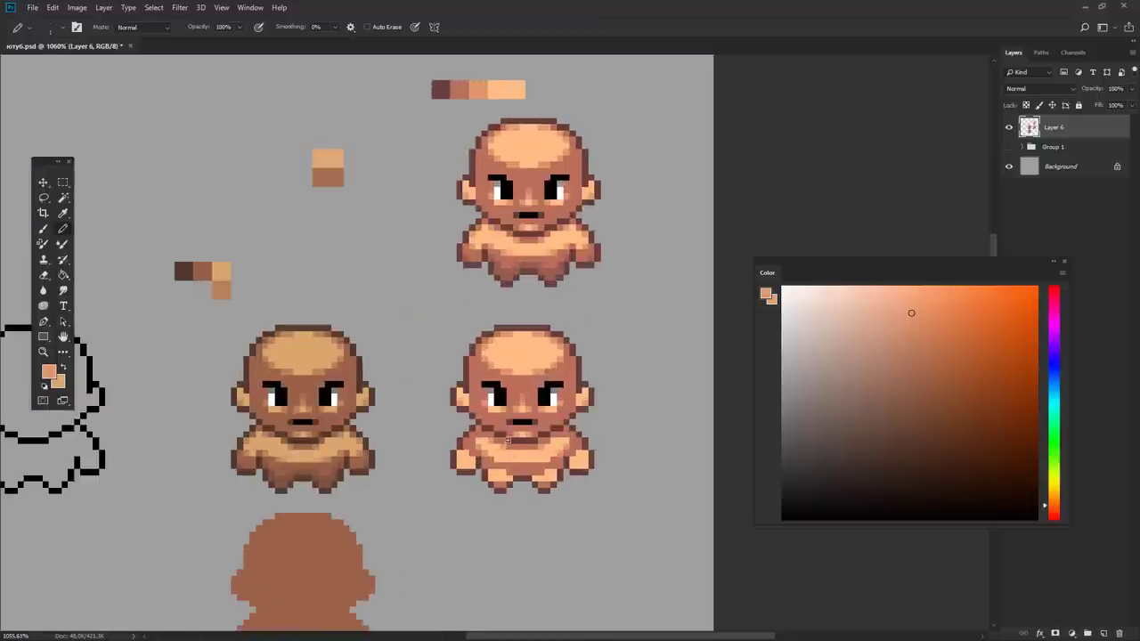
pyautogui.scroll(2, 521, 463)
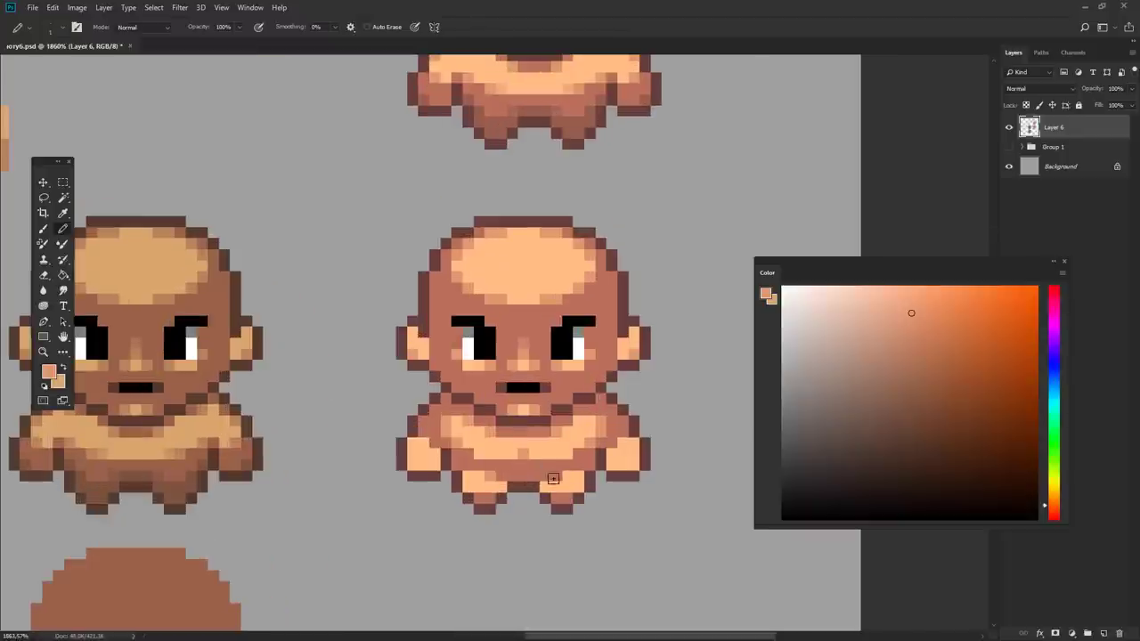
pyautogui.scroll(1, 570, 480)
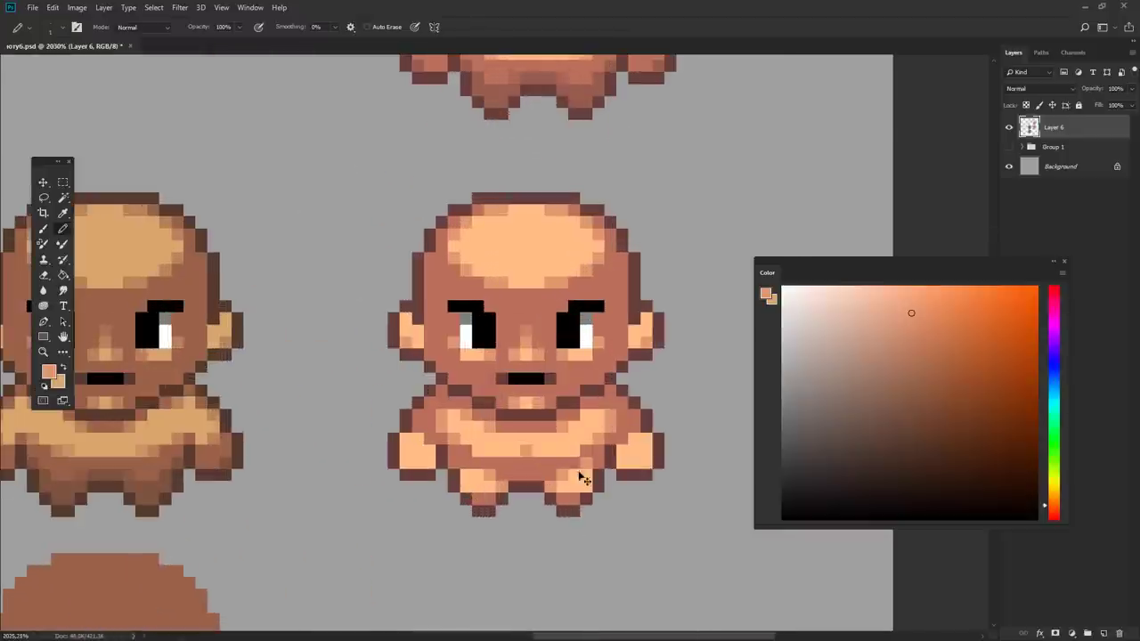
pyautogui.scroll(-5, 584, 479)
pyautogui.scroll(3, 534, 472)
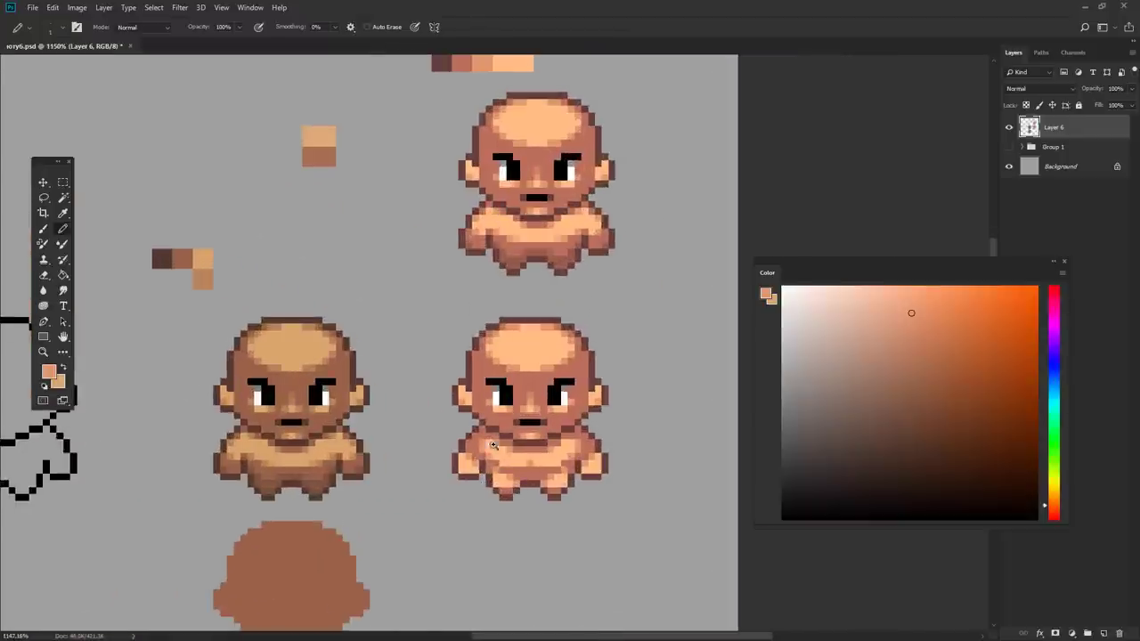
pyautogui.scroll(-1, 492, 444)
pyautogui.scroll(2, 472, 449)
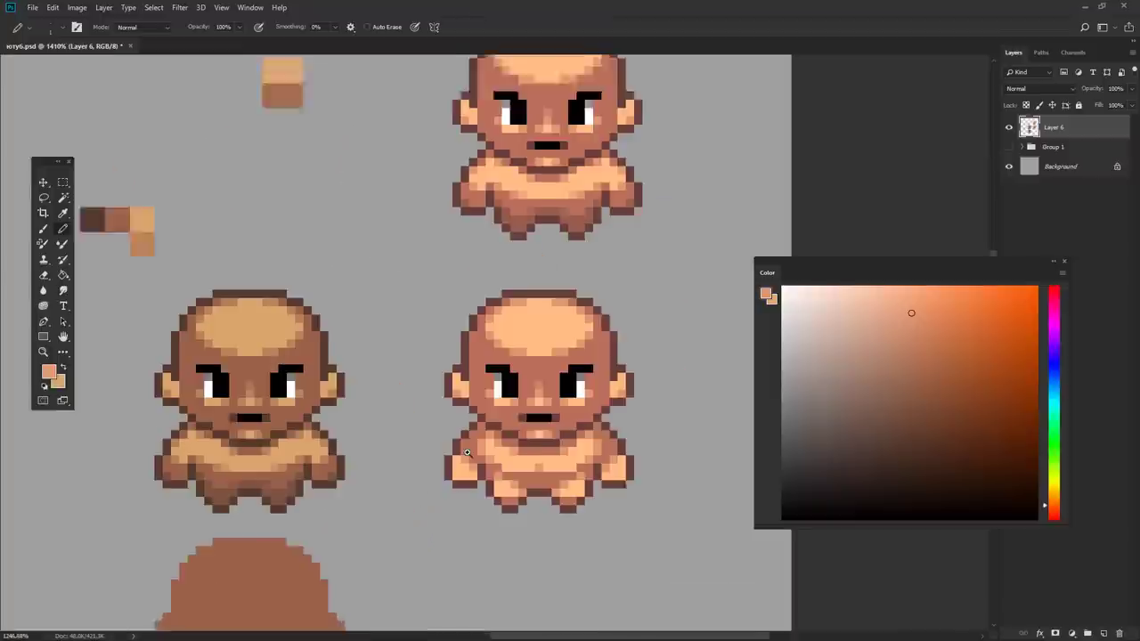
pyautogui.scroll(-4, 579, 476)
pyautogui.scroll(5, 512, 472)
pyautogui.keyDown('alt'); pyautogui.click(512, 472); pyautogui.keyUp('alt')
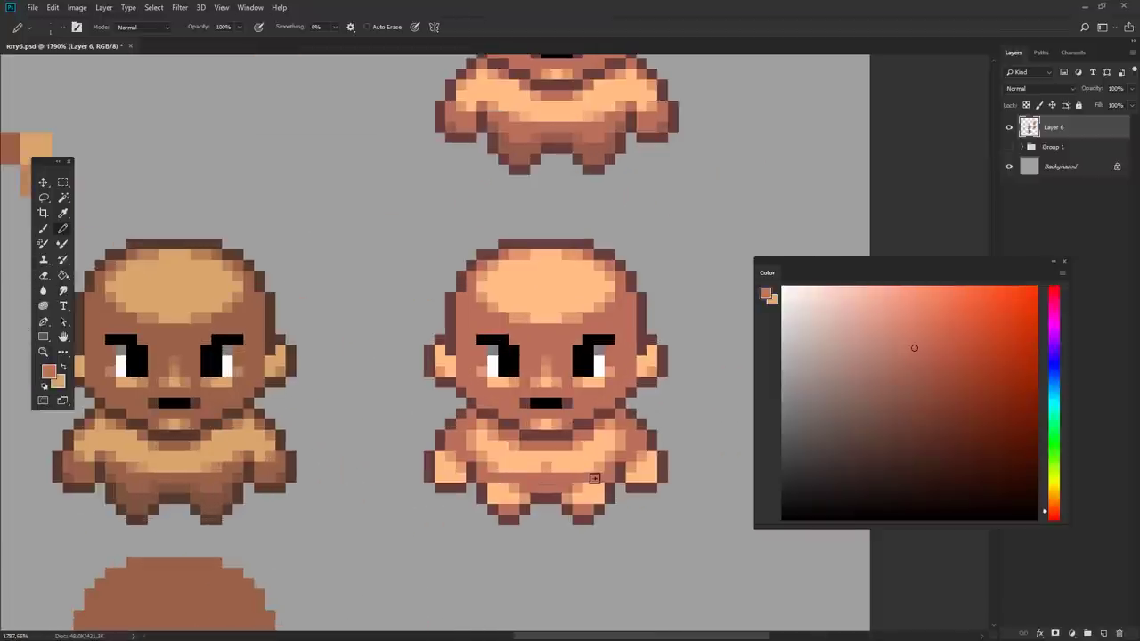
pyautogui.keyDown('alt'); pyautogui.click(575, 487); pyautogui.keyUp('alt')
pyautogui.scroll(-3, 597, 480)
pyautogui.scroll(2, 598, 479)
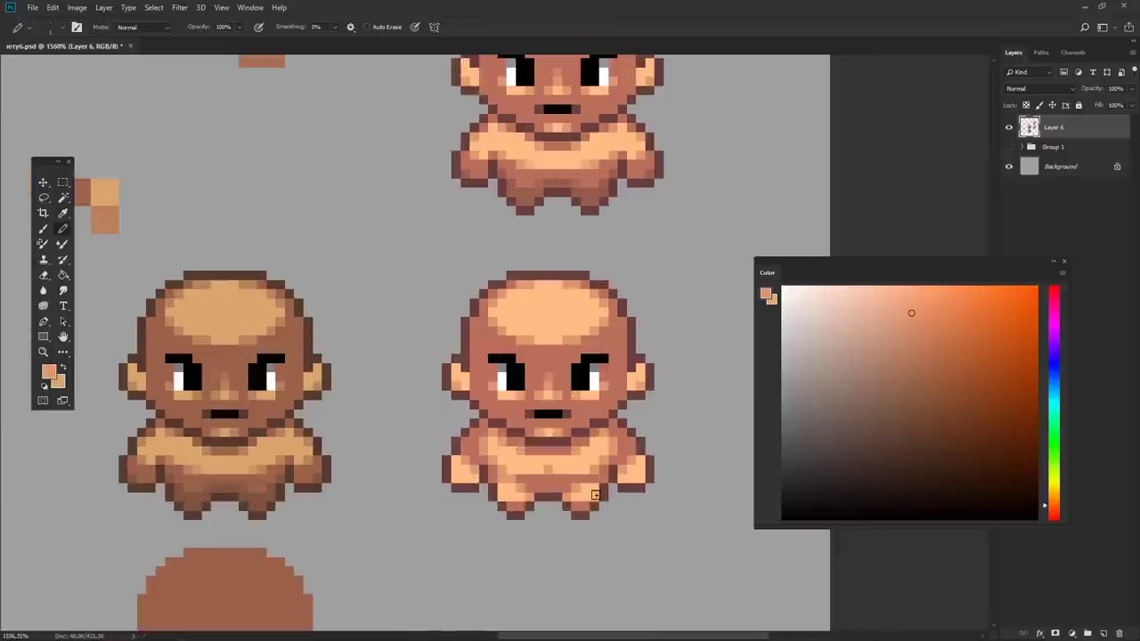
pyautogui.scroll(-3, 611, 508)
pyautogui.scroll(3, 552, 495)
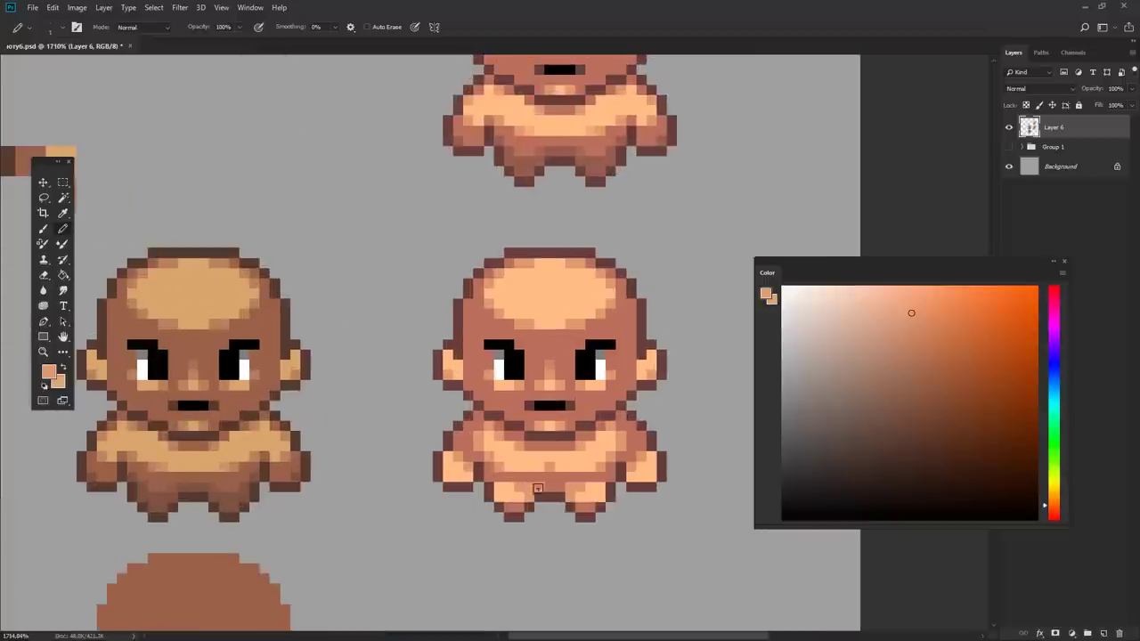
pyautogui.scroll(-3, 538, 489)
pyautogui.scroll(3, 529, 521)
# - Alternate reddish-brown and peach pixels to define the right sprite's chest and belly muscles
pyautogui.keyDown('alt'); pyautogui.click(525, 503); pyautogui.keyUp('alt')
pyautogui.scroll(-3, 476, 521)
pyautogui.scroll(1, 505, 519)
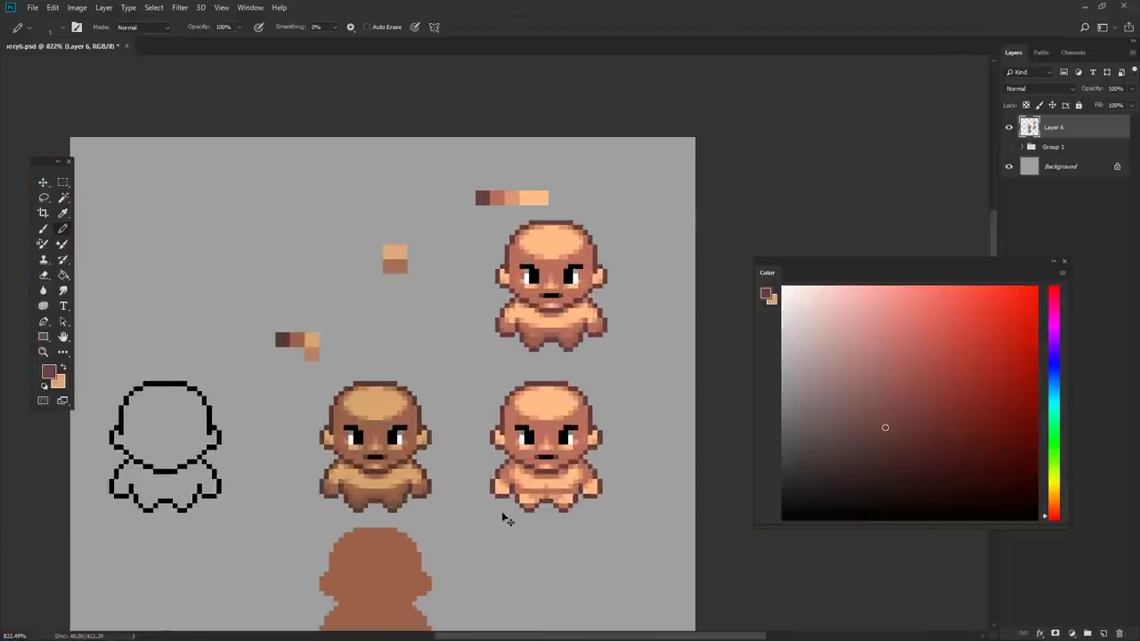
pyautogui.scroll(1, 505, 520)
pyautogui.keyDown('alt'); pyautogui.click(535, 488); pyautogui.keyUp('alt')
pyautogui.scroll(2, 538, 480)
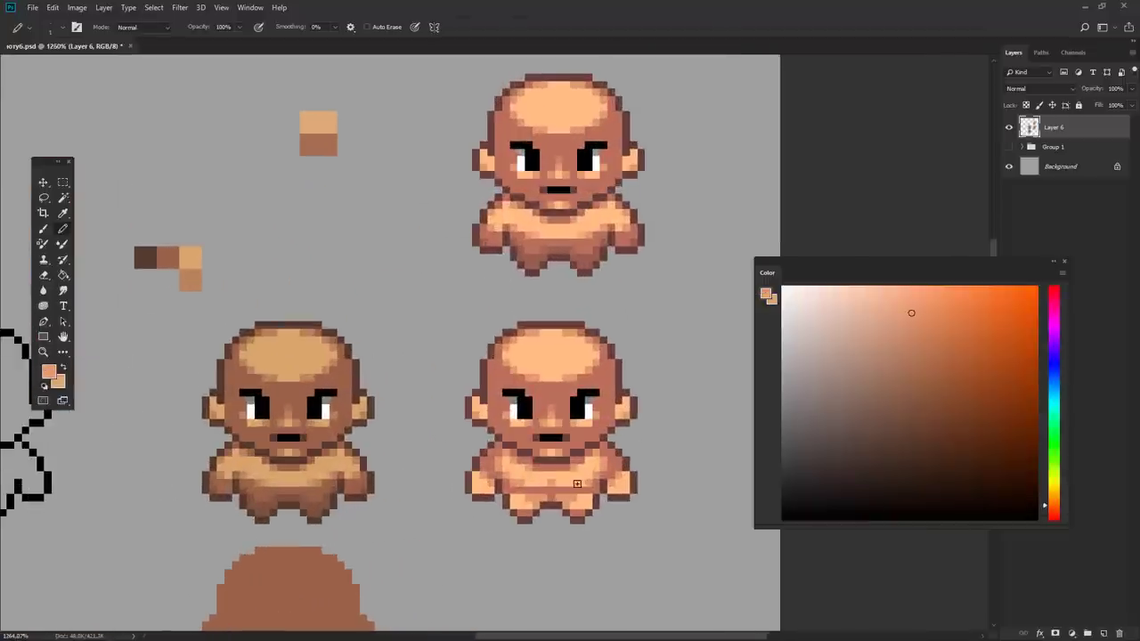
pyautogui.scroll(-2, 595, 470)
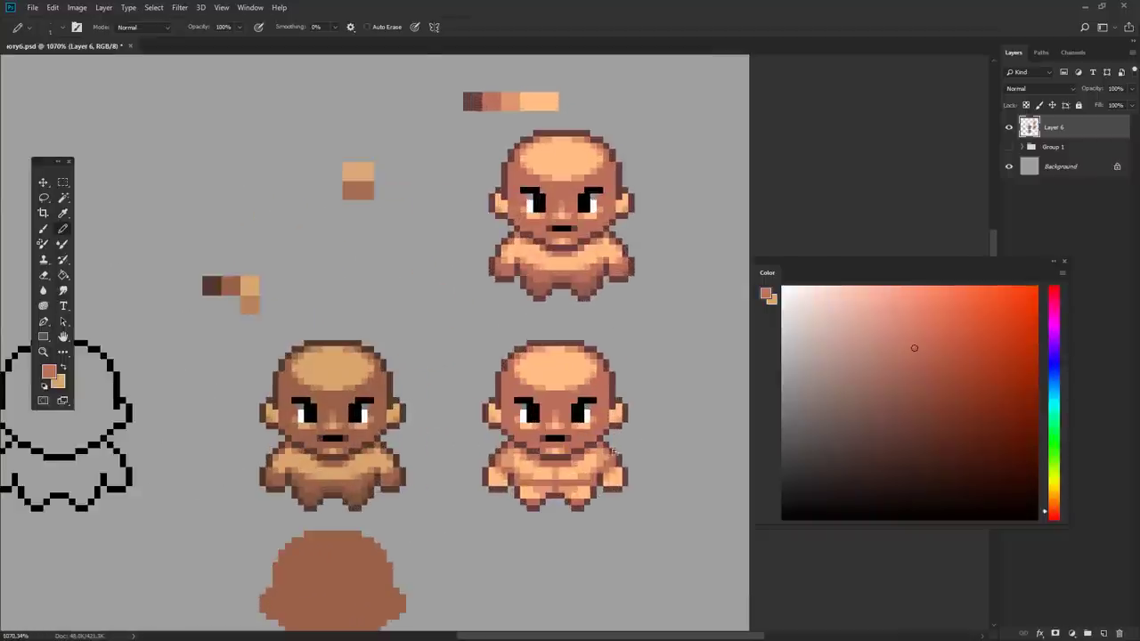
pyautogui.scroll(3, 606, 458)
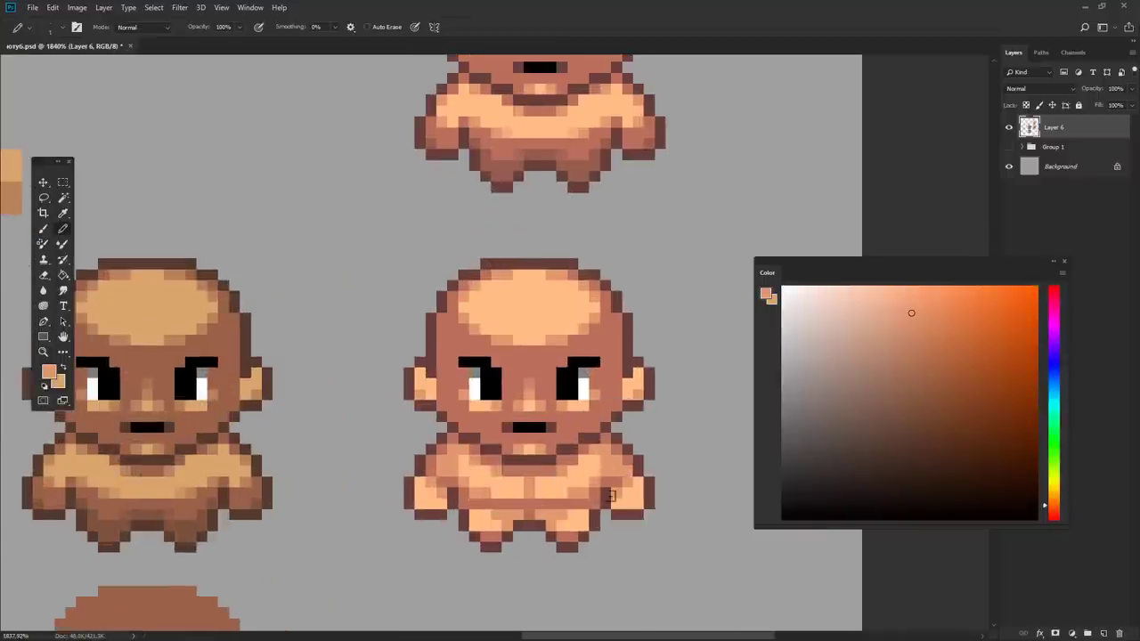
pyautogui.keyDown('alt'); pyautogui.click(614, 472); pyautogui.keyUp('alt')
pyautogui.scroll(-3, 597, 472)
pyautogui.scroll(3, 588, 475)
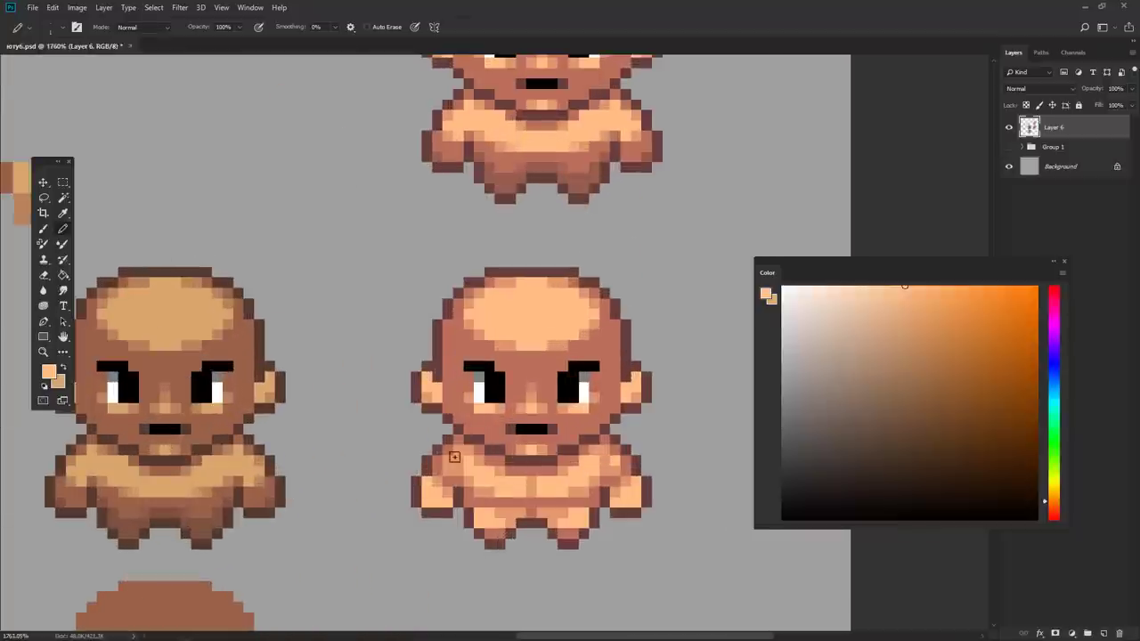
pyautogui.scroll(-5, 463, 469)
pyautogui.scroll(4, 448, 469)
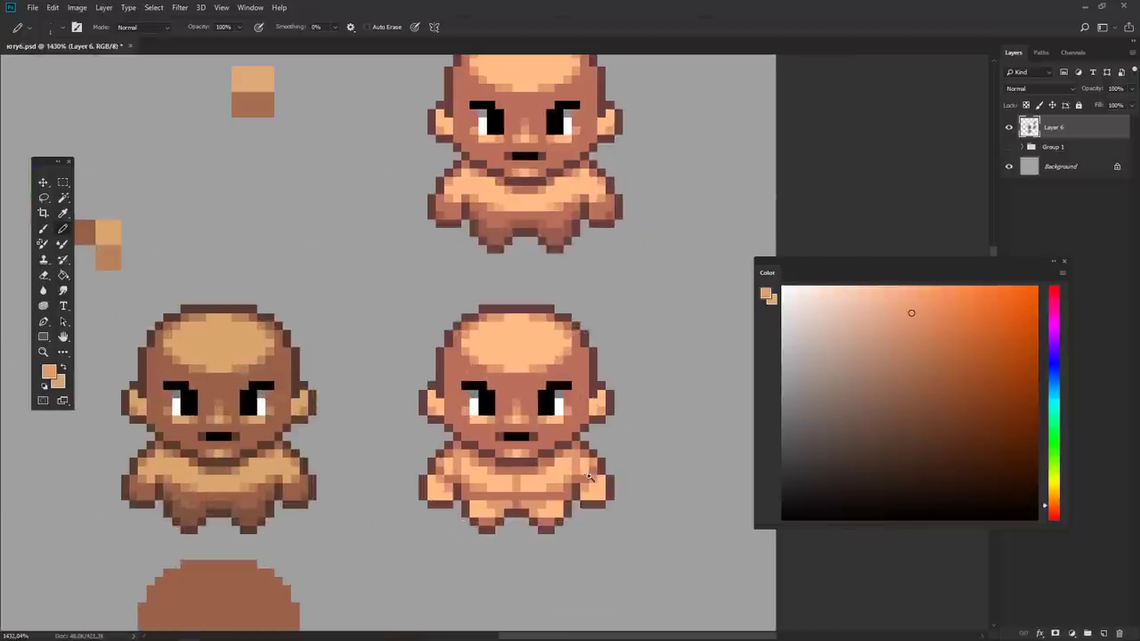
pyautogui.scroll(-4, 595, 463)
pyautogui.scroll(3, 655, 321)
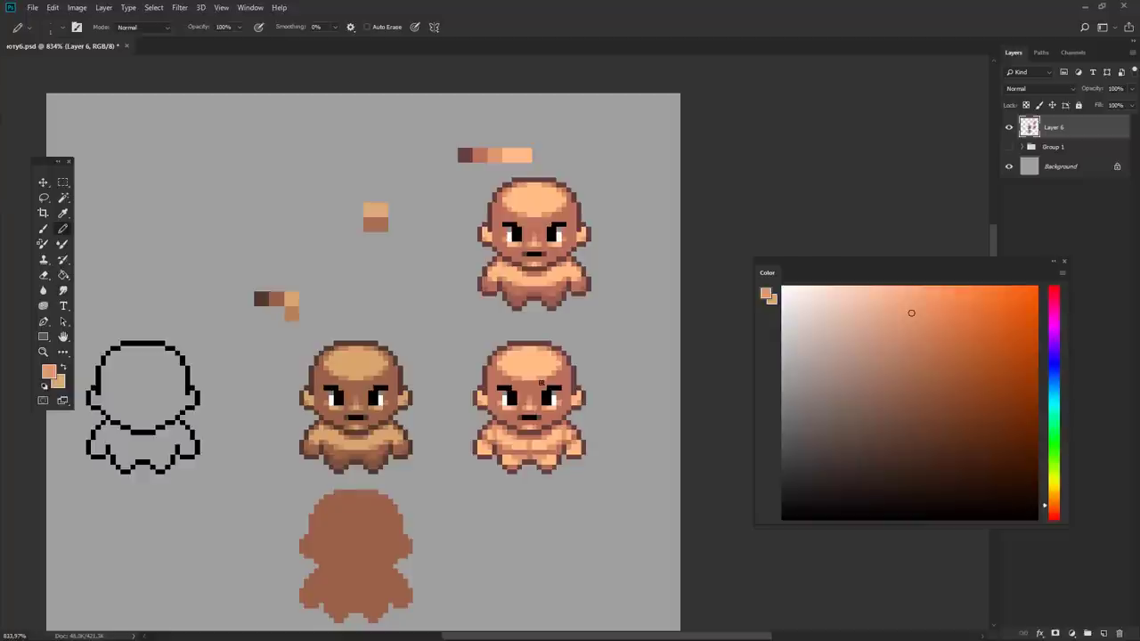
pyautogui.scroll(1, 532, 450)
pyautogui.keyDown('alt'); pyautogui.click(514, 436); pyautogui.keyUp('alt')
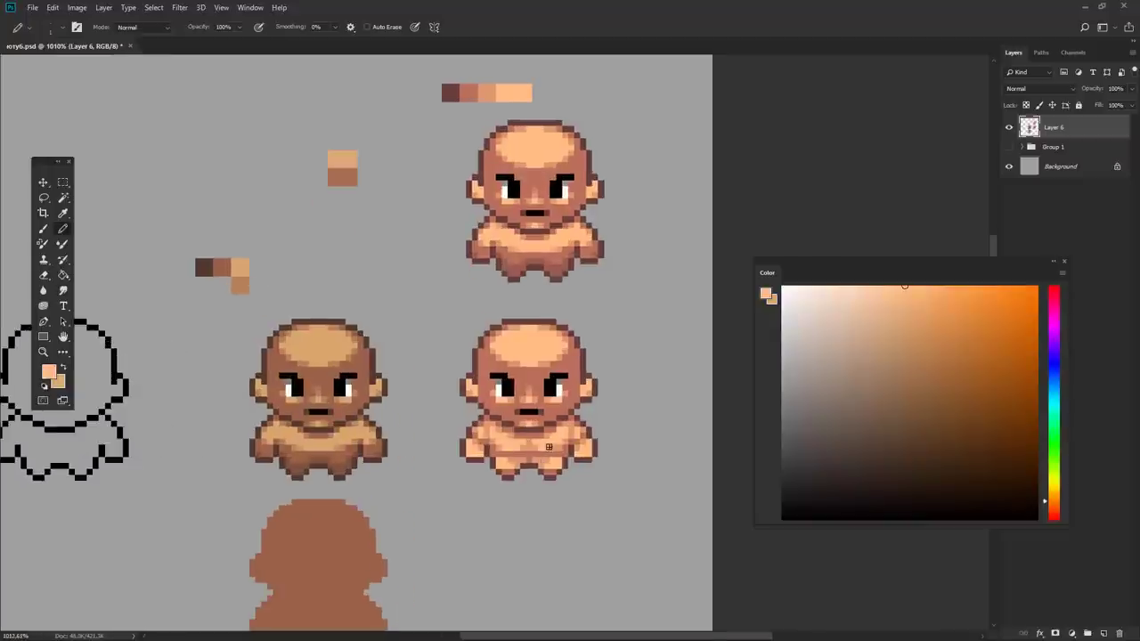
pyautogui.keyDown('alt'); pyautogui.click(529, 449); pyautogui.keyUp('alt')
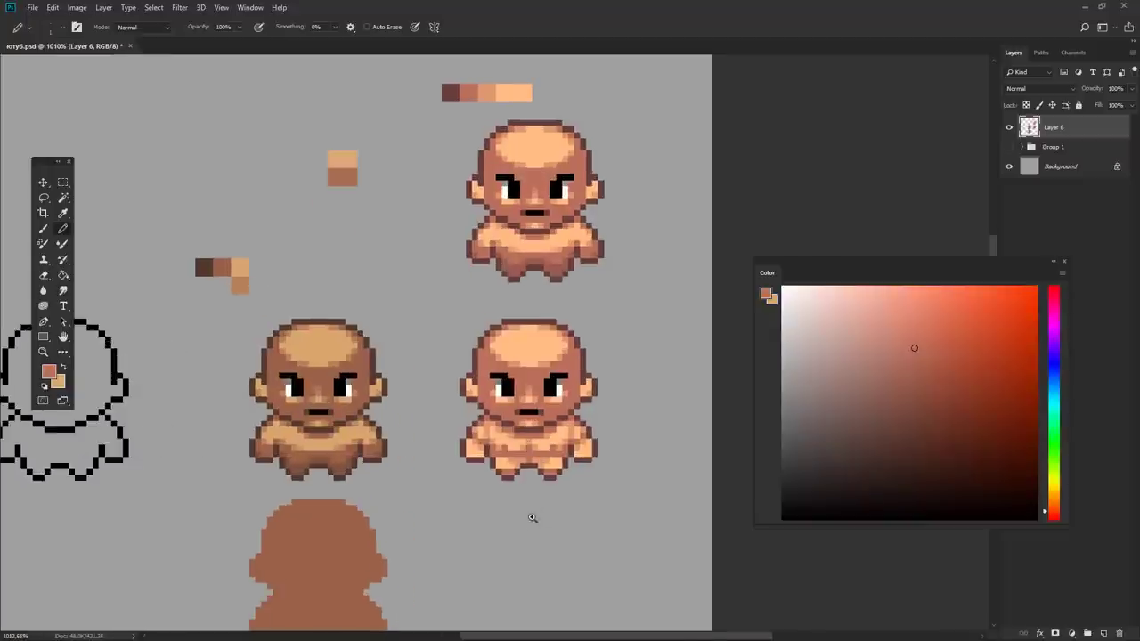
pyautogui.scroll(-2, 517, 524)
pyautogui.scroll(1, 522, 529)
pyautogui.scroll(1, 570, 516)
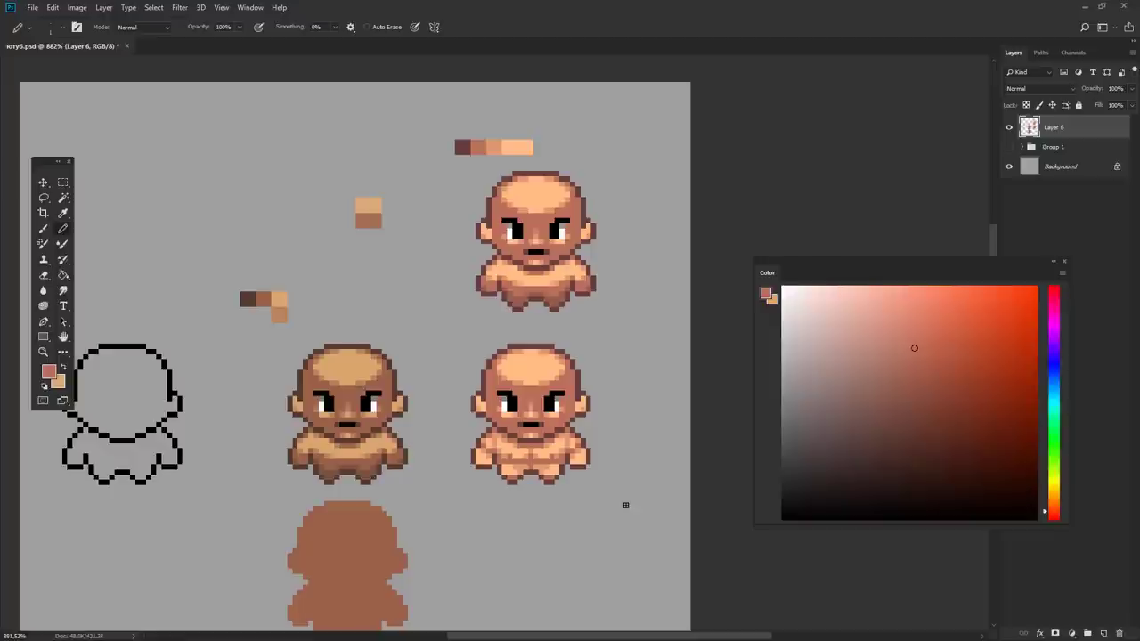
pyautogui.scroll(1, 625, 505)
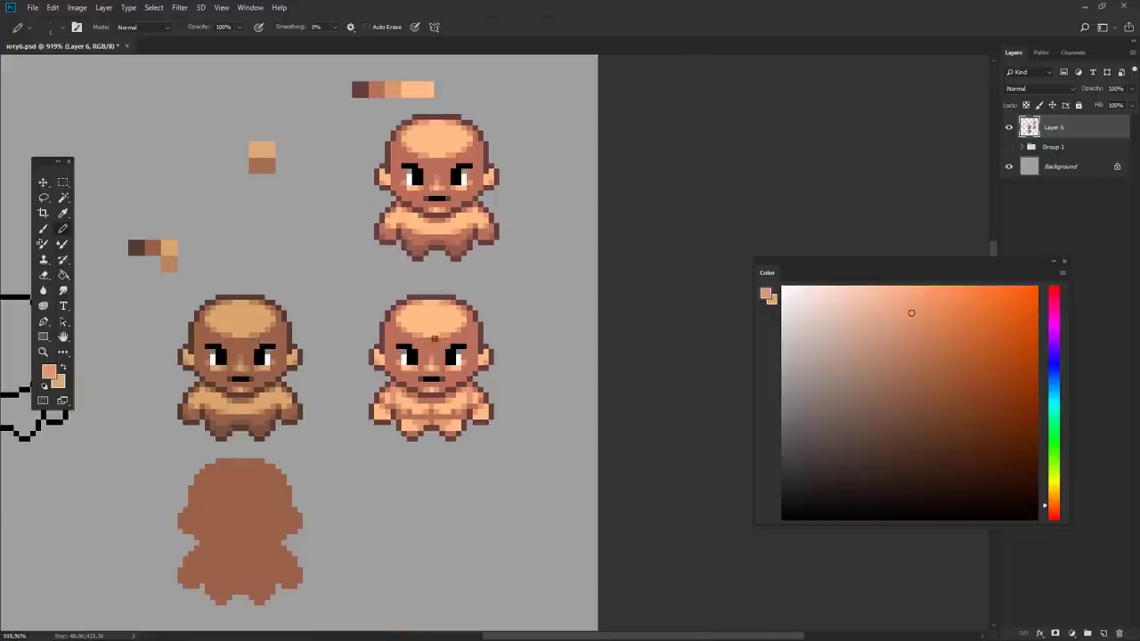
# - Duplicate the lighter pink middle-right figure into the spot below it
pyautogui.press('m')
pyautogui.moveTo(352, 289); pyautogui.dragTo(511, 464)
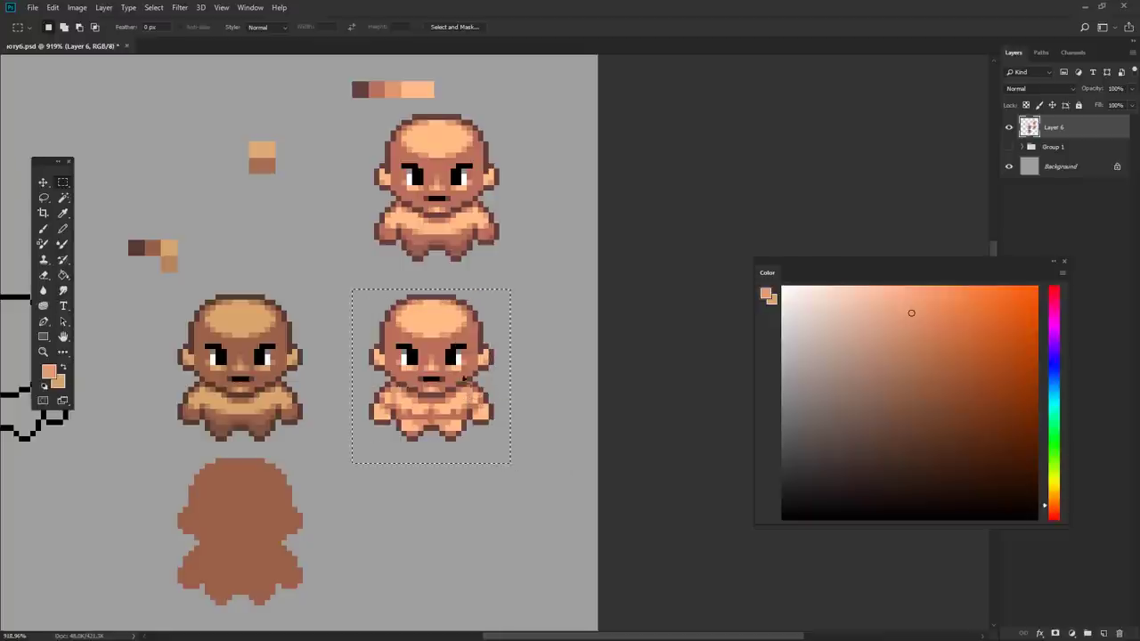
pyautogui.moveTo(464, 379)
pyautogui.mouseDown()
pyautogui.moveTo(464, 557)
pyautogui.moveTo(524, 485)
pyautogui.mouseUp()
# - Paint skin tone over the copy's angled eyebrows, then zoom in on its face
pyautogui.press('b')
pyautogui.keyDown('alt'); pyautogui.click(470, 422); pyautogui.keyUp('alt')
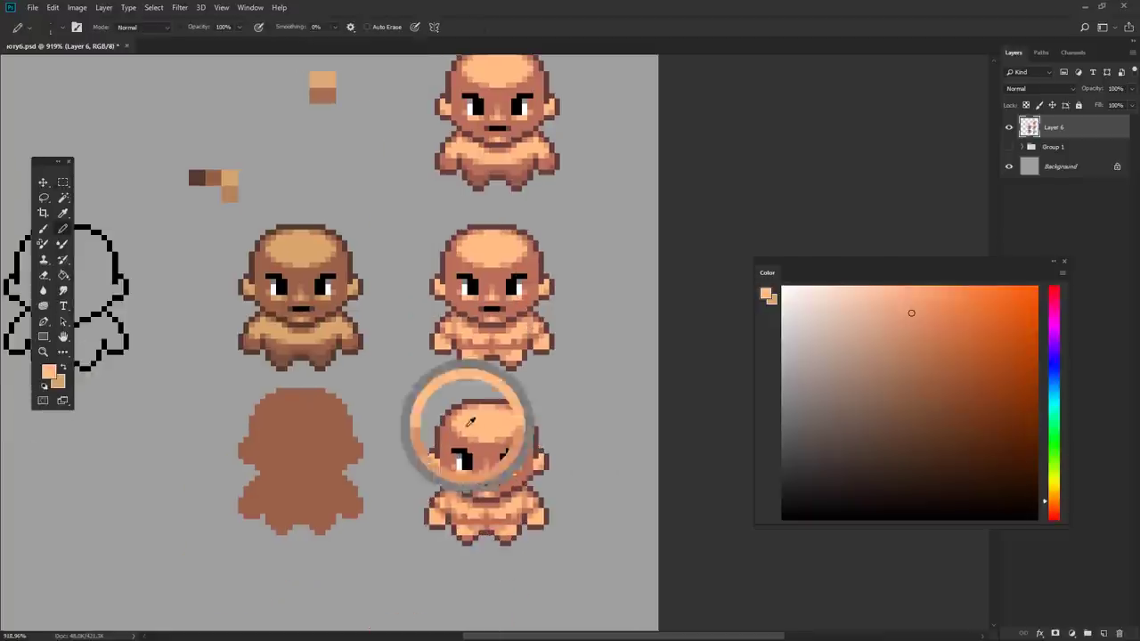
pyautogui.scroll(5, 471, 422)
pyautogui.moveTo(446, 450)
pyautogui.mouseDown()
pyautogui.moveTo(534, 454)
pyautogui.moveTo(565, 437)
pyautogui.mouseUp()
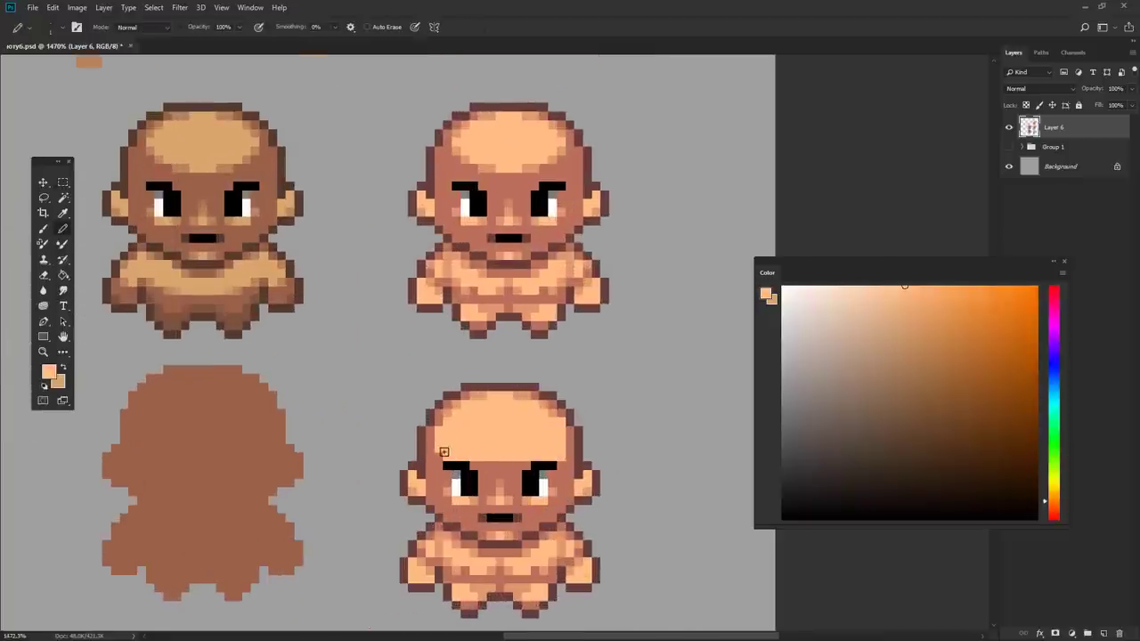
pyautogui.scroll(-3, 443, 451)
pyautogui.scroll(4, 493, 469)
pyautogui.moveTo(451, 431); pyautogui.dragTo(490, 484)
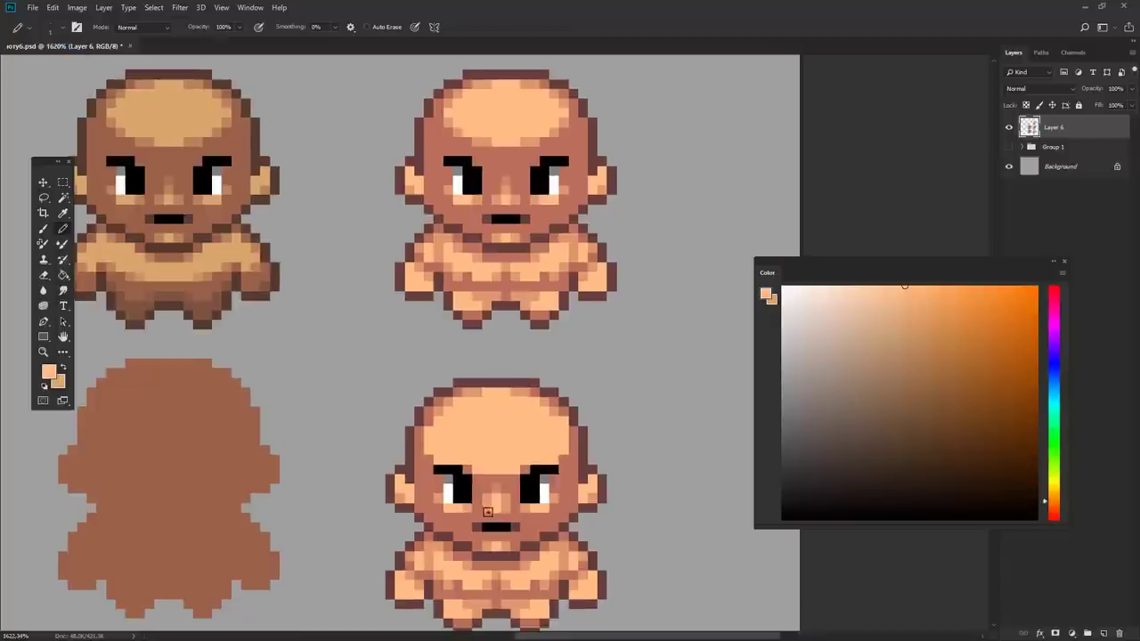
# - Touch up the lower copy's face with a sampled orange and a lighter peach skin tone
pyautogui.scroll(1, 487, 512)
pyautogui.keyDown('alt'); pyautogui.click(509, 508); pyautogui.keyUp('alt')
pyautogui.scroll(-2, 506, 535)
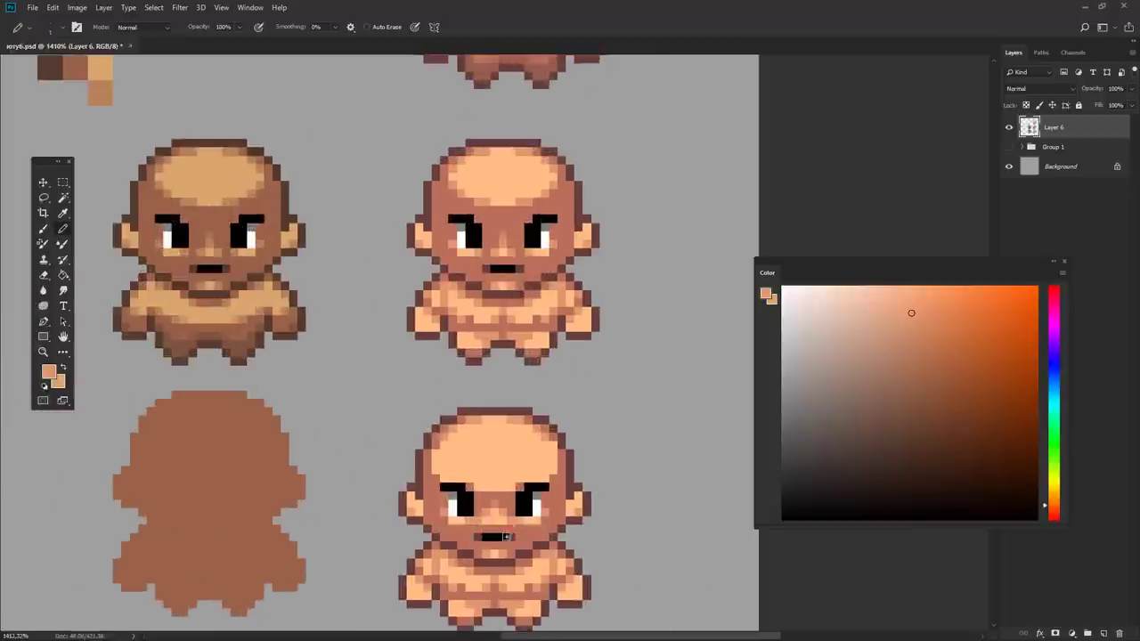
pyautogui.scroll(1, 505, 536)
pyautogui.scroll(-3, 488, 548)
pyautogui.scroll(3, 484, 553)
pyautogui.keyDown('alt'); pyautogui.click(484, 555); pyautogui.keyUp('alt')
pyautogui.scroll(-3, 455, 556)
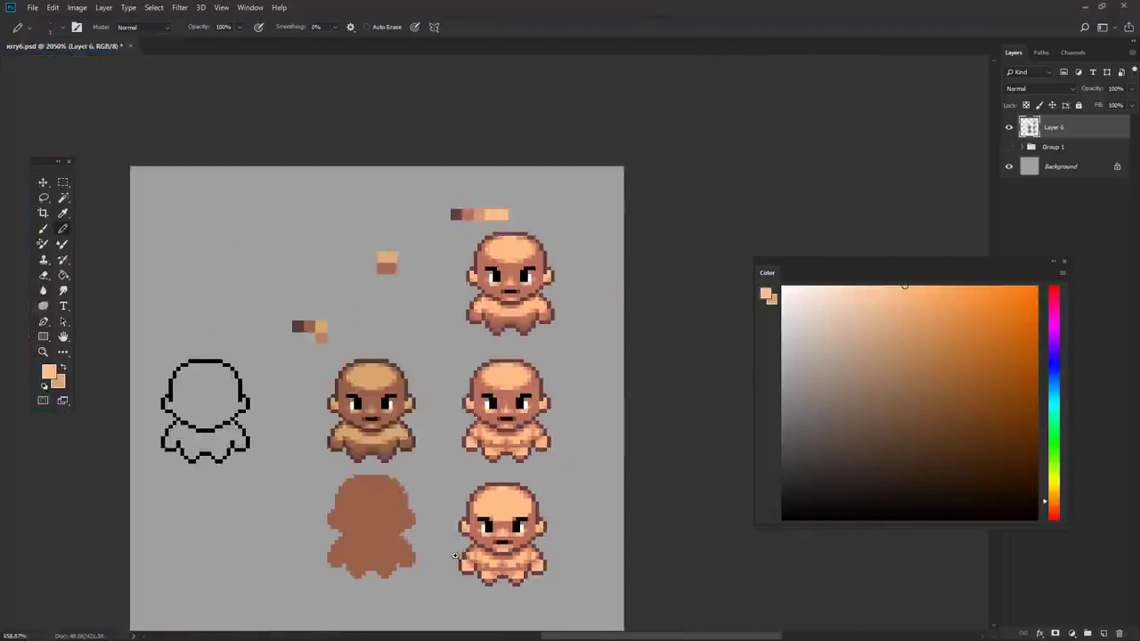
pyautogui.scroll(3, 540, 529)
# - Repaint face pixels with a slightly more orange sampled skin tone
pyautogui.keyDown('alt'); pyautogui.click(549, 499); pyautogui.keyUp('alt')
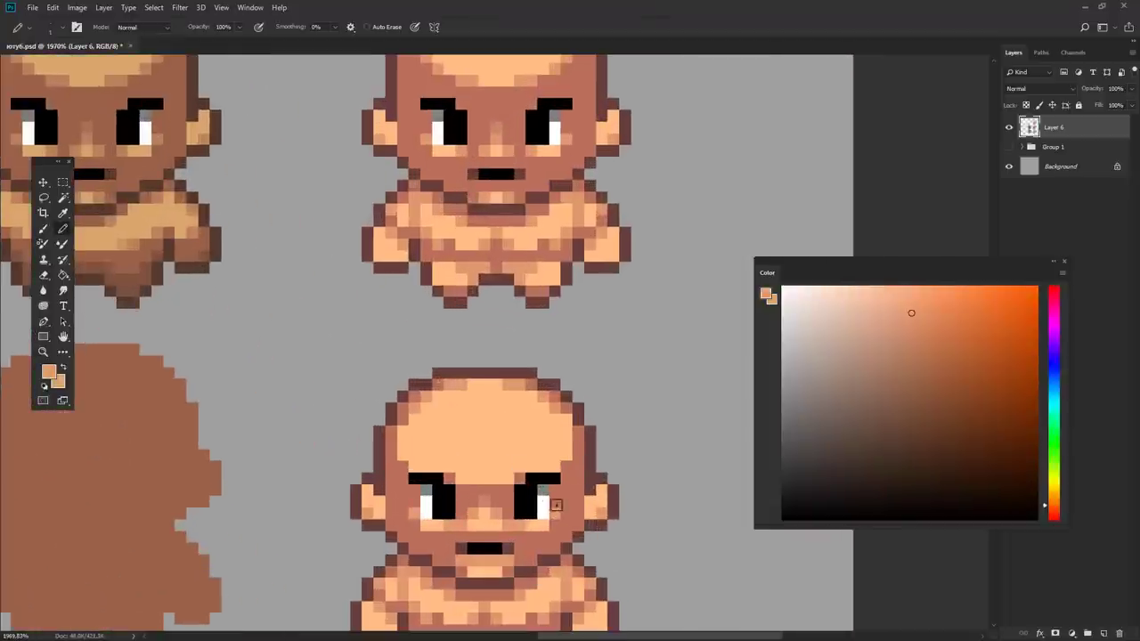
pyautogui.scroll(-2, 411, 499)
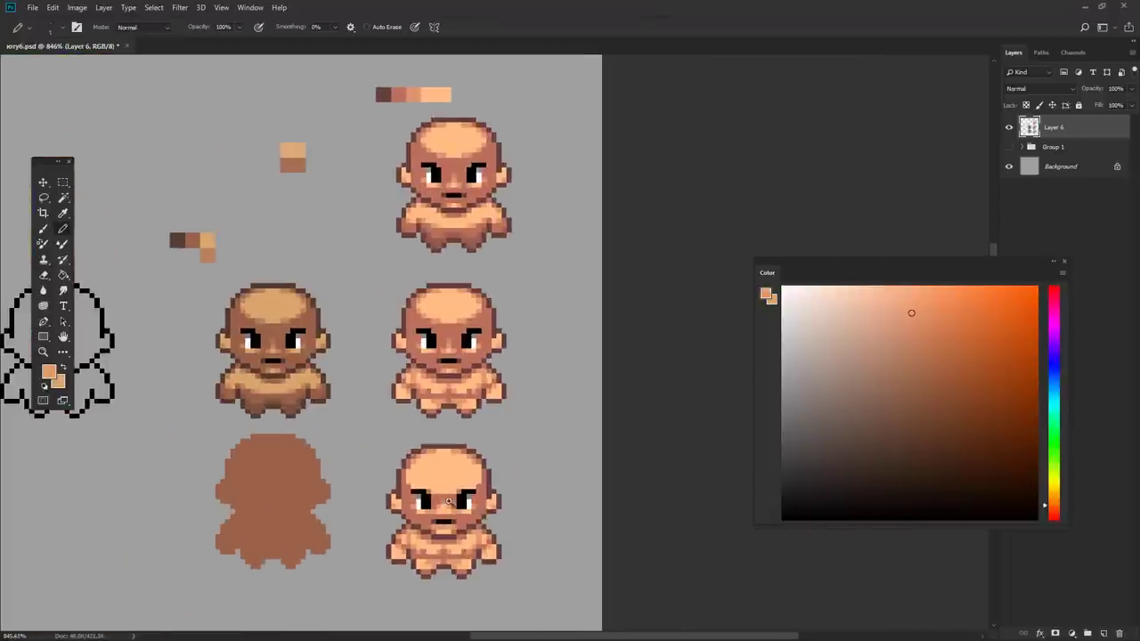
pyautogui.scroll(2, 450, 501)
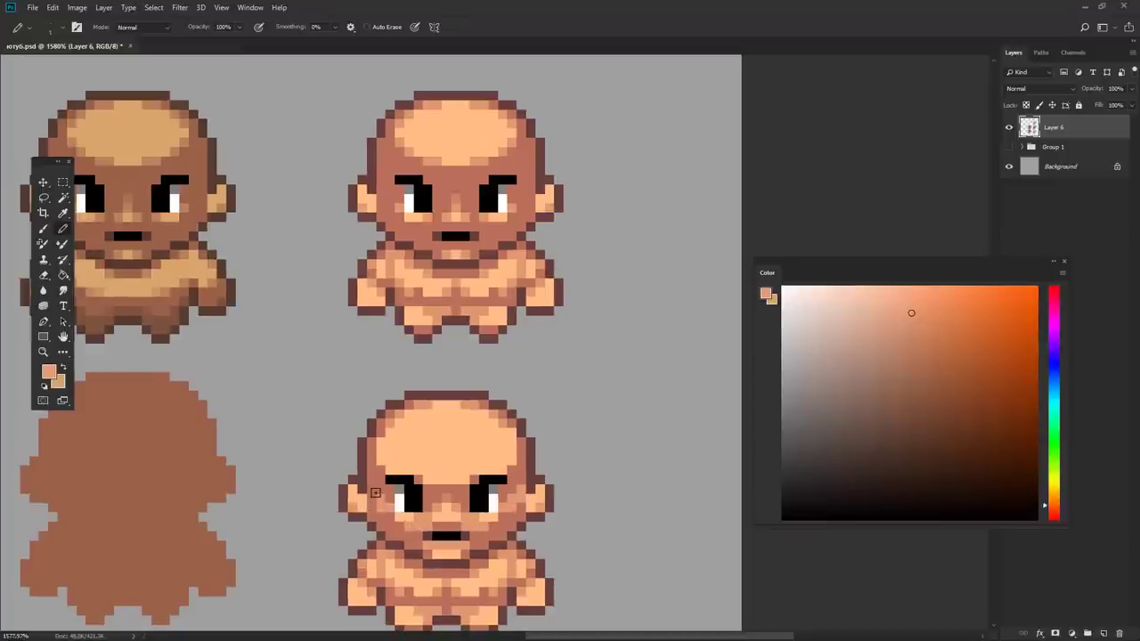
pyautogui.scroll(-2, 504, 517)
pyautogui.scroll(2, 374, 494)
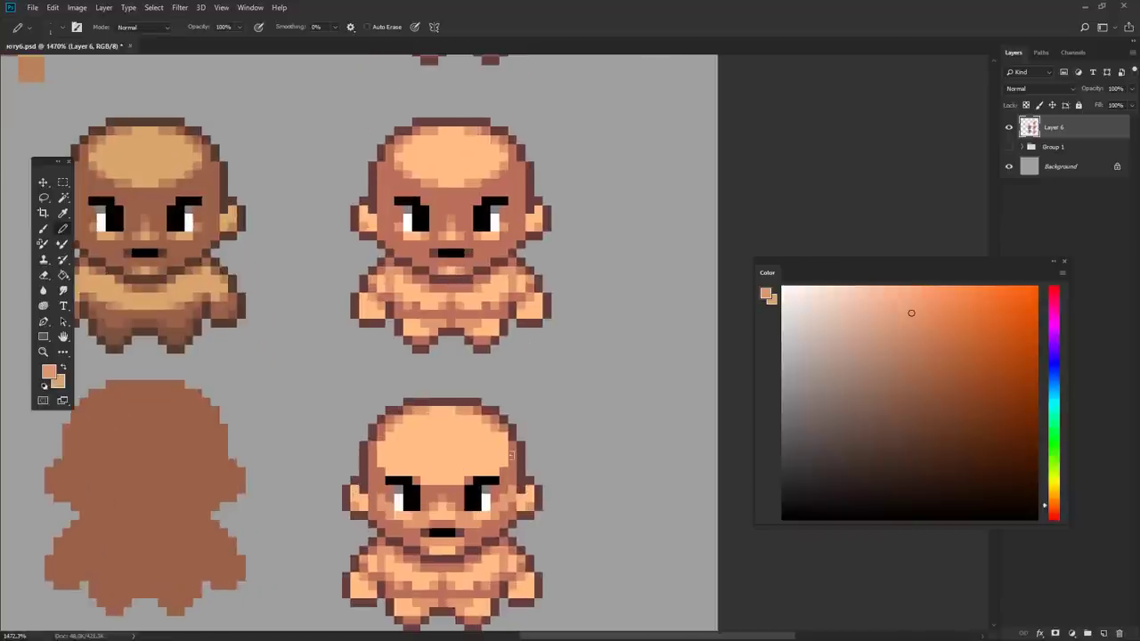
pyautogui.scroll(1, 419, 488)
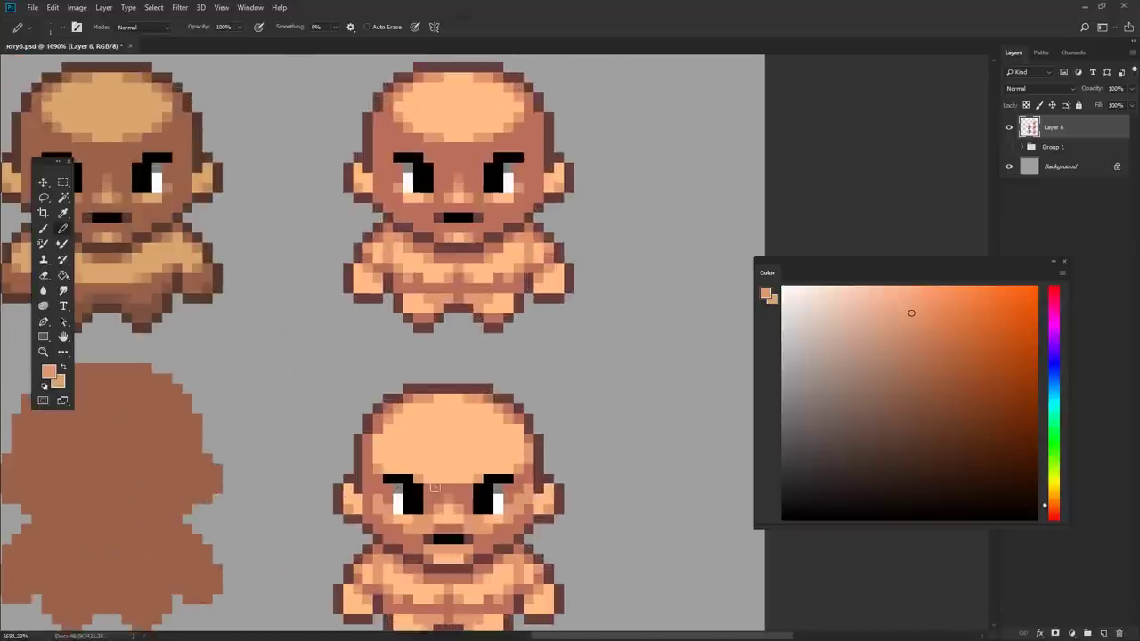
pyautogui.scroll(-3, 395, 499)
pyautogui.scroll(3, 396, 499)
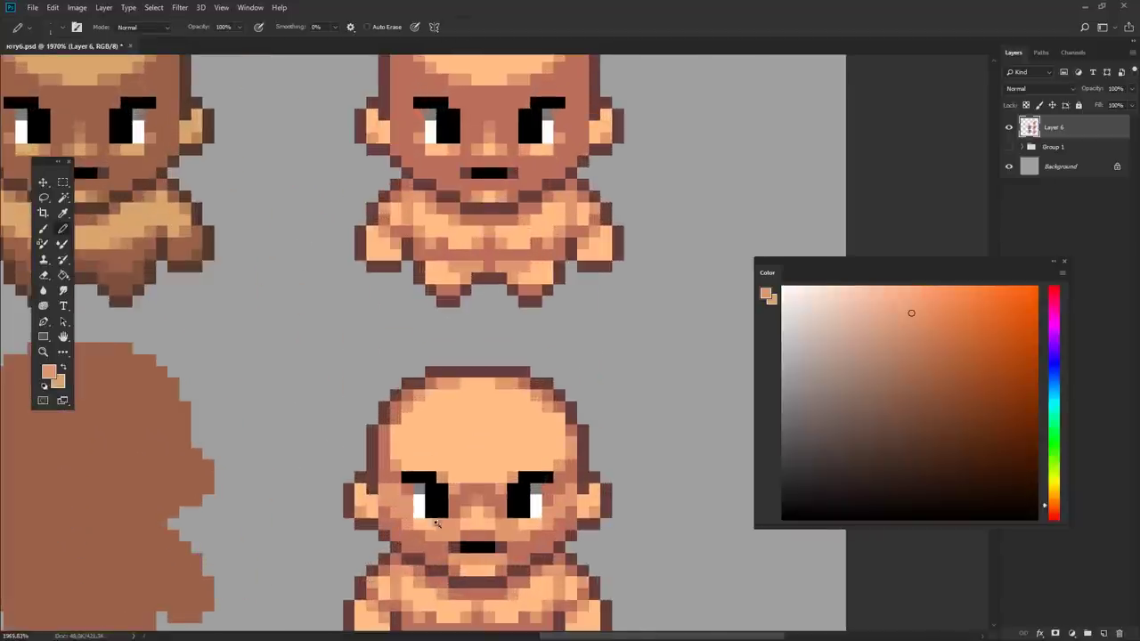
pyautogui.scroll(-1, 396, 492)
# - Shade the face with a sampled darker brown, lighter orange and another skin tone
pyautogui.keyDown('alt'); pyautogui.click(399, 478); pyautogui.keyUp('alt')
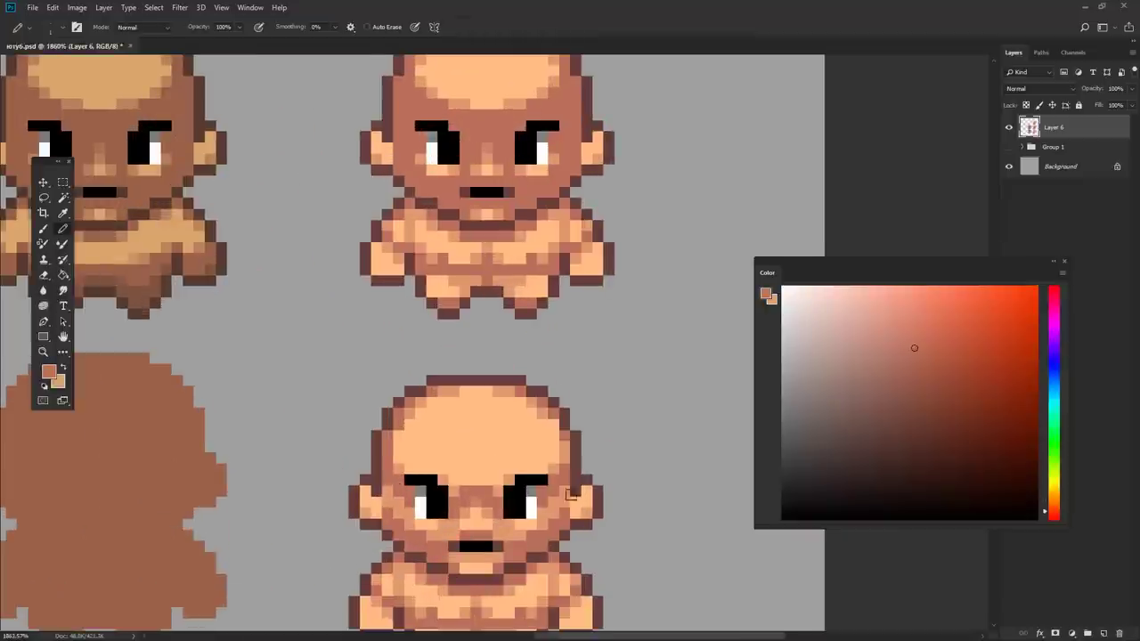
pyautogui.keyDown('alt'); pyautogui.click(568, 495); pyautogui.keyUp('alt')
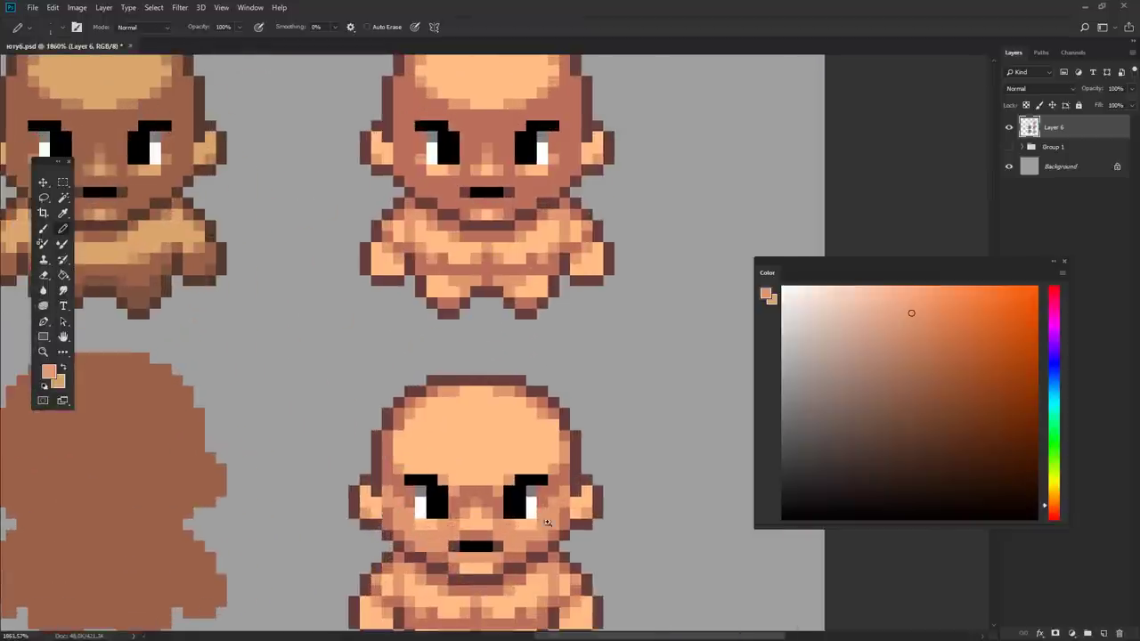
pyautogui.scroll(-5, 548, 523)
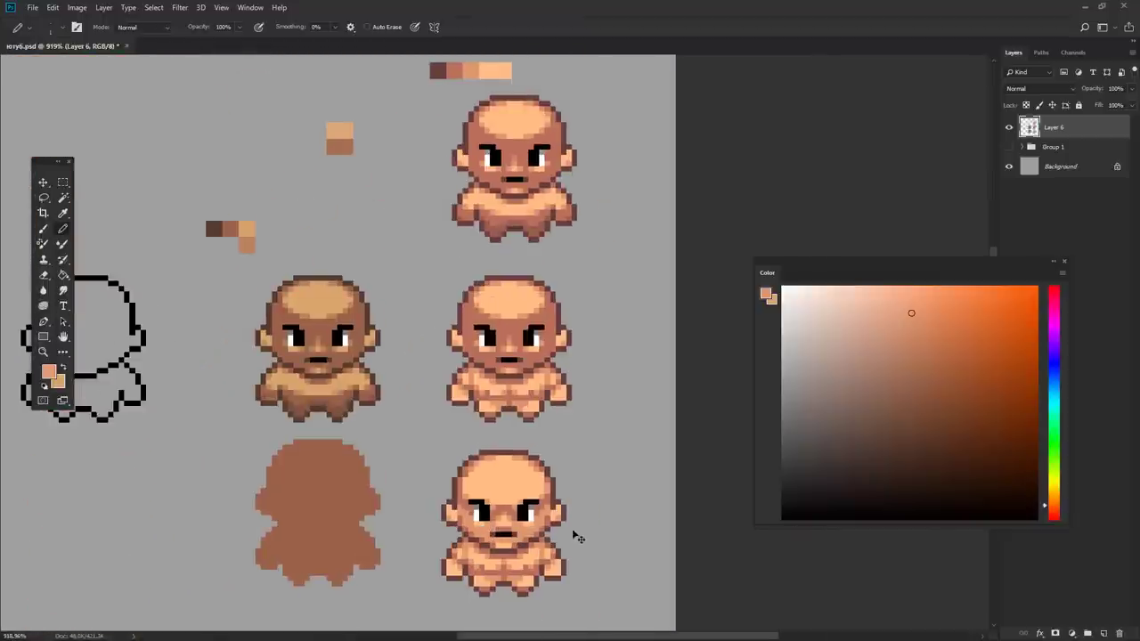
pyautogui.scroll(2, 534, 515)
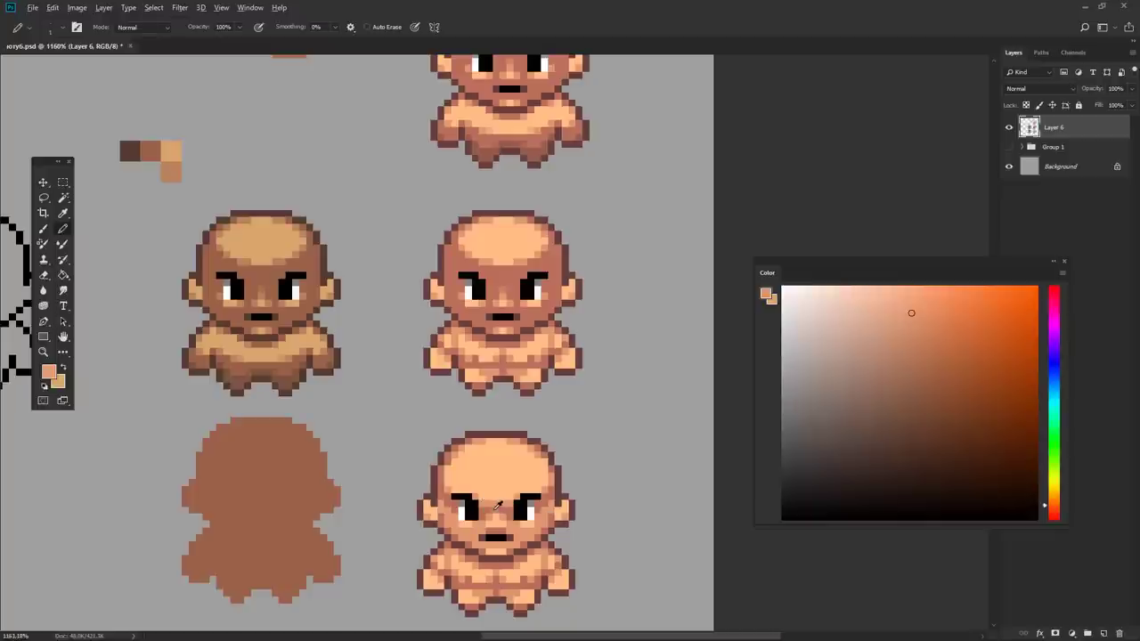
pyautogui.keyDown('alt'); pyautogui.click(488, 505); pyautogui.keyUp('alt')
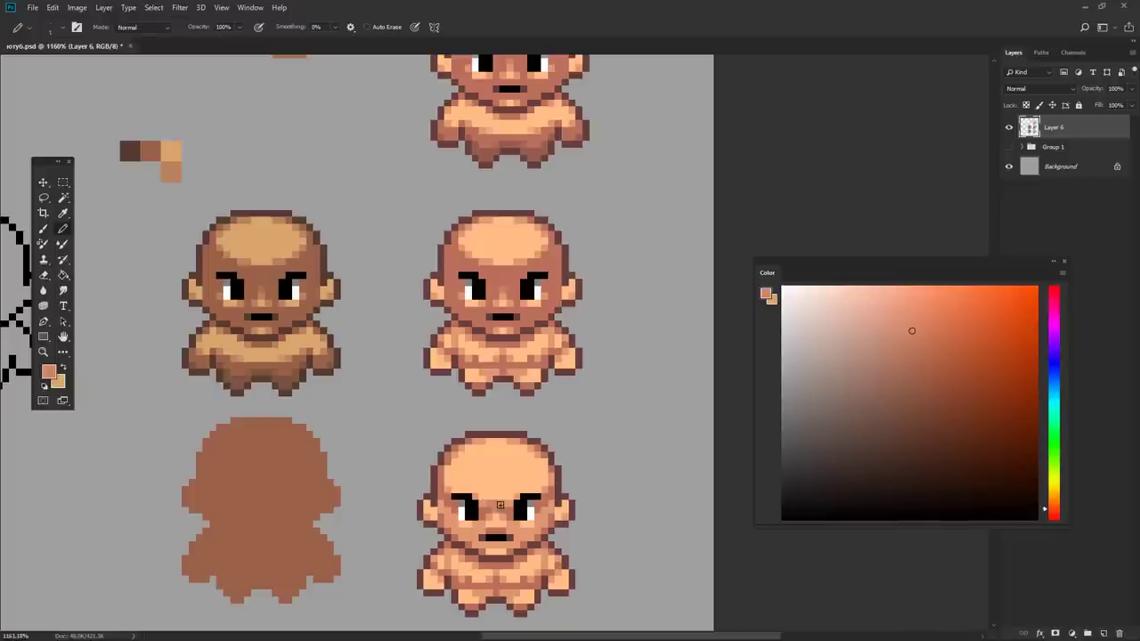
pyautogui.scroll(-1, 499, 505)
pyautogui.scroll(-2, 500, 505)
pyautogui.scroll(2, 505, 506)
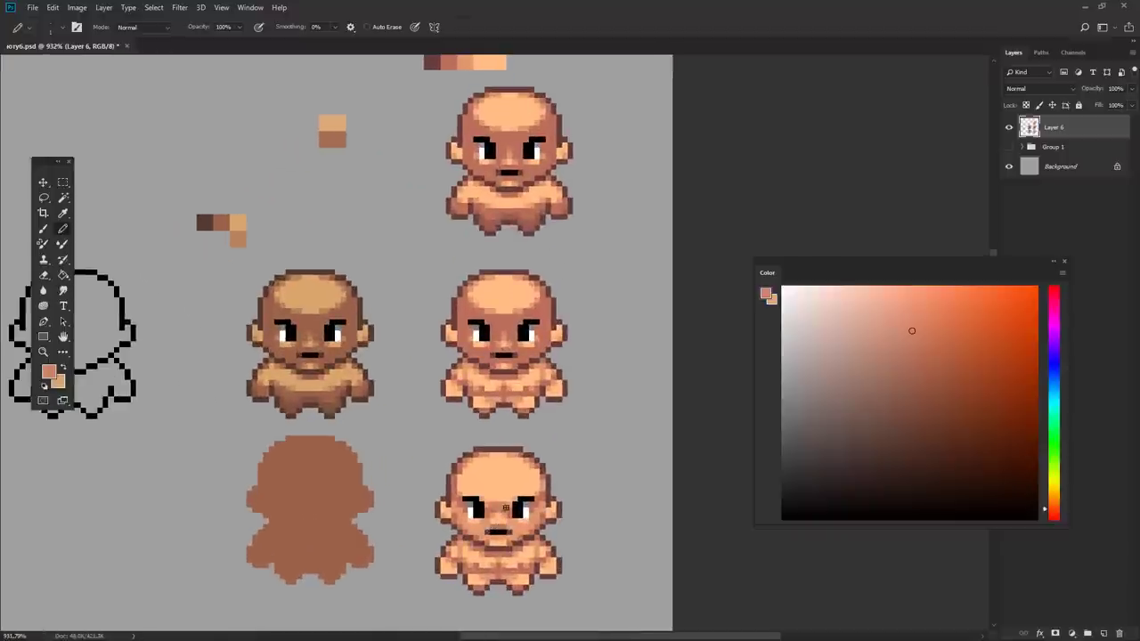
# - Finish the lower-right face with a darker face brown and light peach skin tone
pyautogui.keyDown('alt'); pyautogui.click(505, 507); pyautogui.keyUp('alt')
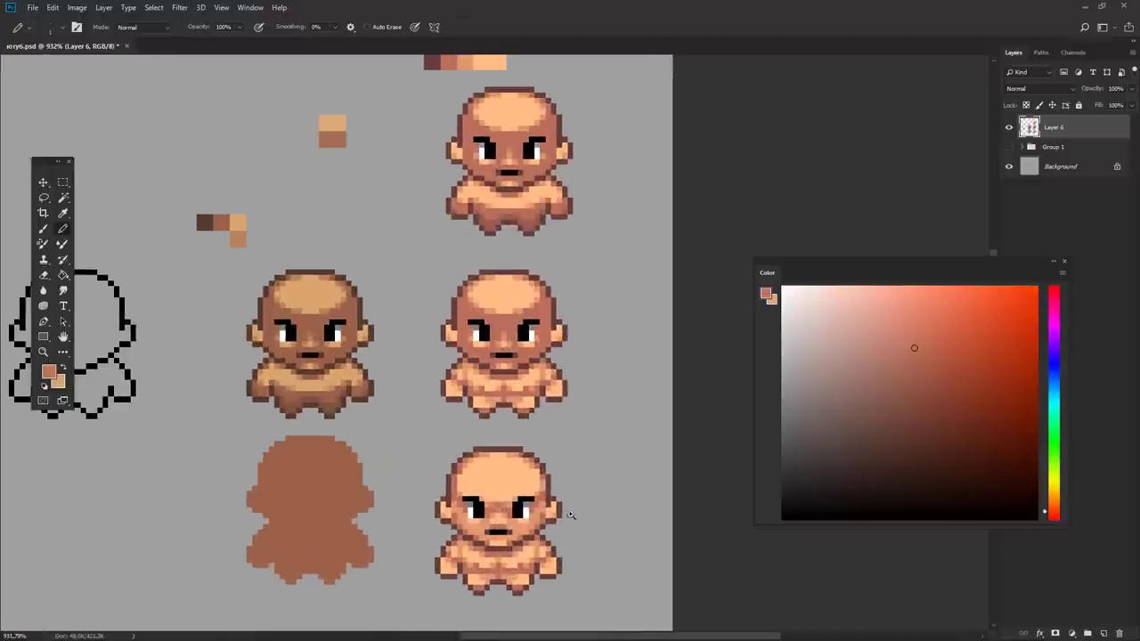
pyautogui.scroll(-1, 571, 515)
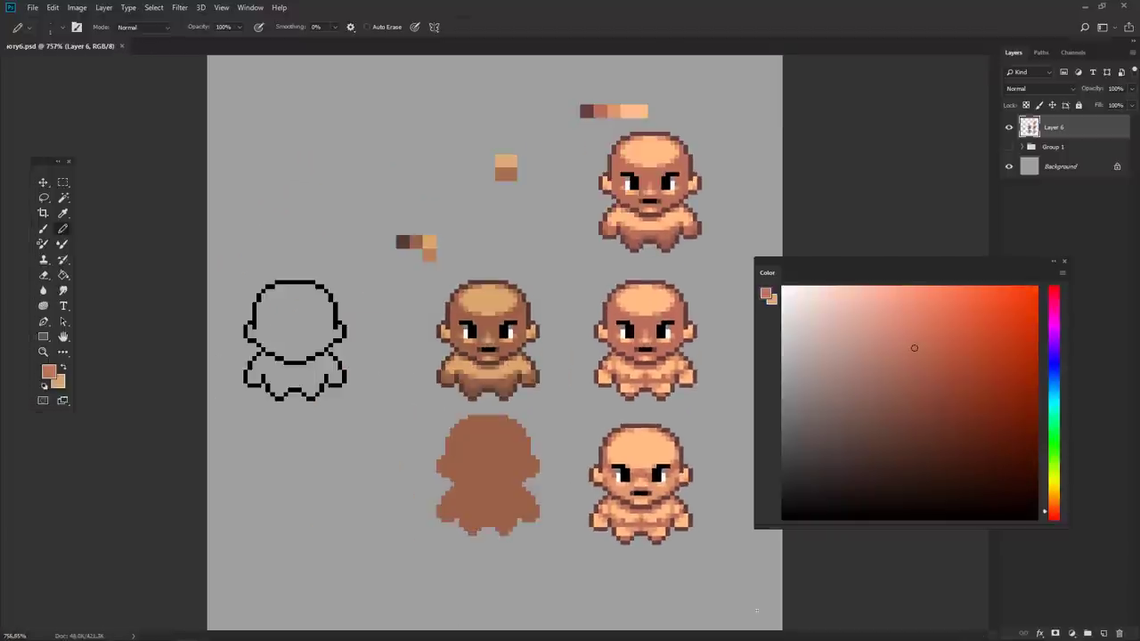
pyautogui.scroll(2, 685, 463)
pyautogui.scroll(1, 686, 463)
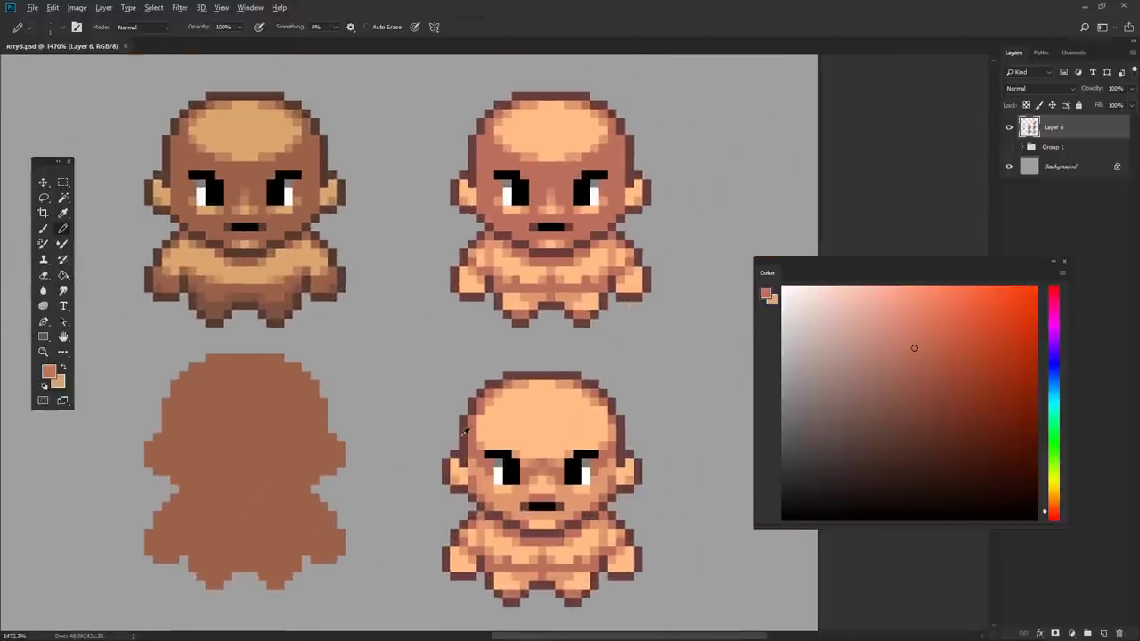
pyautogui.keyDown('alt'); pyautogui.click(490, 455); pyautogui.keyUp('alt')
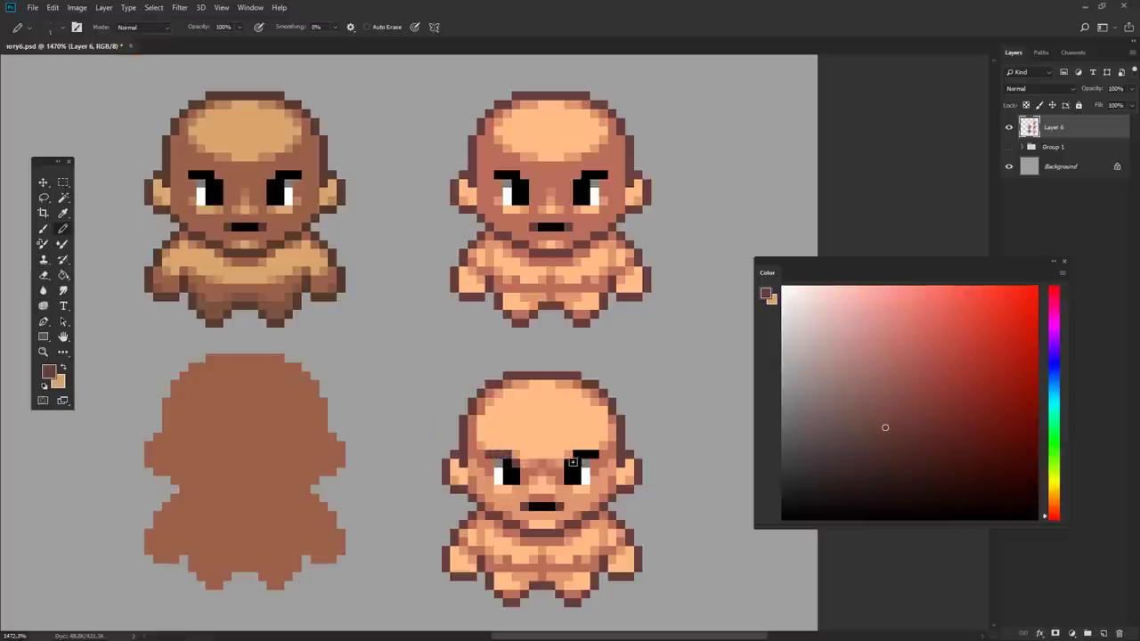
pyautogui.scroll(-2, 585, 483)
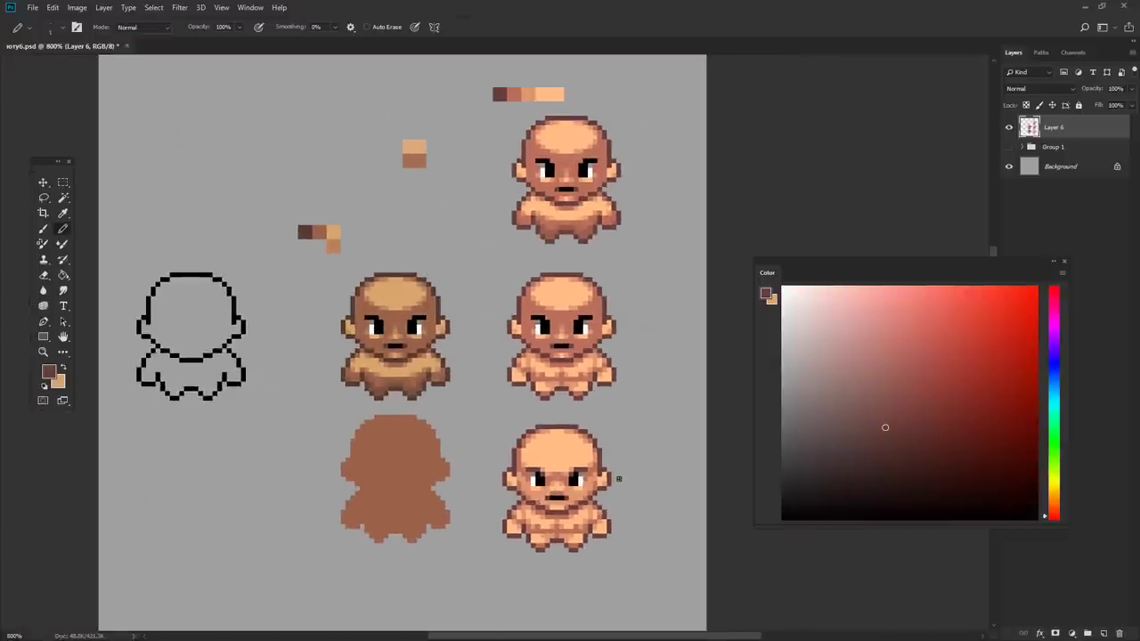
pyautogui.keyDown('alt'); pyautogui.click(566, 506); pyautogui.keyUp('alt')
pyautogui.scroll(-2, 566, 506)
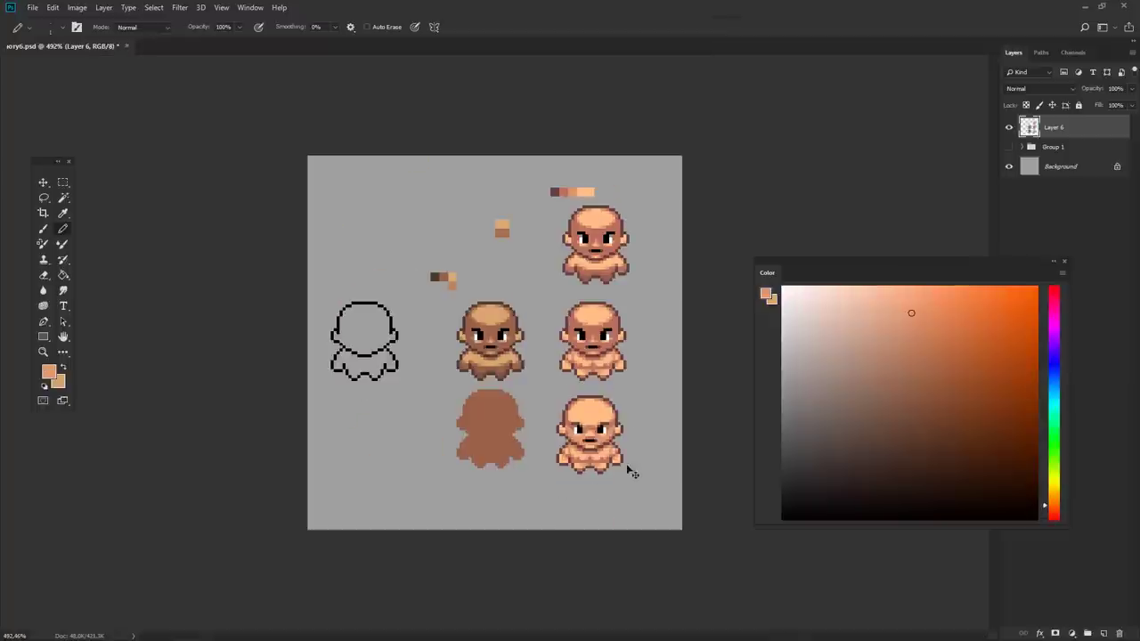
# - Copy the bottom-right light-skinned sprite to a new layer and place it to the right
pyautogui.hotkey('ctrl', '0')
pyautogui.press('F6')
pyautogui.press('m')
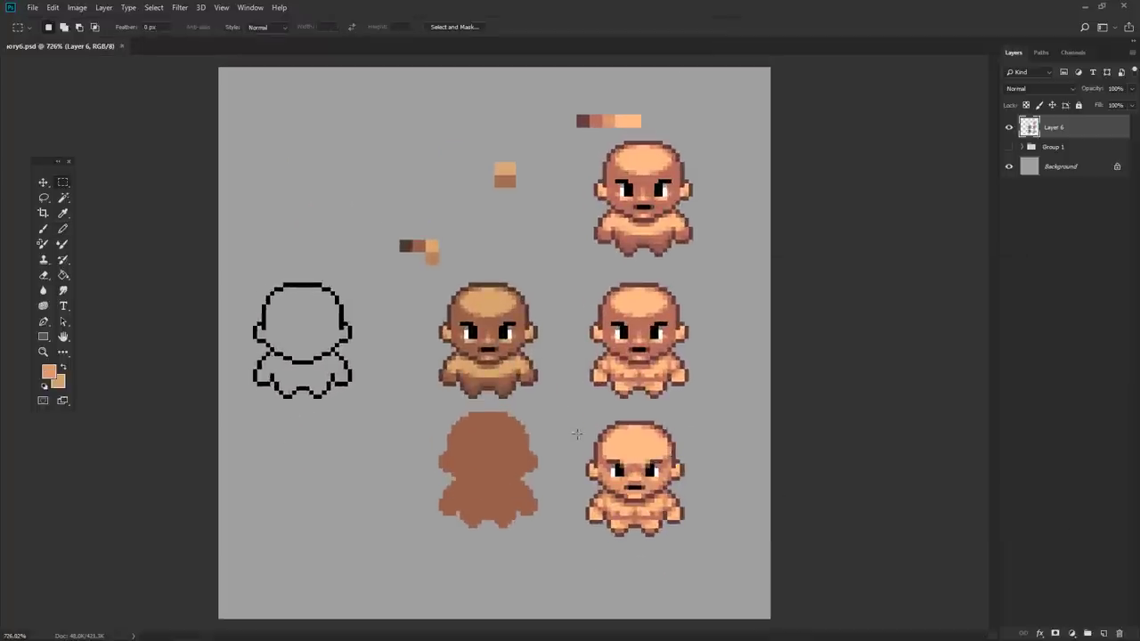
pyautogui.moveTo(577, 411); pyautogui.dragTo(713, 539)
pyautogui.moveTo(422, 410); pyautogui.dragTo(710, 549)
pyautogui.hotkey('ctrl', 'j')
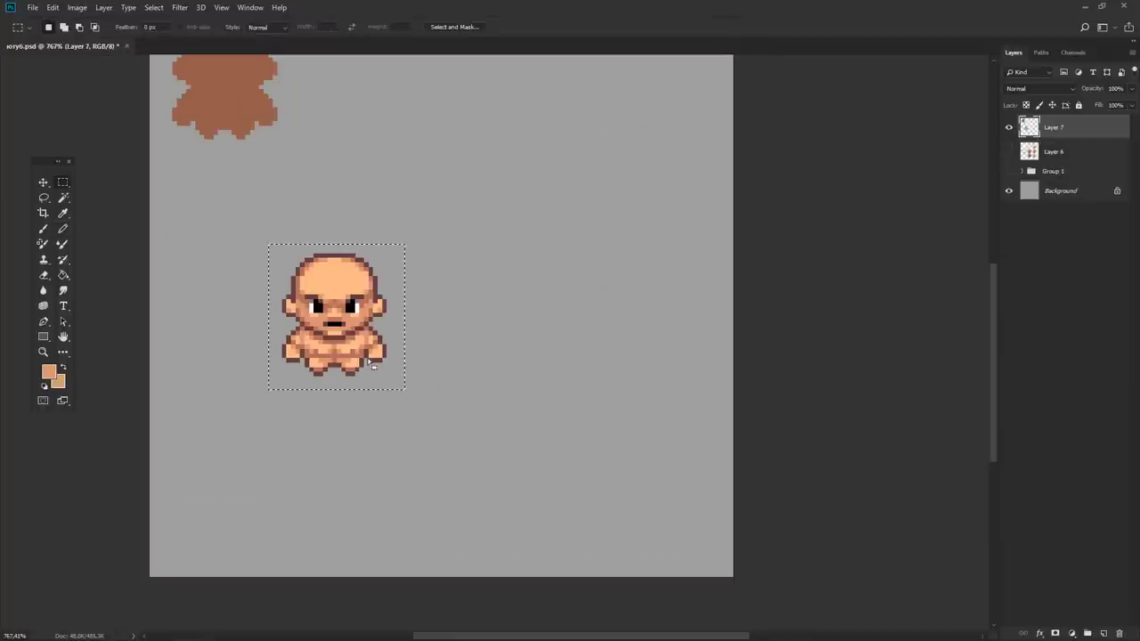
pyautogui.moveTo(372, 365); pyautogui.dragTo(523, 356)
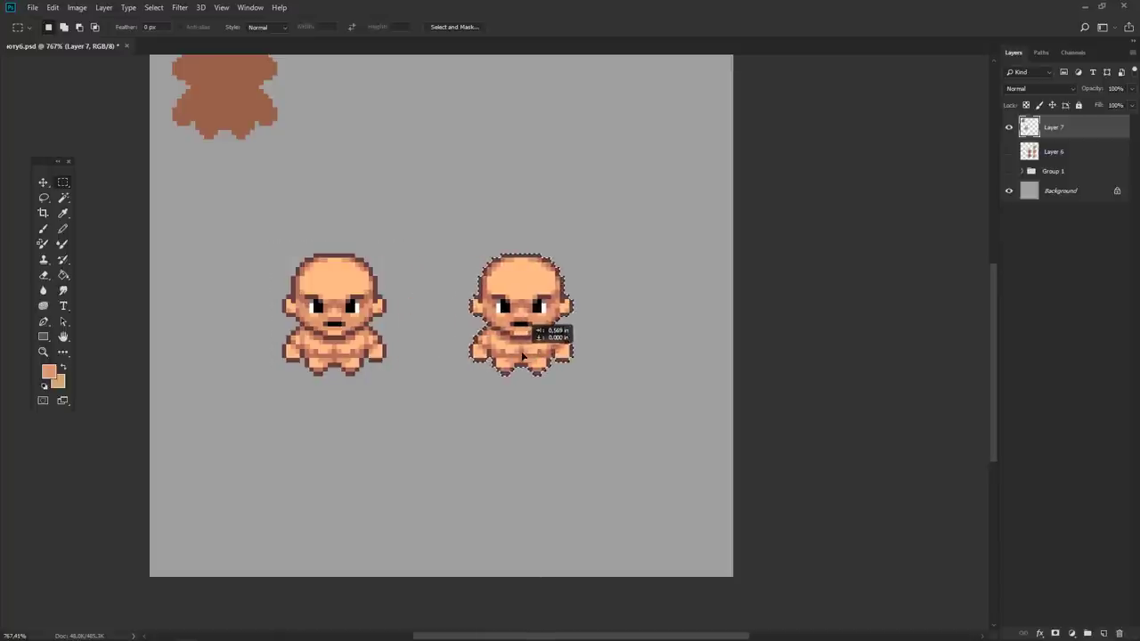
pyautogui.hotkey('ctrl', 'd')
pyautogui.scroll(3, 530, 316)
# - Sample the brow's dark brown, the nose's reddish-brown and the peach chin tones from the copy
pyautogui.press('b')
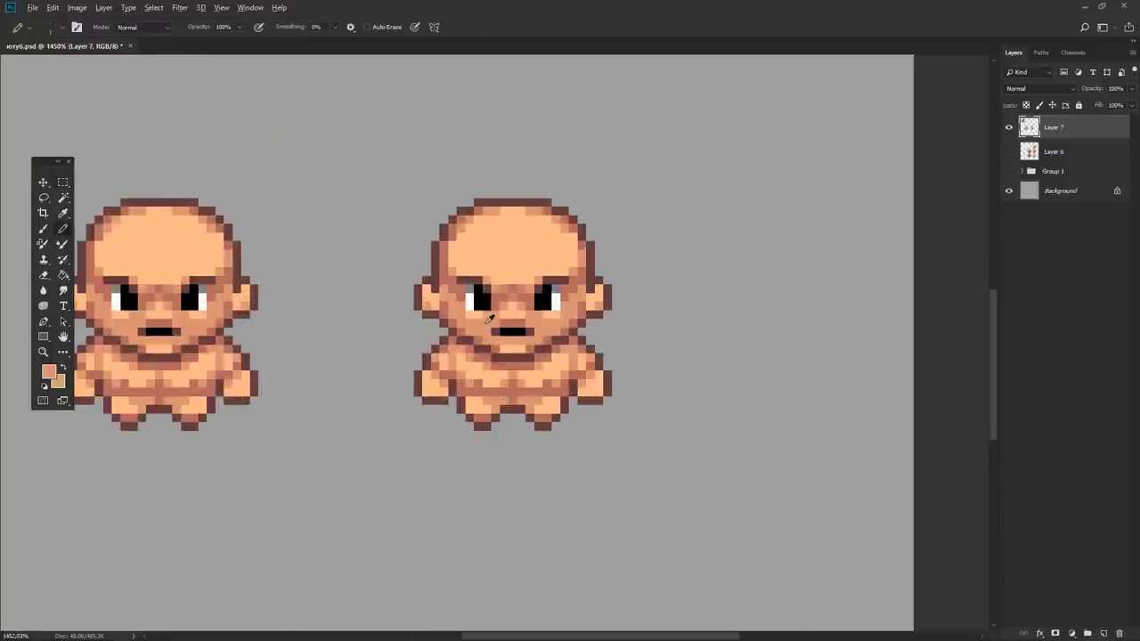
pyautogui.keyDown('alt'); pyautogui.click(474, 280); pyautogui.keyUp('alt')
pyautogui.keyDown('alt'); pyautogui.click(518, 324); pyautogui.keyUp('alt')
pyautogui.scroll(-5, 463, 347)
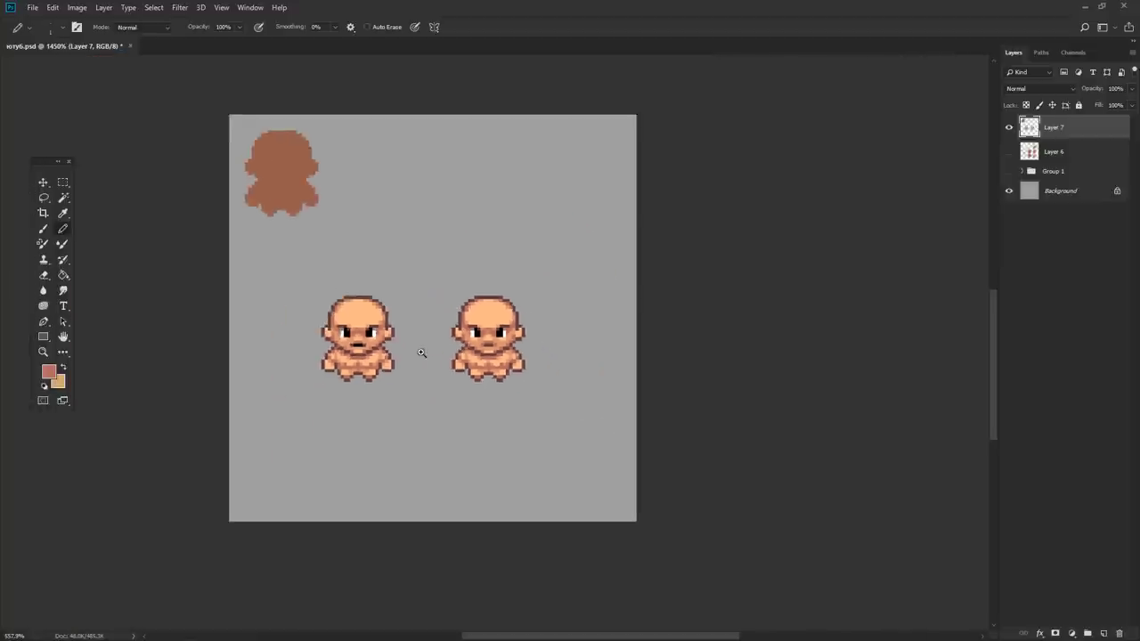
pyautogui.scroll(4, 423, 350)
pyautogui.keyDown('alt'); pyautogui.click(490, 327); pyautogui.keyUp('alt')
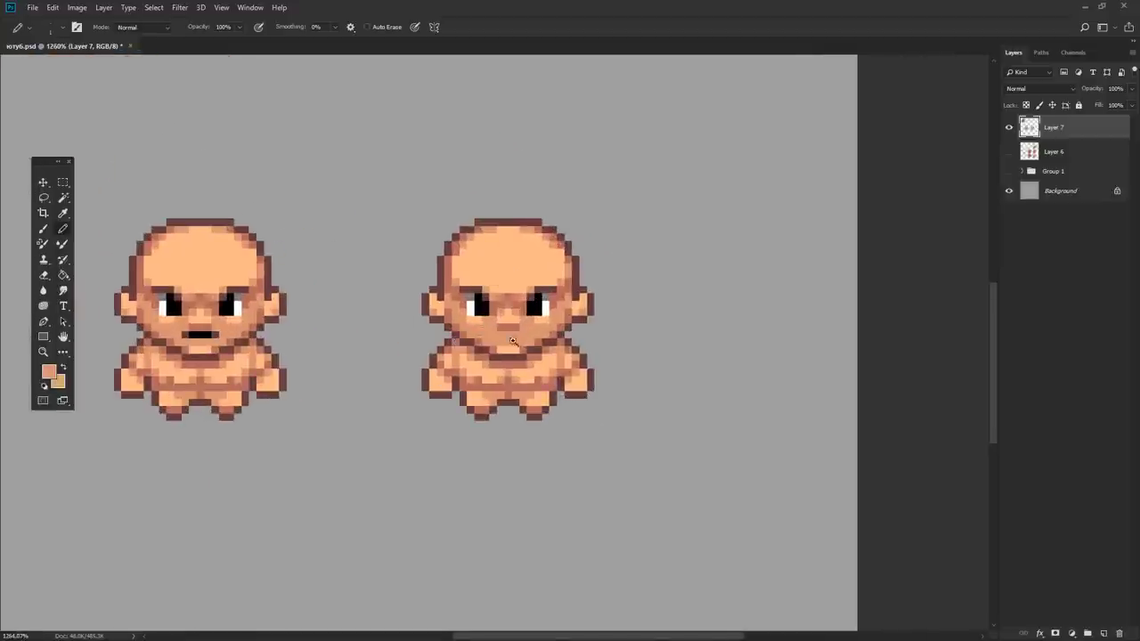
pyautogui.scroll(-5, 513, 341)
pyautogui.scroll(4, 433, 330)
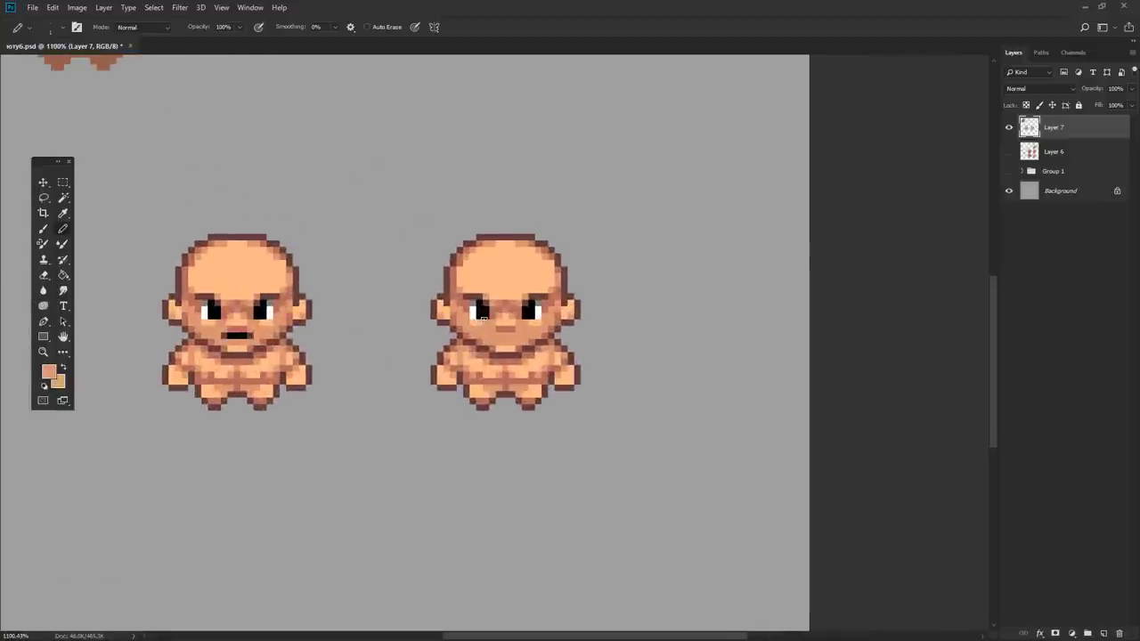
pyautogui.keyDown('alt'); pyautogui.click(511, 346); pyautogui.keyUp('alt')
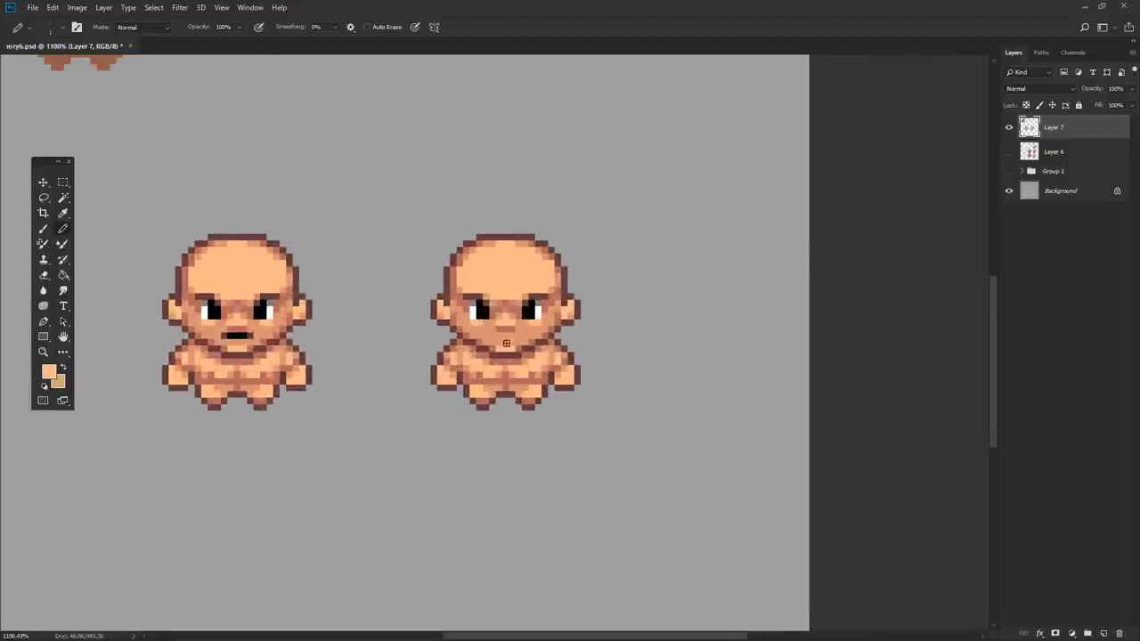
# - Replace the copy's black mouth with soft peach nose and mouth shading
pyautogui.scroll(-3, 501, 374)
pyautogui.scroll(-2, 496, 409)
pyautogui.scroll(4, 495, 383)
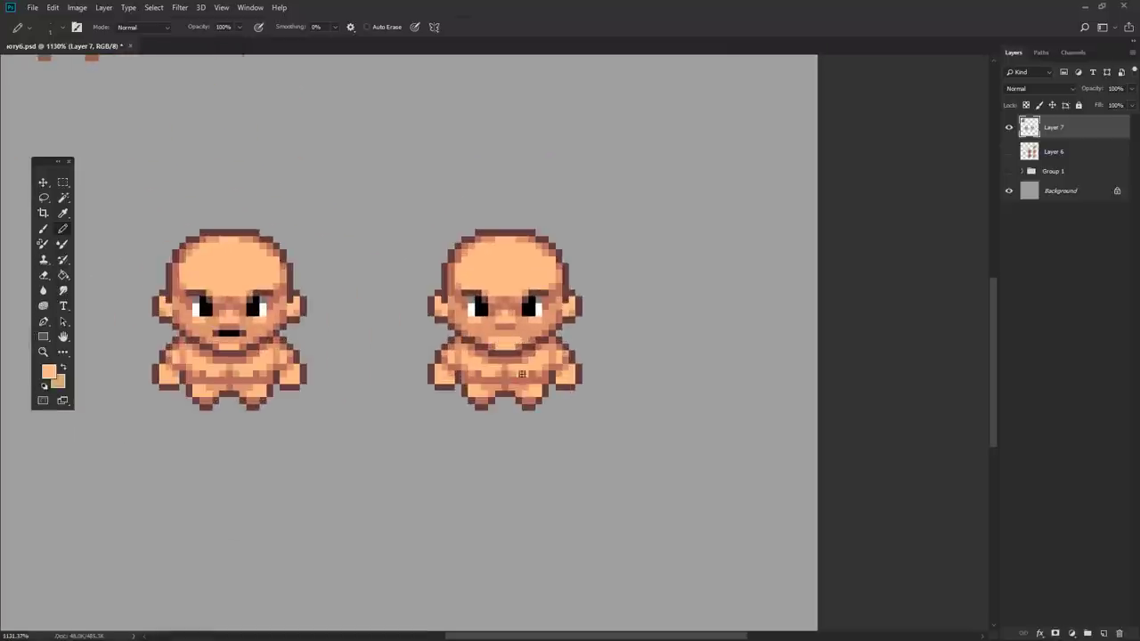
pyautogui.scroll(-5, 440, 428)
pyautogui.scroll(2, 451, 424)
pyautogui.scroll(1, 451, 426)
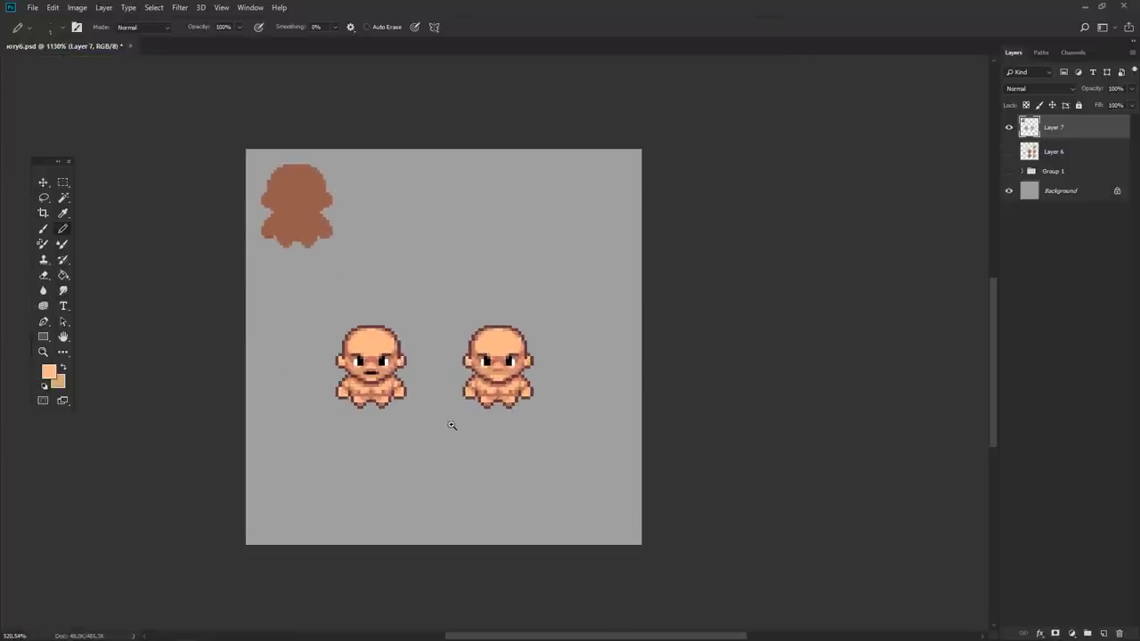
pyautogui.scroll(2, 452, 425)
pyautogui.scroll(2, 471, 412)
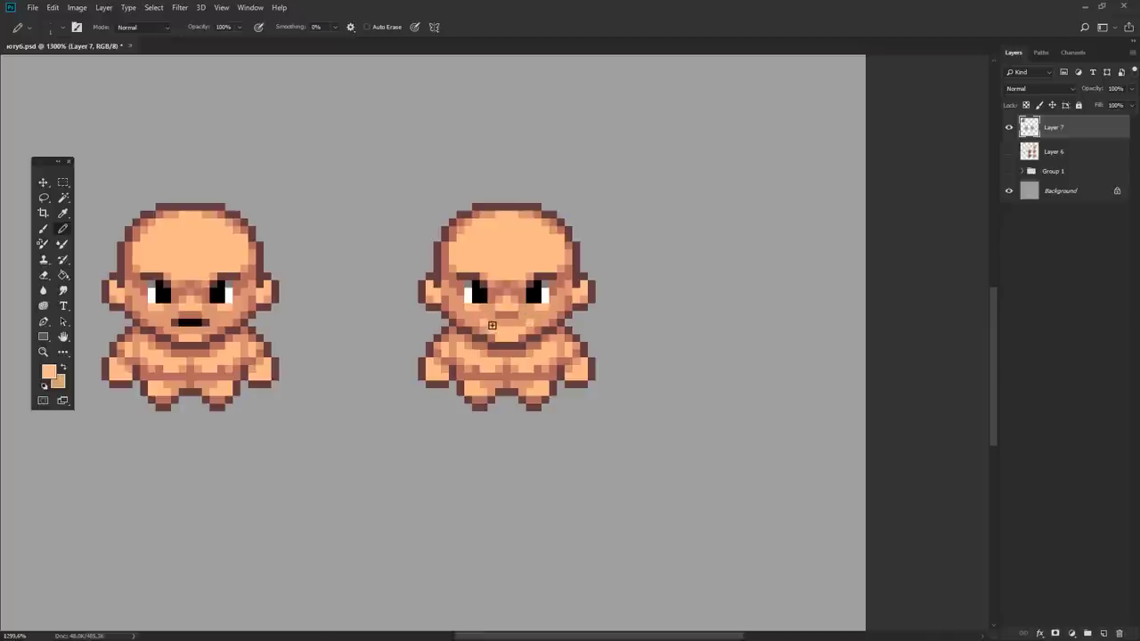
pyautogui.scroll(-3, 440, 337)
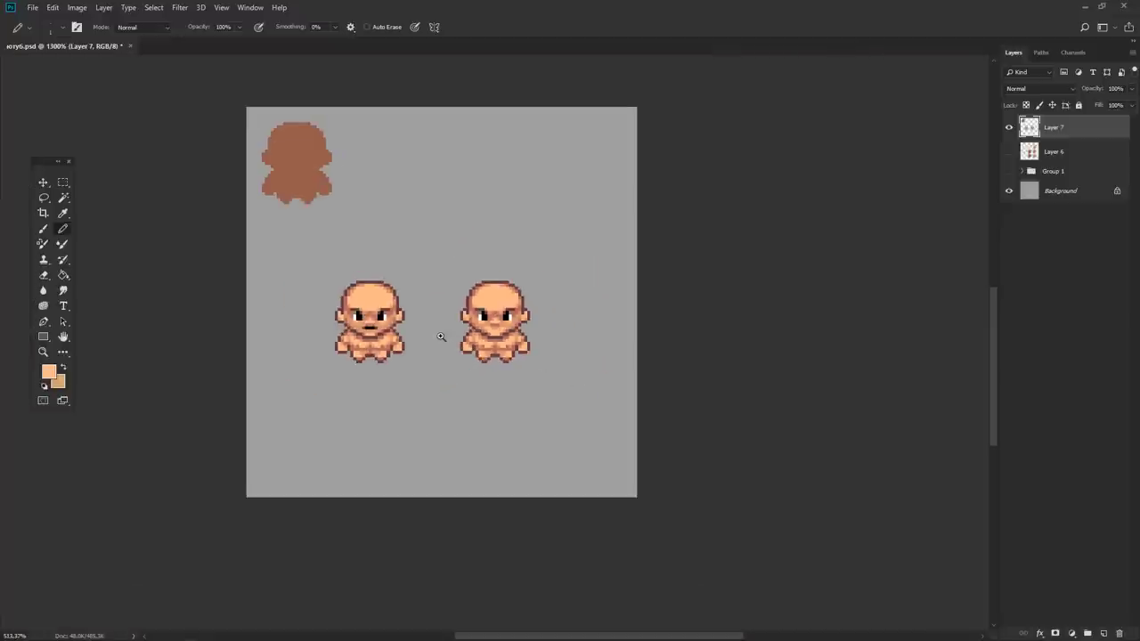
pyautogui.scroll(4, 440, 337)
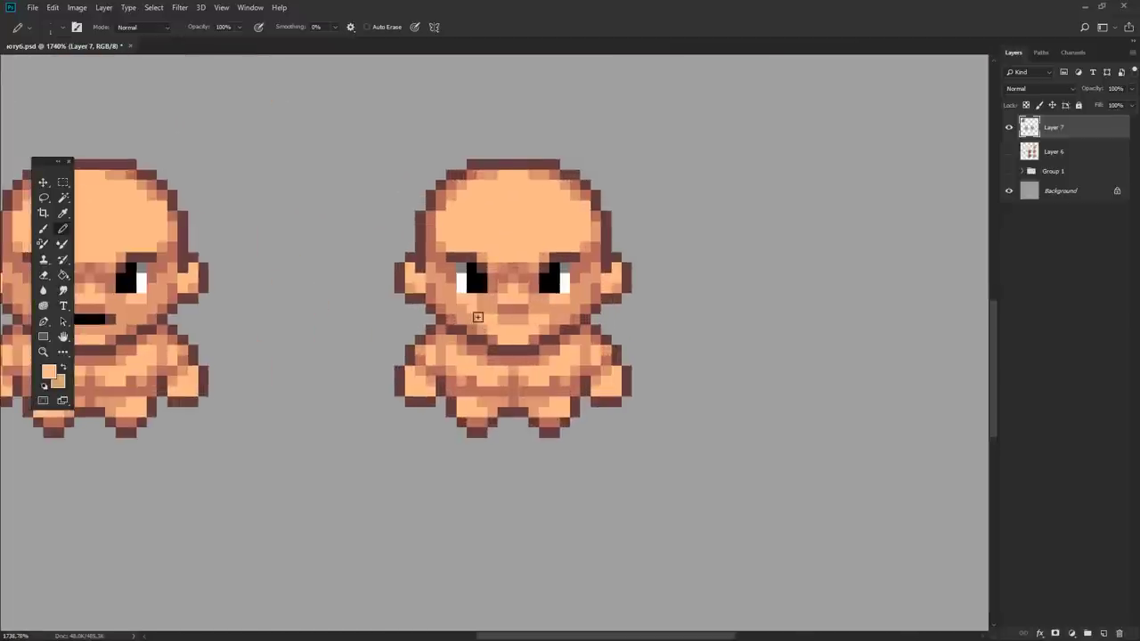
pyautogui.scroll(-2, 504, 329)
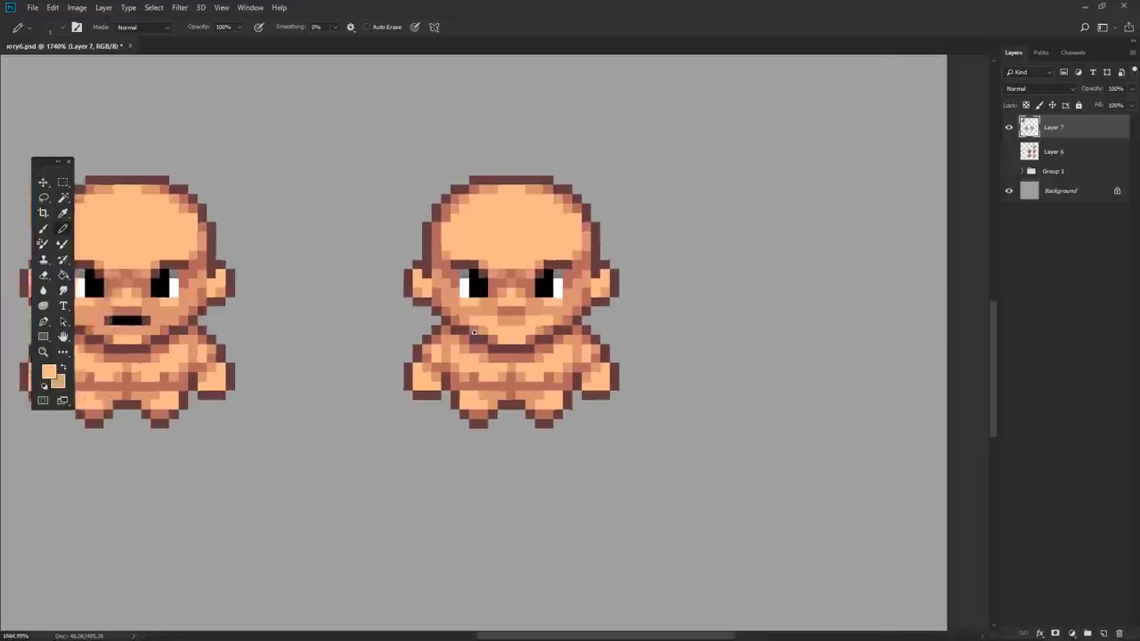
pyautogui.scroll(-2, 434, 334)
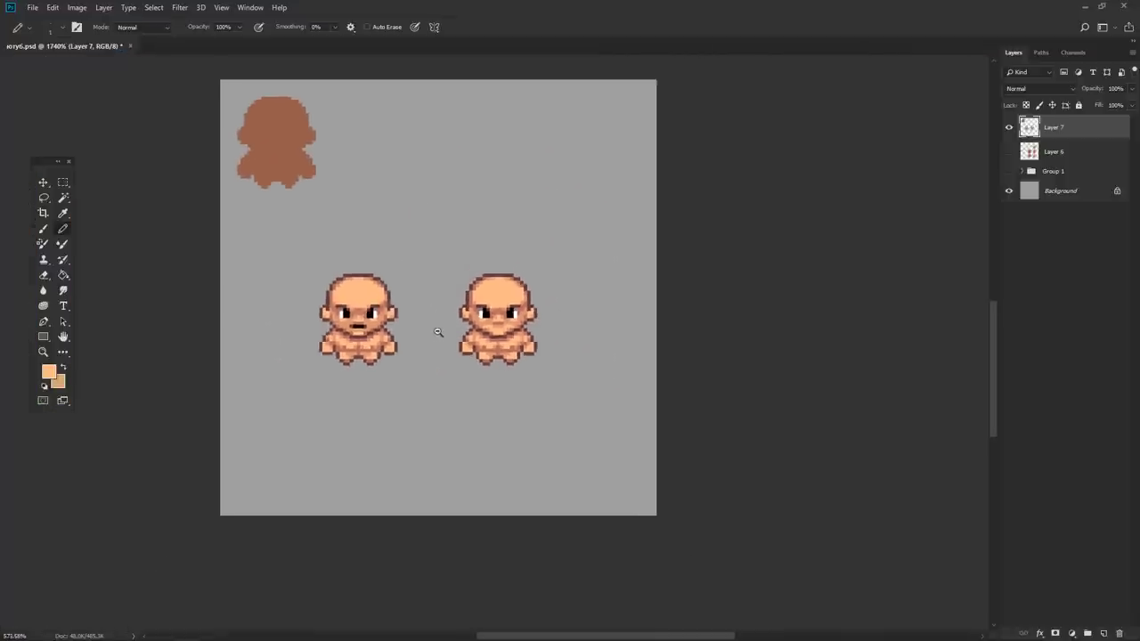
pyautogui.scroll(5, 328, 329)
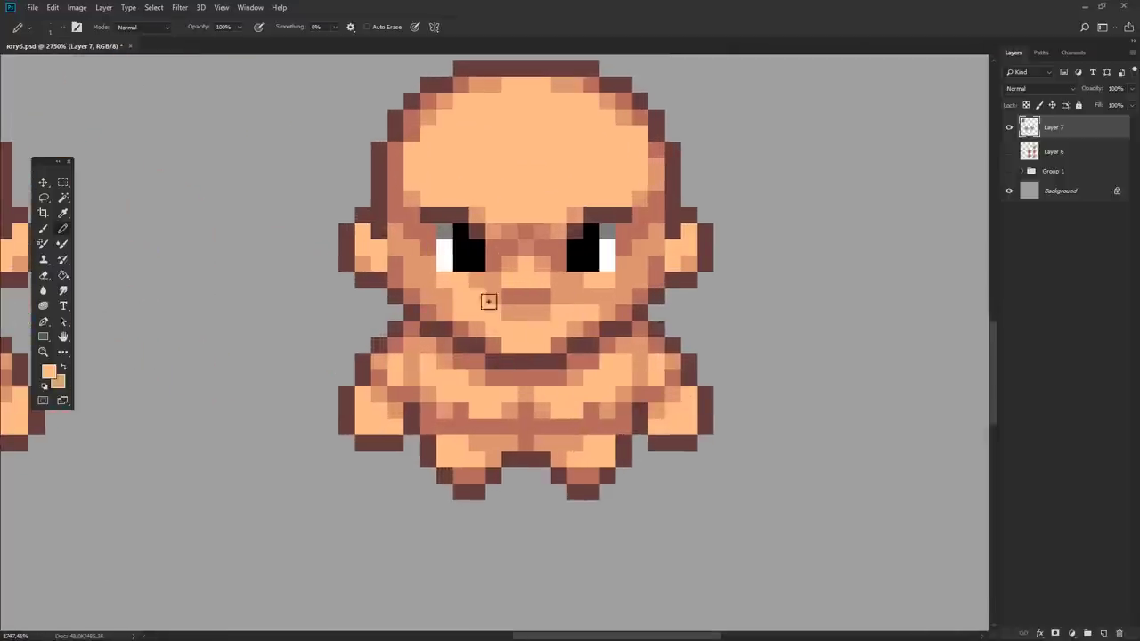
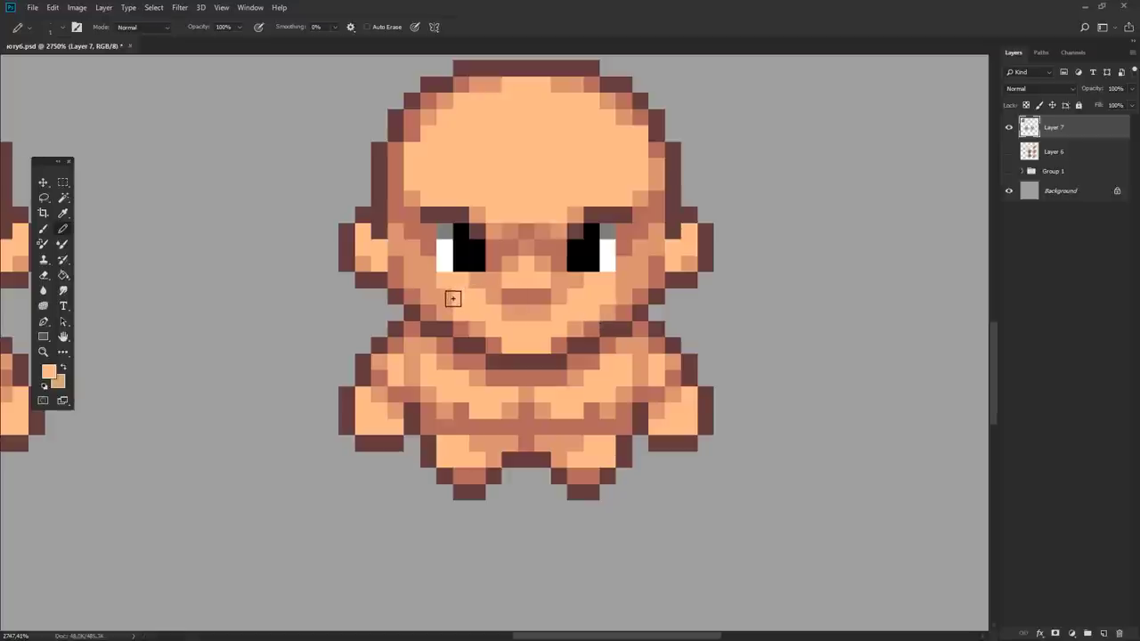
# - Zoom out to see both front-view figures and the brown silhouette, then marquee-select a sprite
pyautogui.scroll(-3, 517, 357)
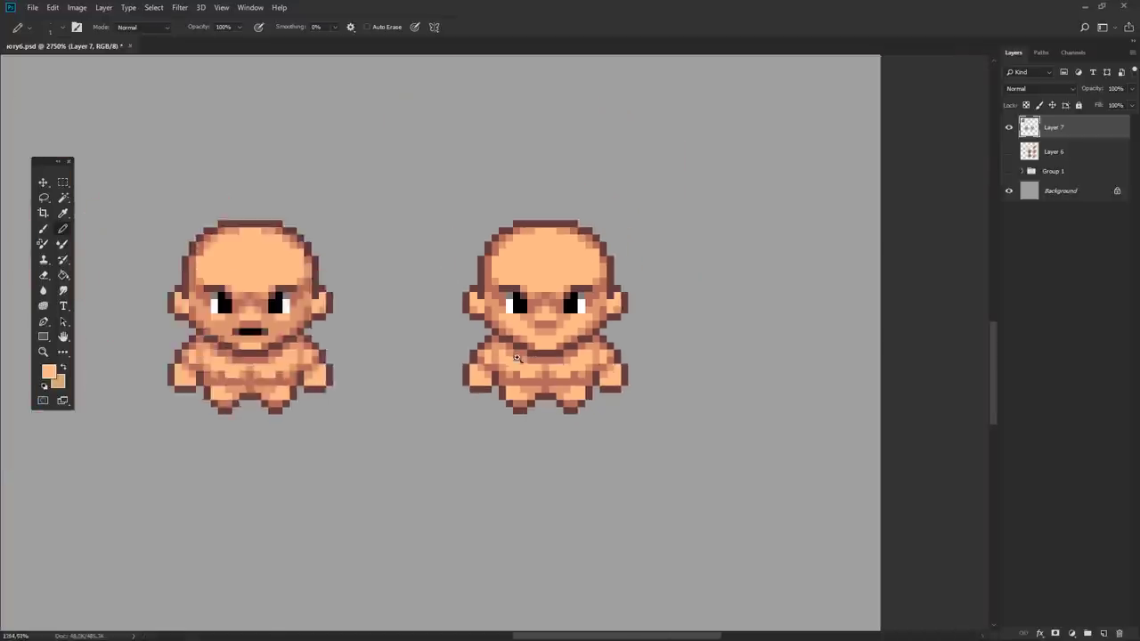
pyautogui.scroll(-2, 516, 357)
pyautogui.scroll(1, 493, 353)
pyautogui.scroll(-1, 697, 382)
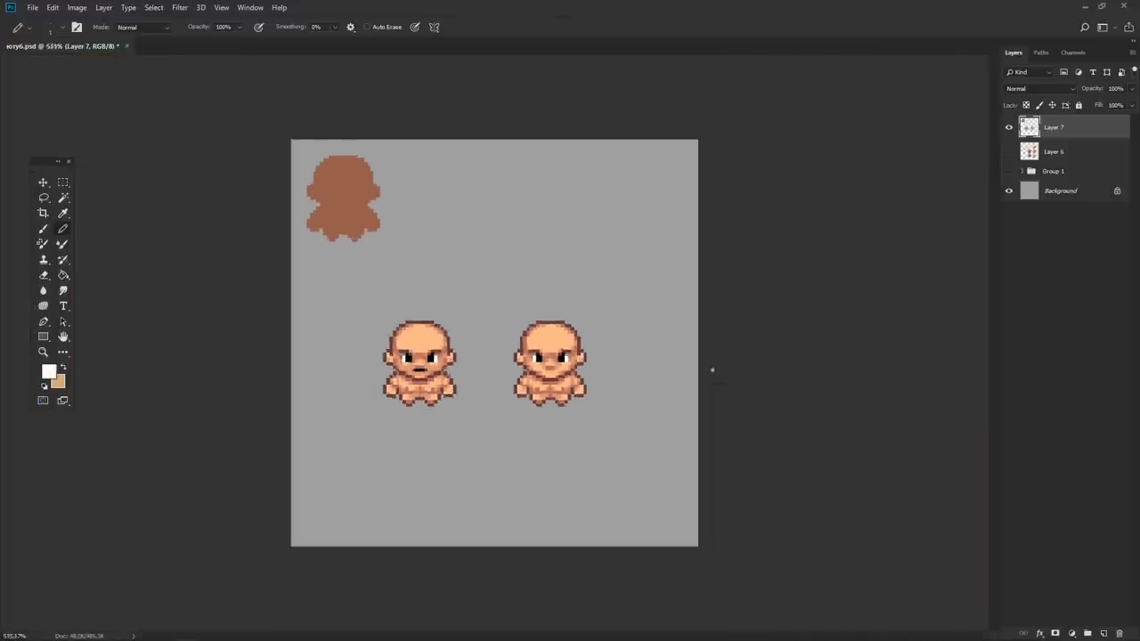
pyautogui.press('m')
pyautogui.moveTo(307, 140); pyautogui.dragTo(398, 247)
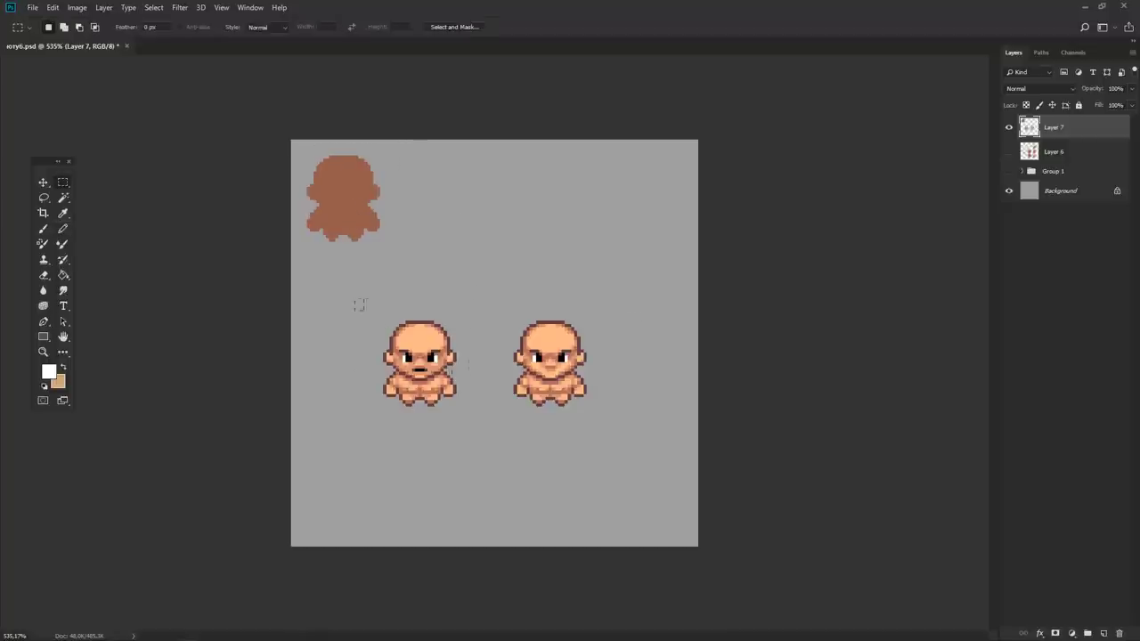
# - Shift both front-view sprites left and place a copy of the right sprite beside them
pyautogui.moveTo(359, 305); pyautogui.dragTo(618, 440)
pyautogui.moveTo(585, 352); pyautogui.dragTo(508, 352)
pyautogui.moveTo(425, 315); pyautogui.dragTo(537, 420)
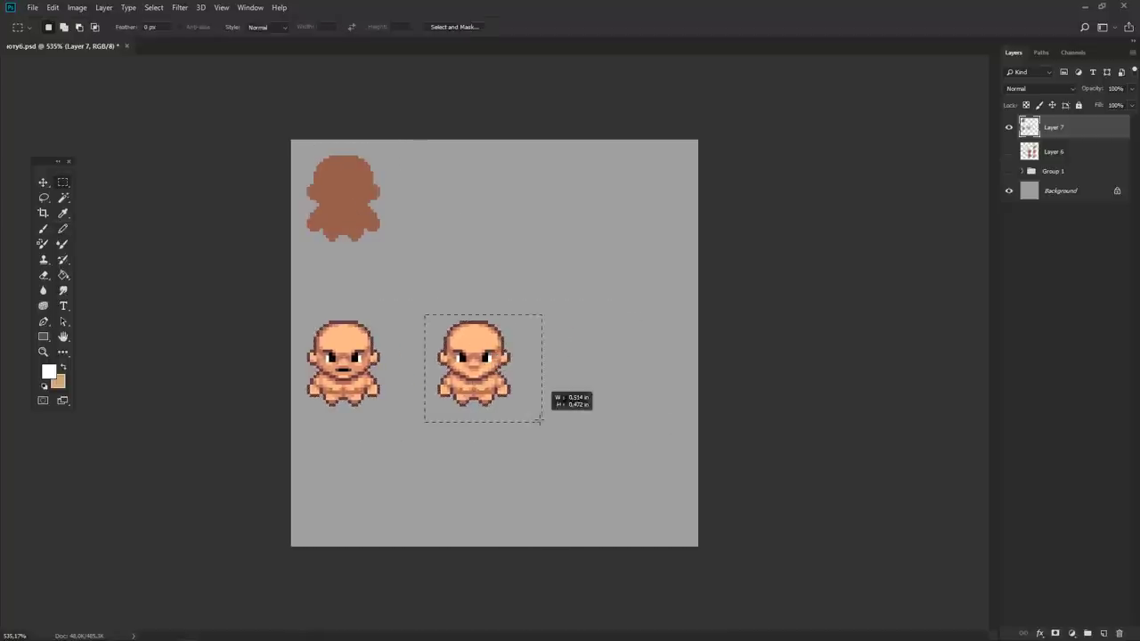
pyautogui.moveTo(472, 357); pyautogui.dragTo(570, 357)
pyautogui.hotkey('ctrl', 'd')
# - Paint over the third sprite's eyes and face in the sampled flat skin tone
pyautogui.moveTo(492, 373); pyautogui.dragTo(624, 367)
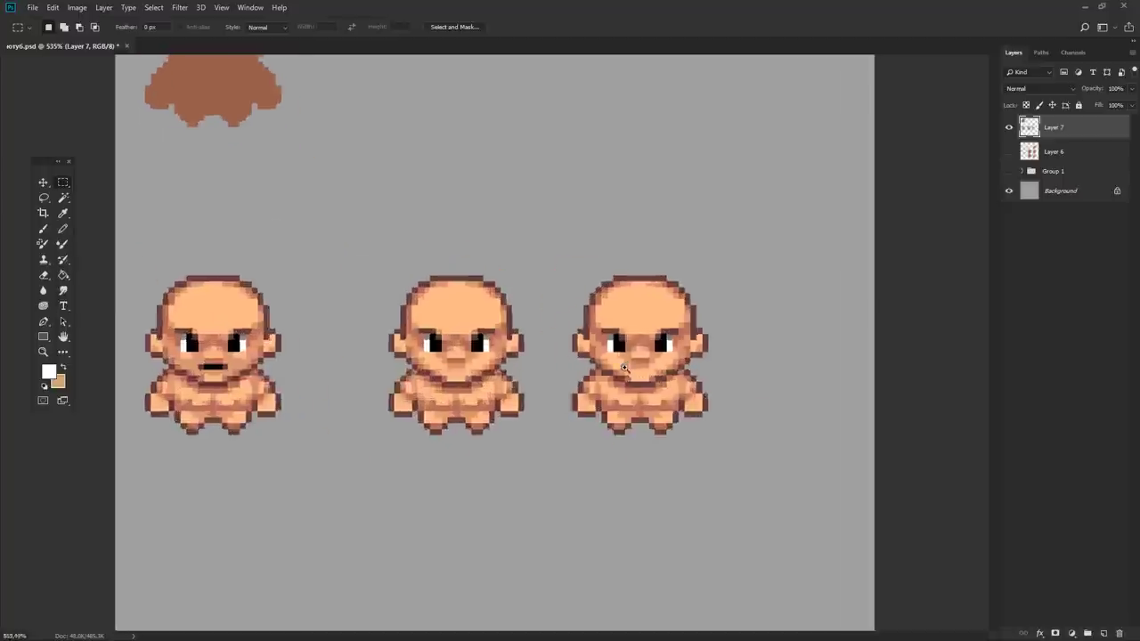
pyautogui.scroll(5, 624, 368)
pyautogui.press('b')
pyautogui.keyDown('alt'); pyautogui.click(582, 285); pyautogui.keyUp('alt')
pyautogui.moveTo(579, 330)
pyautogui.mouseDown()
pyautogui.moveTo(591, 327)
pyautogui.moveTo(561, 308)
pyautogui.moveTo(572, 347)
pyautogui.mouseUp()
pyautogui.moveTo(606, 312)
pyautogui.mouseDown()
pyautogui.moveTo(619, 322)
pyautogui.moveTo(617, 351)
pyautogui.moveTo(651, 365)
pyautogui.moveTo(667, 304)
pyautogui.moveTo(667, 343)
pyautogui.moveTo(685, 304)
pyautogui.mouseUp()
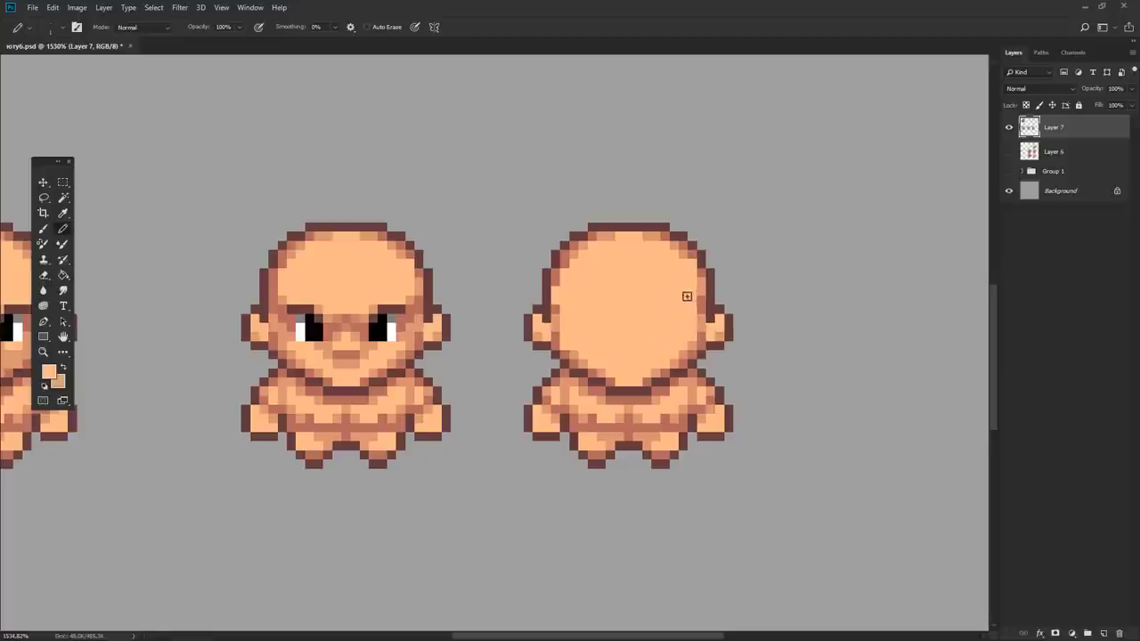
# - Draw a dark brown line under the back-view head and paint out stray dark pixels
pyautogui.scroll(-4, 590, 302)
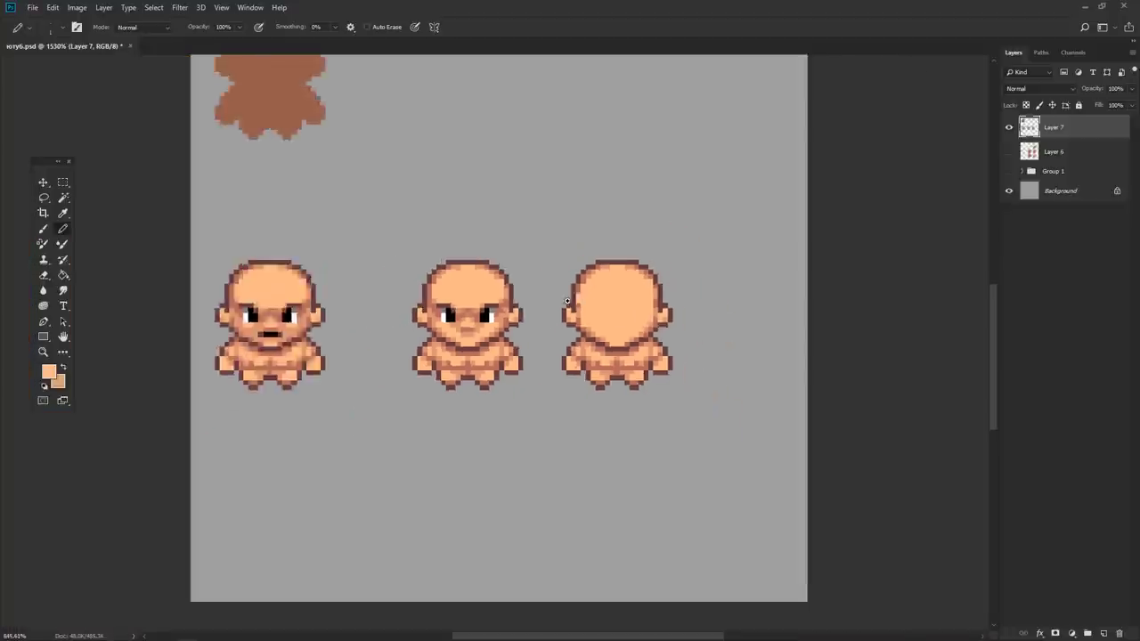
pyautogui.scroll(4, 594, 341)
pyautogui.keyDown('alt'); pyautogui.click(578, 365); pyautogui.keyUp('alt')
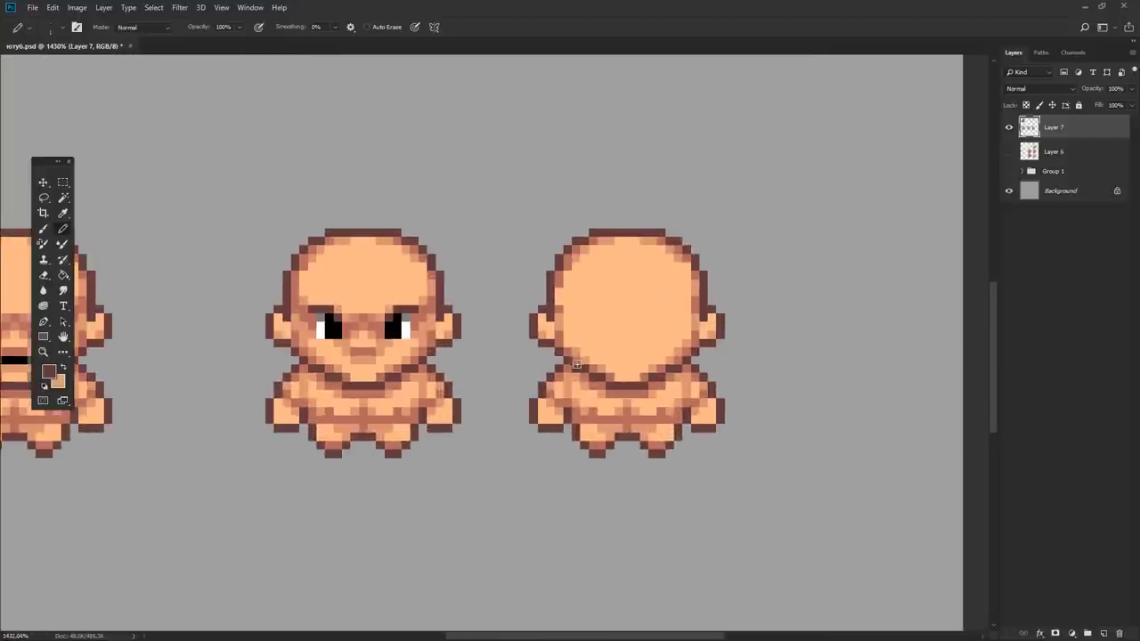
pyautogui.moveTo(576, 364); pyautogui.dragTo(674, 356)
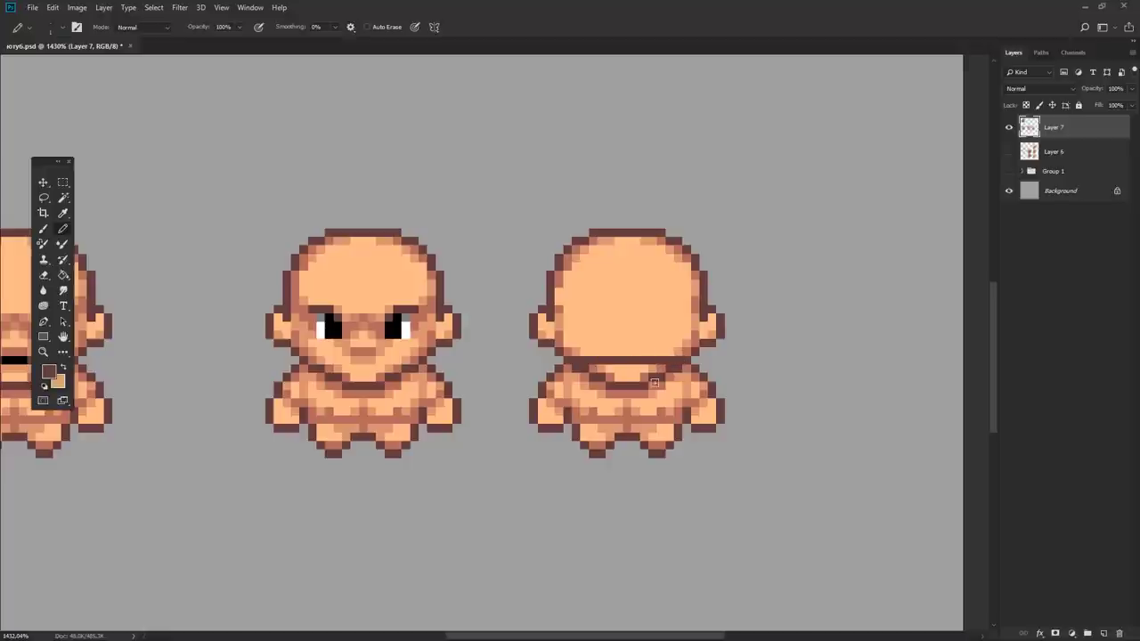
pyautogui.keyDown('alt'); pyautogui.click(595, 389); pyautogui.keyUp('alt')
pyautogui.moveTo(587, 381)
pyautogui.mouseDown()
pyautogui.moveTo(602, 367)
pyautogui.moveTo(638, 392)
pyautogui.moveTo(627, 403)
pyautogui.moveTo(673, 368)
pyautogui.moveTo(681, 380)
pyautogui.moveTo(666, 378)
pyautogui.mouseUp()
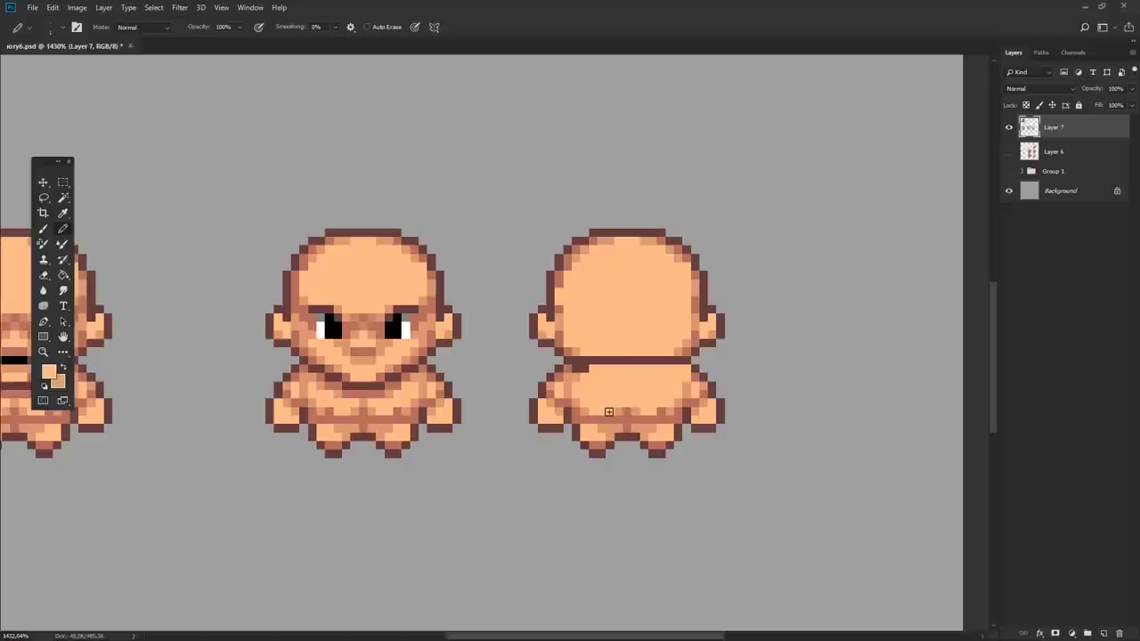
# - Select a body strip below the head, then redraw the neck line in darker brown
pyautogui.press('m')
pyautogui.moveTo(577, 401); pyautogui.dragTo(678, 408)
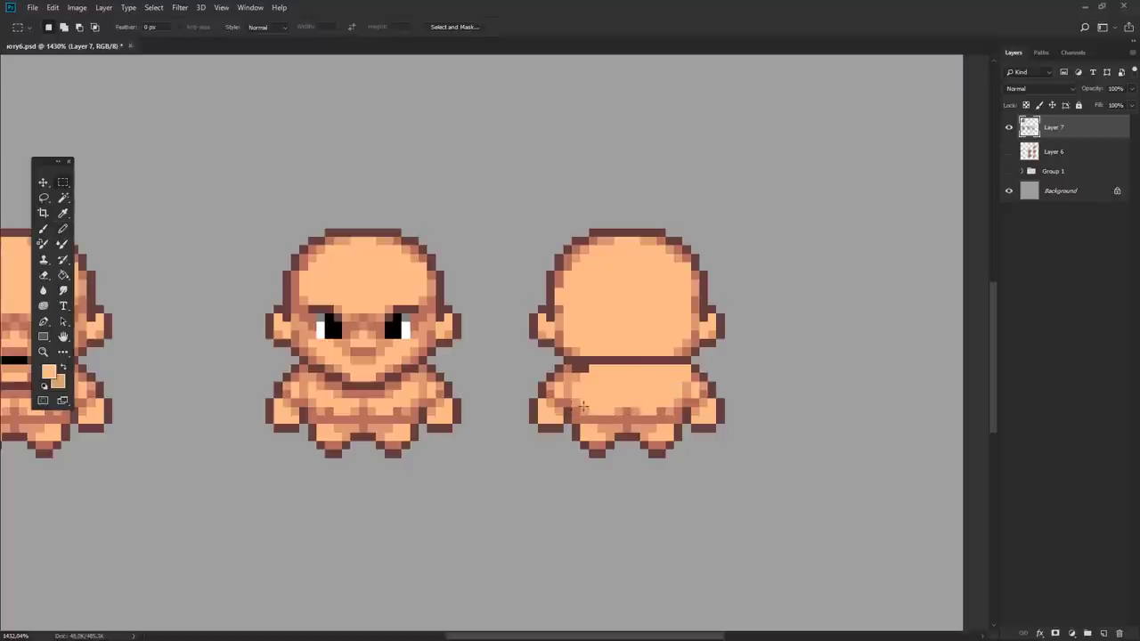
pyautogui.moveTo(581, 400); pyautogui.dragTo(669, 426)
pyautogui.press('b')
pyautogui.hotkey('ctrl', 'd')
pyautogui.keyDown('alt'); pyautogui.click(634, 414); pyautogui.keyUp('alt')
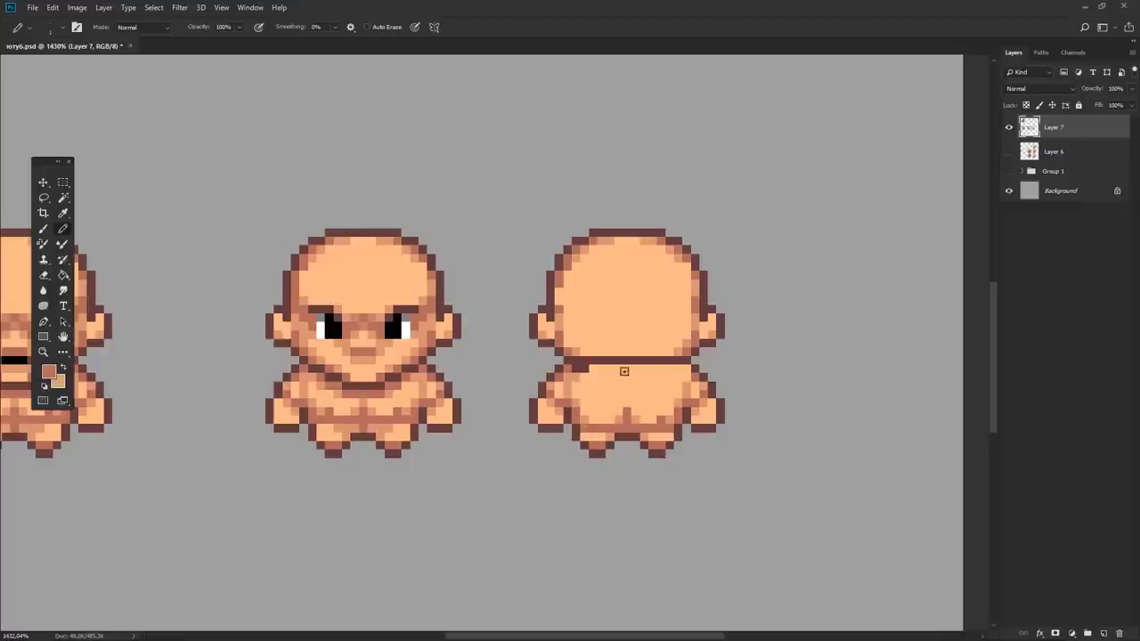
pyautogui.moveTo(626, 386)
pyautogui.mouseDown()
pyautogui.moveTo(621, 373)
pyautogui.moveTo(635, 366)
pyautogui.moveTo(690, 367)
pyautogui.mouseUp()
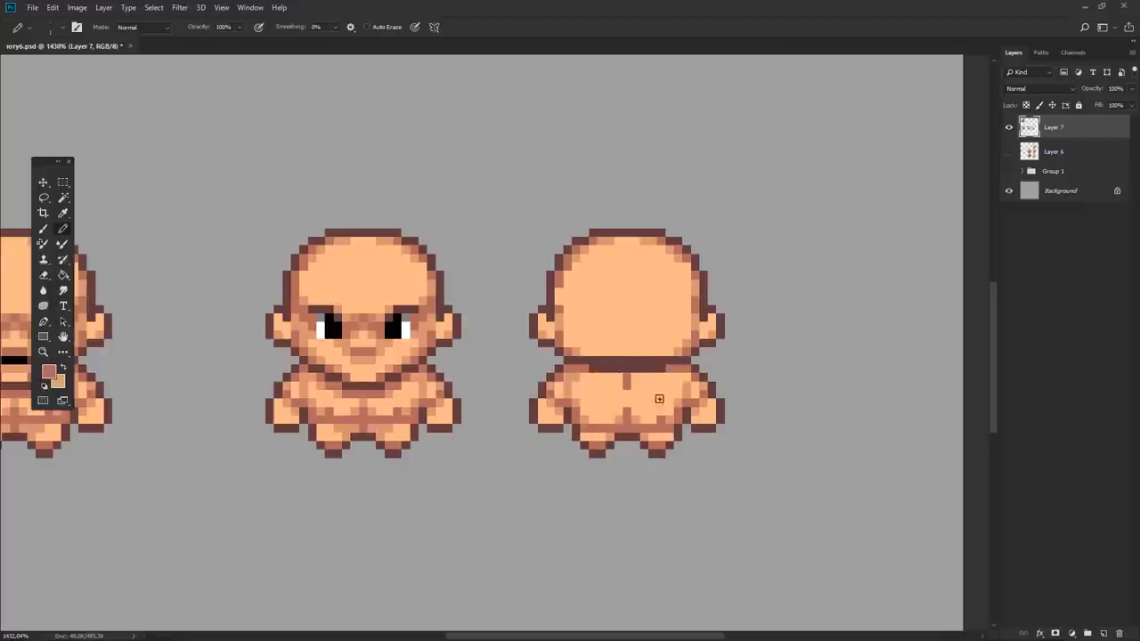
pyautogui.moveTo(589, 362); pyautogui.dragTo(664, 361)
# - Sample the light peach skin colour from the back-view figure
pyautogui.keyDown('alt'); pyautogui.click(603, 360); pyautogui.keyUp('alt')
pyautogui.scroll(-5, 620, 343)
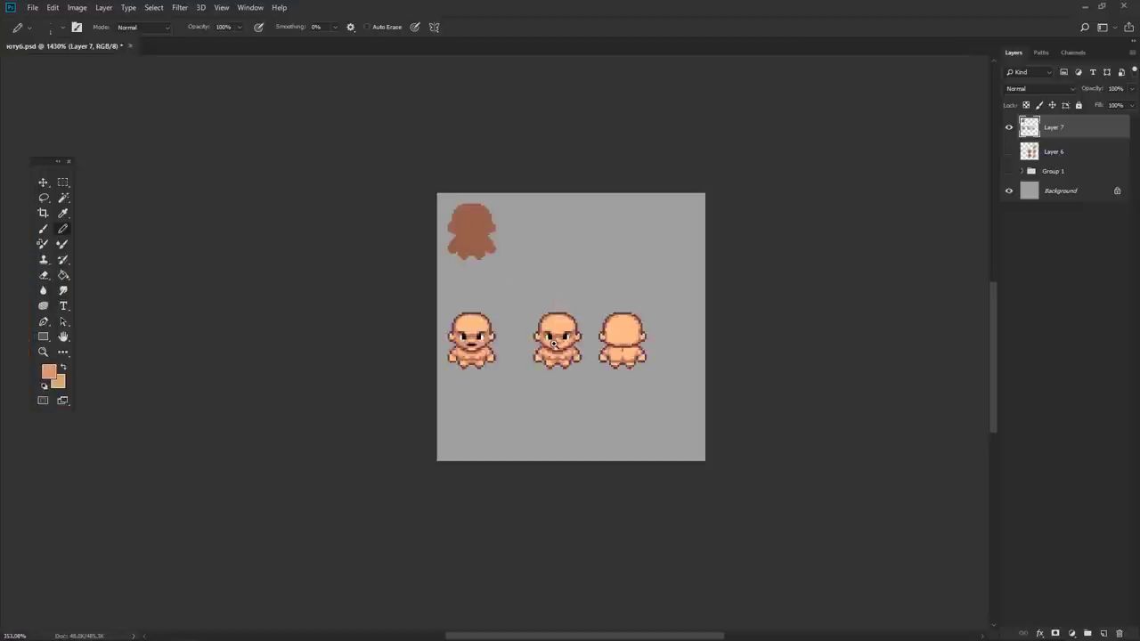
pyautogui.scroll(4, 620, 369)
pyautogui.scroll(1, 620, 370)
pyautogui.keyDown('alt'); pyautogui.click(682, 345); pyautogui.keyUp('alt')
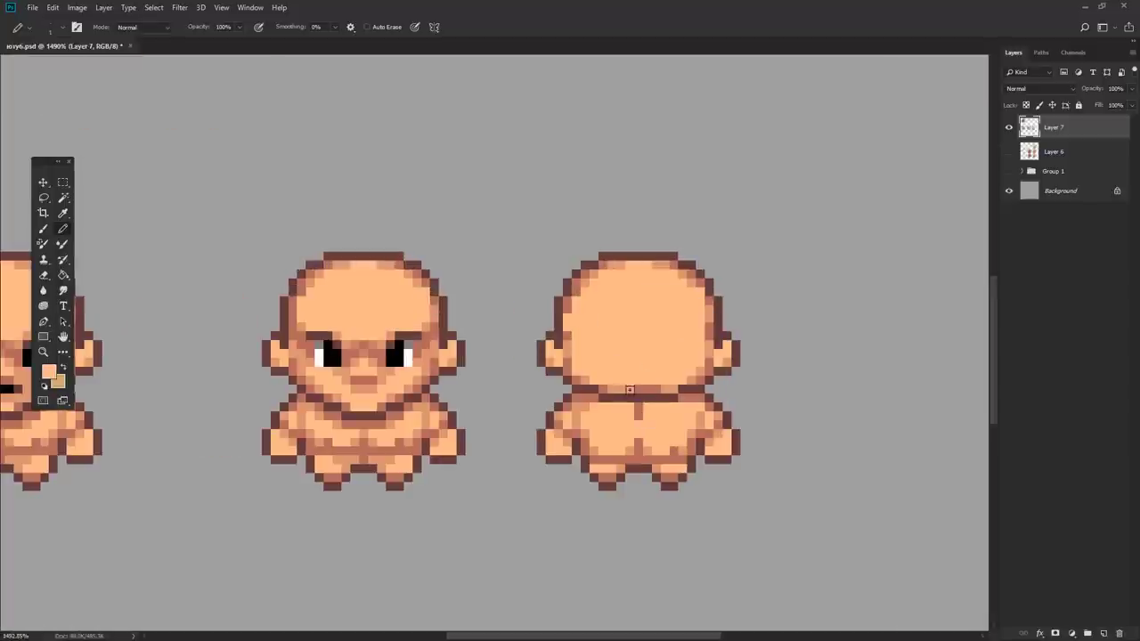
pyautogui.scroll(-5, 668, 360)
pyautogui.scroll(4, 672, 359)
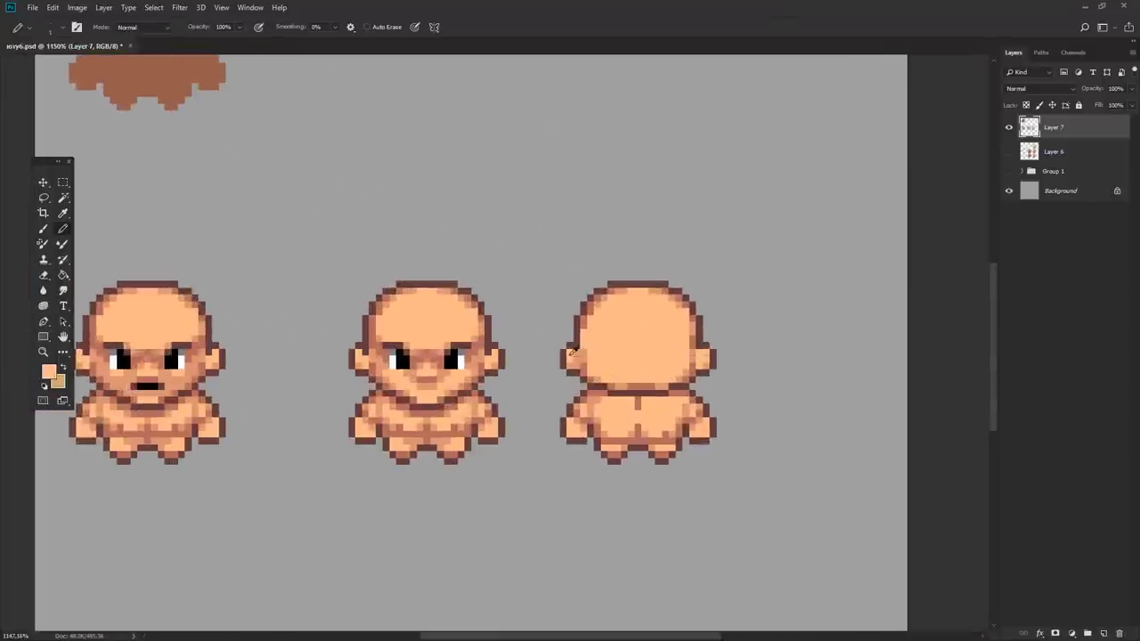
# - Shade across the back of the neck with a darker peach
pyautogui.scroll(-4, 708, 347)
pyautogui.scroll(4, 708, 348)
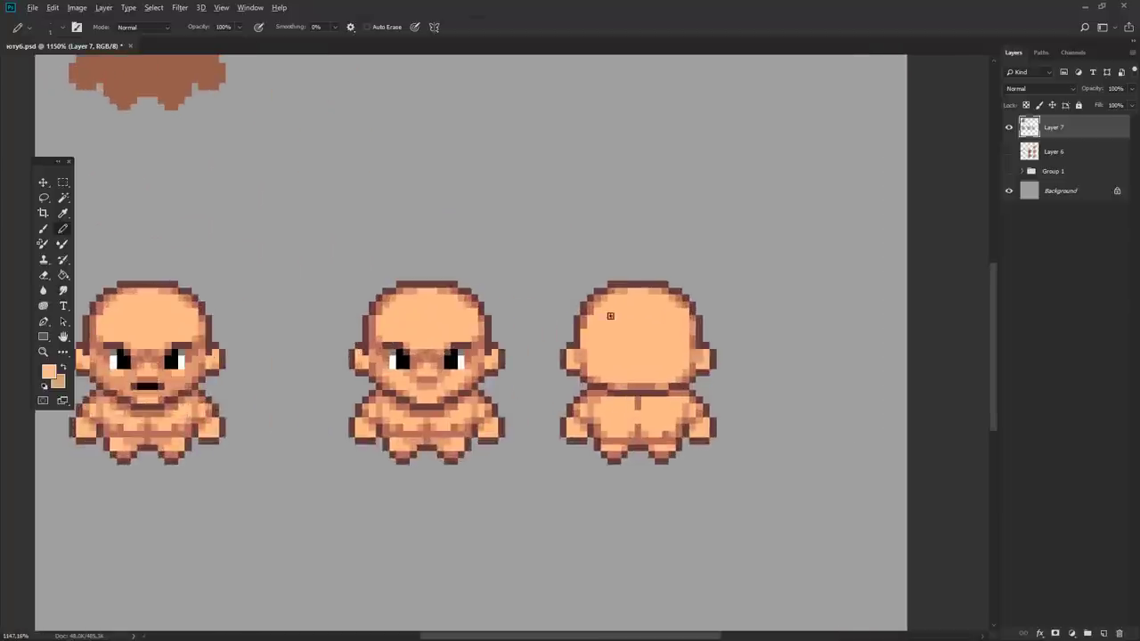
pyautogui.keyDown('alt'); pyautogui.click(588, 366); pyautogui.keyUp('alt')
pyautogui.moveTo(588, 371); pyautogui.dragTo(667, 370)
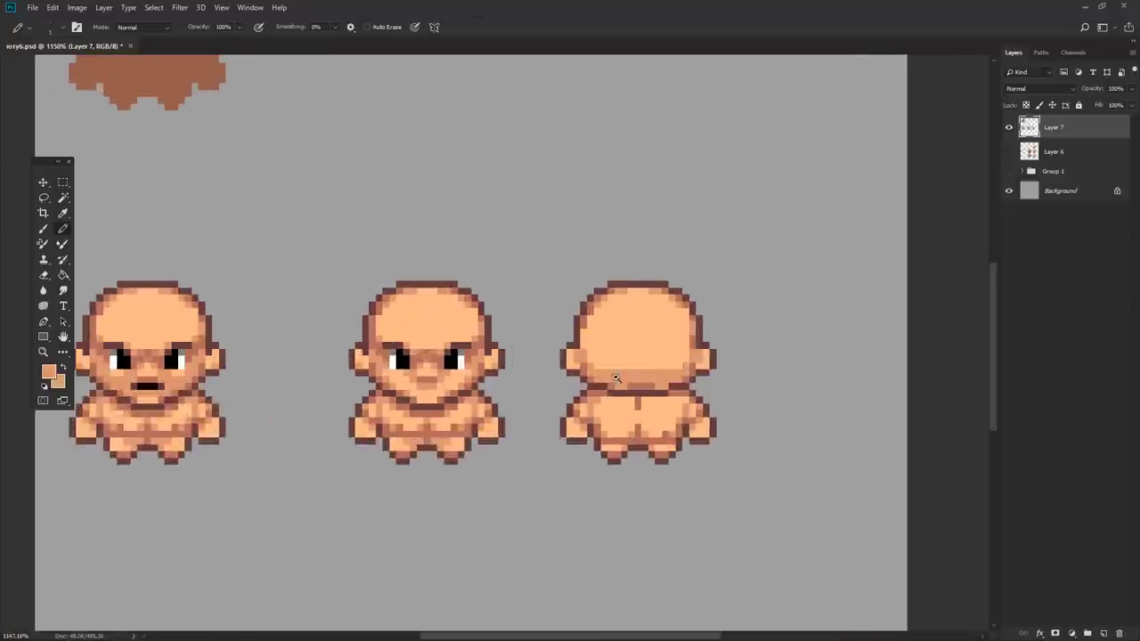
pyautogui.scroll(-2, 605, 371)
pyautogui.scroll(1, 664, 366)
pyautogui.scroll(1, 615, 364)
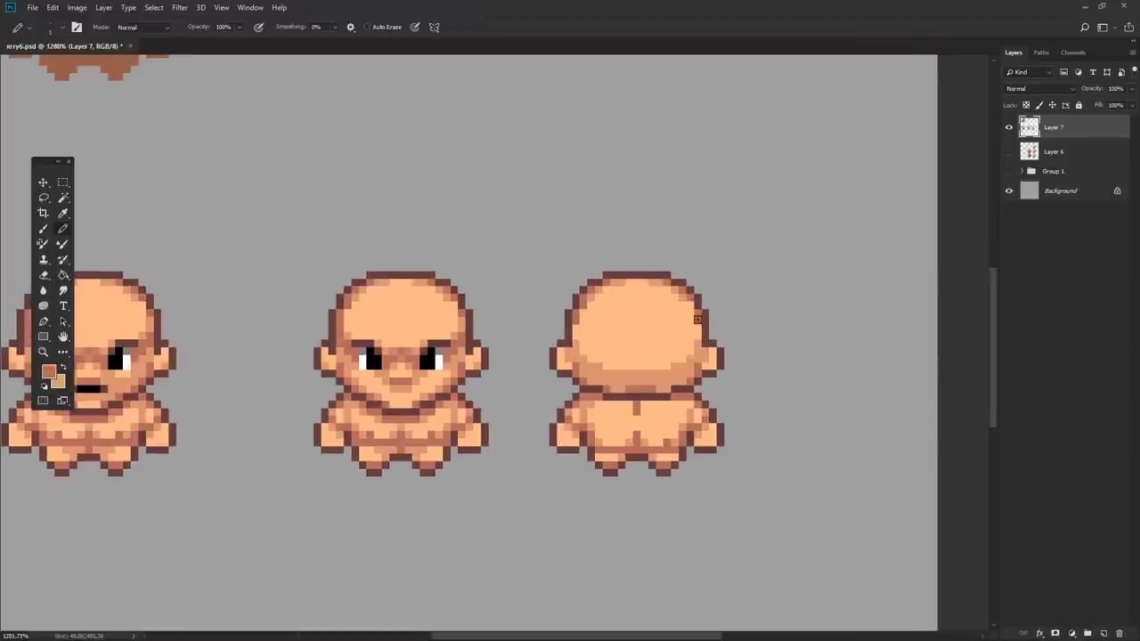
# - Extend the dark line below the neck using a deeper brown
pyautogui.keyDown('alt'); pyautogui.click(596, 306); pyautogui.keyUp('alt')
pyautogui.scroll(-5, 681, 312)
pyautogui.scroll(5, 659, 374)
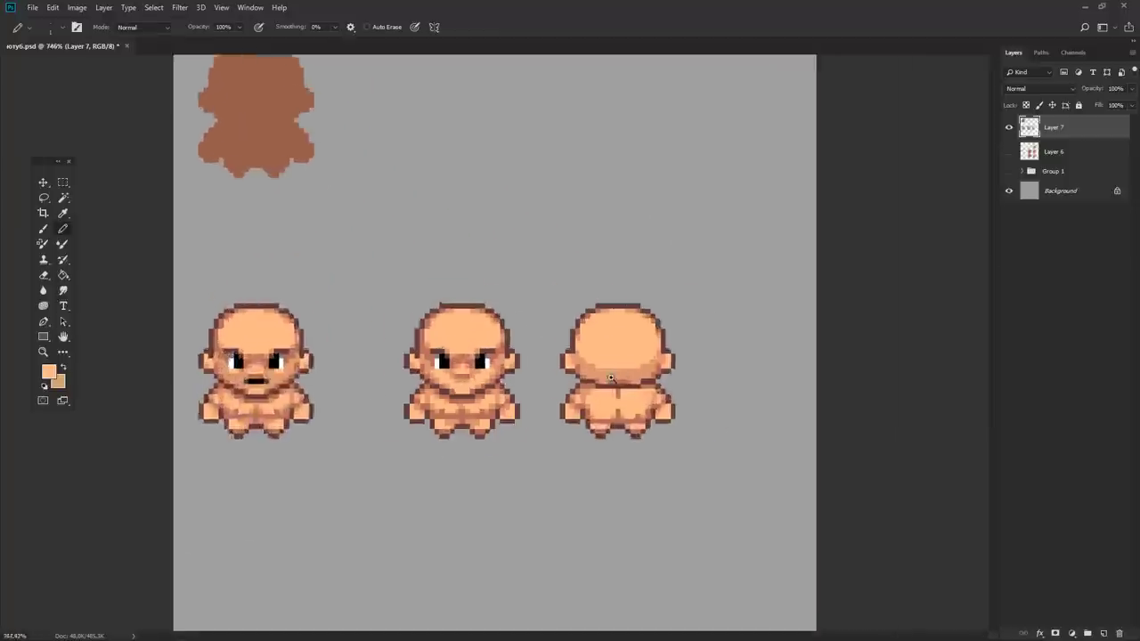
pyautogui.keyDown('alt'); pyautogui.click(648, 387); pyautogui.keyUp('alt')
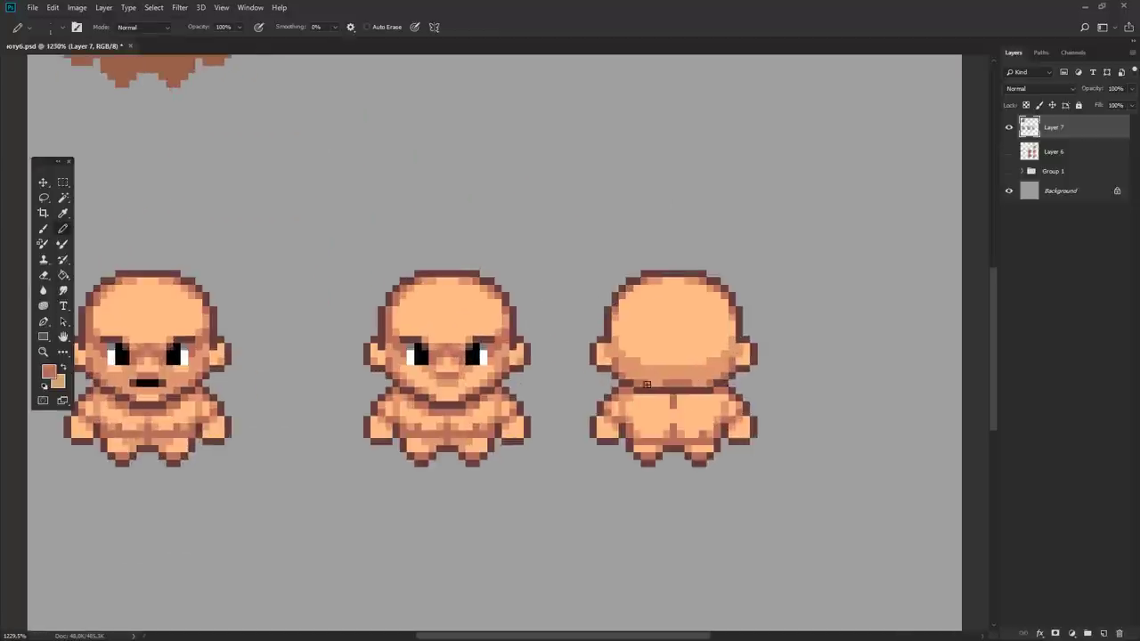
pyautogui.keyDown('alt'); pyautogui.click(659, 384); pyautogui.keyUp('alt')
pyautogui.scroll(-5, 659, 385)
pyautogui.scroll(5, 659, 384)
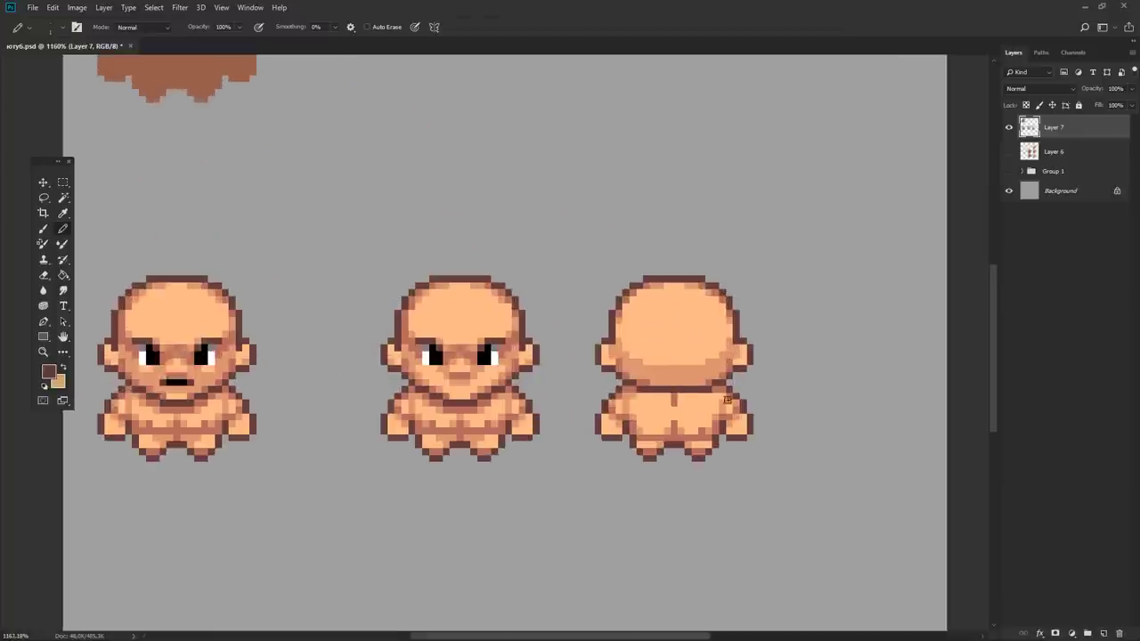
pyautogui.moveTo(657, 394); pyautogui.dragTo(692, 397)
pyautogui.keyDown('alt'); pyautogui.click(678, 378); pyautogui.keyUp('alt')
pyautogui.scroll(-5, 708, 389)
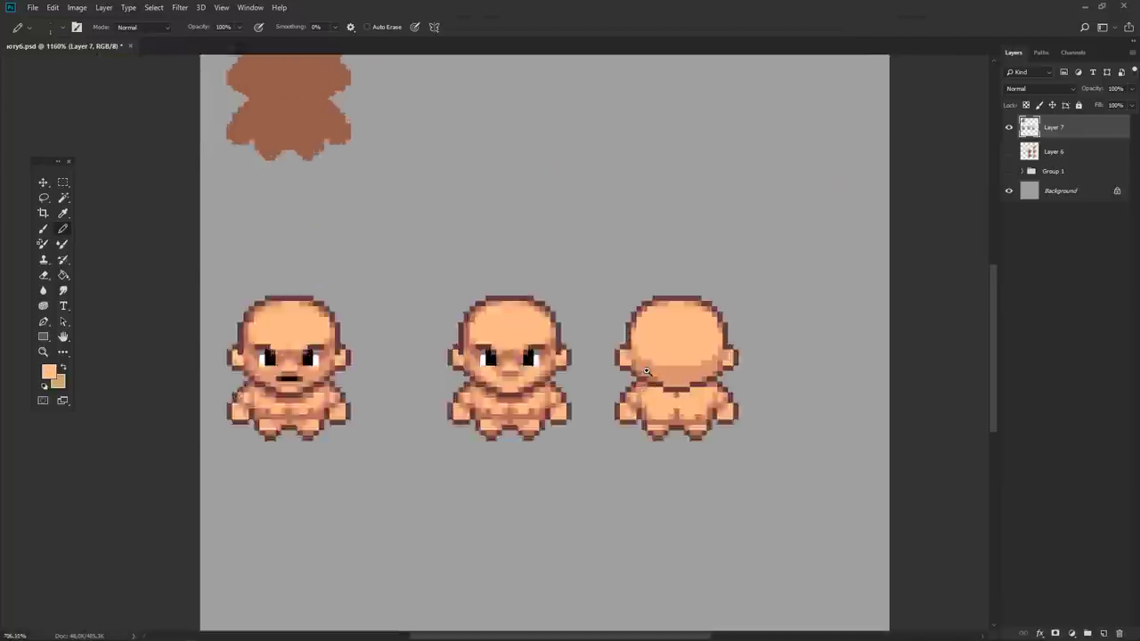
pyautogui.scroll(6, 643, 390)
# - Add slightly darker peach shading pixels at the neck
pyautogui.keyDown('alt'); pyautogui.click(643, 391); pyautogui.keyUp('alt')
pyautogui.scroll(-5, 693, 392)
pyautogui.scroll(5, 636, 382)
pyautogui.keyDown('alt'); pyautogui.click(636, 382); pyautogui.keyUp('alt')
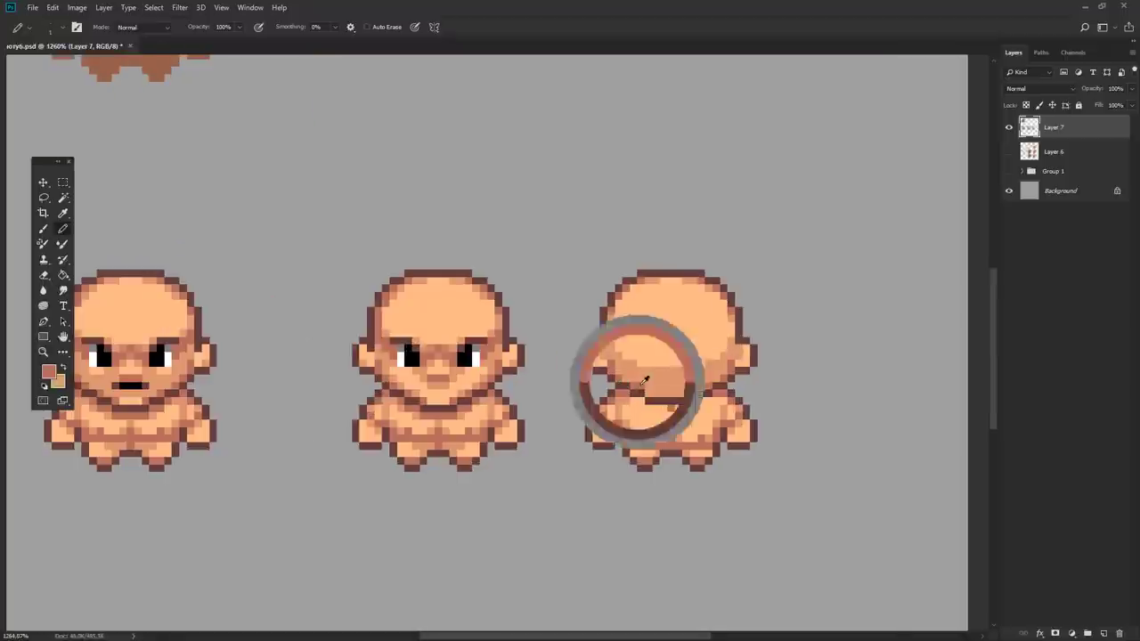
pyautogui.keyDown('alt'); pyautogui.click(641, 385); pyautogui.keyUp('alt')
pyautogui.scroll(-5, 641, 384)
pyautogui.scroll(5, 654, 392)
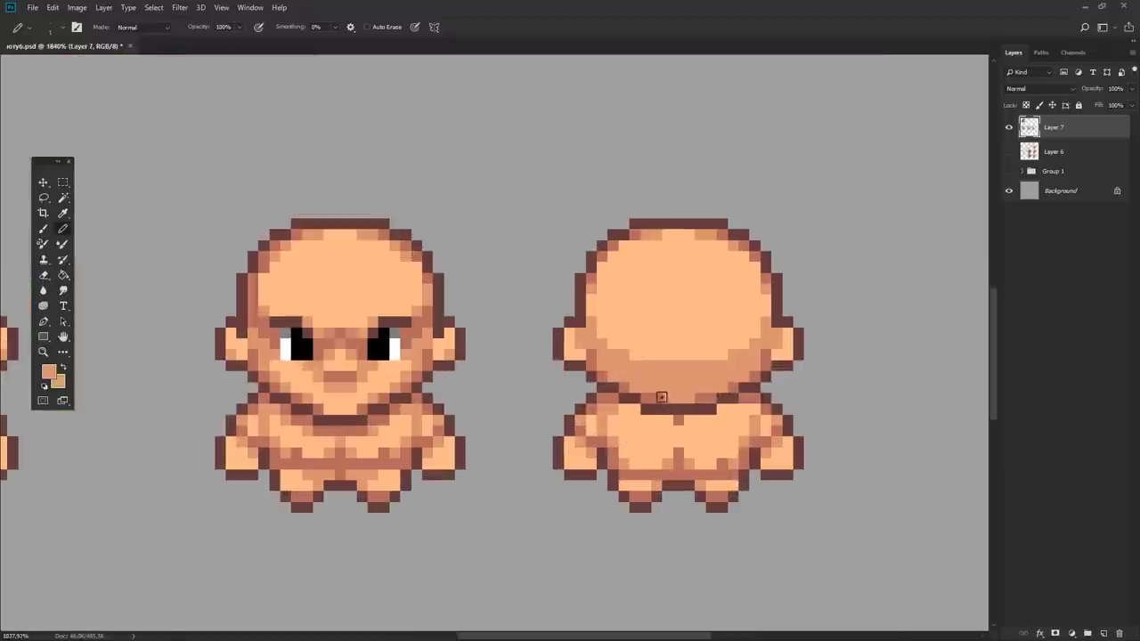
pyautogui.scroll(-2, 659, 392)
pyautogui.scroll(-3, 664, 377)
# - Paint half-strength darker shading on the back at 50% opacity, then restore 100%
pyautogui.press('5')
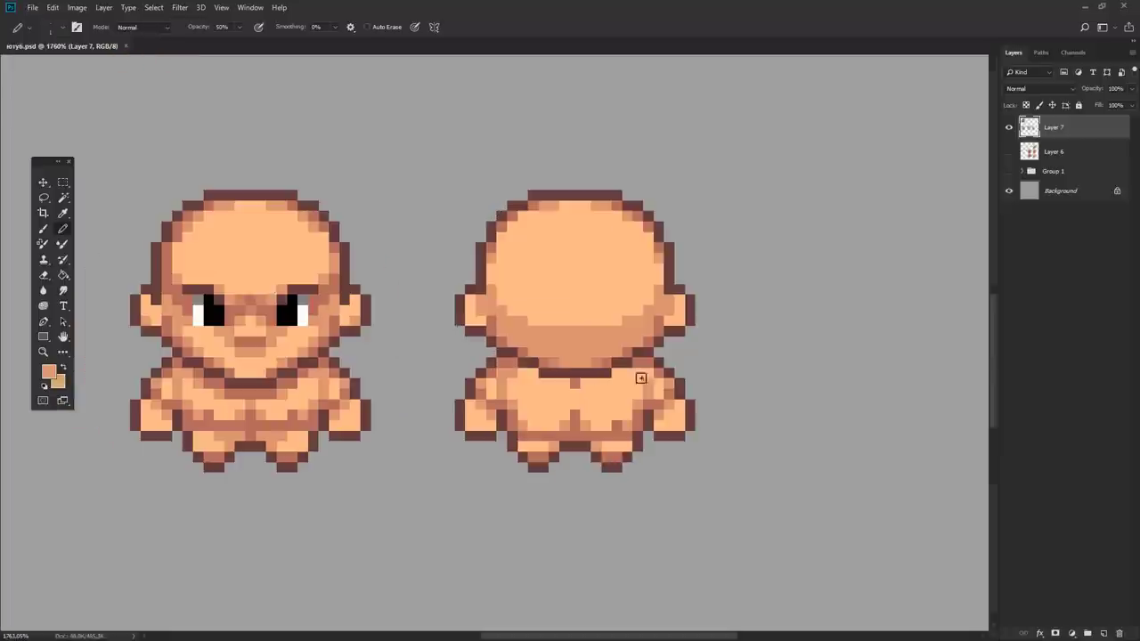
pyautogui.scroll(5, 686, 372)
pyautogui.keyDown('alt'); pyautogui.click(620, 371); pyautogui.keyUp('alt')
pyautogui.press('0')
pyautogui.keyDown('alt'); pyautogui.click(526, 374); pyautogui.keyUp('alt')
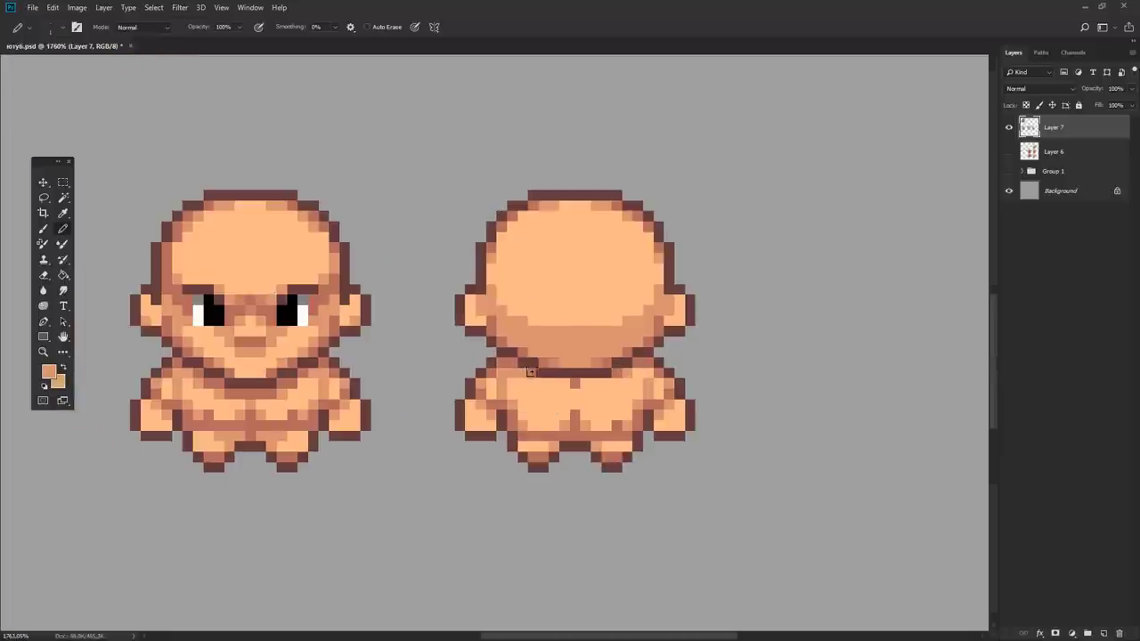
pyautogui.scroll(-2, 585, 392)
pyautogui.scroll(1, 633, 379)
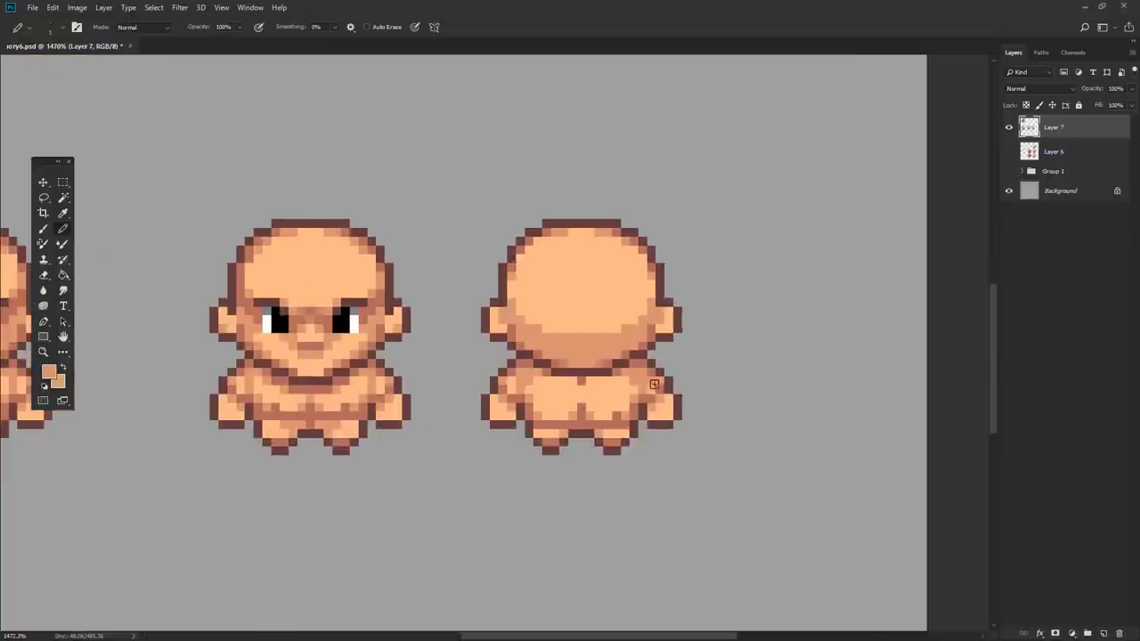
pyautogui.keyDown('alt'); pyautogui.click(513, 387); pyautogui.keyUp('alt')
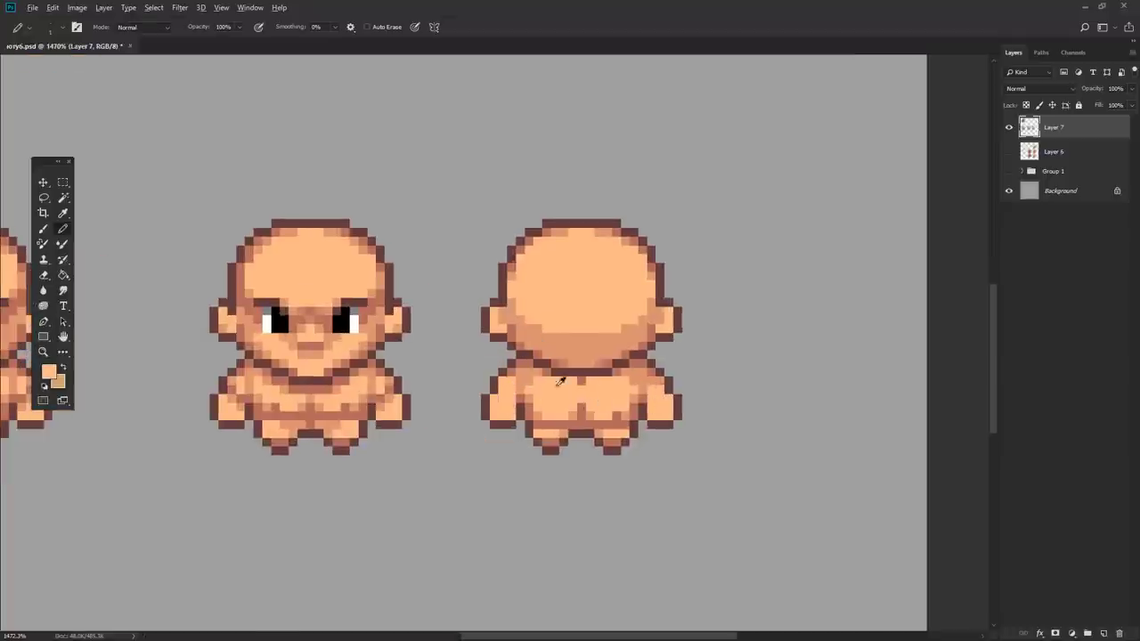
# - Sample the darker brown shading colour on the back-view figure
pyautogui.scroll(-5, 651, 387)
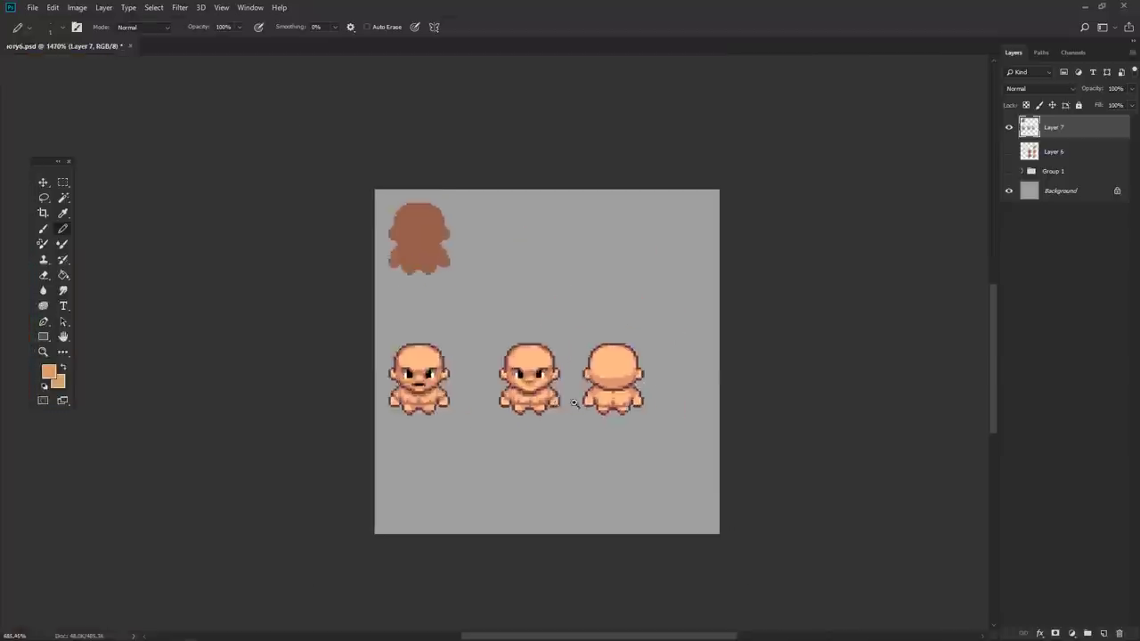
pyautogui.scroll(4, 621, 394)
pyautogui.keyDown('alt'); pyautogui.click(563, 414); pyautogui.keyUp('alt')
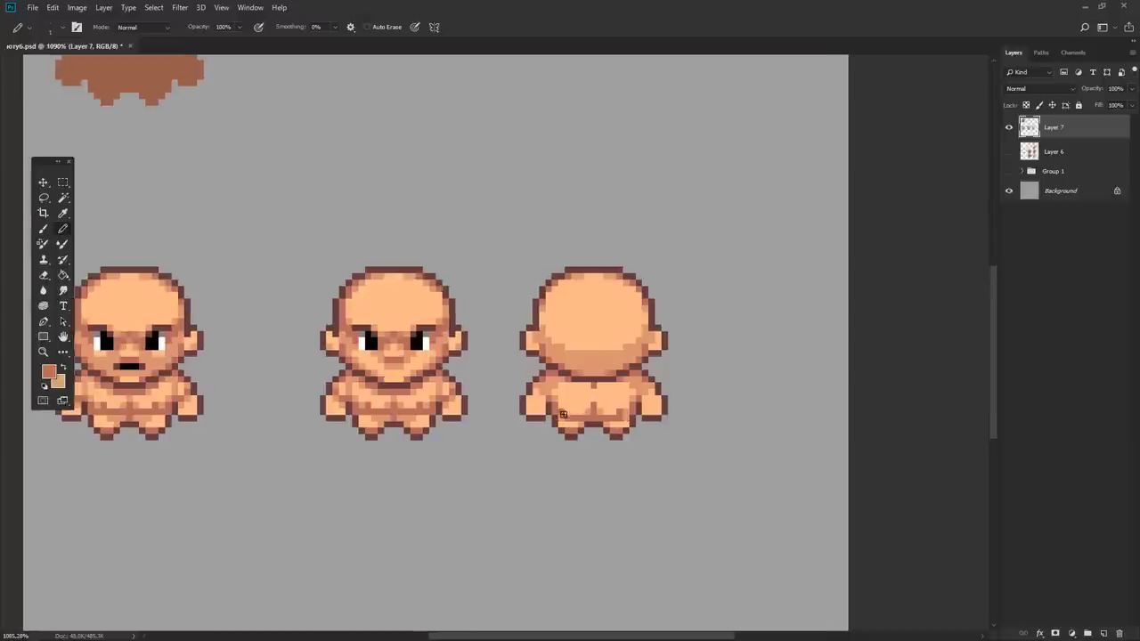
pyautogui.scroll(-5, 567, 412)
pyautogui.scroll(4, 584, 394)
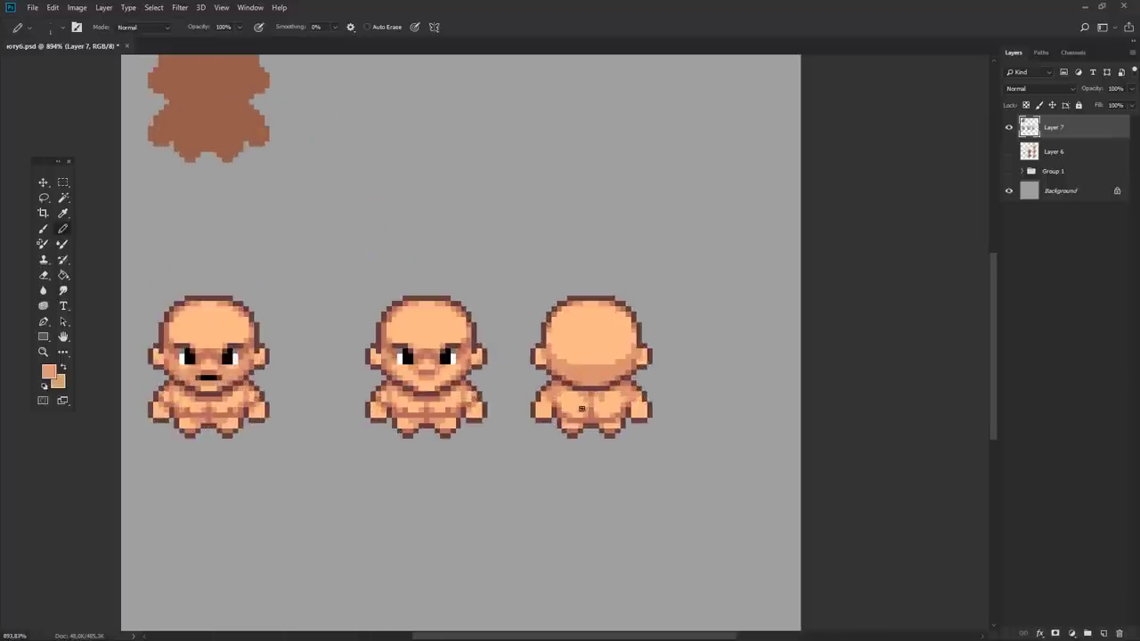
pyautogui.scroll(-3, 616, 397)
pyautogui.scroll(4, 610, 399)
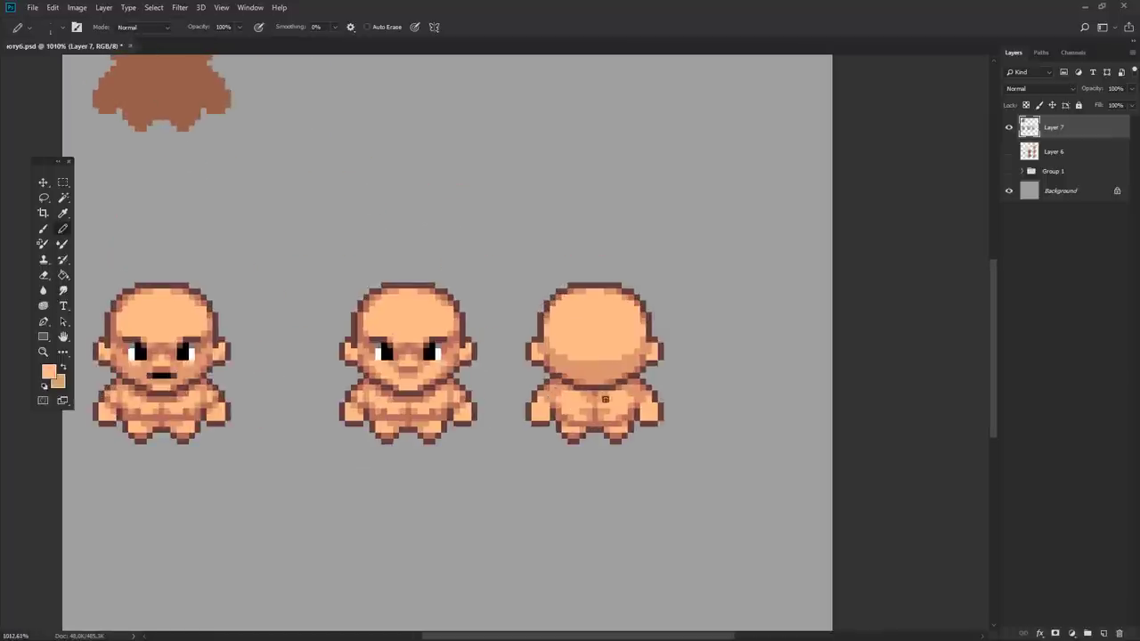
pyautogui.scroll(-4, 605, 399)
pyautogui.scroll(4, 570, 388)
pyautogui.scroll(-1, 560, 399)
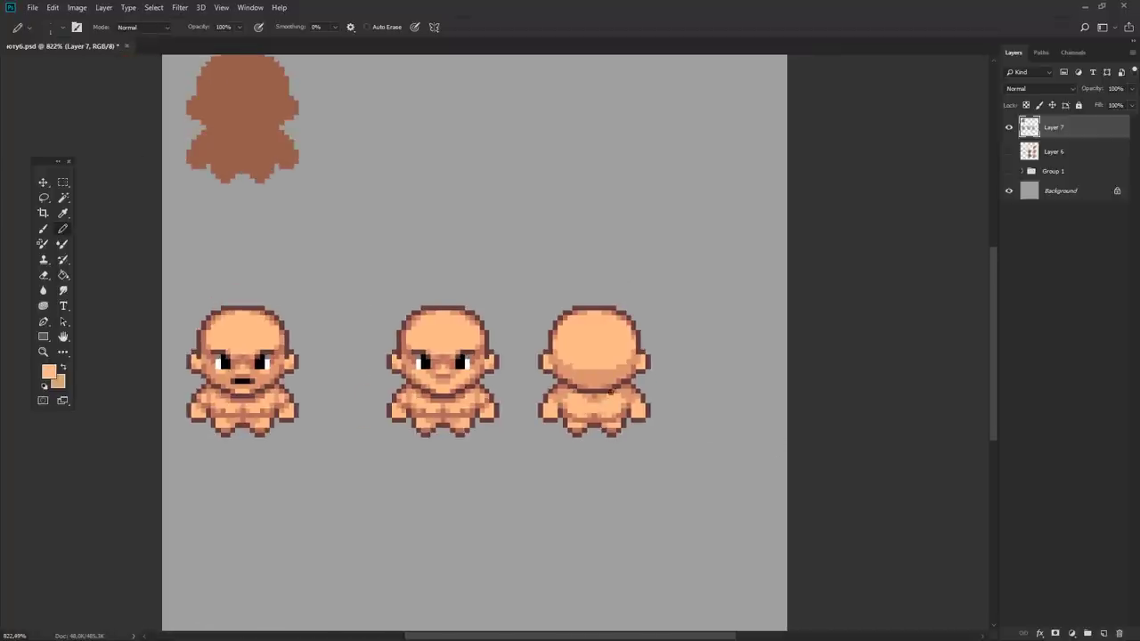
pyautogui.scroll(1, 584, 408)
# - Select a small lower-body area and sample darker and lighter skin tones there
pyautogui.press('m')
pyautogui.moveTo(567, 408); pyautogui.dragTo(620, 426)
pyautogui.press('b')
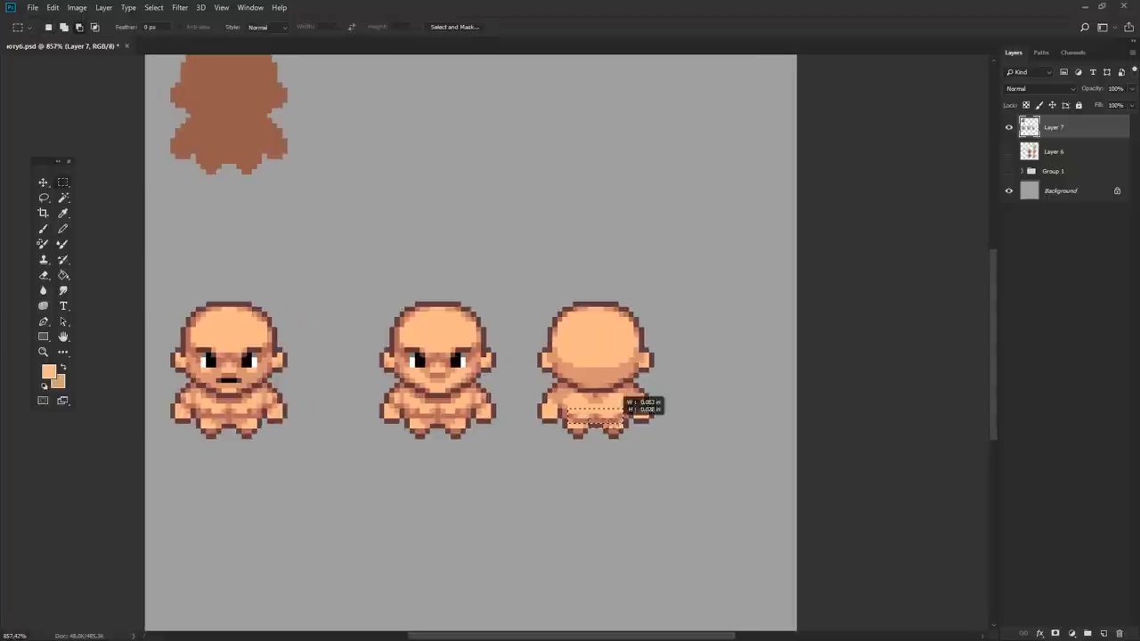
pyautogui.scroll(1, 612, 406)
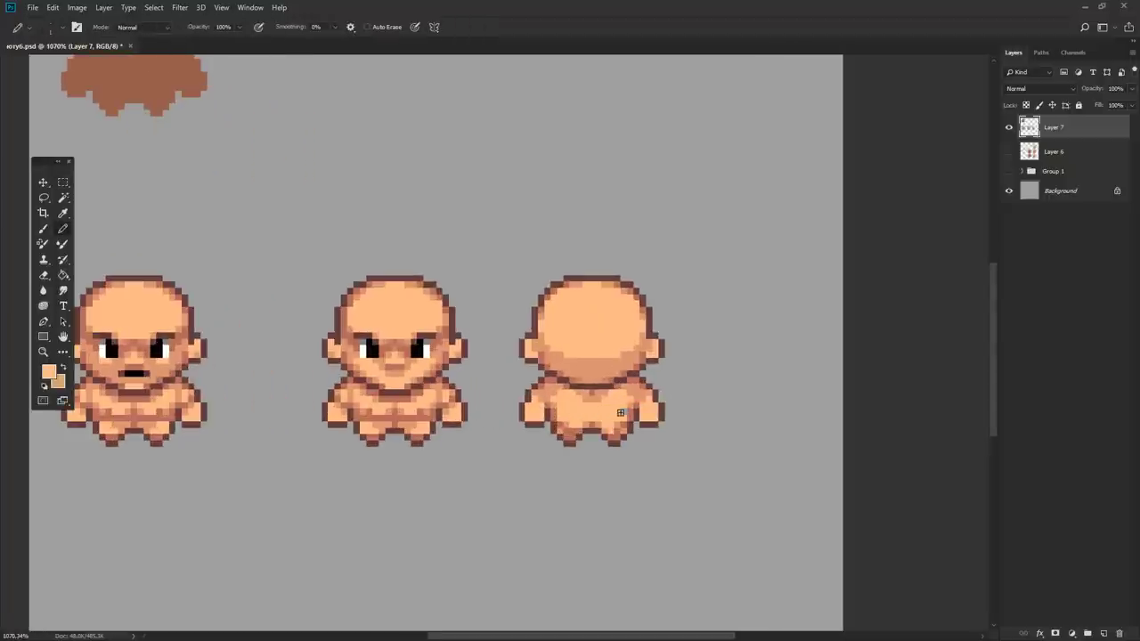
pyautogui.keyDown('alt'); pyautogui.click(621, 412); pyautogui.keyUp('alt')
pyautogui.scroll(-1, 627, 412)
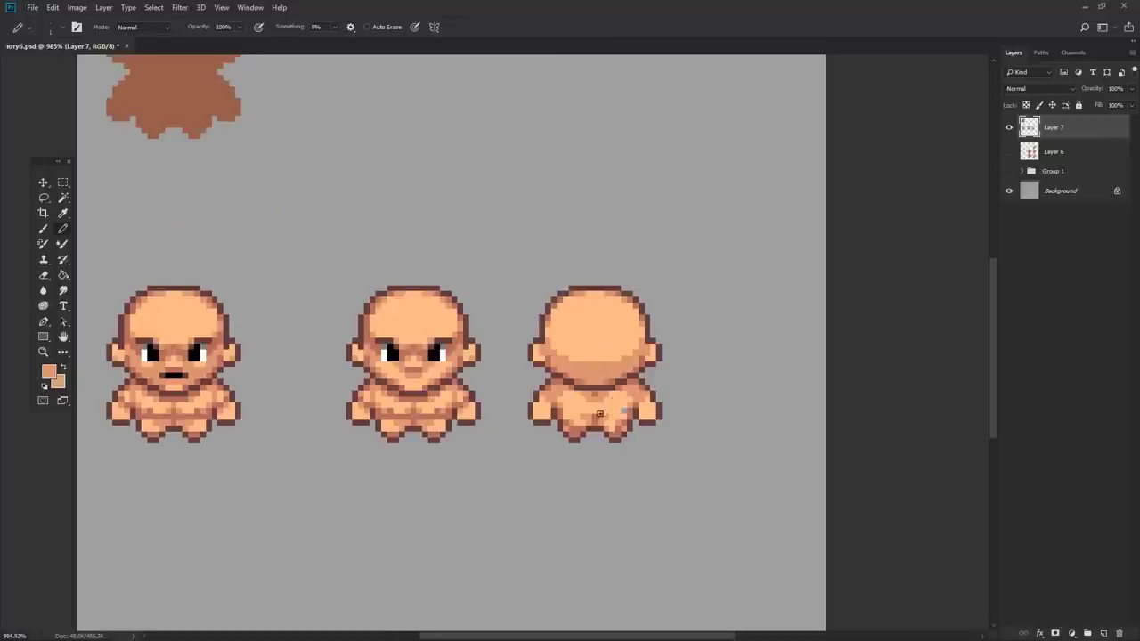
pyautogui.keyDown('alt'); pyautogui.click(605, 407); pyautogui.keyUp('alt')
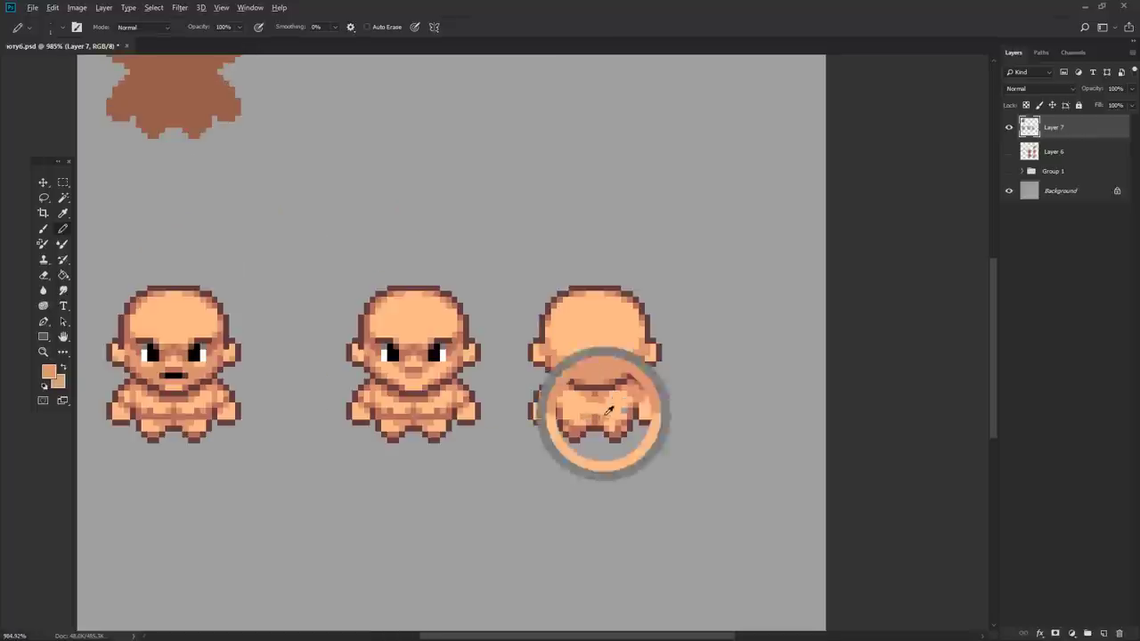
pyautogui.hotkey('ctrl', '-')
# - Sample light peach and darker reddish shading tones from the back figure
pyautogui.scroll(5, 574, 389)
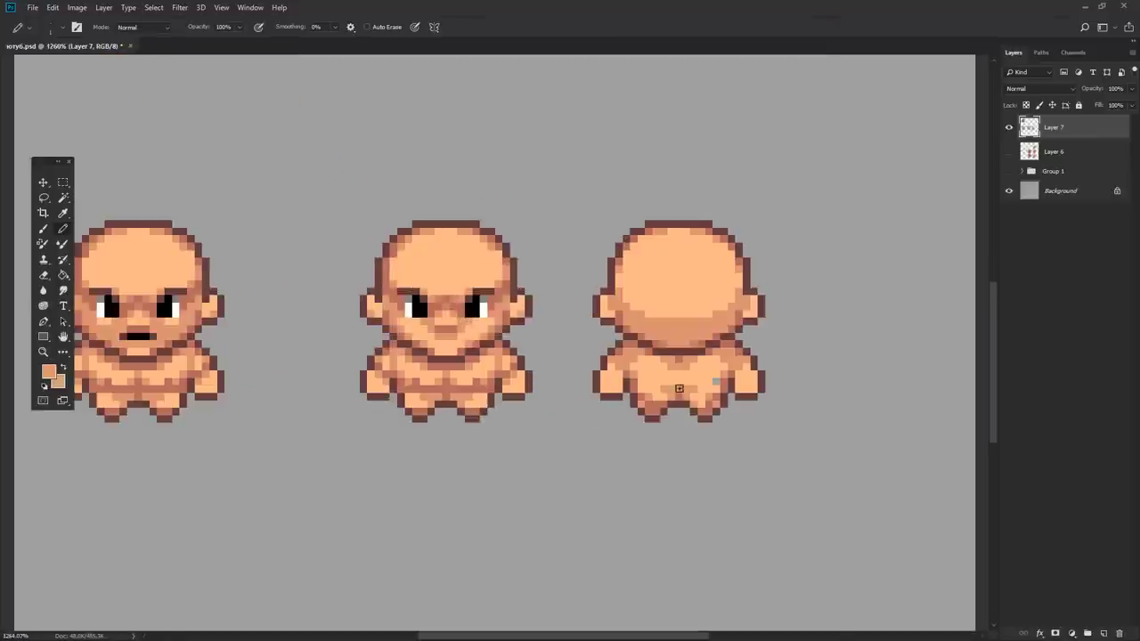
pyautogui.scroll(-5, 693, 388)
pyautogui.scroll(4, 685, 367)
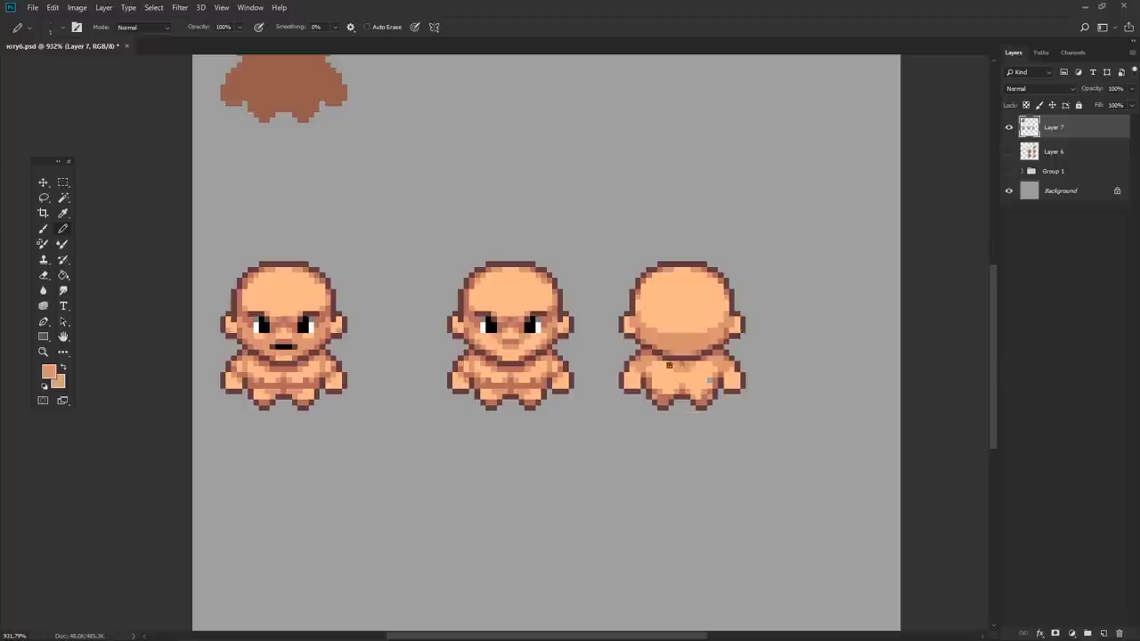
pyautogui.keyDown('alt'); pyautogui.click(681, 366); pyautogui.keyUp('alt')
pyautogui.keyDown('alt'); pyautogui.click(687, 363); pyautogui.keyUp('alt')
pyautogui.scroll(2, 704, 361)
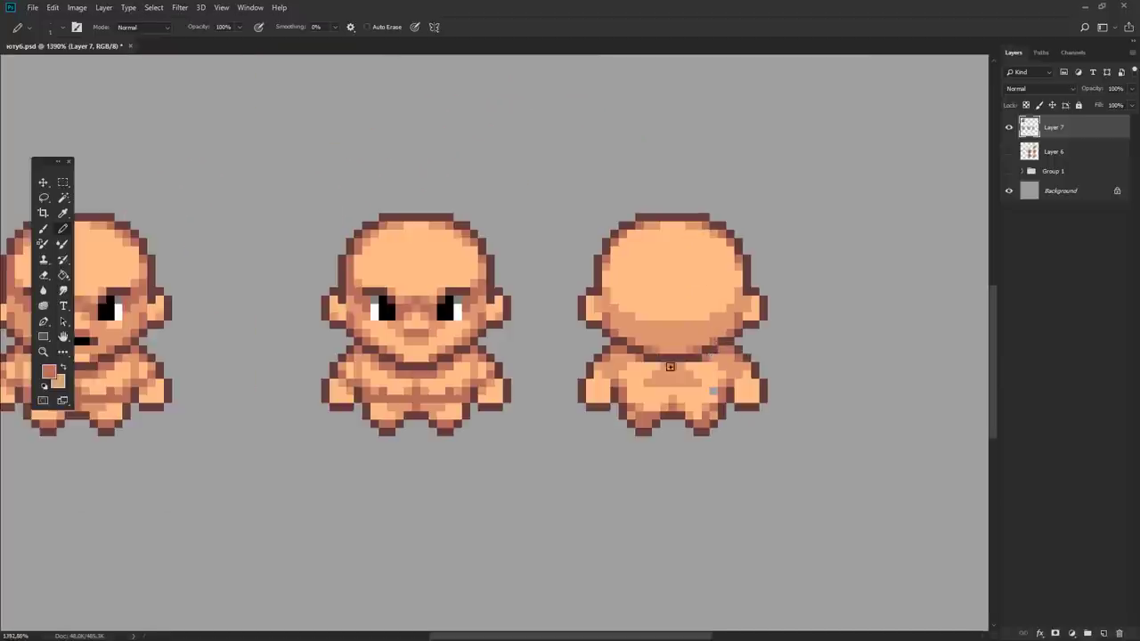
pyautogui.scroll(-5, 624, 362)
pyautogui.scroll(3, 658, 363)
pyautogui.keyDown('alt'); pyautogui.click(666, 367); pyautogui.keyUp('alt')
pyautogui.keyDown('alt'); pyautogui.click(663, 362); pyautogui.keyUp('alt')
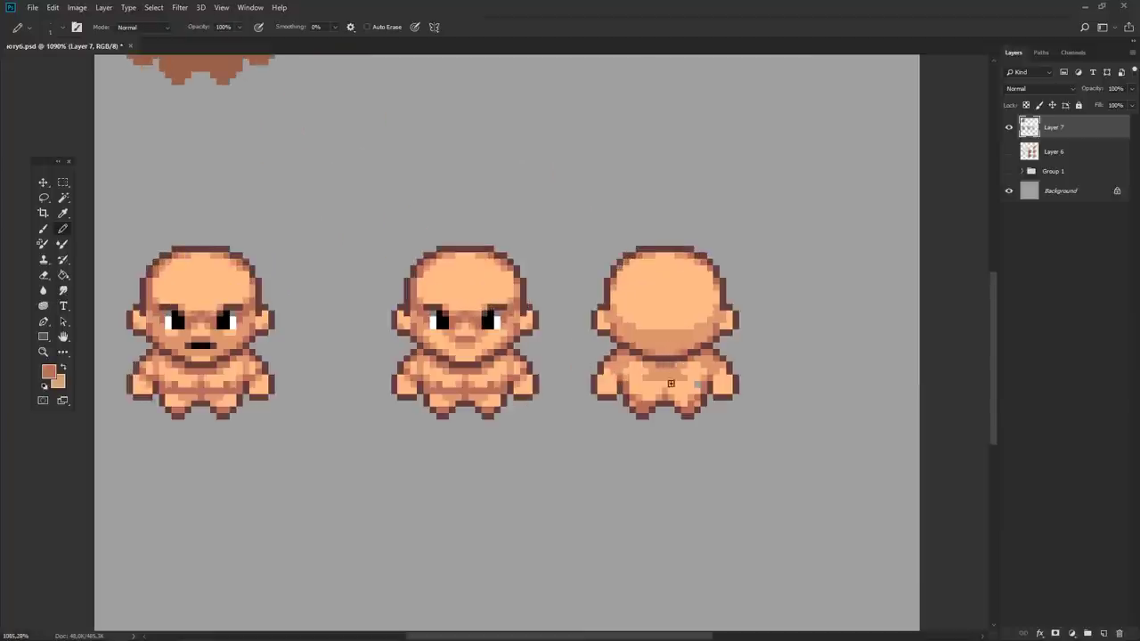
pyautogui.scroll(-4, 646, 388)
pyautogui.scroll(2, 765, 373)
pyautogui.scroll(2, 592, 360)
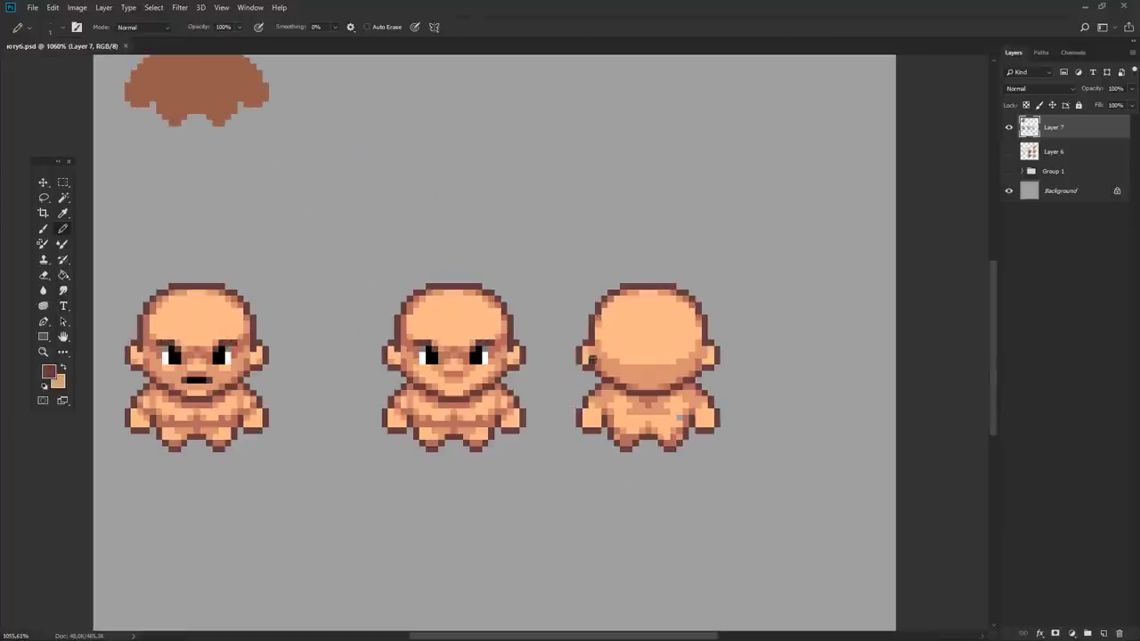
# - Pick dark red and reddish-brown shading colours from the ear and lower body
pyautogui.keyDown('alt'); pyautogui.click(592, 358); pyautogui.keyUp('alt')
pyautogui.keyDown('alt'); pyautogui.click(586, 359); pyautogui.keyUp('alt')
pyautogui.keyDown('alt'); pyautogui.click(623, 427); pyautogui.keyUp('alt')
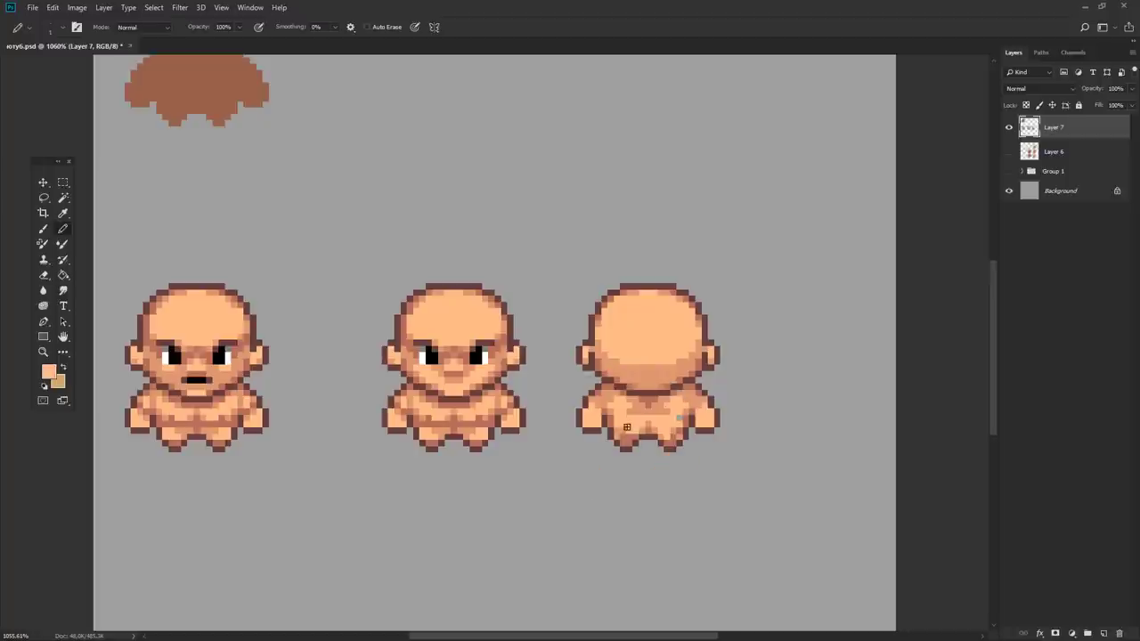
pyautogui.keyDown('alt'); pyautogui.click(676, 427); pyautogui.keyUp('alt')
pyautogui.keyDown('alt'); pyautogui.click(674, 435); pyautogui.keyUp('alt')
pyautogui.scroll(1, 679, 437)
pyautogui.keyDown('alt'); pyautogui.click(623, 435); pyautogui.keyUp('alt')
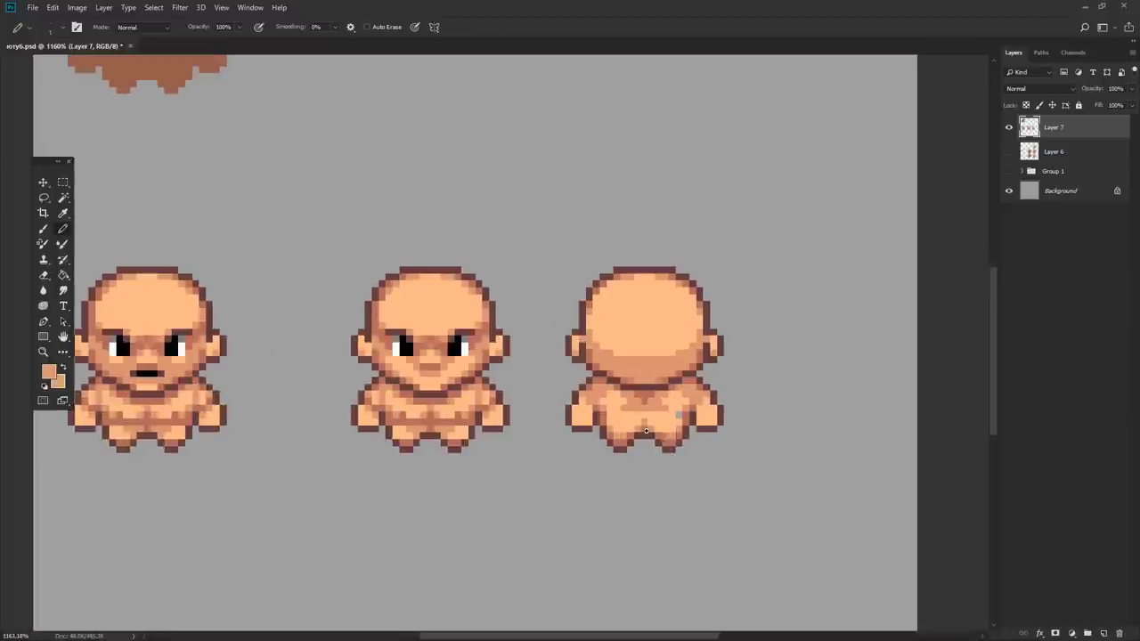
pyautogui.scroll(-5, 647, 431)
pyautogui.scroll(5, 631, 359)
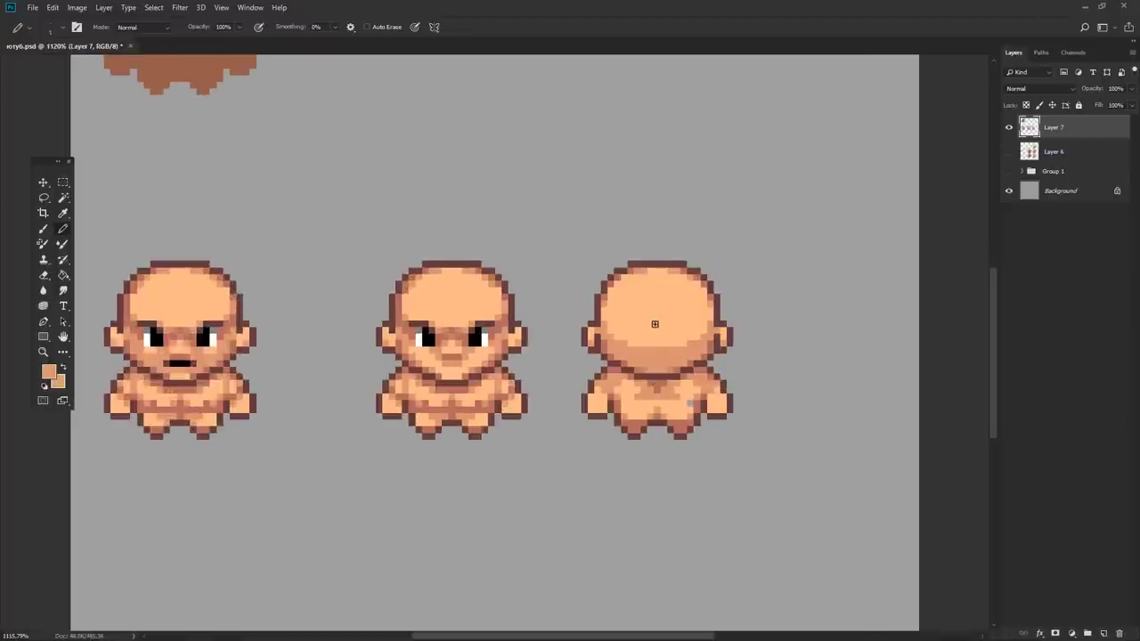
# - Sample lighter peach and darker orange skin tones from the back and left side
pyautogui.keyDown('alt'); pyautogui.click(605, 392); pyautogui.keyUp('alt')
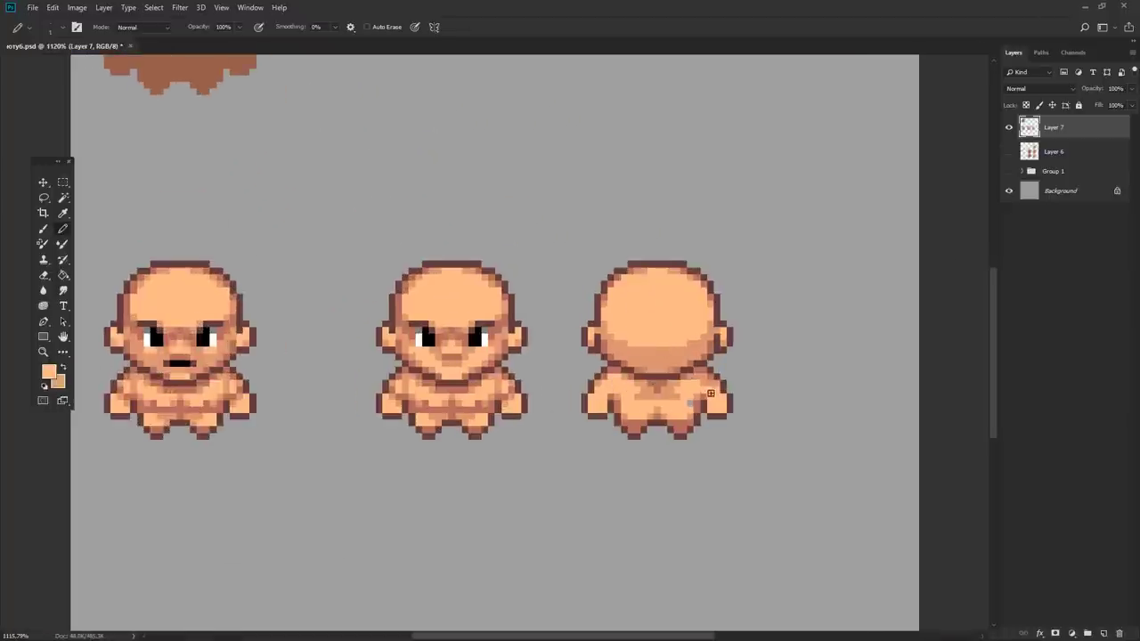
pyautogui.keyDown('alt'); pyautogui.click(598, 378); pyautogui.keyUp('alt')
pyautogui.press('g')
pyautogui.keyDown('alt'); pyautogui.click(674, 394); pyautogui.keyUp('alt')
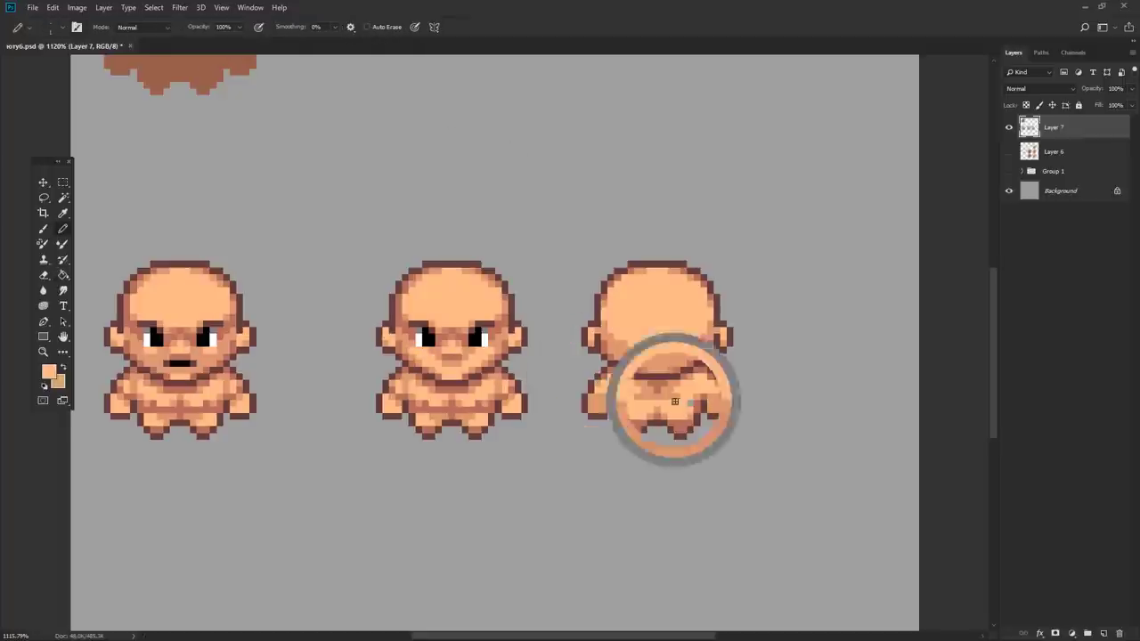
# - Select a small lower-body area of the back figure and sample its light skin tone
pyautogui.press('b')
pyautogui.scroll(-3, 709, 372)
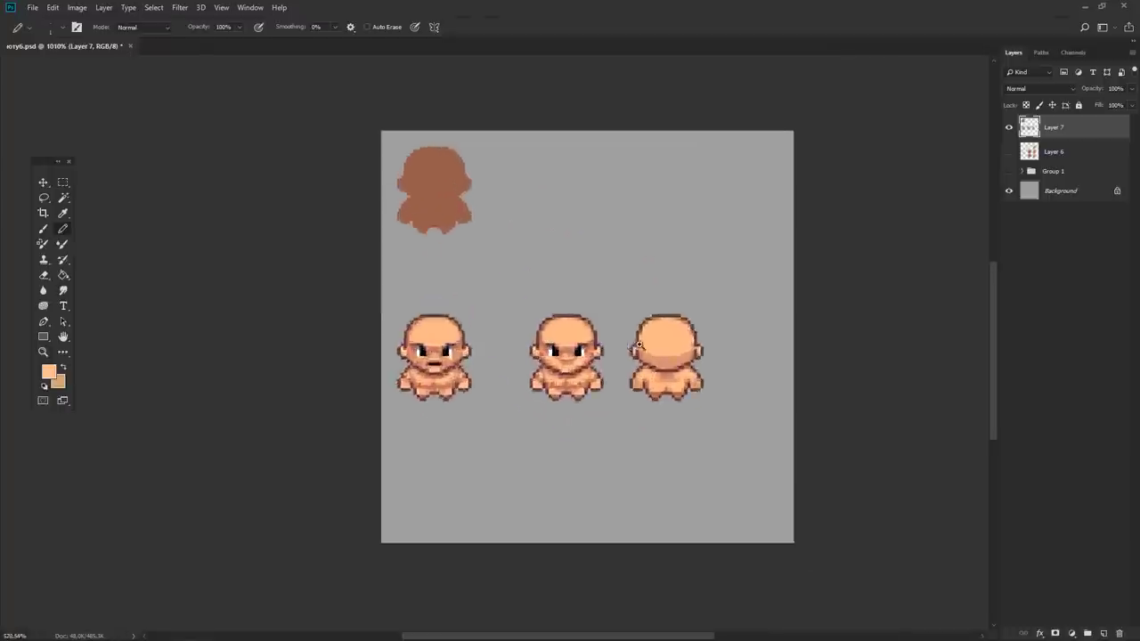
pyautogui.scroll(2, 743, 326)
pyautogui.scroll(-3, 672, 359)
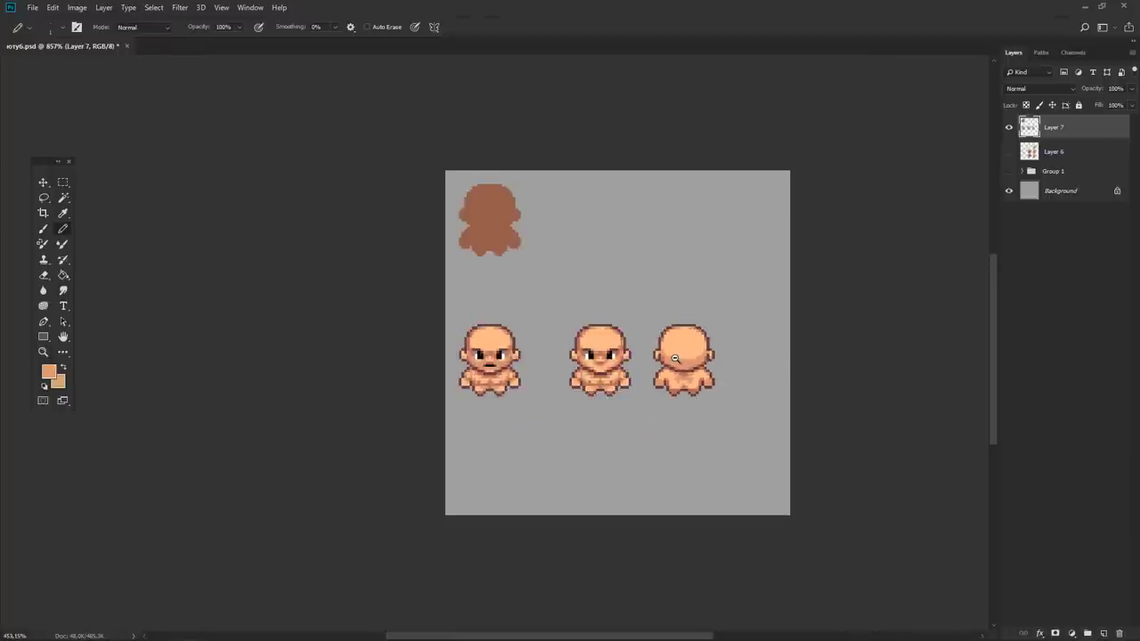
pyautogui.scroll(2, 672, 359)
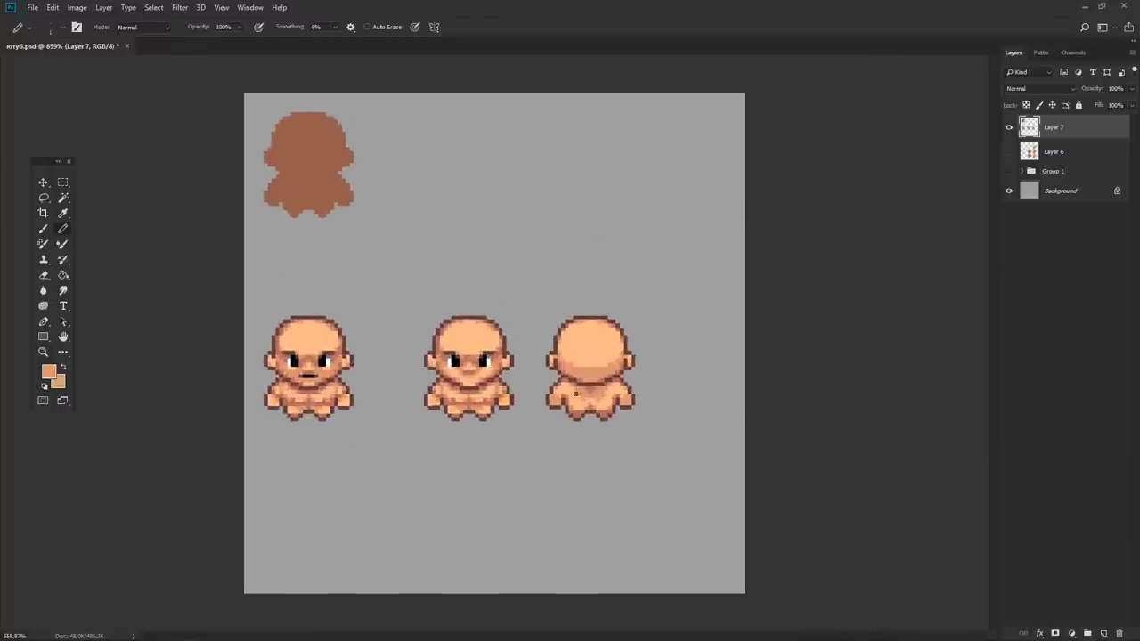
pyautogui.scroll(-3, 555, 394)
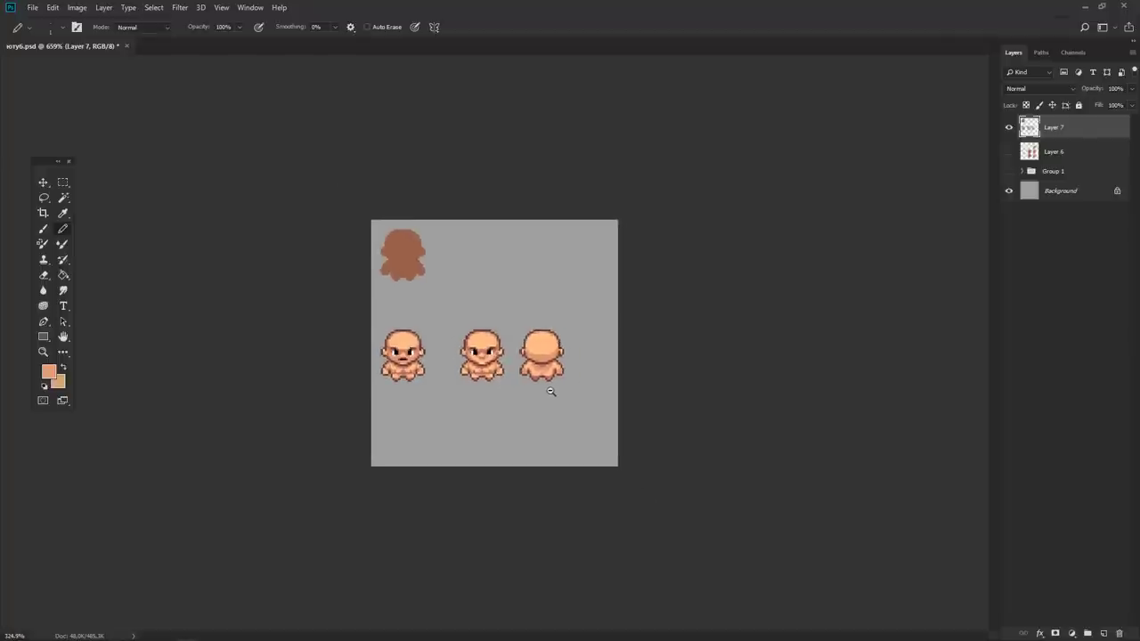
pyautogui.scroll(2, 552, 395)
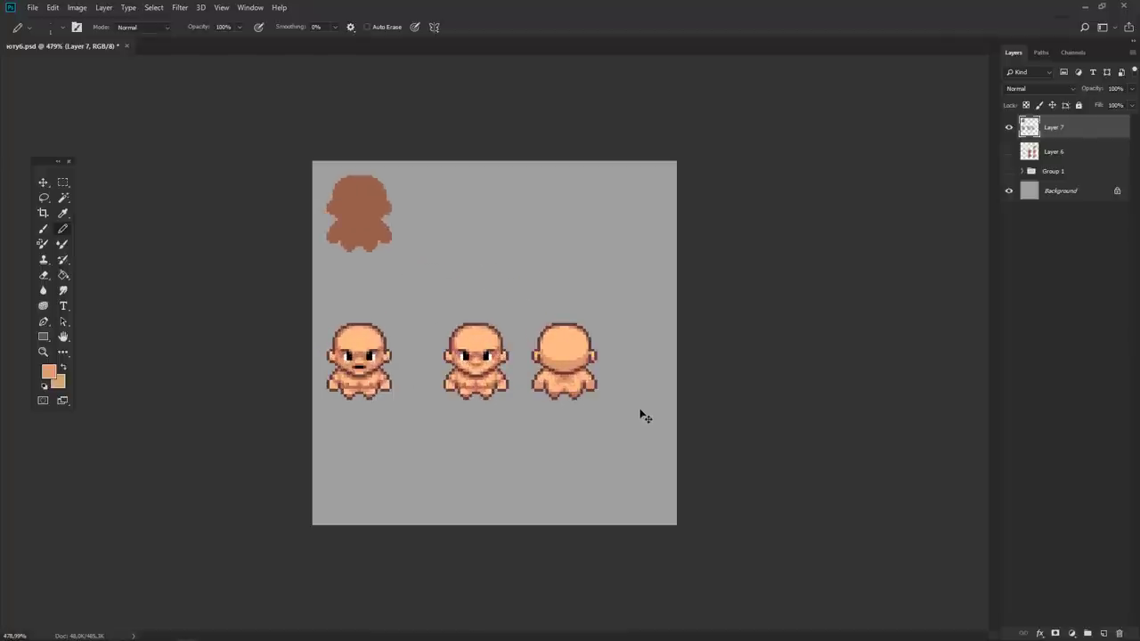
pyautogui.scroll(2, 646, 417)
pyautogui.press('m')
pyautogui.moveTo(586, 397); pyautogui.dragTo(612, 407)
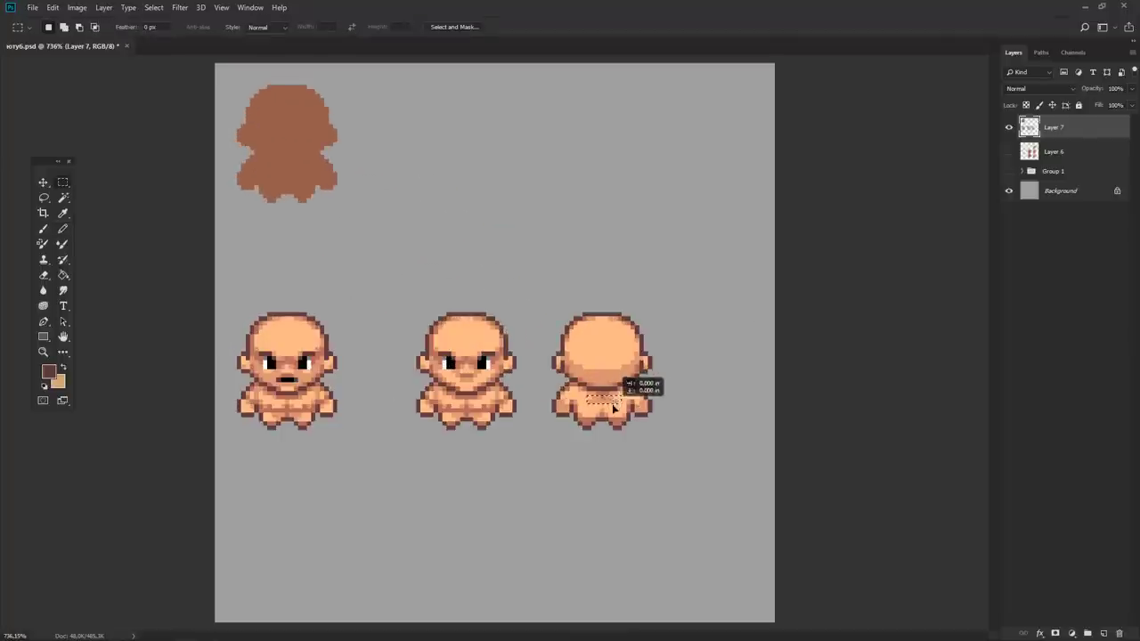
pyautogui.press('b')
pyautogui.keyDown('alt'); pyautogui.click(588, 397); pyautogui.keyUp('alt')
# - Copy the back-view figure into the empty space above the sprite row
pyautogui.scroll(1, 617, 404)
pyautogui.scroll(-3, 615, 396)
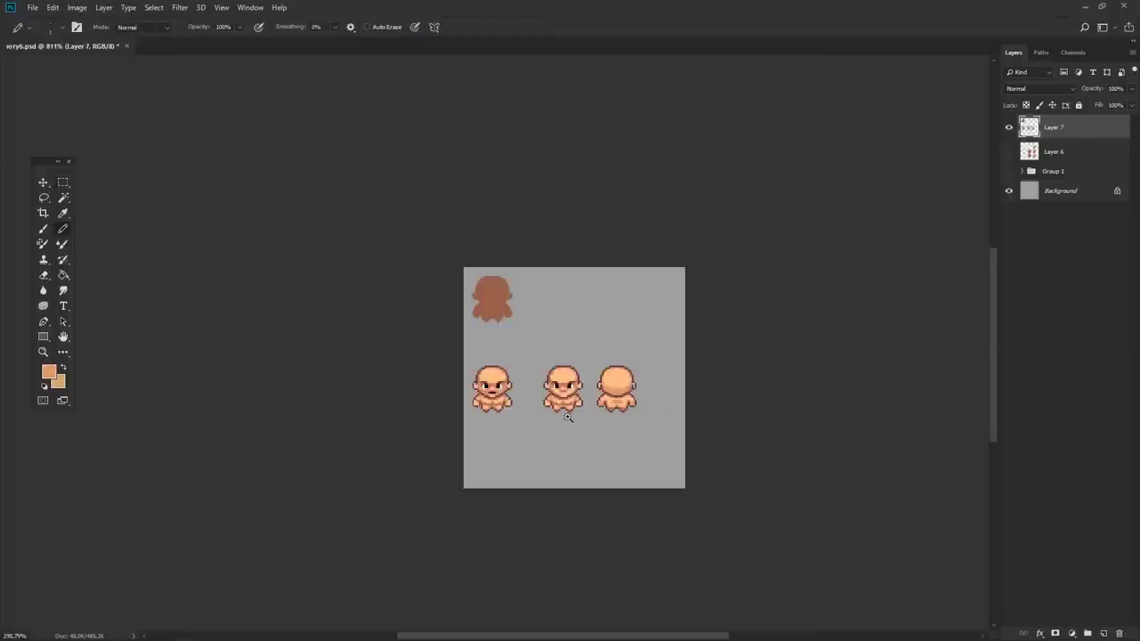
pyautogui.scroll(1, 613, 383)
pyautogui.scroll(1, 610, 372)
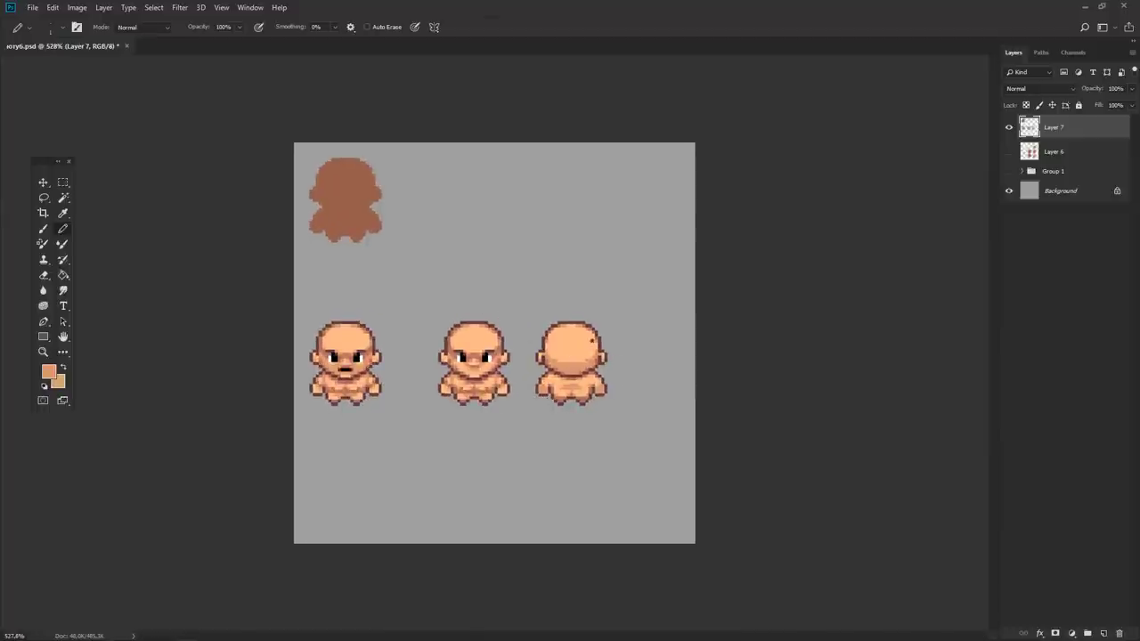
pyautogui.press('m')
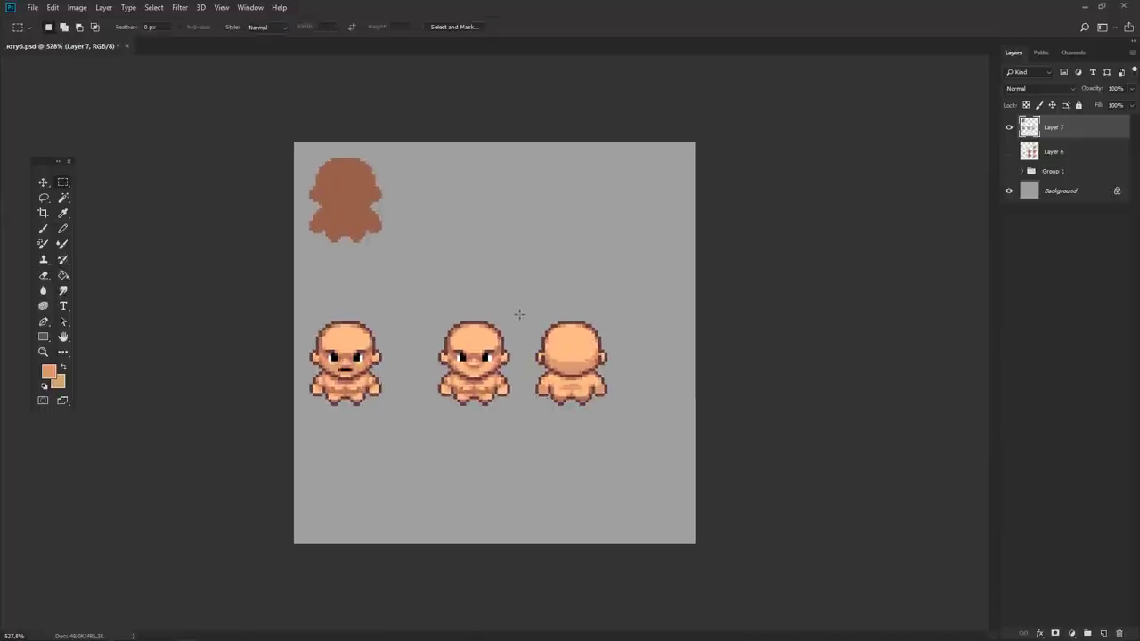
pyautogui.moveTo(527, 312)
pyautogui.mouseDown()
pyautogui.moveTo(619, 418)
pyautogui.moveTo(592, 279)
pyautogui.moveTo(555, 283)
pyautogui.mouseUp()
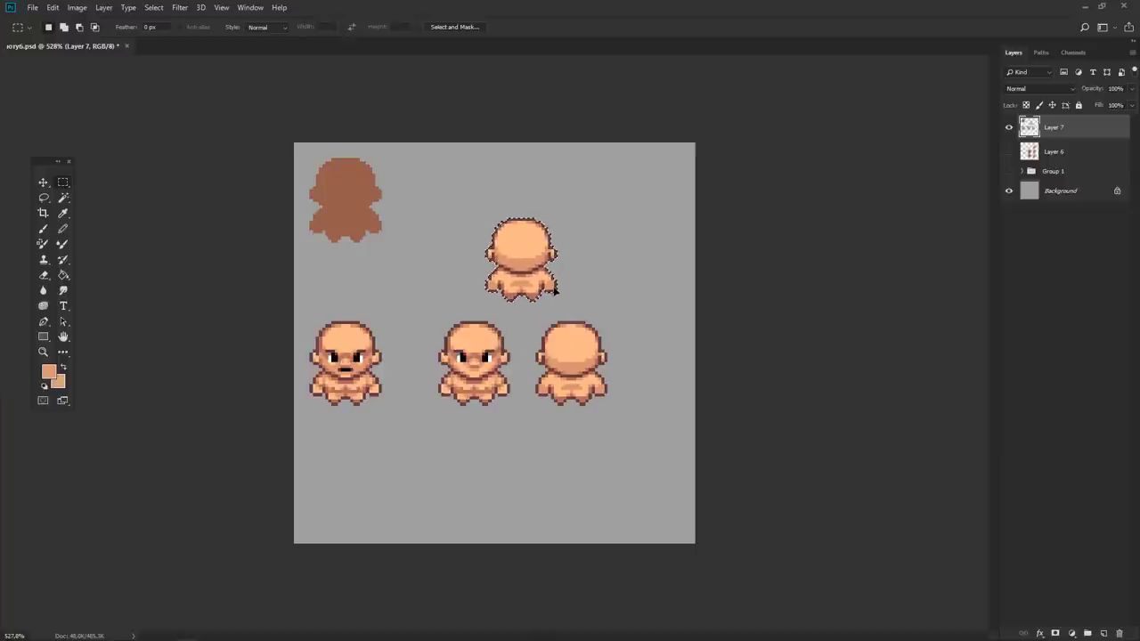
pyautogui.scroll(1, 541, 248)
pyautogui.scroll(5, 541, 249)
pyautogui.scroll(3, 557, 242)
pyautogui.press('e')
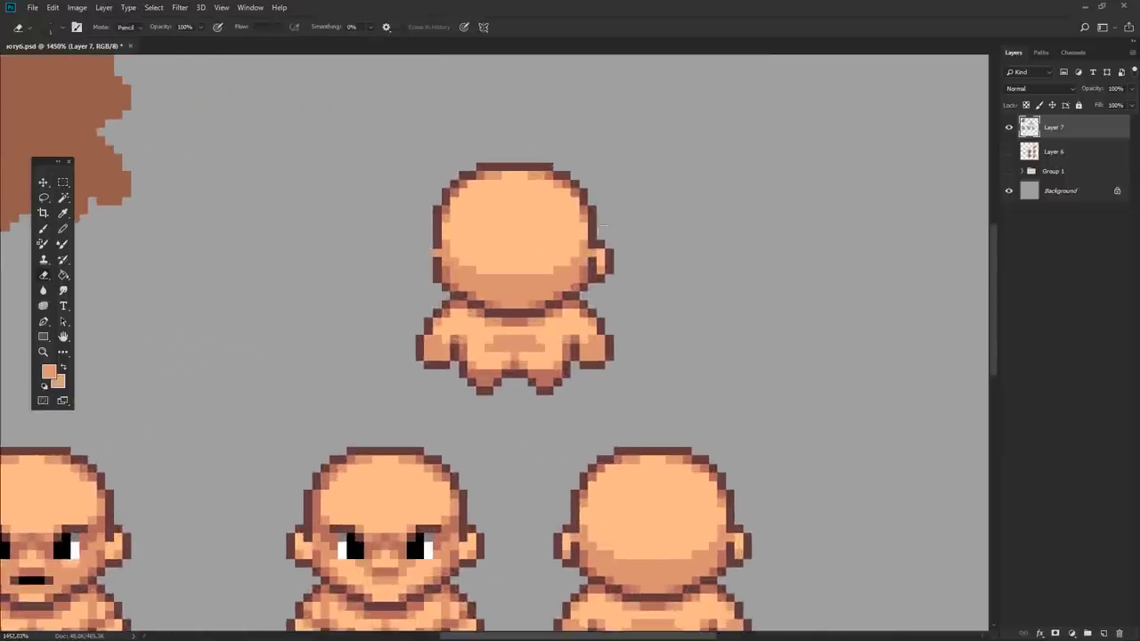
# - Erase the copied figure's right ear and fill the head's lower shading with light skin
pyautogui.moveTo(608, 276); pyautogui.dragTo(606, 251)
pyautogui.press('g')
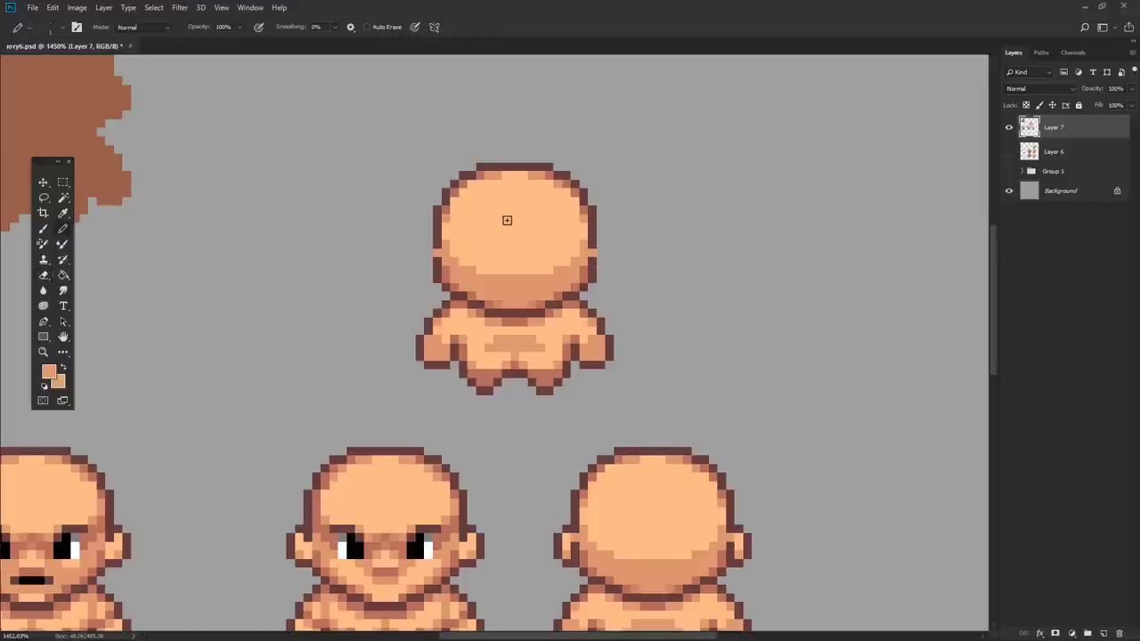
pyautogui.keyDown('alt'); pyautogui.click(503, 218); pyautogui.keyUp('alt')
pyautogui.click(495, 279)
# - Redraw the head's left outline in dark brown with an inward notch
pyautogui.press('b')
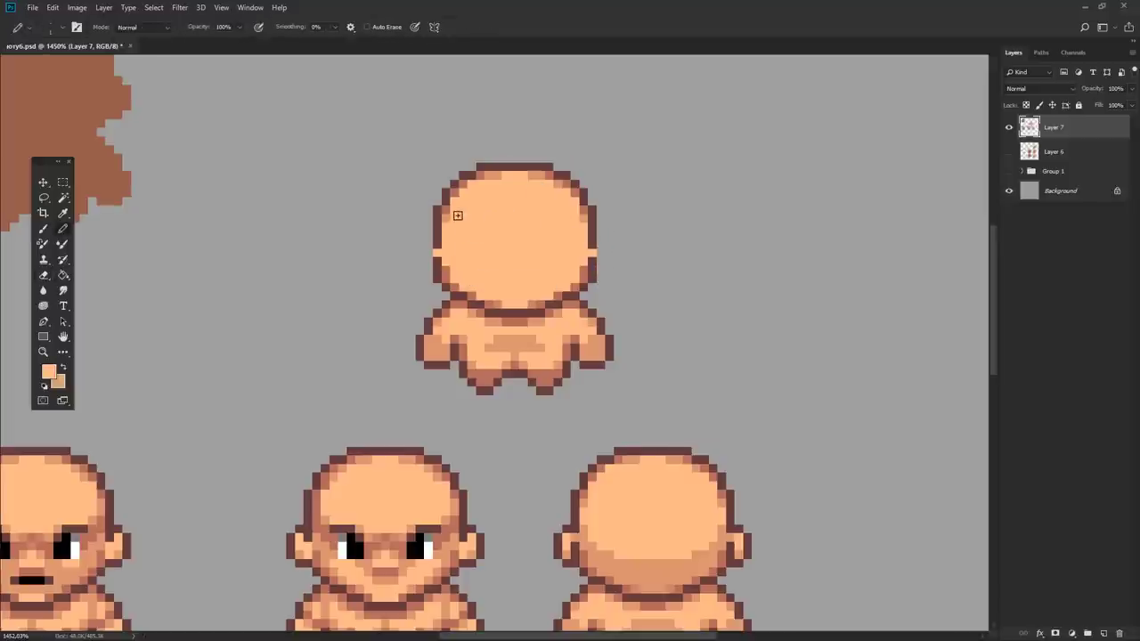
pyautogui.keyDown('alt'); pyautogui.click(438, 230); pyautogui.keyUp('alt')
pyautogui.press('e')
pyautogui.click(434, 245)
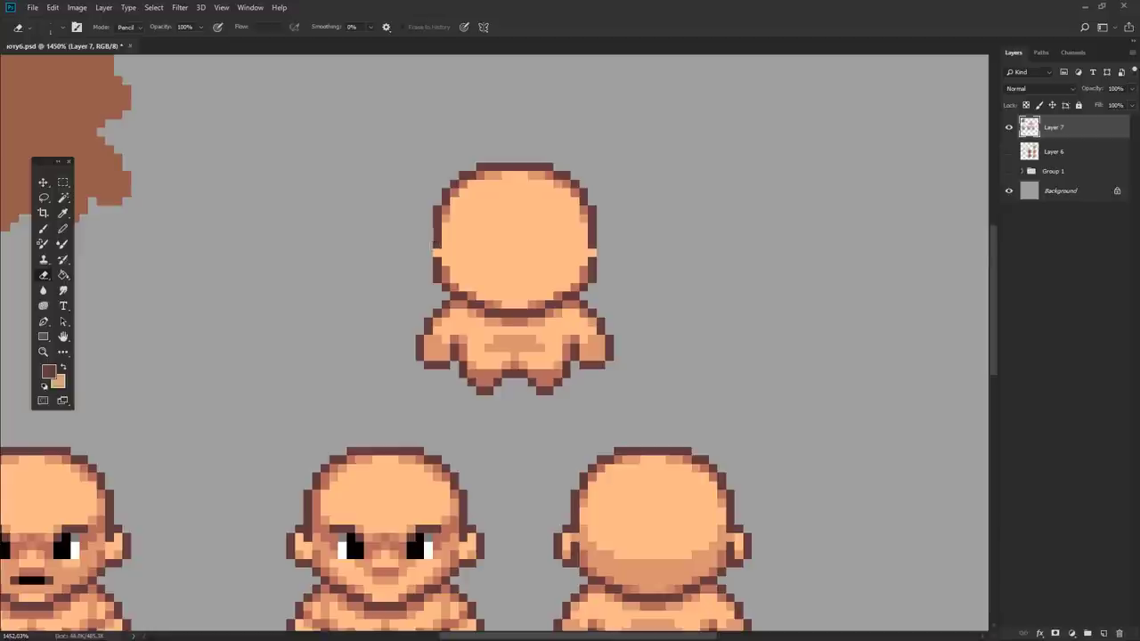
pyautogui.press('b')
pyautogui.click(445, 249)
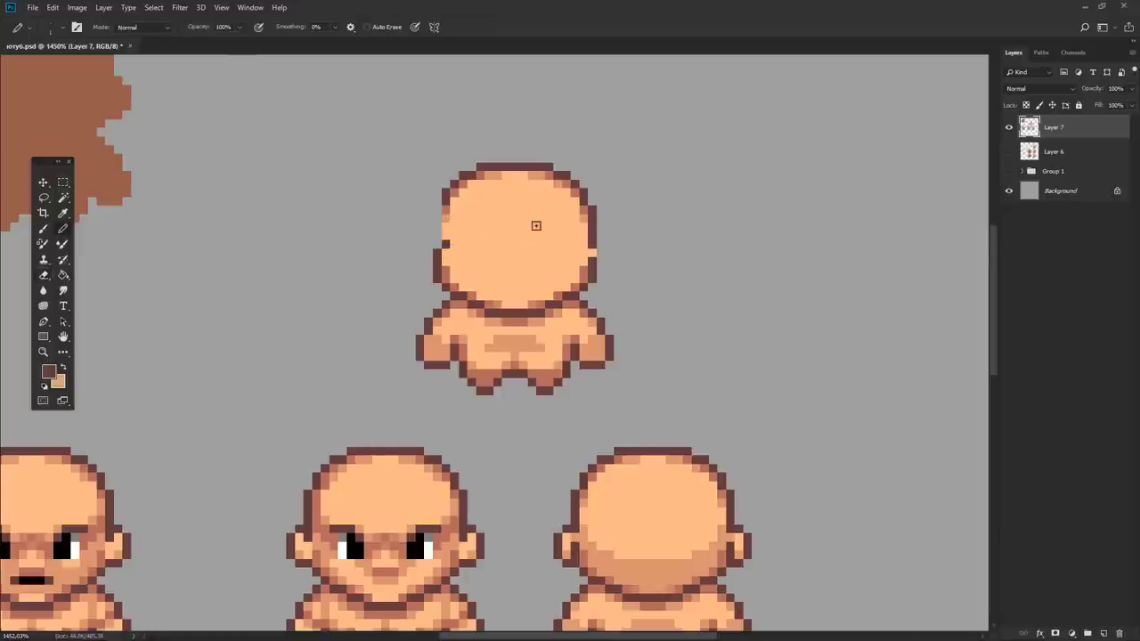
pyautogui.click(453, 241)
pyautogui.scroll(-2, 473, 191)
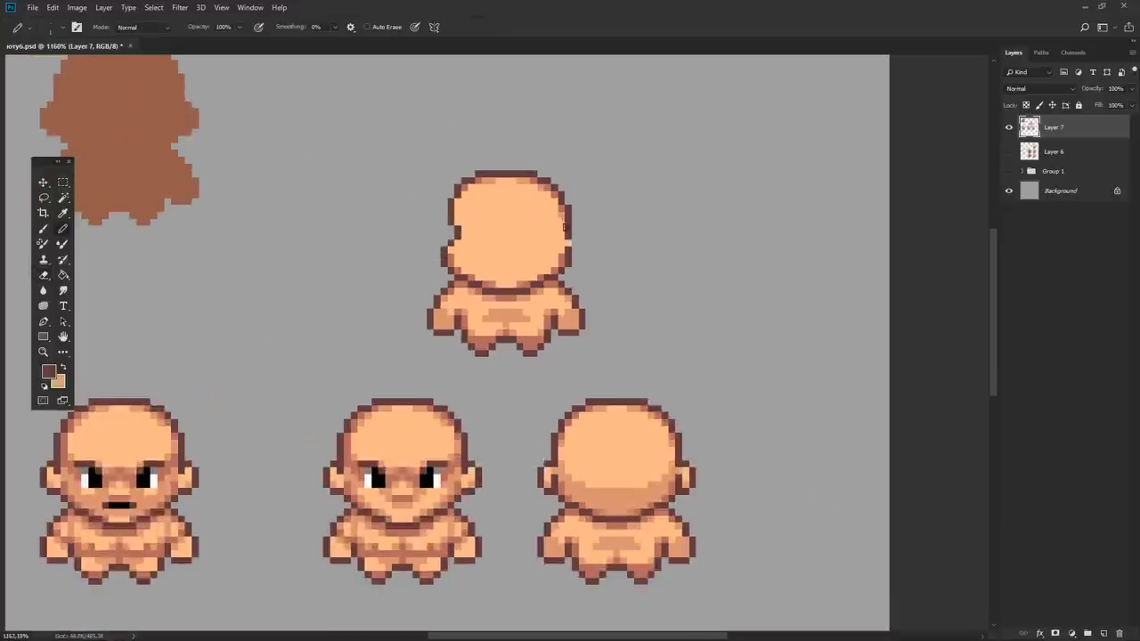
pyautogui.scroll(1, 568, 206)
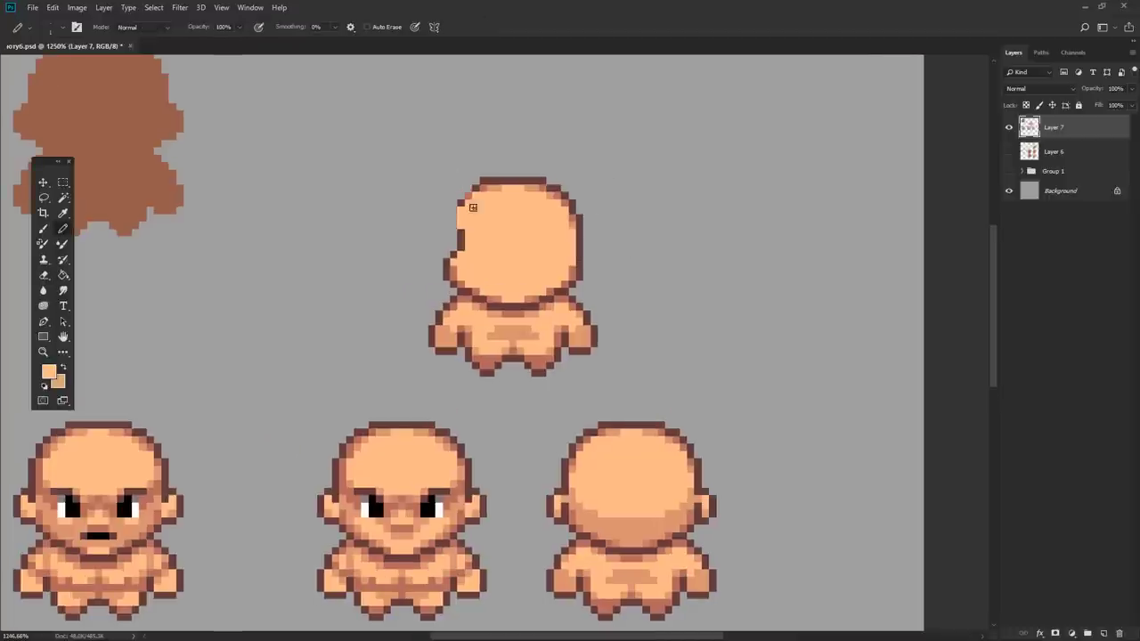
pyautogui.moveTo(465, 217); pyautogui.dragTo(473, 196)
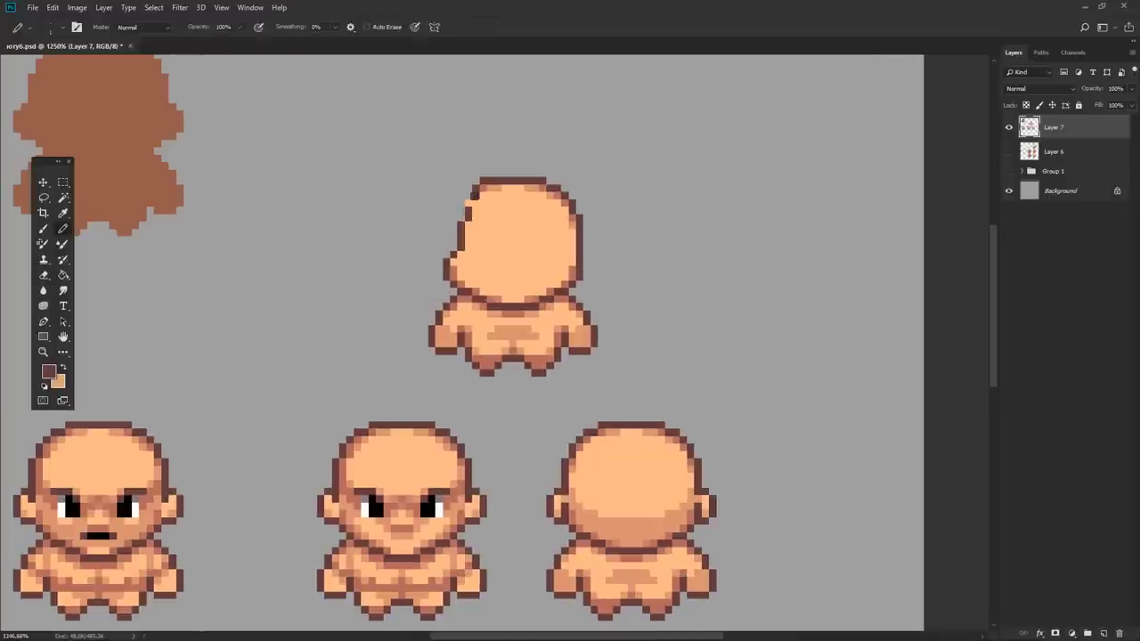
pyautogui.click(481, 182)
# - Erase the head's top-left corner pixel and dismiss the history eraser error
pyautogui.press('e')
pyautogui.click(493, 182)
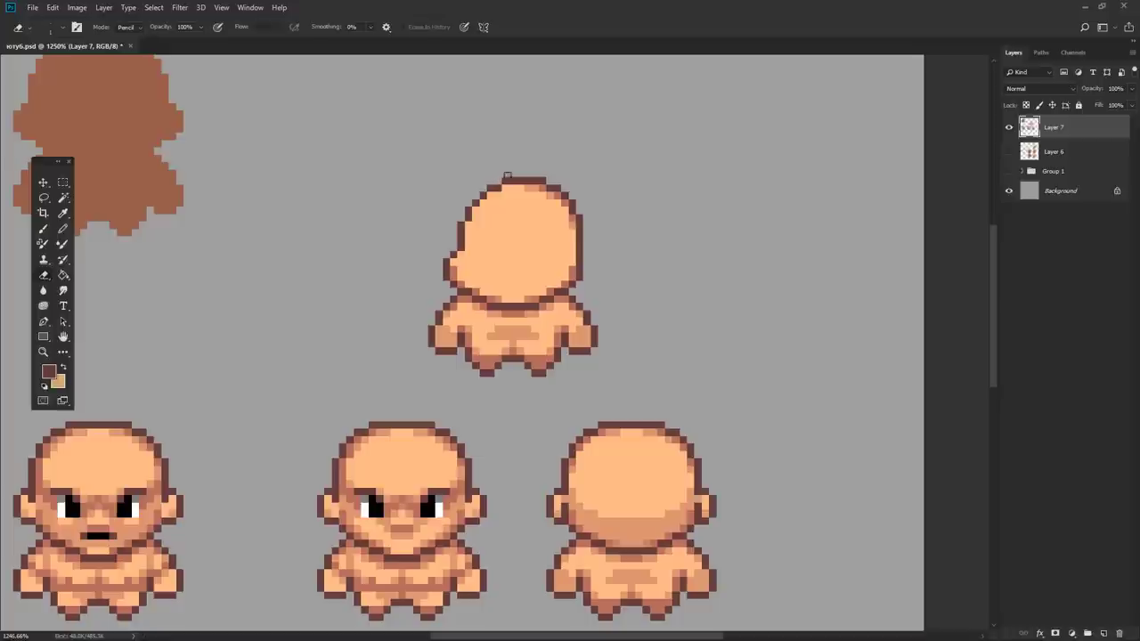
pyautogui.scroll(-5, 534, 187)
pyautogui.scroll(2, 490, 181)
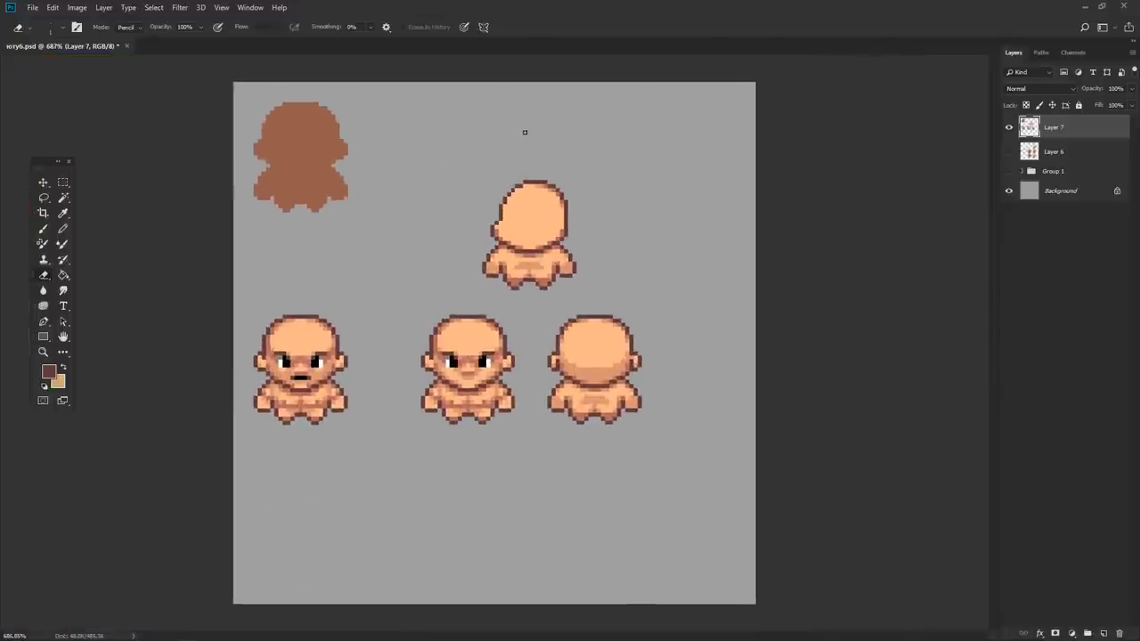
pyautogui.scroll(2, 521, 198)
pyautogui.scroll(1, 512, 201)
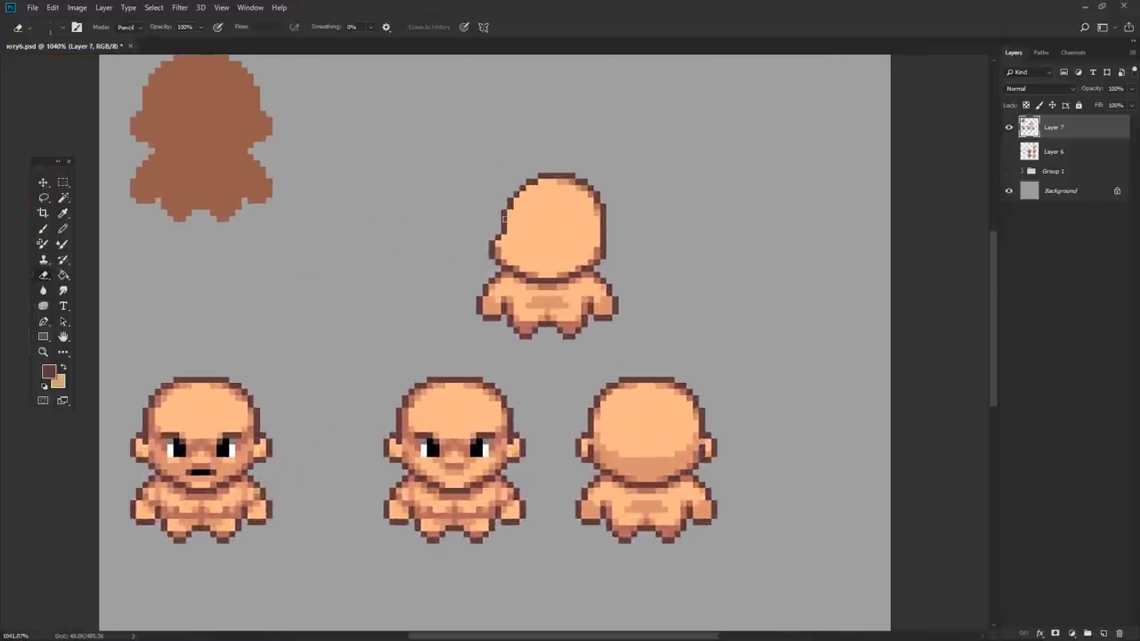
pyautogui.click(504, 217)
pyautogui.press('Return')
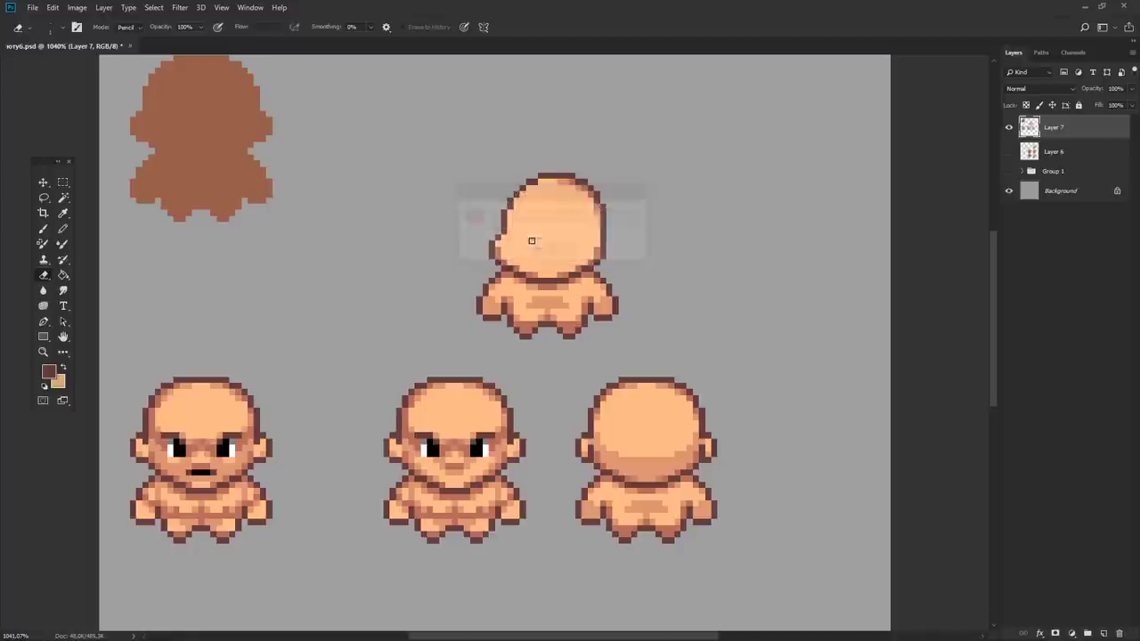
pyautogui.press('b')
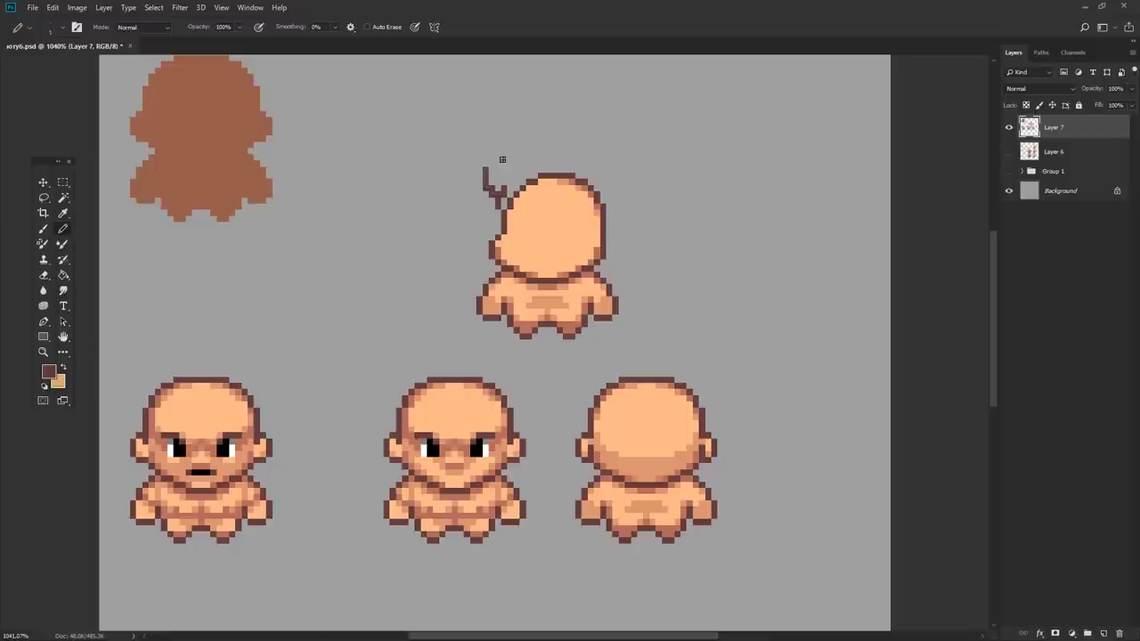
# - Try a trial arc and a hairline stroke over the head, undoing both
pyautogui.moveTo(502, 159); pyautogui.dragTo(603, 173)
pyautogui.hotkey('ctrl', 'z')
pyautogui.moveTo(484, 187)
pyautogui.mouseDown()
pyautogui.moveTo(599, 196)
pyautogui.moveTo(474, 191)
pyautogui.mouseUp()
pyautogui.hotkey('ctrl', 'z')
# - Erase the head's top-left corner pixels, clear the repeated eraser error, and resample skin colour
pyautogui.keyDown('alt'); pyautogui.click(520, 200); pyautogui.keyUp('alt')
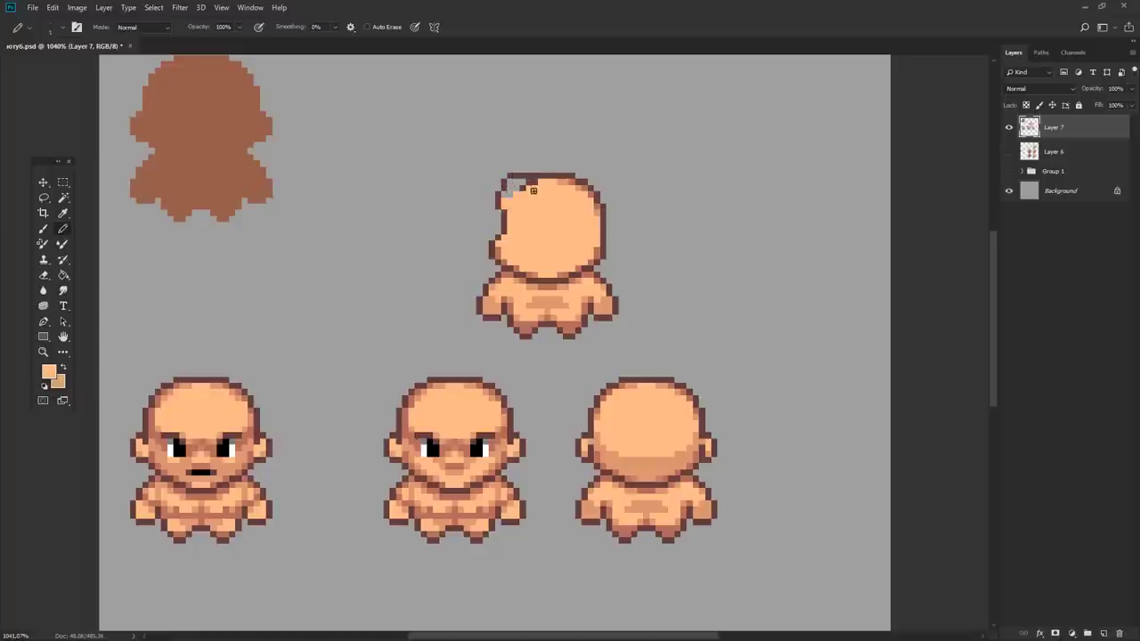
pyautogui.press('e')
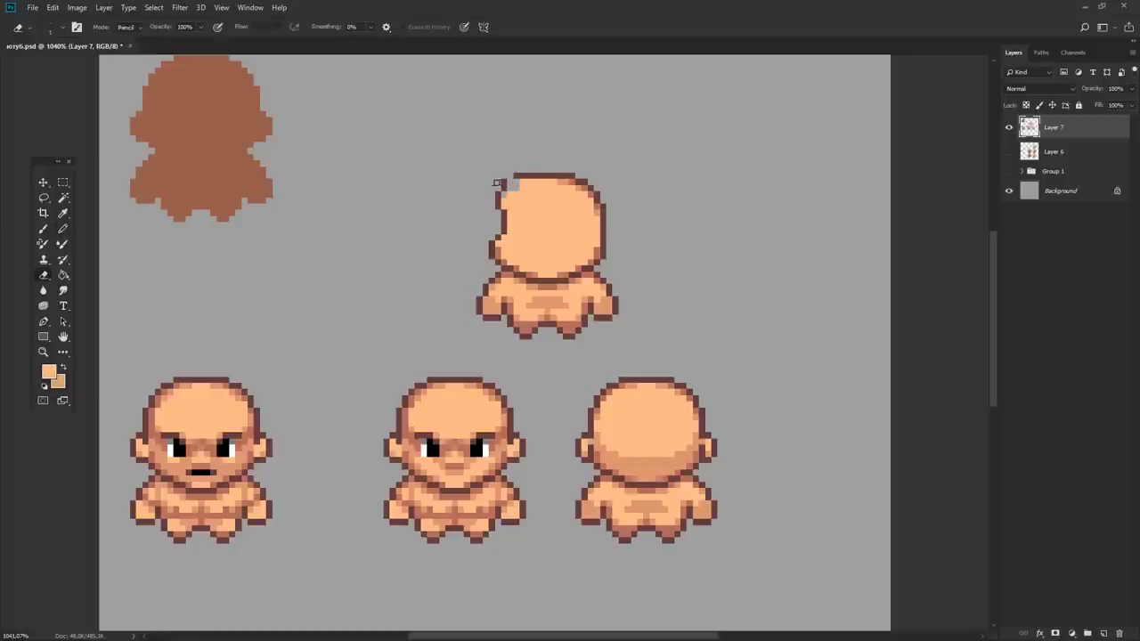
pyautogui.press('b')
pyautogui.keyDown('alt'); pyautogui.click(496, 191); pyautogui.keyUp('alt')
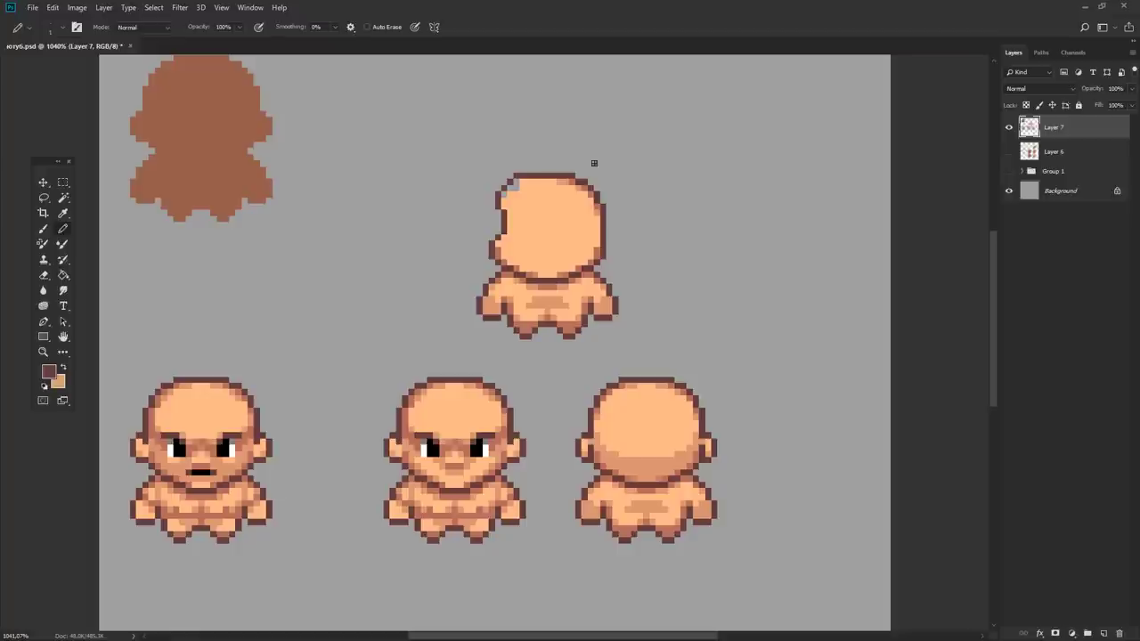
pyautogui.press('e')
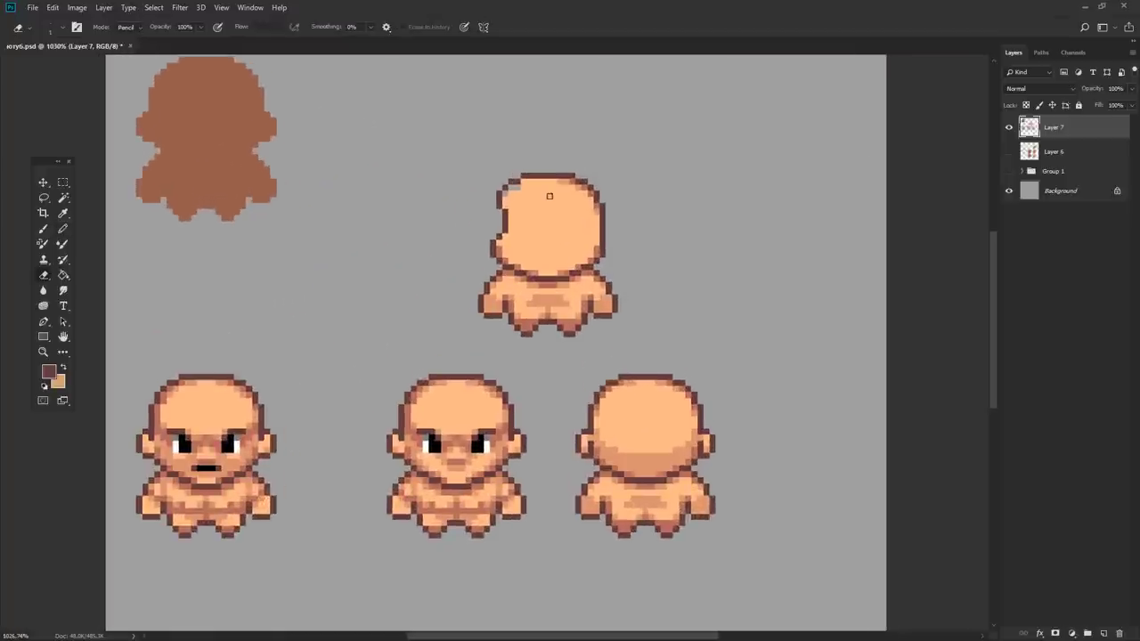
pyautogui.keyDown('alt'); pyautogui.click(515, 203); pyautogui.keyUp('alt')
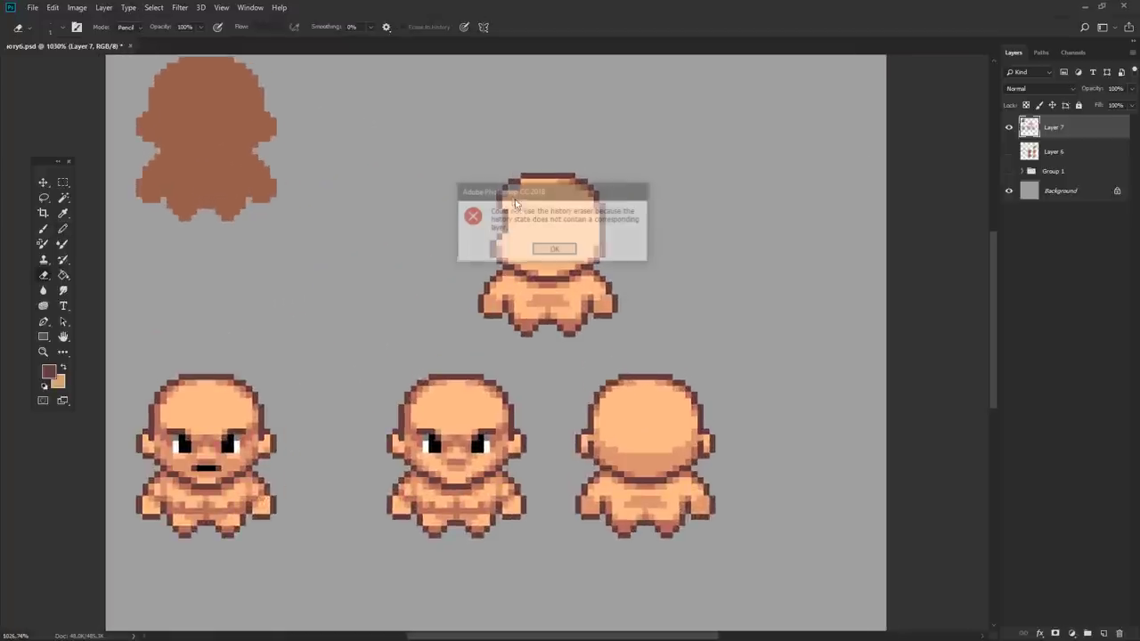
pyautogui.click(553, 249)
pyautogui.click(508, 217)
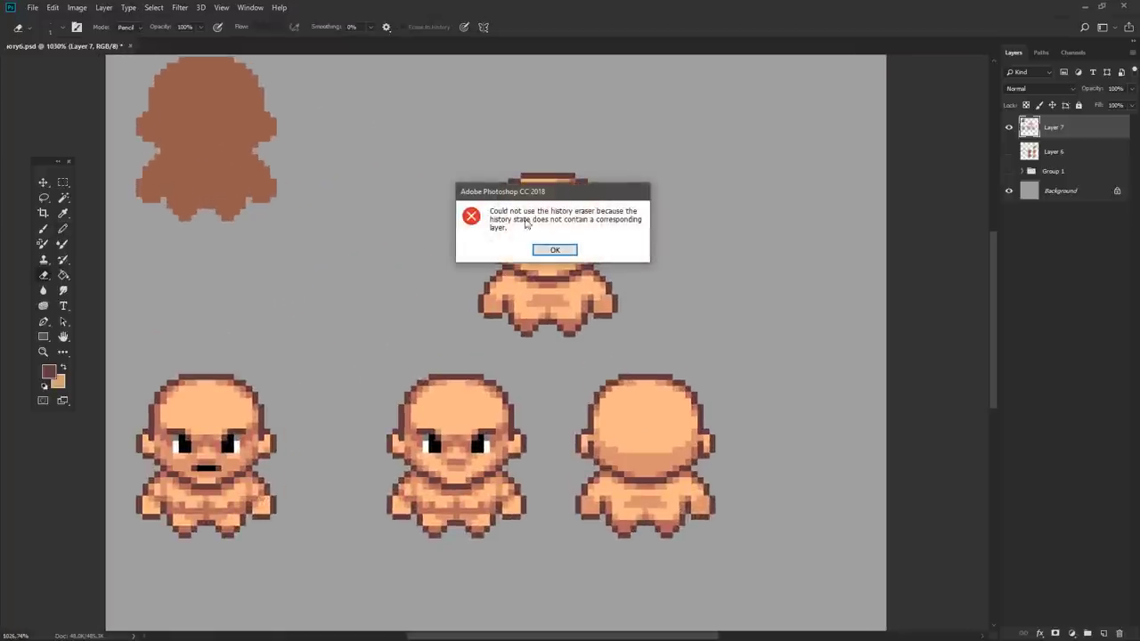
pyautogui.press('Return')
pyautogui.press('b')
pyautogui.keyDown('alt'); pyautogui.click(520, 194); pyautogui.keyUp('alt')
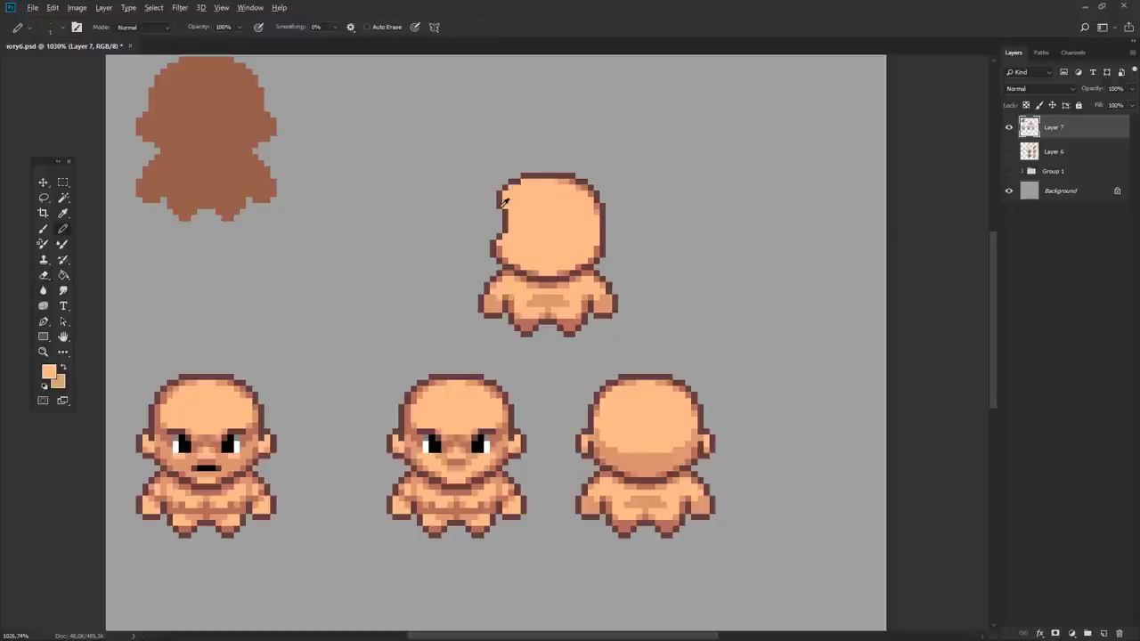
# - Zoom in and darken a few pixels along the top of the head
pyautogui.keyDown('alt'); pyautogui.click(500, 210); pyautogui.keyUp('alt')
pyautogui.keyDown('alt'); pyautogui.click(513, 211); pyautogui.keyUp('alt')
pyautogui.moveTo(540, 199)
pyautogui.mouseDown()
pyautogui.moveTo(490, 196)
pyautogui.moveTo(551, 188)
pyautogui.moveTo(537, 183)
pyautogui.moveTo(549, 179)
pyautogui.mouseUp()
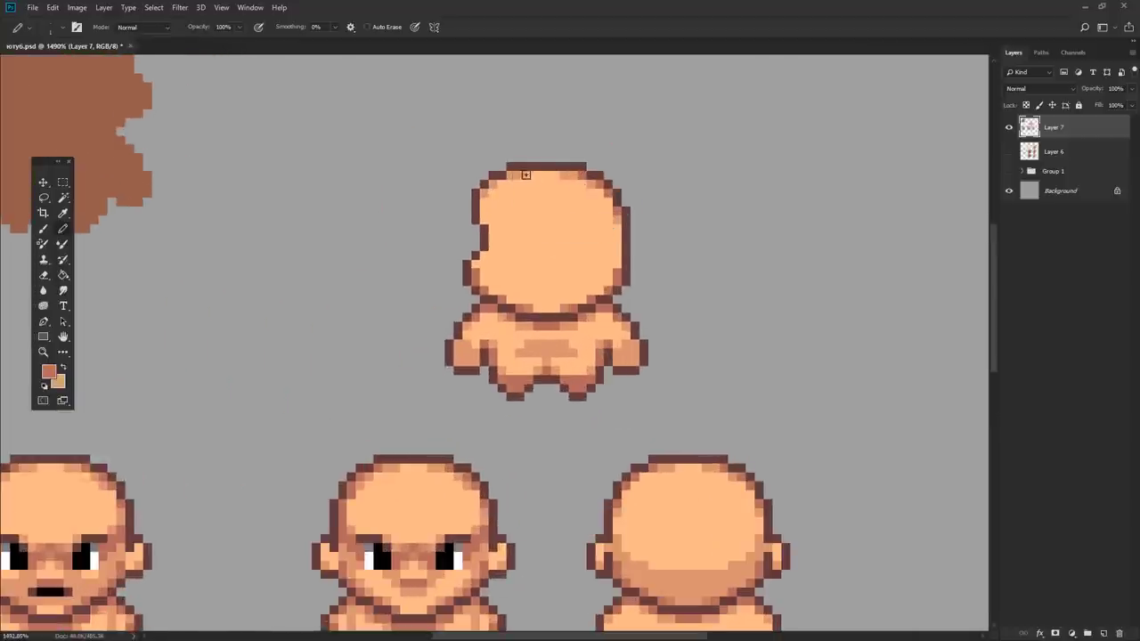
pyautogui.click(515, 176)
pyautogui.scroll(-3, 581, 185)
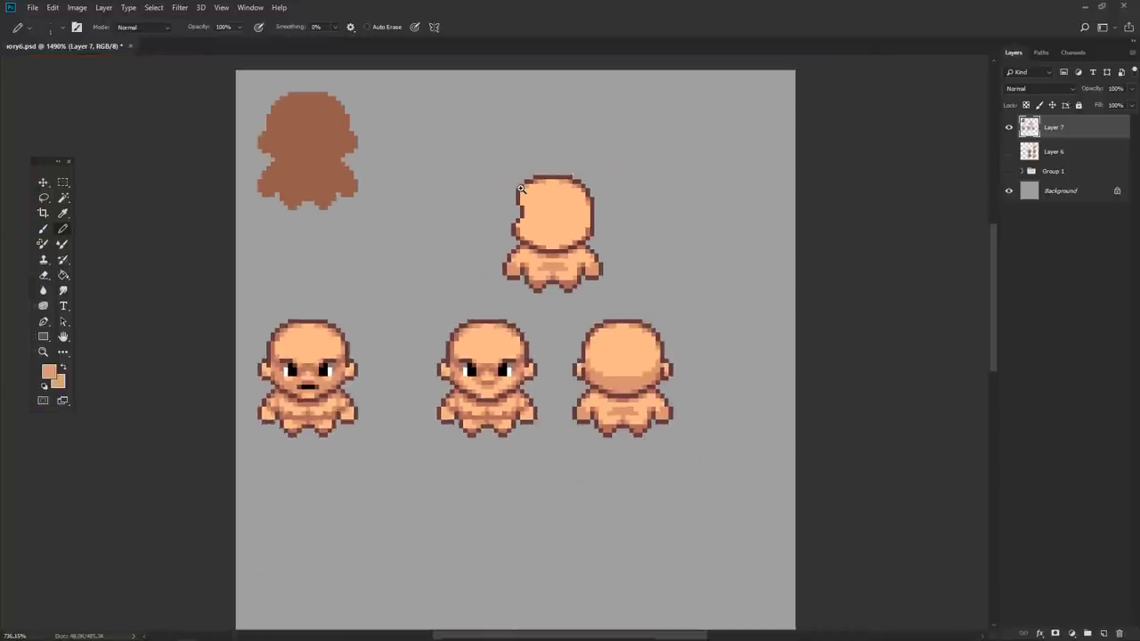
pyautogui.scroll(1, 577, 185)
pyautogui.scroll(1, 574, 185)
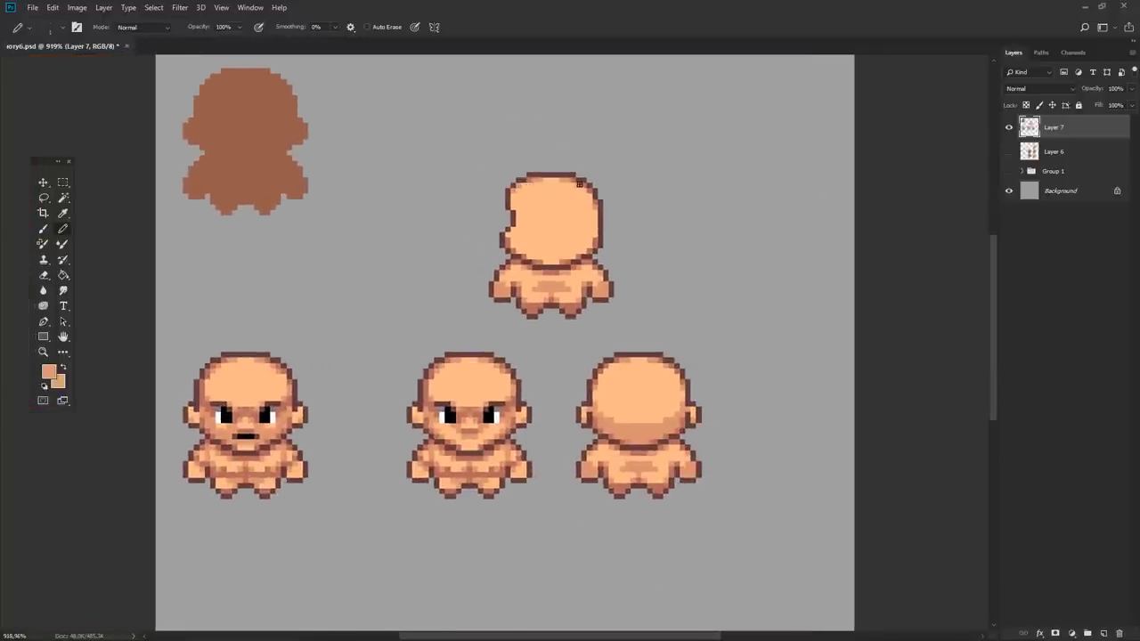
pyautogui.scroll(1, 609, 201)
pyautogui.scroll(1, 607, 208)
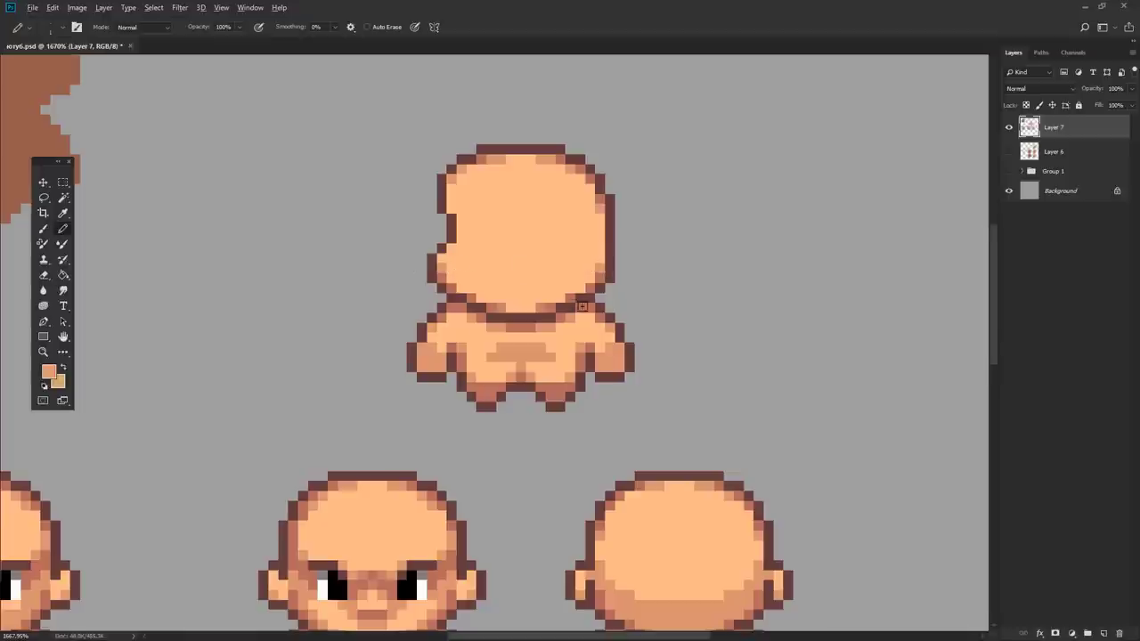
# - Sample dark brown and lighter reddish-brown shades from the figure's lower body
pyautogui.keyDown('alt'); pyautogui.click(545, 403); pyautogui.keyUp('alt')
pyautogui.keyDown('alt'); pyautogui.click(554, 392); pyautogui.keyUp('alt')
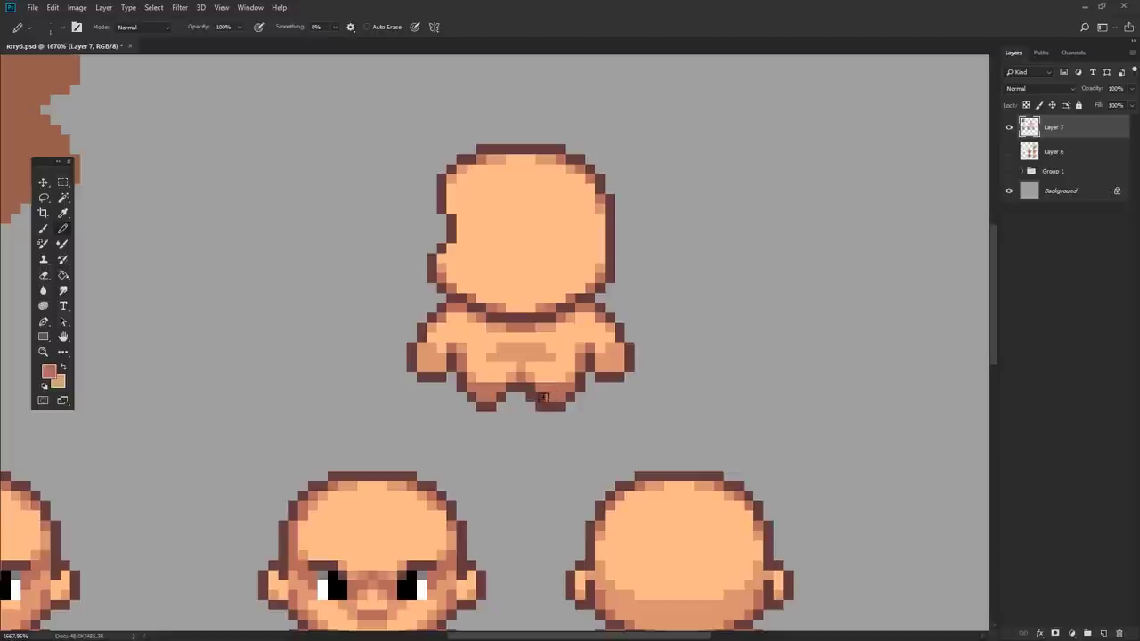
pyautogui.keyDown('alt'); pyautogui.click(538, 386); pyautogui.keyUp('alt')
# - Trim the body's lower-left edge, shift bottom pixels left, and move the right arm away
pyautogui.press('e')
pyautogui.moveTo(450, 372); pyautogui.dragTo(509, 397)
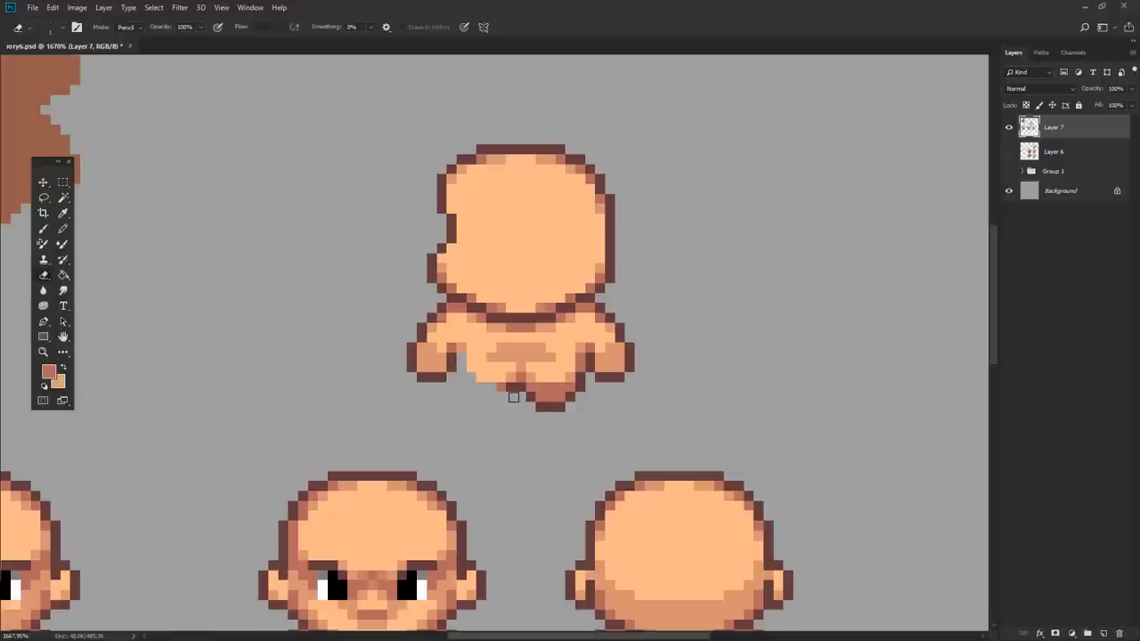
pyautogui.press('m')
pyautogui.moveTo(596, 406)
pyautogui.mouseDown()
pyautogui.moveTo(507, 383)
pyautogui.moveTo(549, 405)
pyautogui.mouseUp()
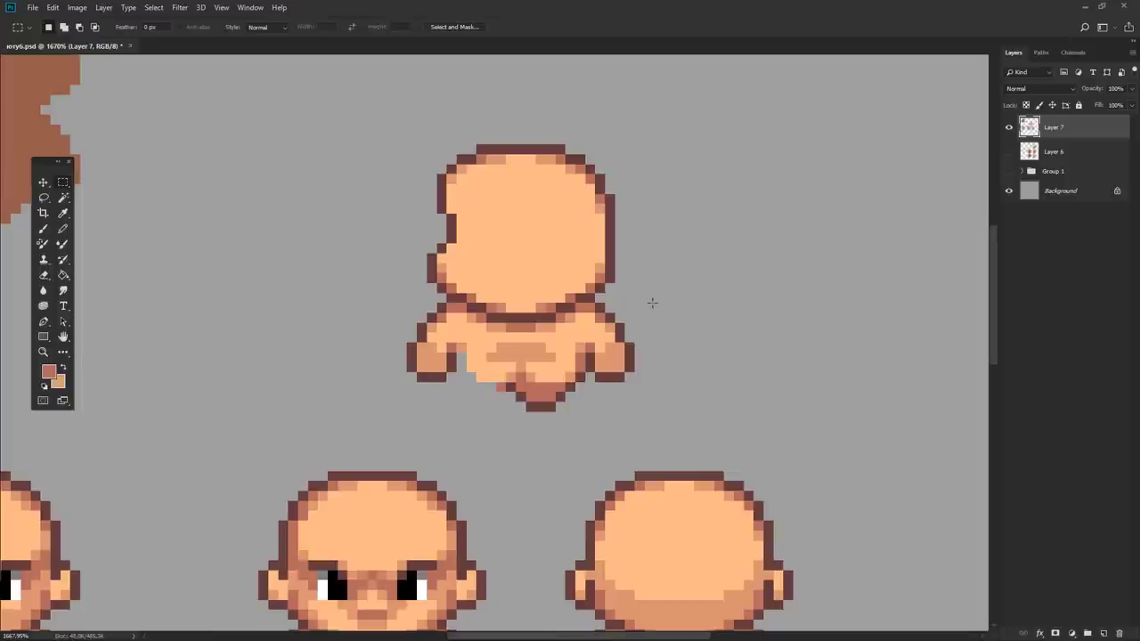
pyautogui.moveTo(651, 301)
pyautogui.mouseDown()
pyautogui.moveTo(595, 385)
pyautogui.moveTo(703, 376)
pyautogui.mouseUp()
pyautogui.hotkey('ctrl', 'd')
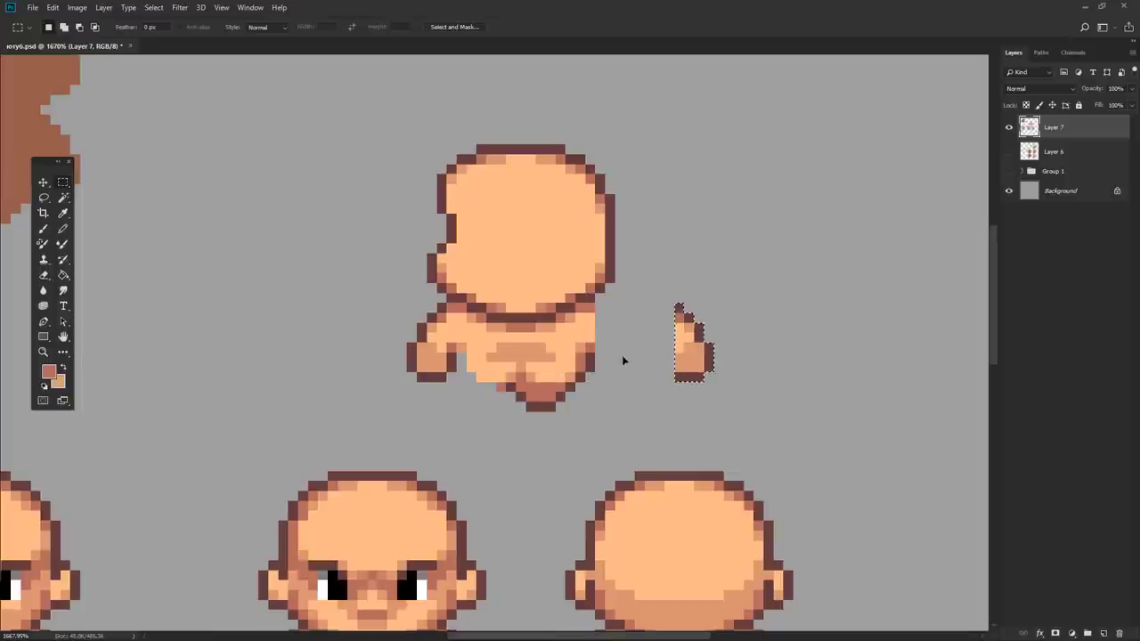
# - Replace the body's right-side outline with a darker brown line
pyautogui.press('e')
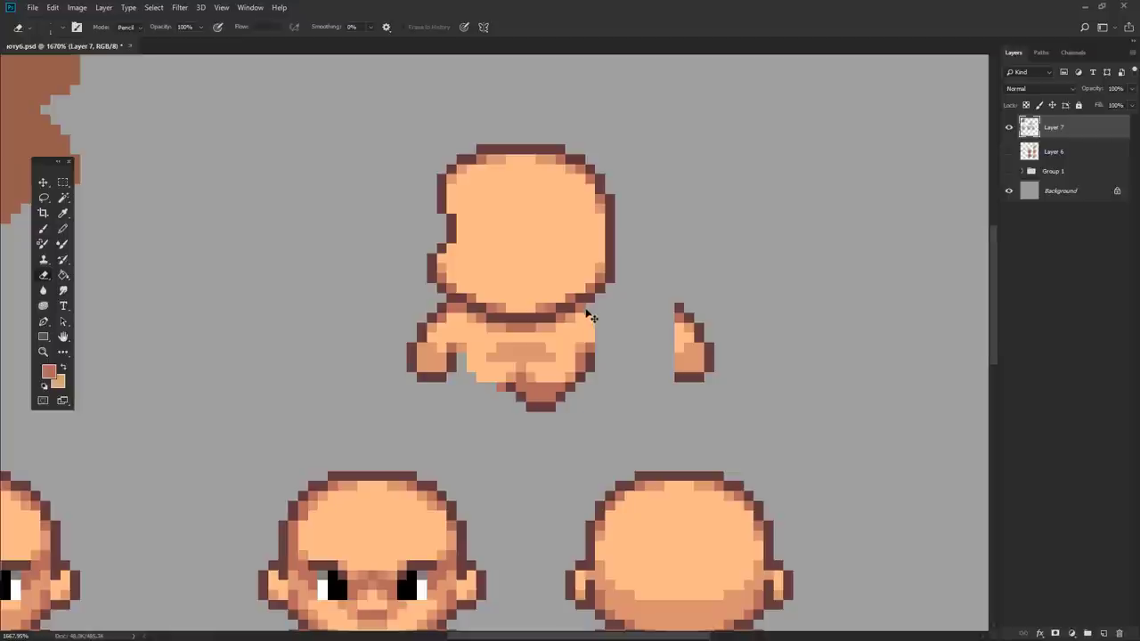
pyautogui.moveTo(587, 316); pyautogui.dragTo(593, 336)
pyautogui.press('b')
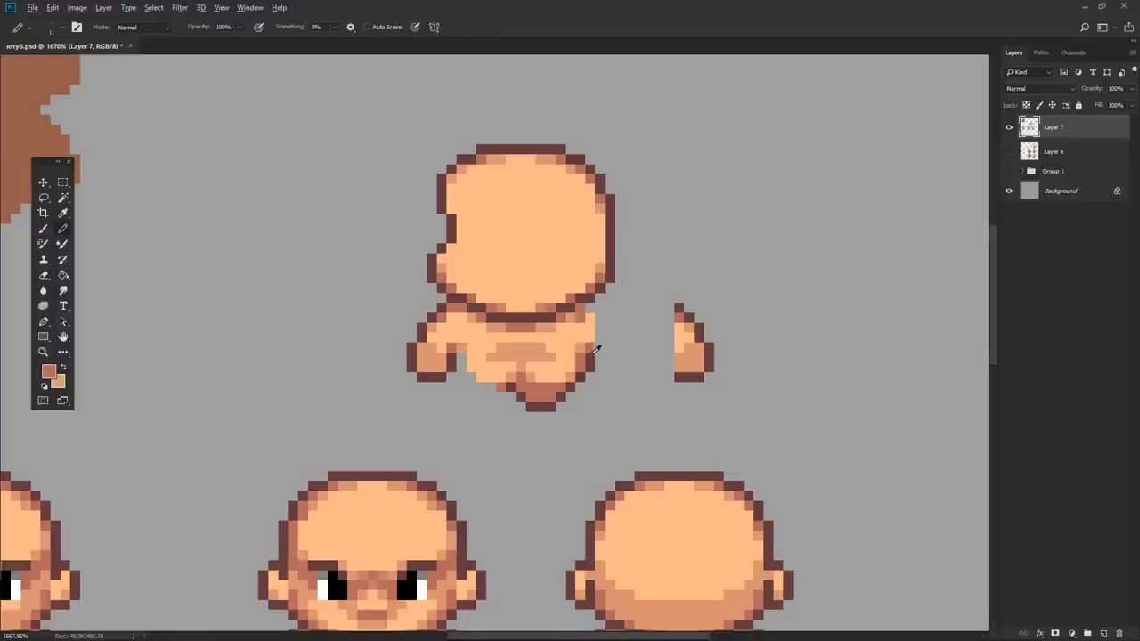
pyautogui.keyDown('alt'); pyautogui.click(595, 349); pyautogui.keyUp('alt')
pyautogui.moveTo(591, 365); pyautogui.dragTo(584, 315)
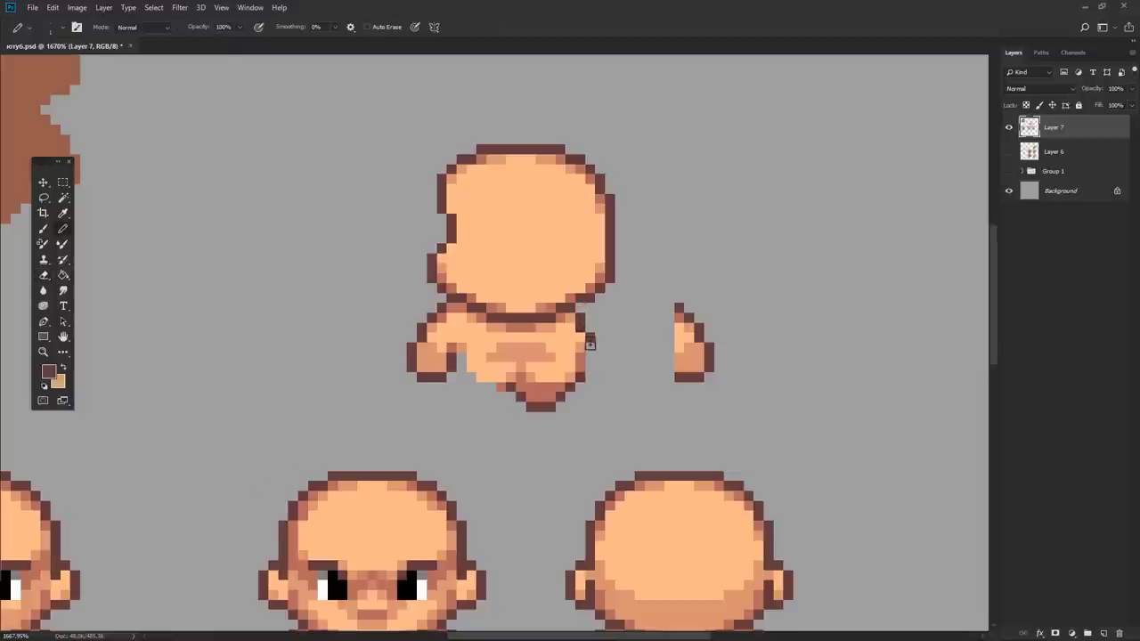
pyautogui.scroll(-5, 589, 347)
pyautogui.scroll(3, 565, 364)
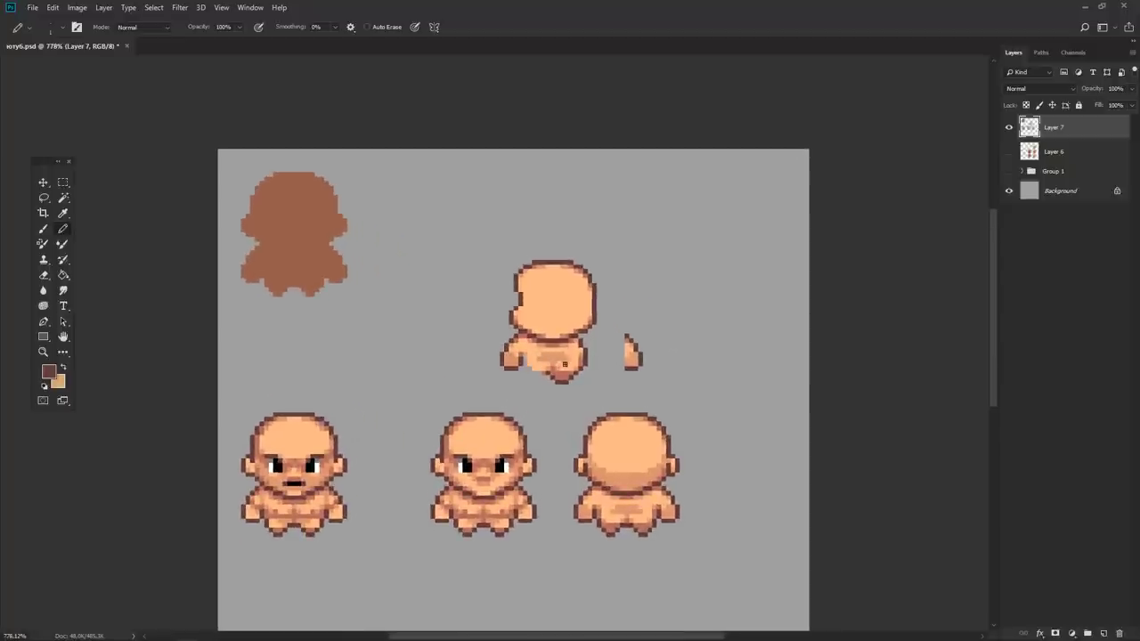
pyautogui.scroll(2, 577, 370)
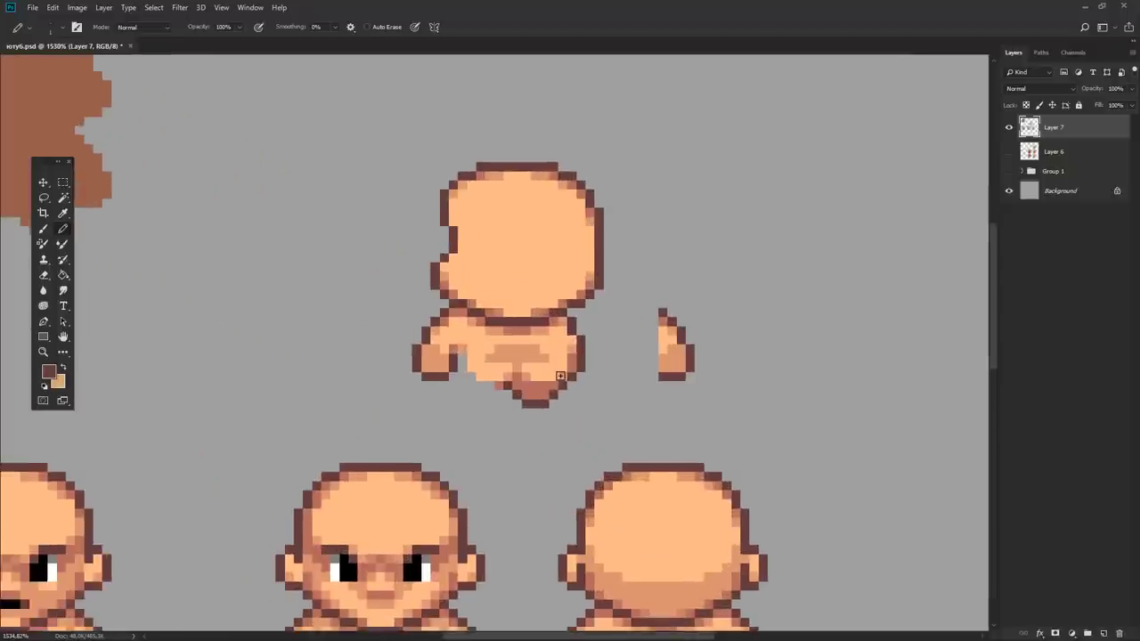
# - Touch up the dark outline along the lower right edge of the body
pyautogui.press('e')
pyautogui.moveTo(560, 376)
pyautogui.mouseDown()
pyautogui.moveTo(575, 338)
pyautogui.moveTo(576, 349)
pyautogui.mouseUp()
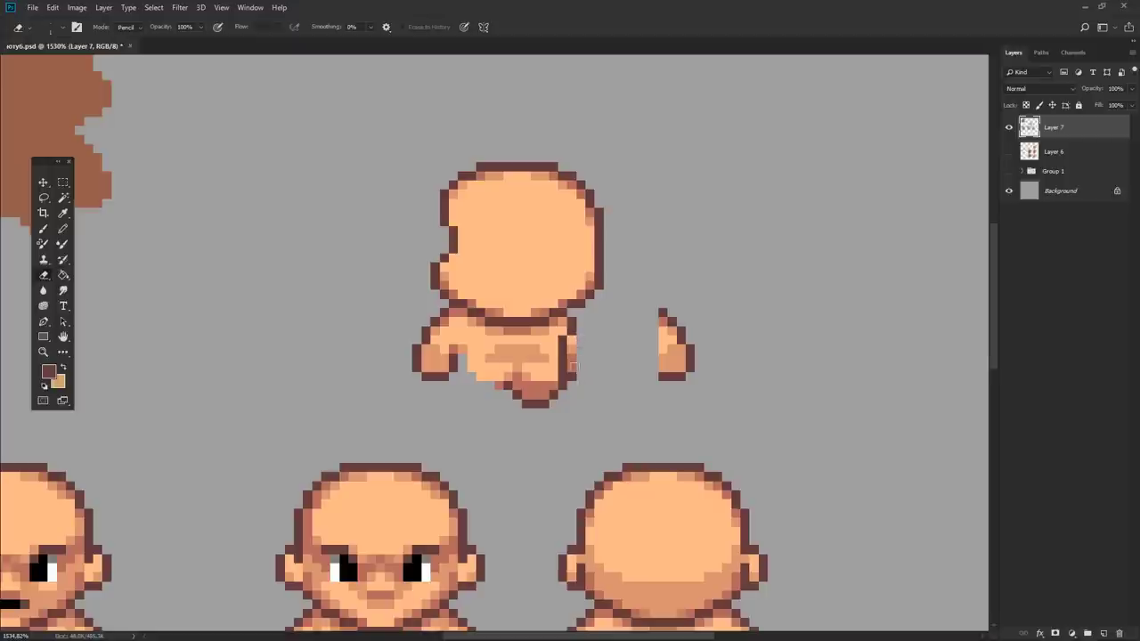
pyautogui.press('b')
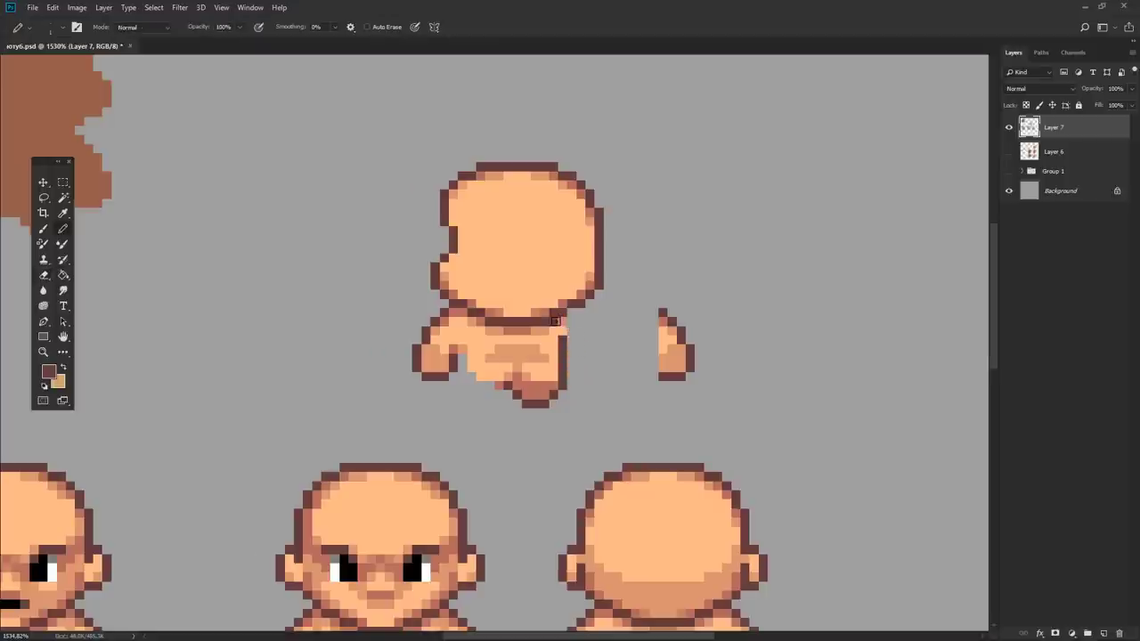
pyautogui.scroll(-10, 620, 329)
pyautogui.scroll(10, 623, 325)
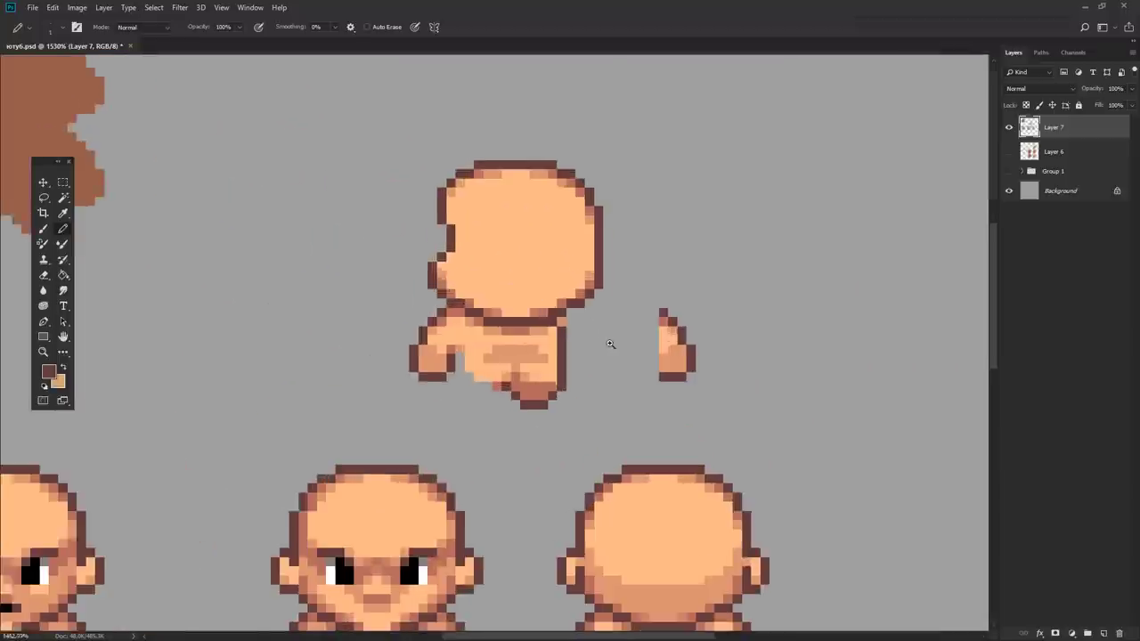
# - Select the loose hand piece and move it left against the body
pyautogui.press('m')
pyautogui.moveTo(634, 297); pyautogui.dragTo(694, 389)
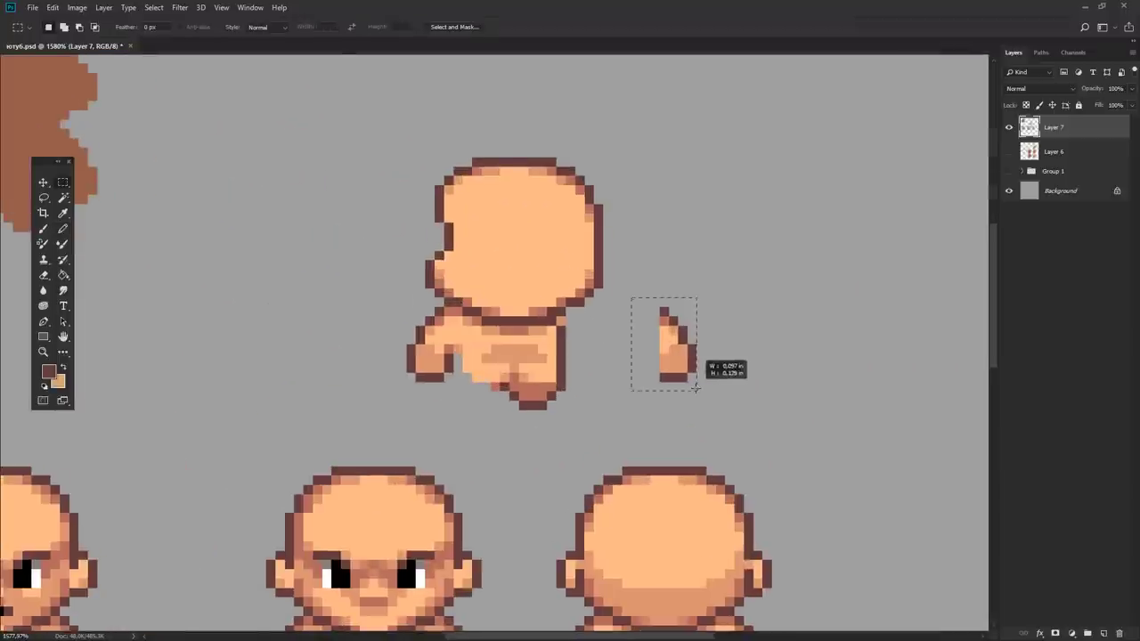
pyautogui.moveTo(640, 307)
pyautogui.mouseDown()
pyautogui.moveTo(687, 344)
pyautogui.moveTo(690, 320)
pyautogui.mouseUp()
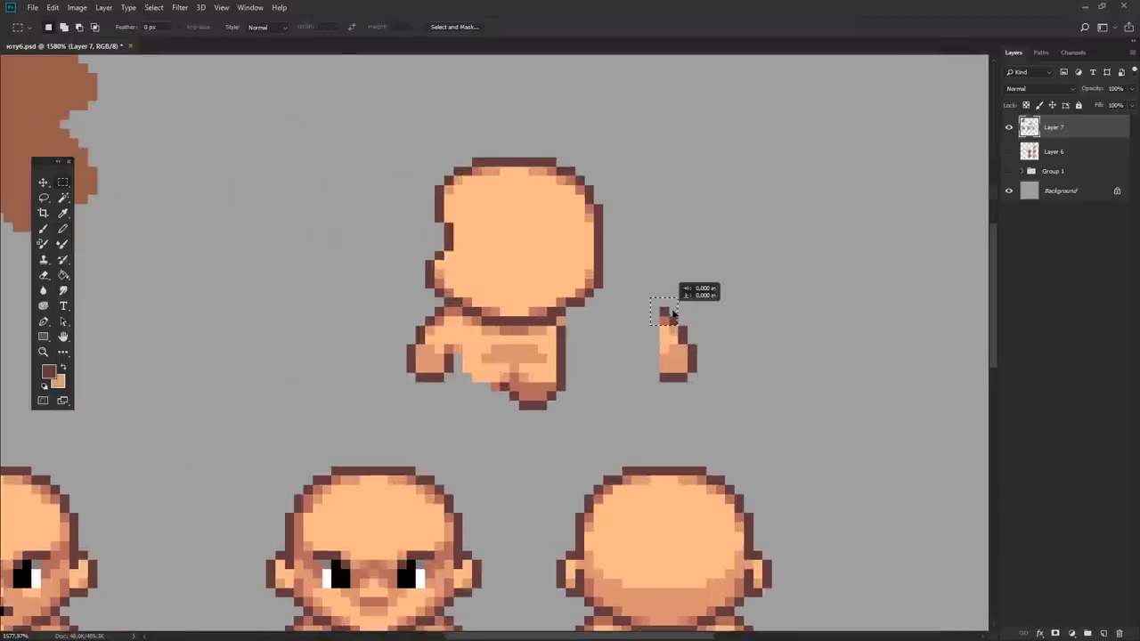
pyautogui.moveTo(653, 307)
pyautogui.mouseDown()
pyautogui.moveTo(708, 385)
pyautogui.moveTo(583, 367)
pyautogui.mouseUp()
pyautogui.scroll(-5, 526, 400)
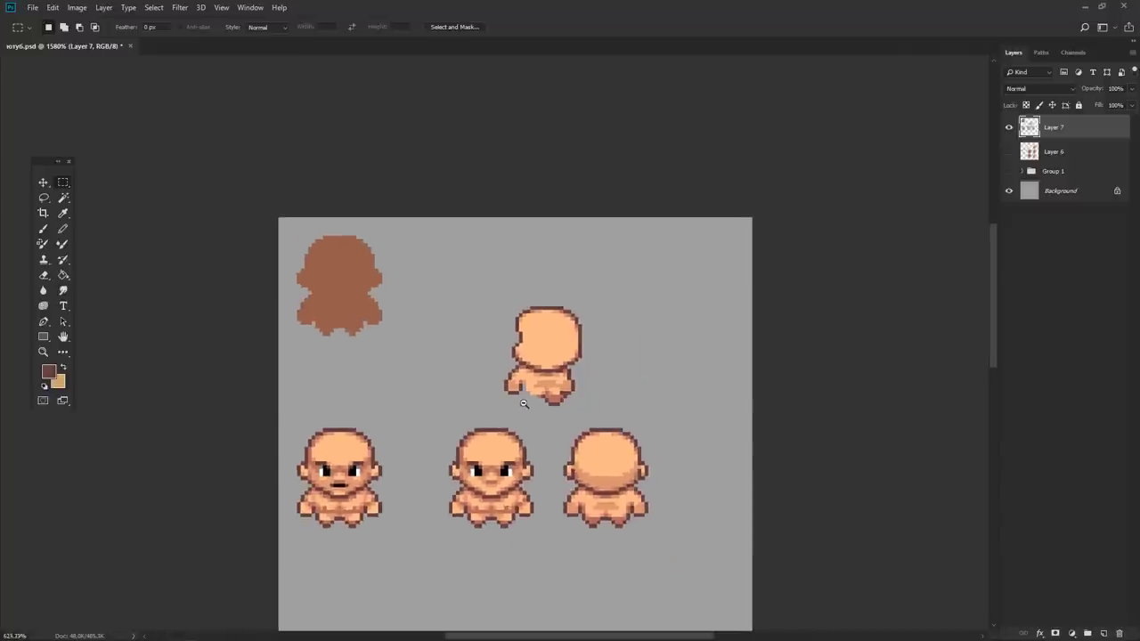
pyautogui.scroll(5, 523, 404)
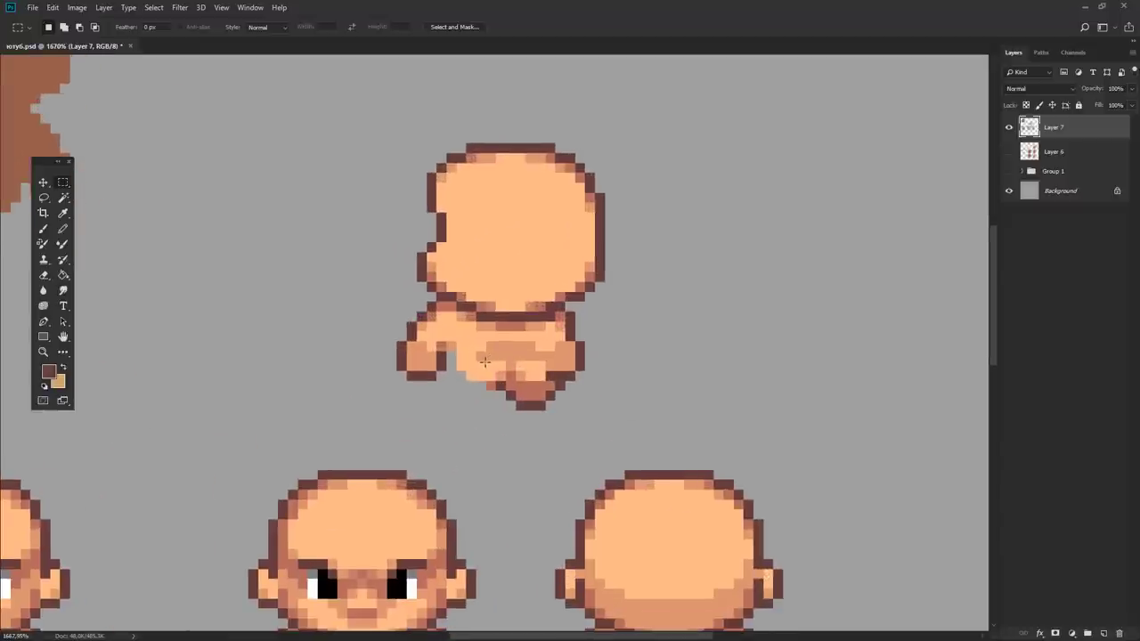
# - Outline the arm against the body with dark vertical lines, undoing a stray one
pyautogui.press('e')
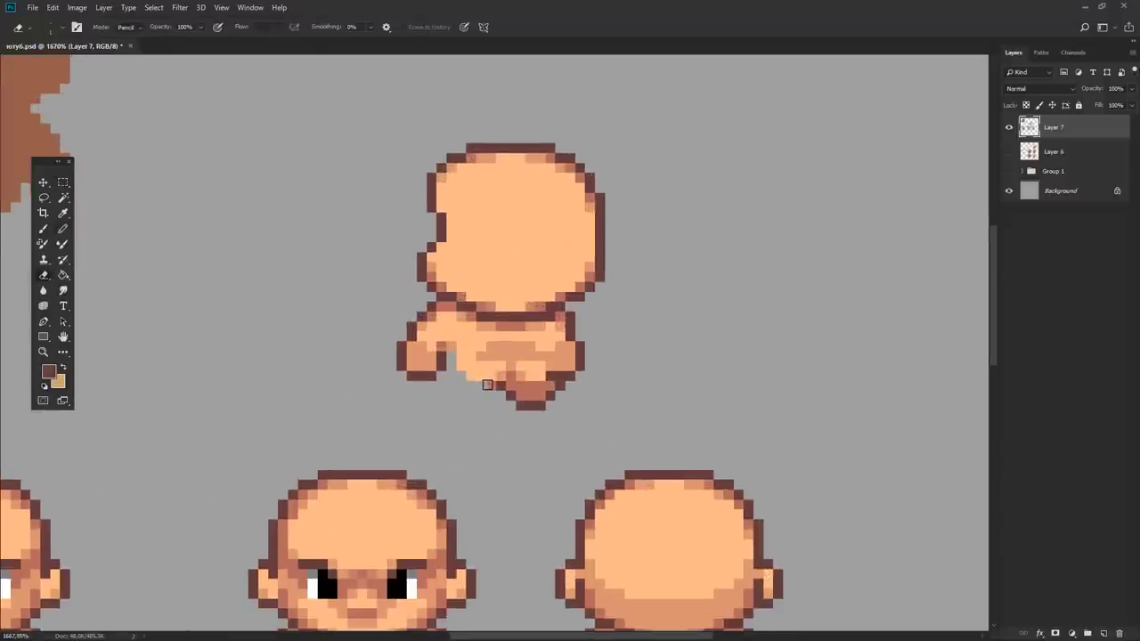
pyautogui.press('b')
pyautogui.moveTo(487, 384); pyautogui.dragTo(488, 338)
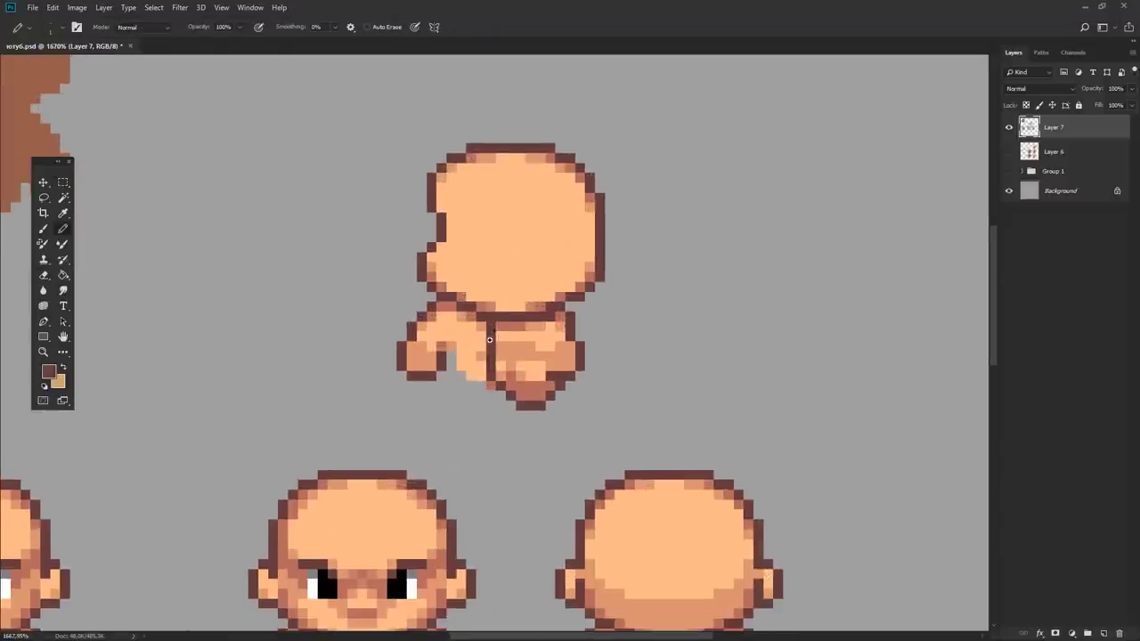
pyautogui.scroll(-5, 494, 333)
pyautogui.scroll(6, 433, 338)
pyautogui.hotkey('ctrl', 'z')
pyautogui.moveTo(575, 388); pyautogui.dragTo(575, 360)
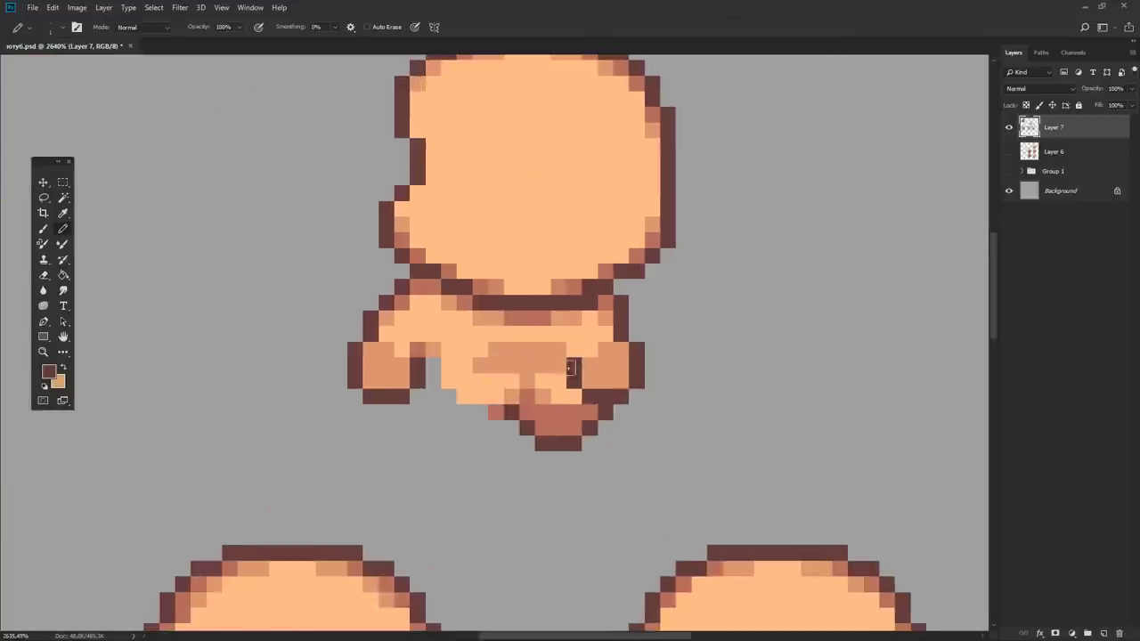
pyautogui.moveTo(495, 401); pyautogui.dragTo(496, 329)
pyautogui.scroll(-5, 461, 339)
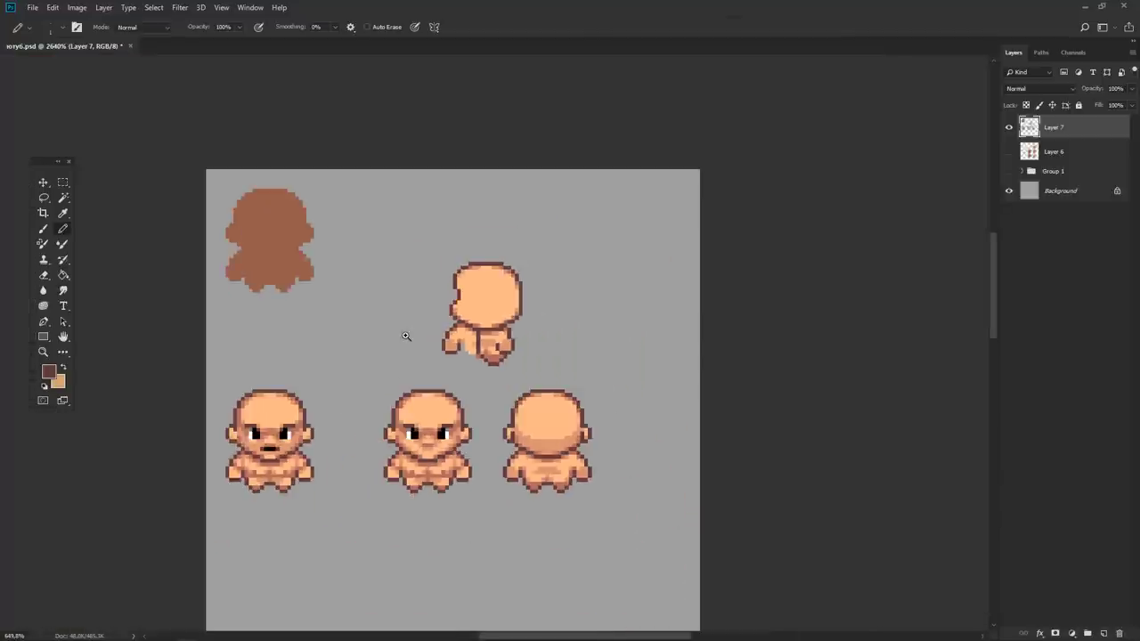
pyautogui.scroll(3, 521, 258)
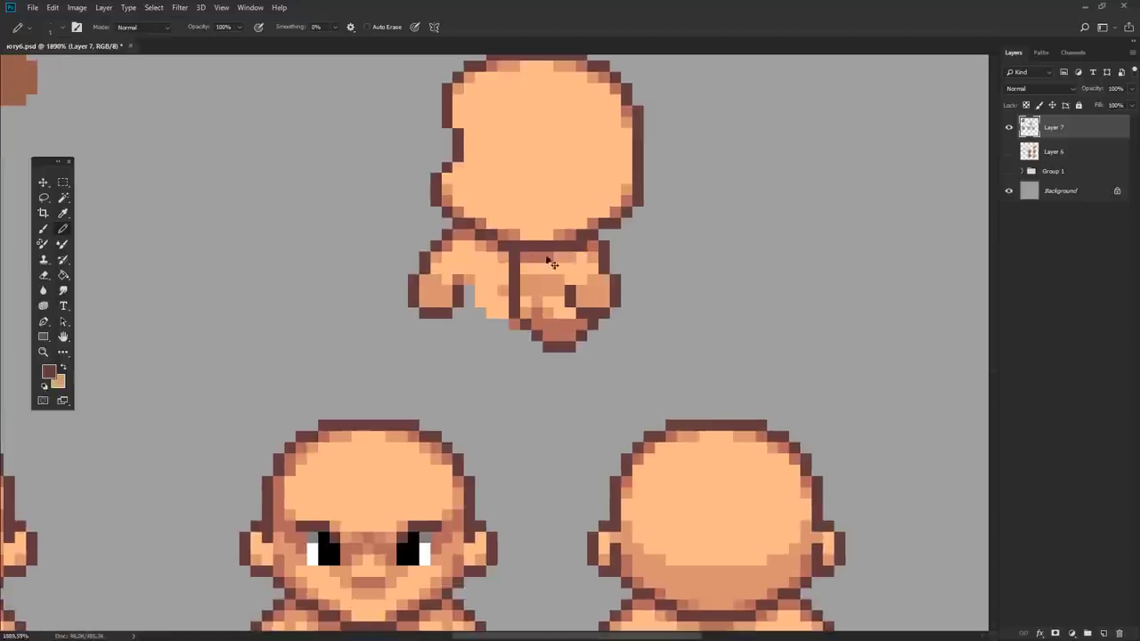
# - Select and delete the figure's old protruding left arm
pyautogui.moveTo(489, 253)
pyautogui.mouseDown()
pyautogui.moveTo(491, 310)
pyautogui.moveTo(524, 325)
pyautogui.mouseUp()
pyautogui.scroll(-5, 526, 344)
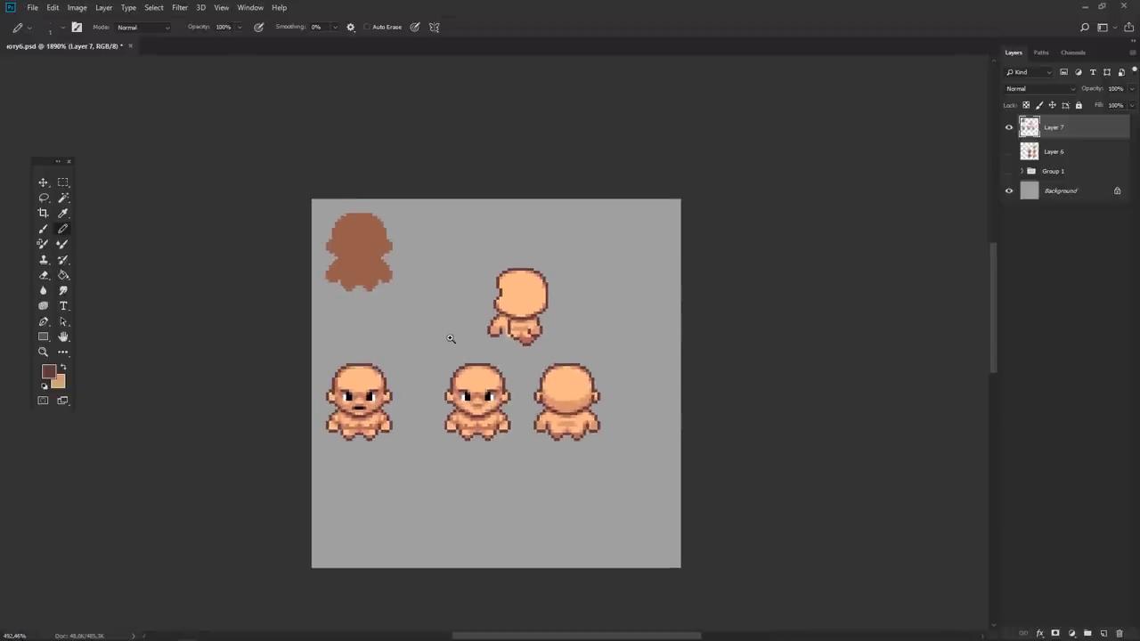
pyautogui.scroll(3, 451, 336)
pyautogui.press('e')
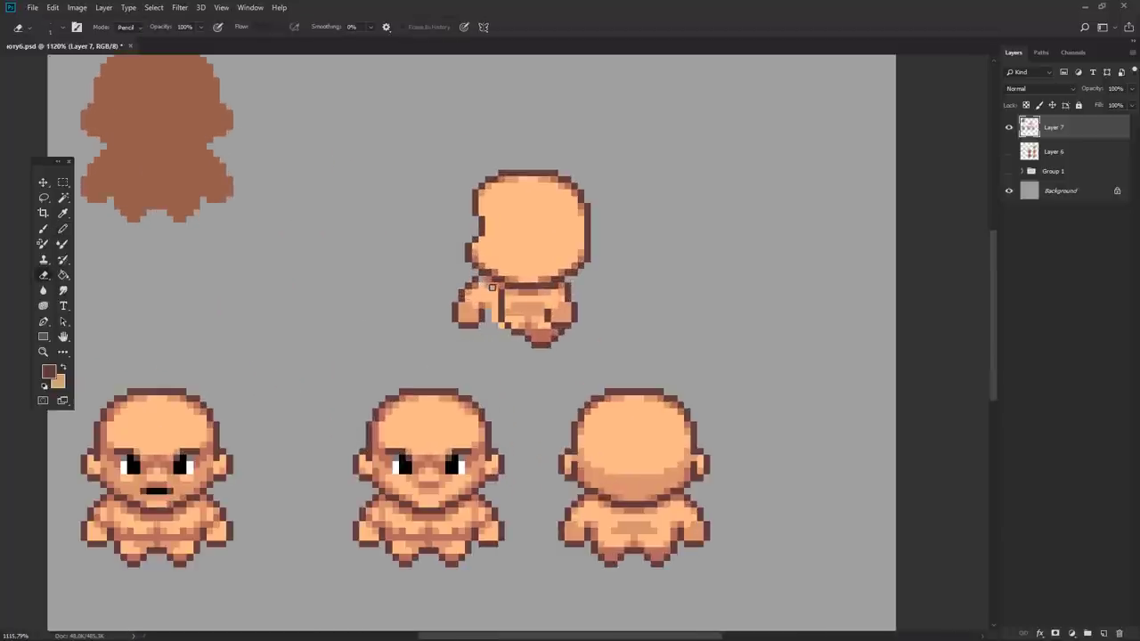
pyautogui.press('m')
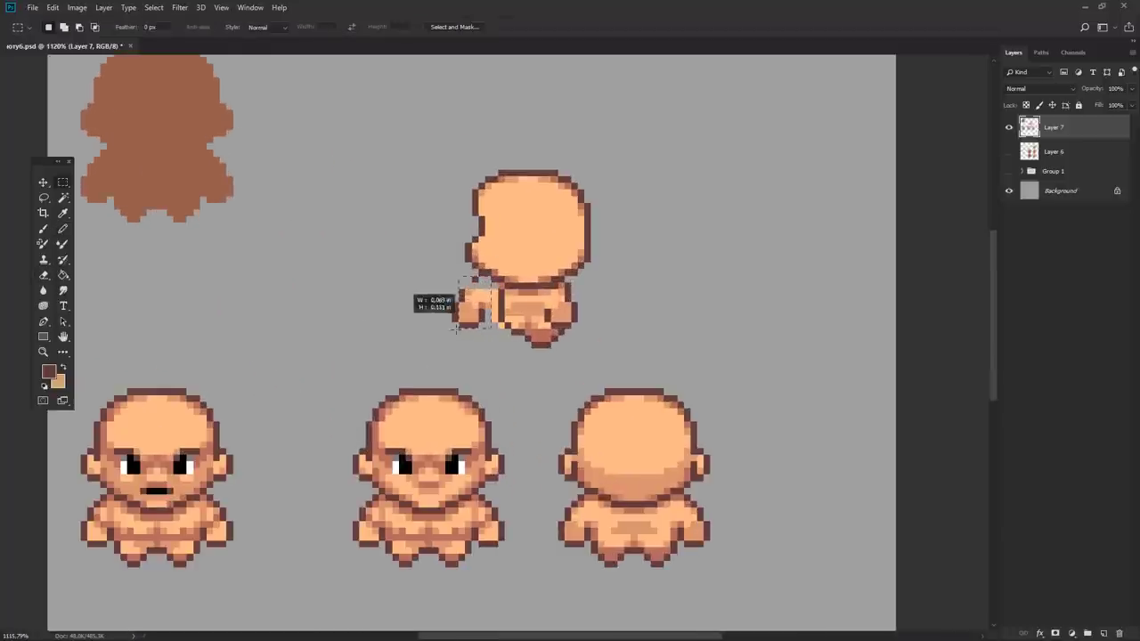
pyautogui.moveTo(498, 286); pyautogui.dragTo(451, 329)
pyautogui.press('Delete')
pyautogui.moveTo(496, 287); pyautogui.dragTo(500, 326)
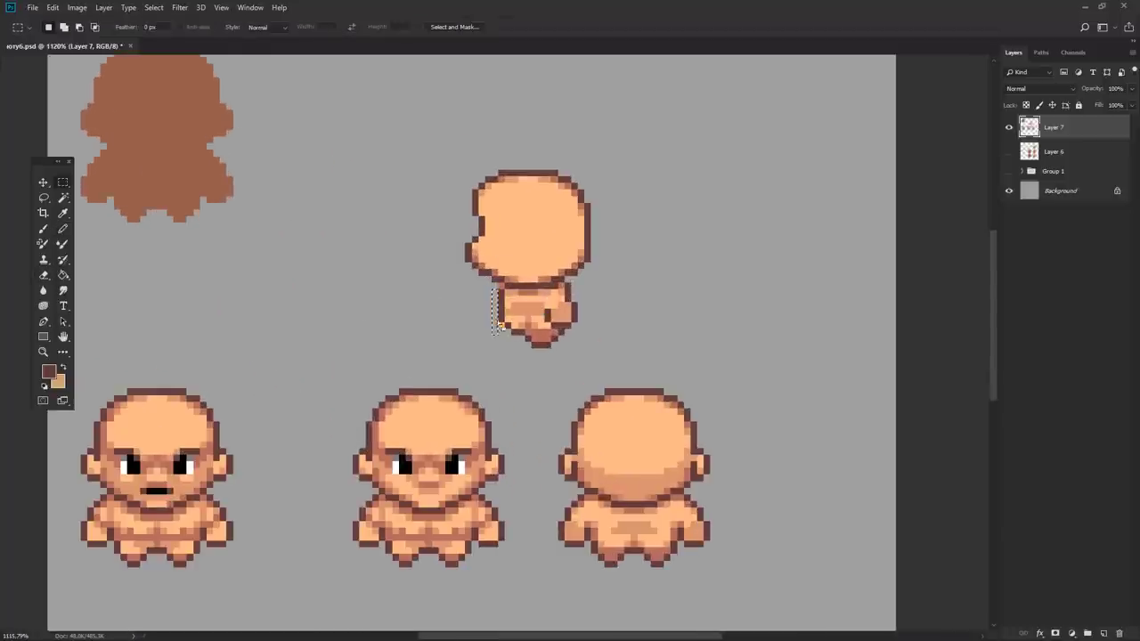
# - Select the lower body and nudge it slightly left under the head
pyautogui.press('e')
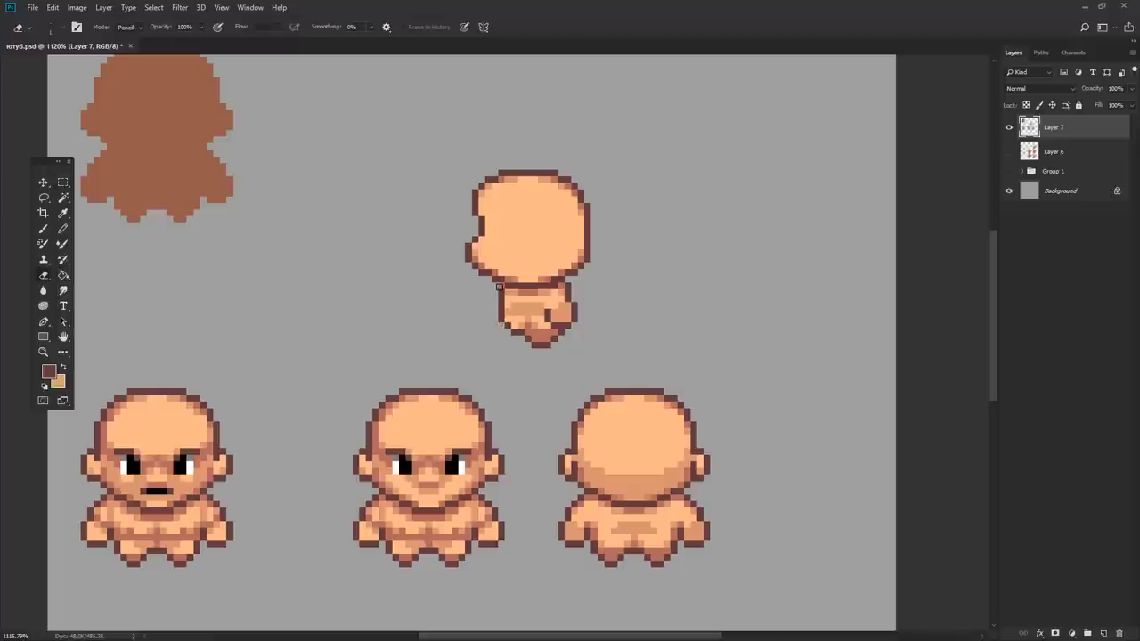
pyautogui.scroll(-3, 512, 289)
pyautogui.scroll(-1, 570, 276)
pyautogui.scroll(3, 627, 260)
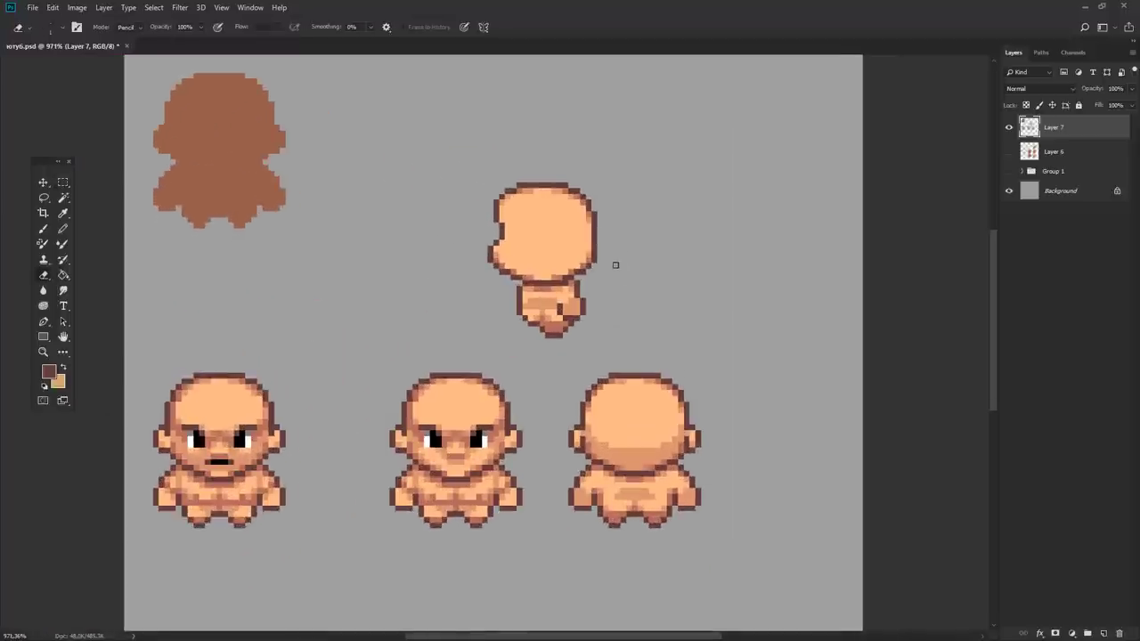
pyautogui.press('m')
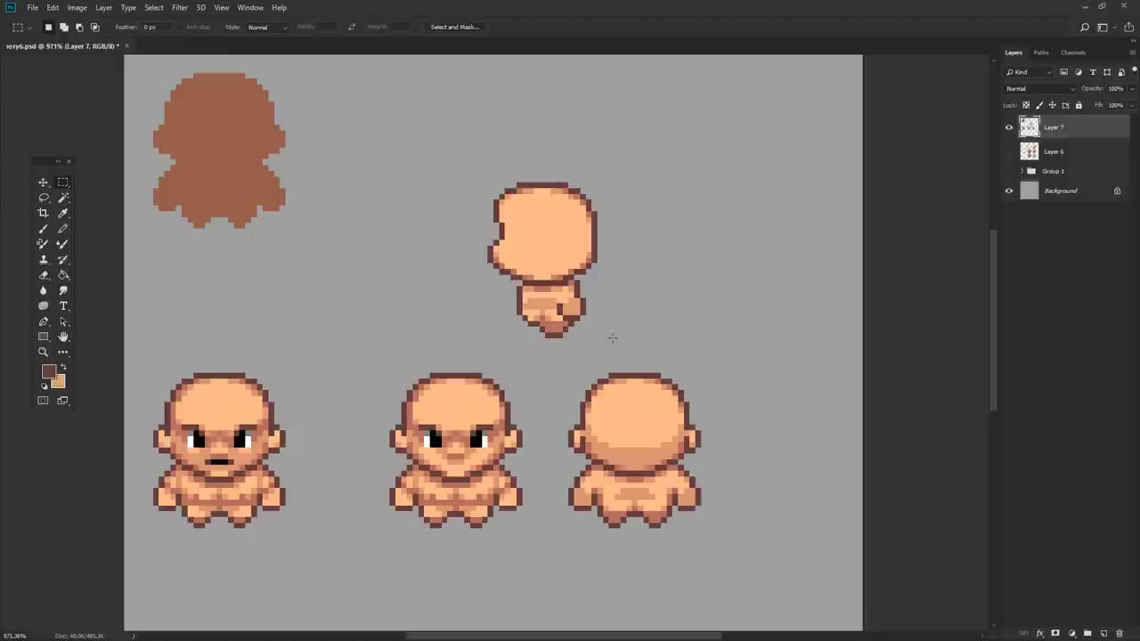
pyautogui.moveTo(613, 349); pyautogui.dragTo(499, 286)
pyautogui.moveTo(587, 284); pyautogui.dragTo(571, 315)
pyautogui.hotkey('ctrl', 'd')
# - Pick the light peach skin colour with the Pencil
pyautogui.press('e')
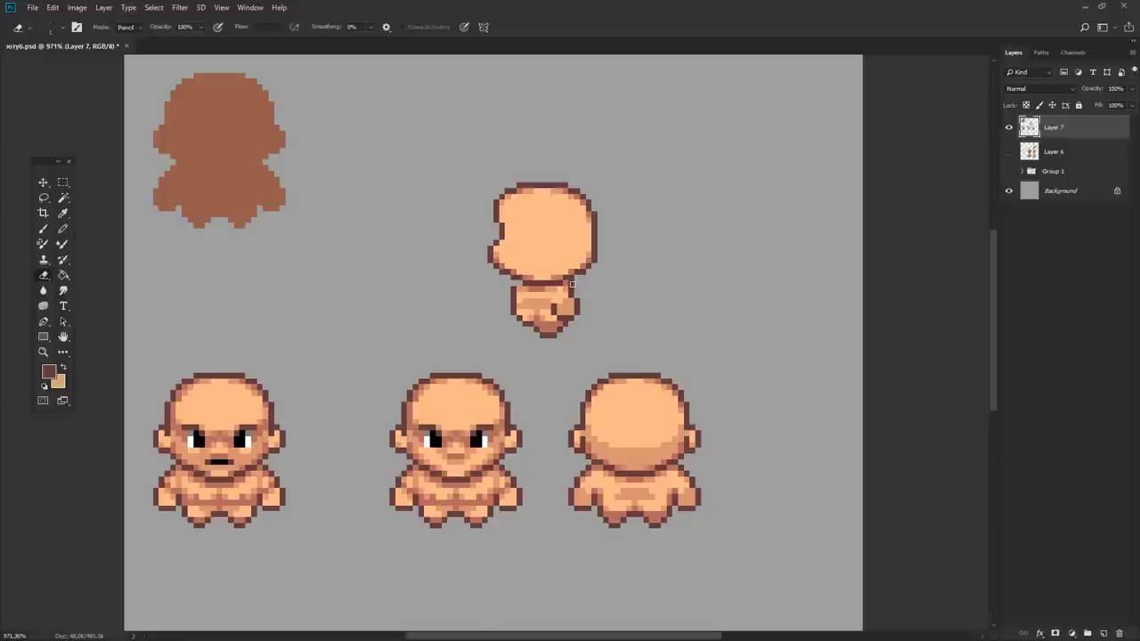
pyautogui.press('b')
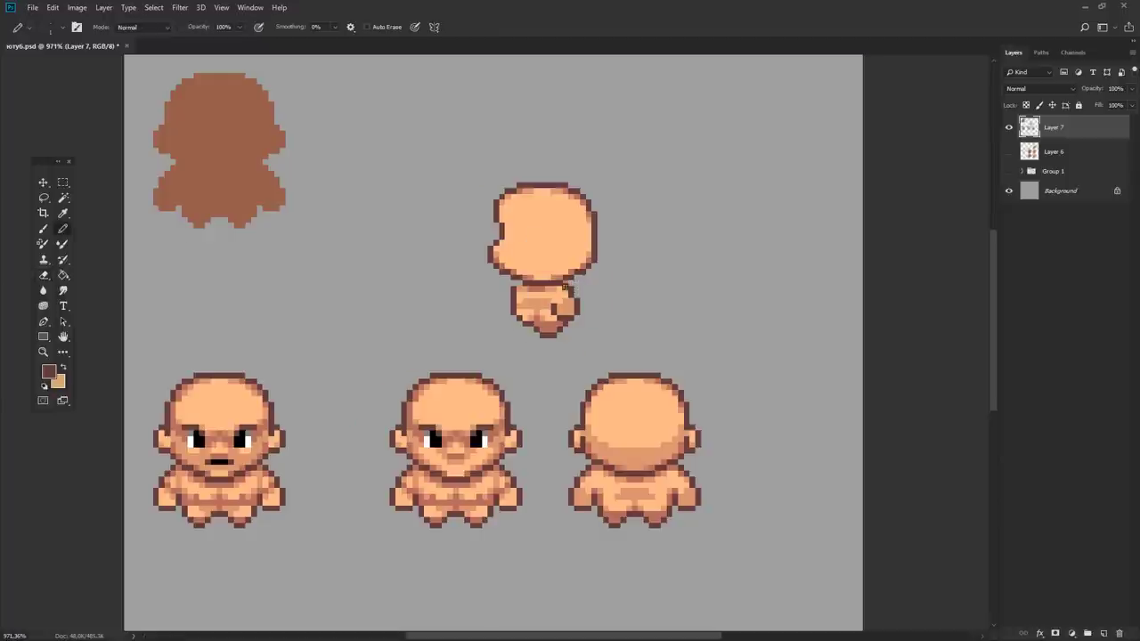
pyautogui.scroll(4, 574, 307)
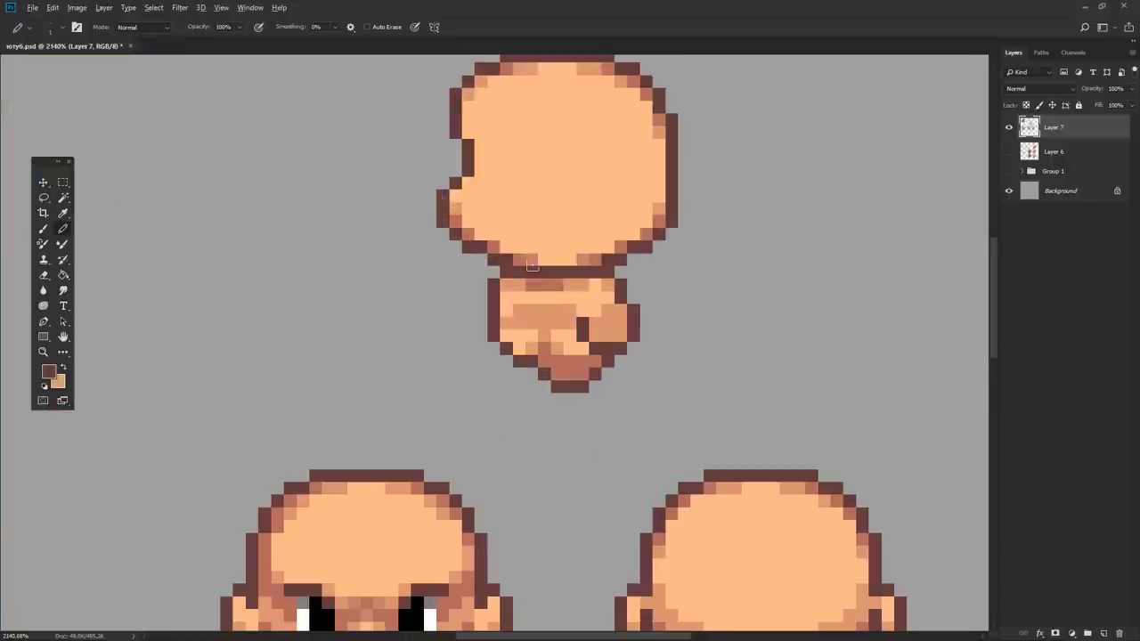
pyautogui.keyDown('alt'); pyautogui.click(509, 260); pyautogui.keyUp('alt')
# - Repaint the side-view figure's belly shading in the light peach skin colour
pyautogui.scroll(-3, 577, 255)
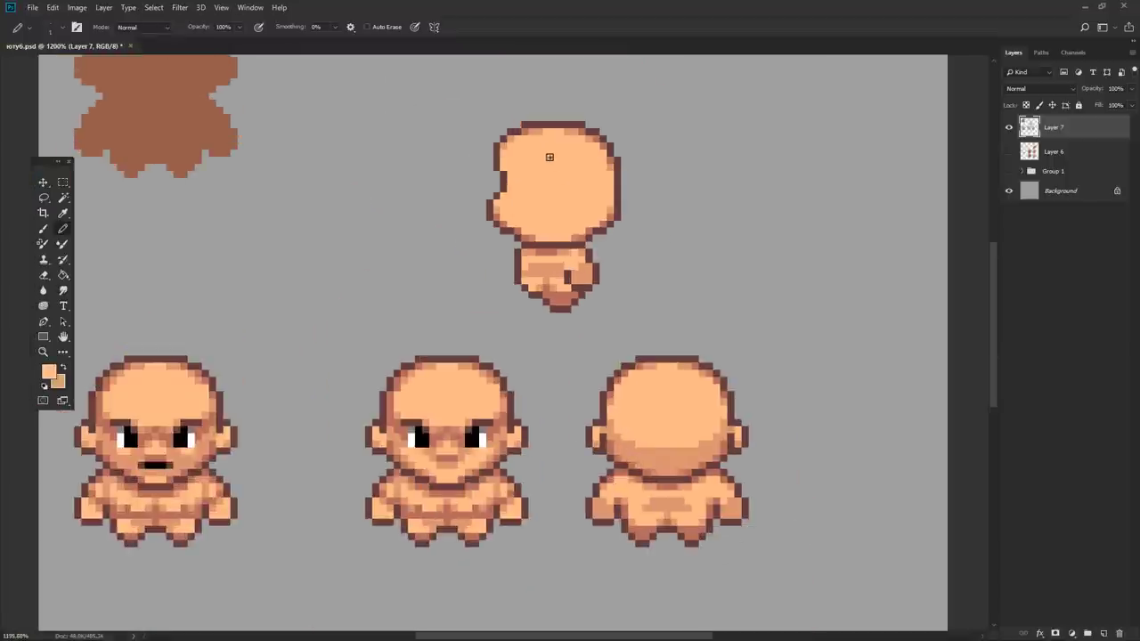
pyautogui.keyDown('alt'); pyautogui.click(515, 233); pyautogui.keyUp('alt')
pyautogui.scroll(-3, 523, 230)
pyautogui.scroll(4, 523, 229)
pyautogui.keyDown('alt'); pyautogui.click(594, 238); pyautogui.keyUp('alt')
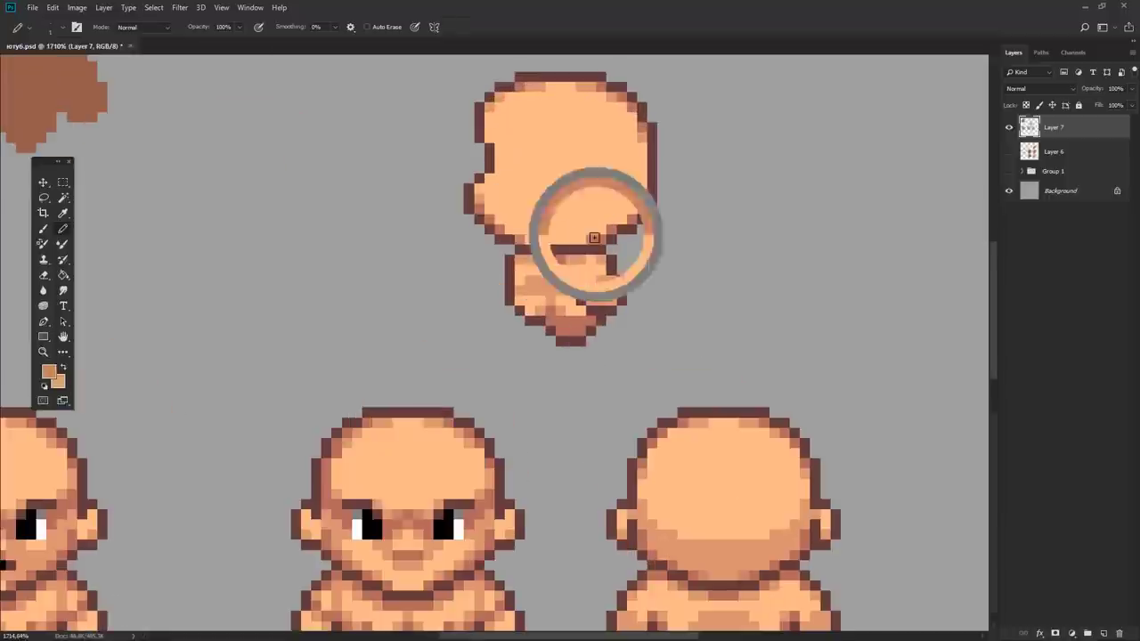
pyautogui.scroll(-1, 594, 238)
pyautogui.scroll(1, 579, 214)
pyautogui.scroll(-3, 574, 198)
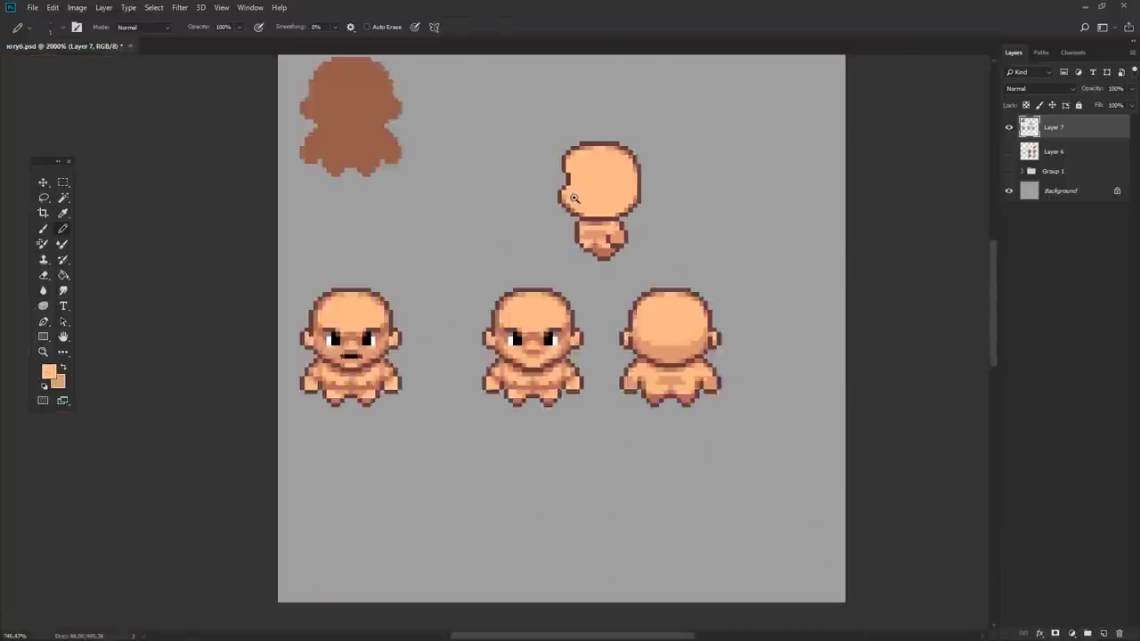
pyautogui.scroll(2, 575, 198)
pyautogui.scroll(-3, 595, 193)
pyautogui.scroll(3, 595, 193)
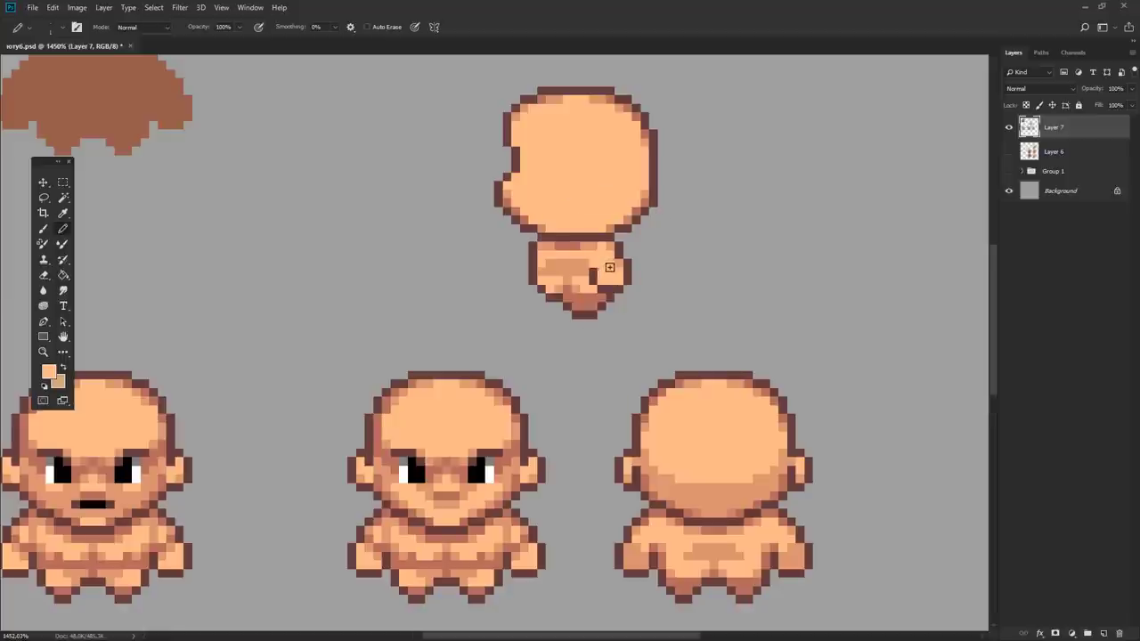
pyautogui.keyDown('alt'); pyautogui.click(571, 255); pyautogui.keyUp('alt')
pyautogui.moveTo(545, 258); pyautogui.dragTo(572, 291)
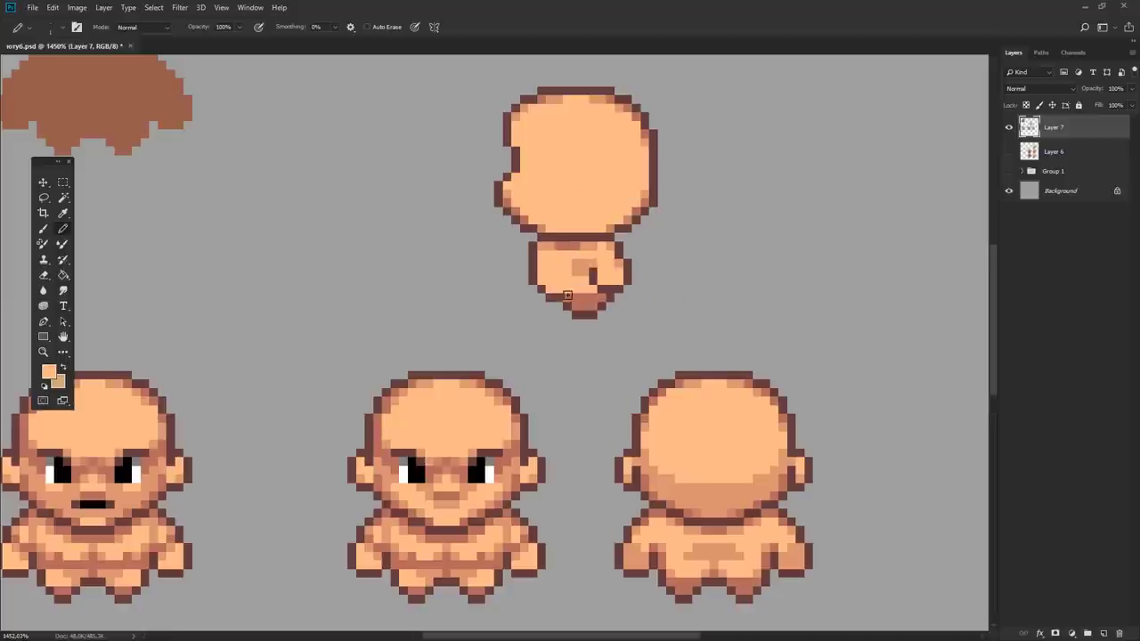
pyautogui.moveTo(581, 276)
pyautogui.mouseDown()
pyautogui.moveTo(582, 261)
pyautogui.moveTo(573, 269)
pyautogui.mouseUp()
# - Undo the dark pixels at the hand's bottom-left and repaint its bottom edge reddish brown
pyautogui.keyDown('alt'); pyautogui.click(587, 264); pyautogui.keyUp('alt')
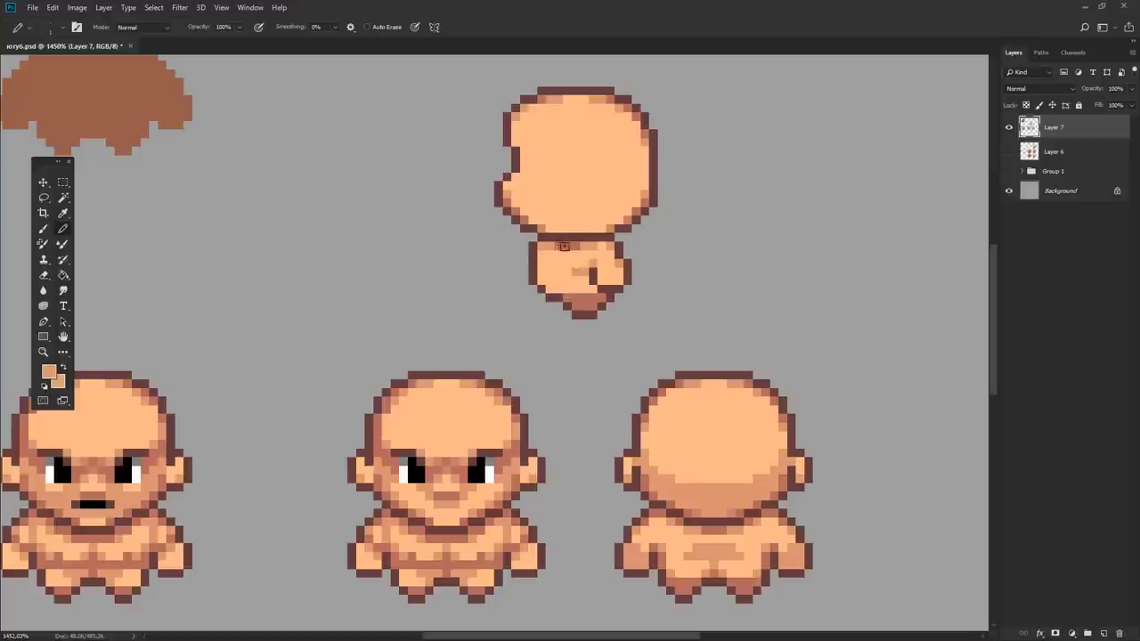
pyautogui.scroll(-5, 588, 290)
pyautogui.scroll(3, 580, 294)
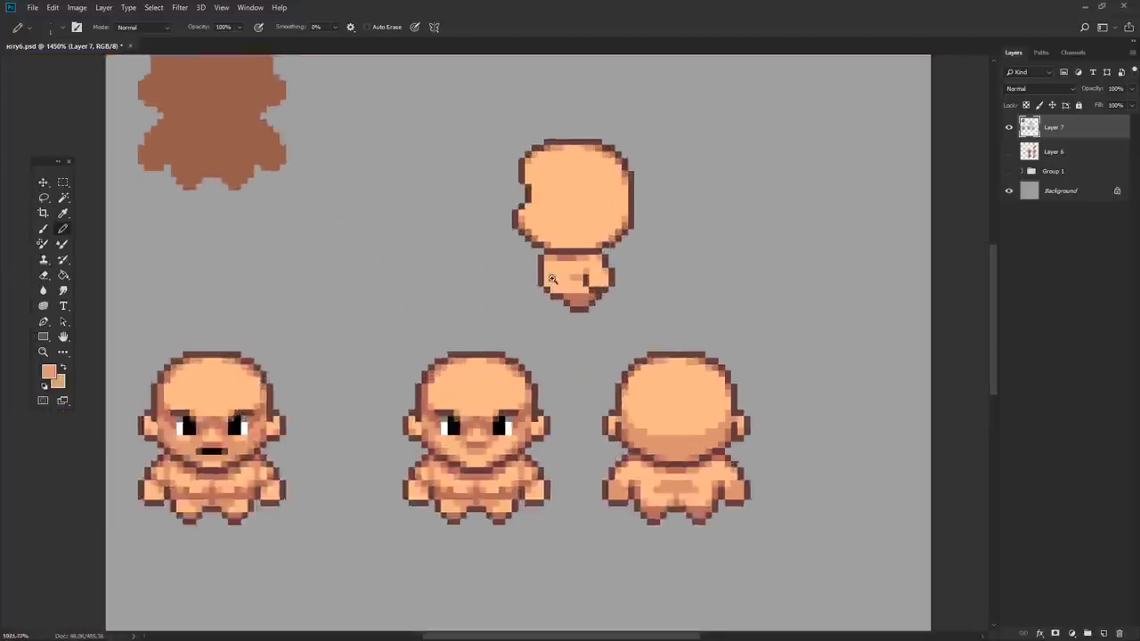
pyautogui.scroll(3, 580, 298)
pyautogui.keyDown('alt'); pyautogui.click(578, 308); pyautogui.keyUp('alt')
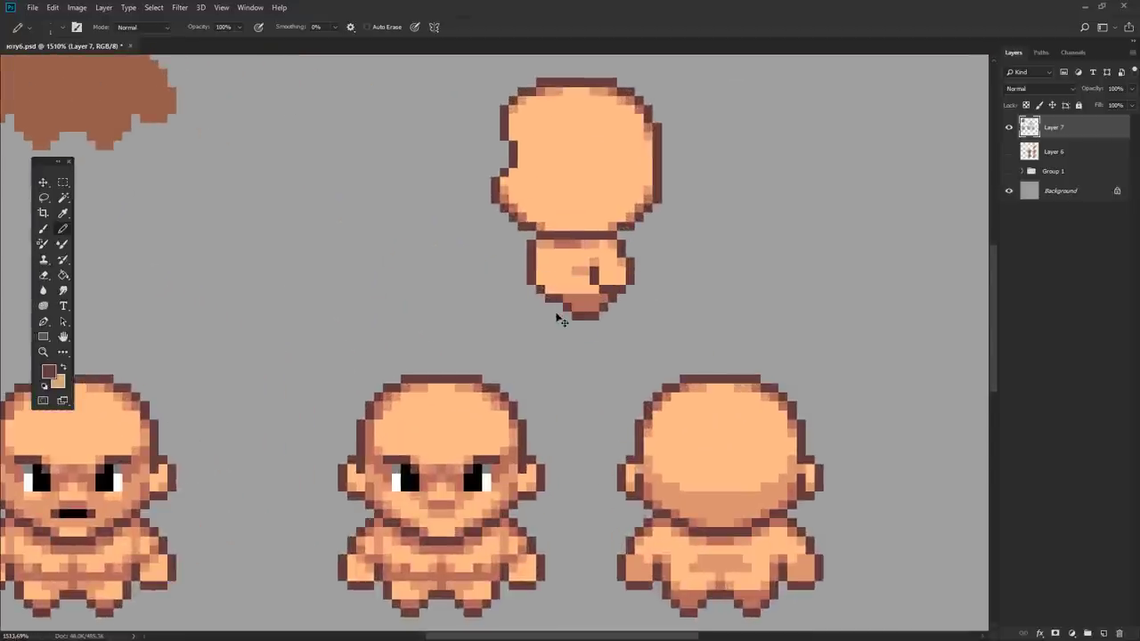
pyautogui.hotkey('ctrl', 'z')
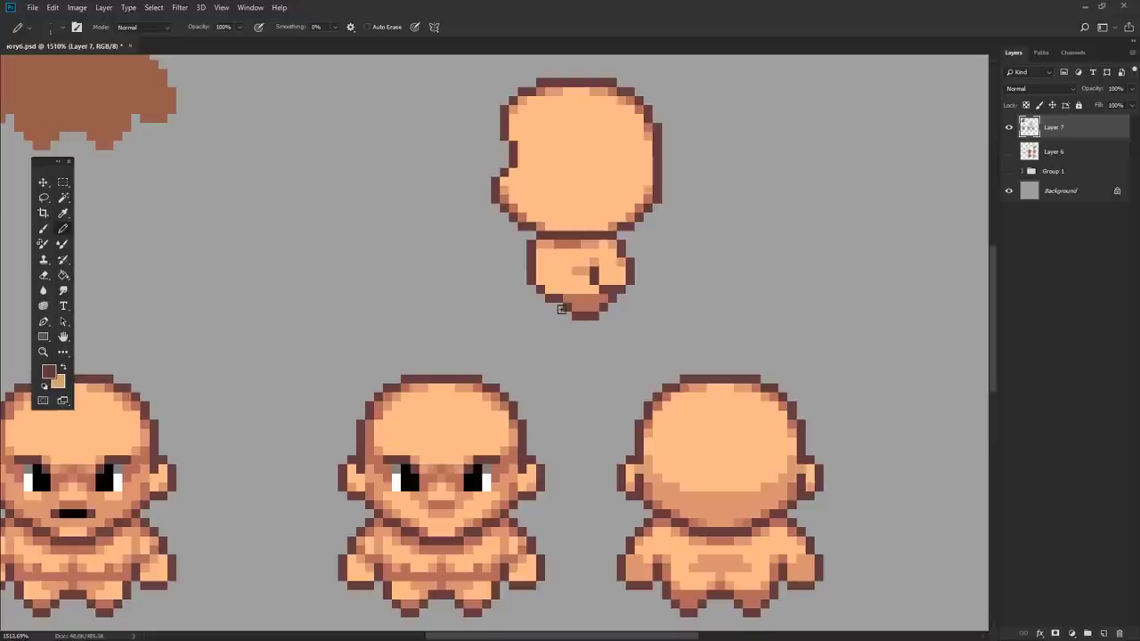
pyautogui.keyDown('alt'); pyautogui.click(583, 305); pyautogui.keyUp('alt')
pyautogui.moveTo(584, 304); pyautogui.dragTo(567, 314)
# - Add dark brown outline pixels along the hand's bottom-left edge
pyautogui.keyDown('alt'); pyautogui.click(559, 307); pyautogui.keyUp('alt')
pyautogui.scroll(-5, 535, 347)
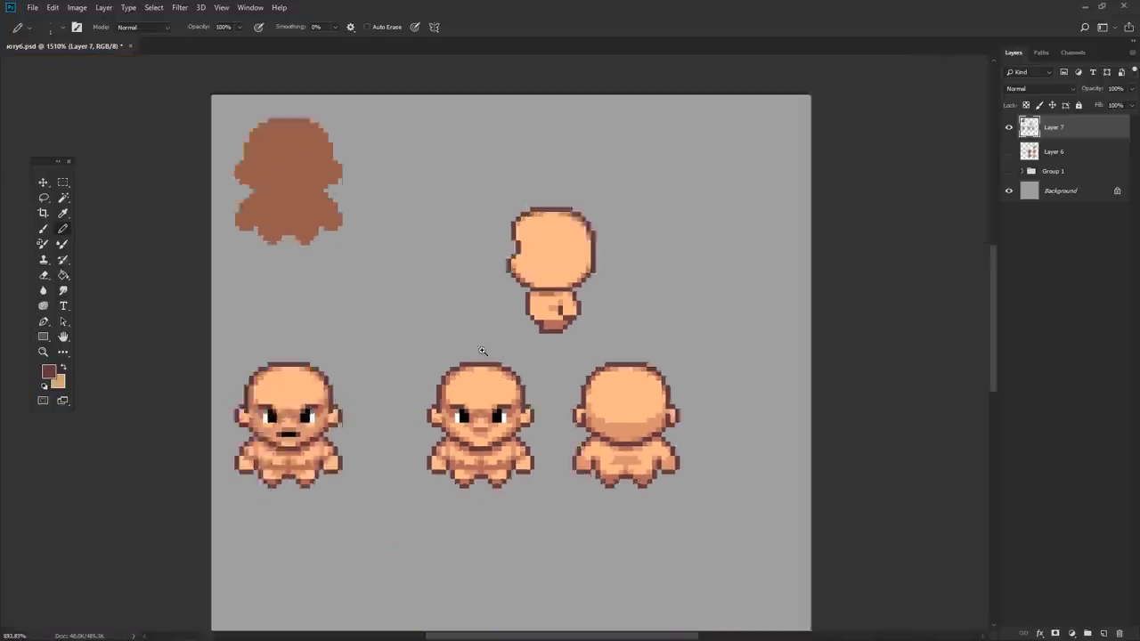
pyautogui.scroll(3, 508, 350)
pyautogui.scroll(3, 553, 345)
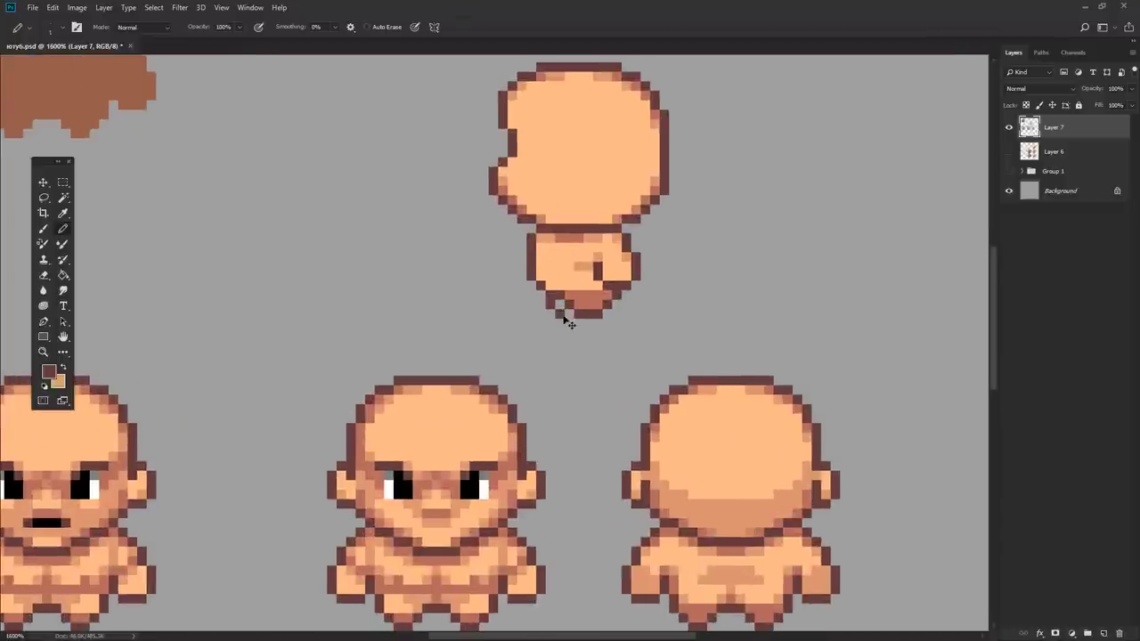
pyautogui.scroll(-5, 559, 328)
pyautogui.scroll(5, 534, 325)
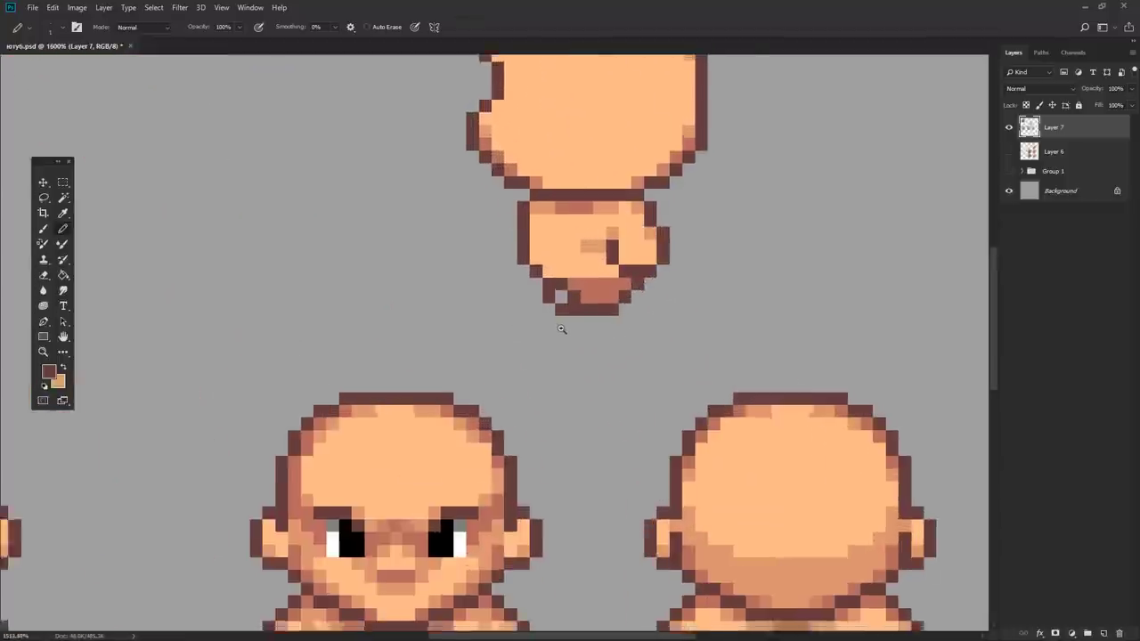
pyautogui.scroll(1, 562, 321)
pyautogui.moveTo(561, 309); pyautogui.dragTo(547, 309)
pyautogui.keyDown('alt'); pyautogui.click(570, 299); pyautogui.keyUp('alt')
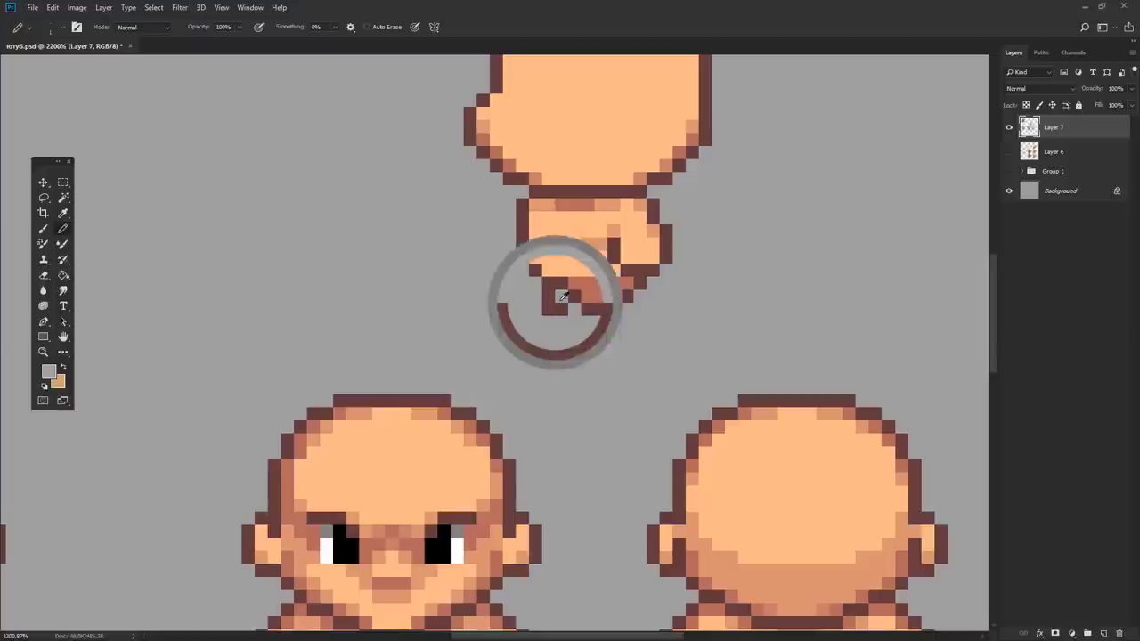
pyautogui.keyDown('alt'); pyautogui.click(574, 295); pyautogui.keyUp('alt')
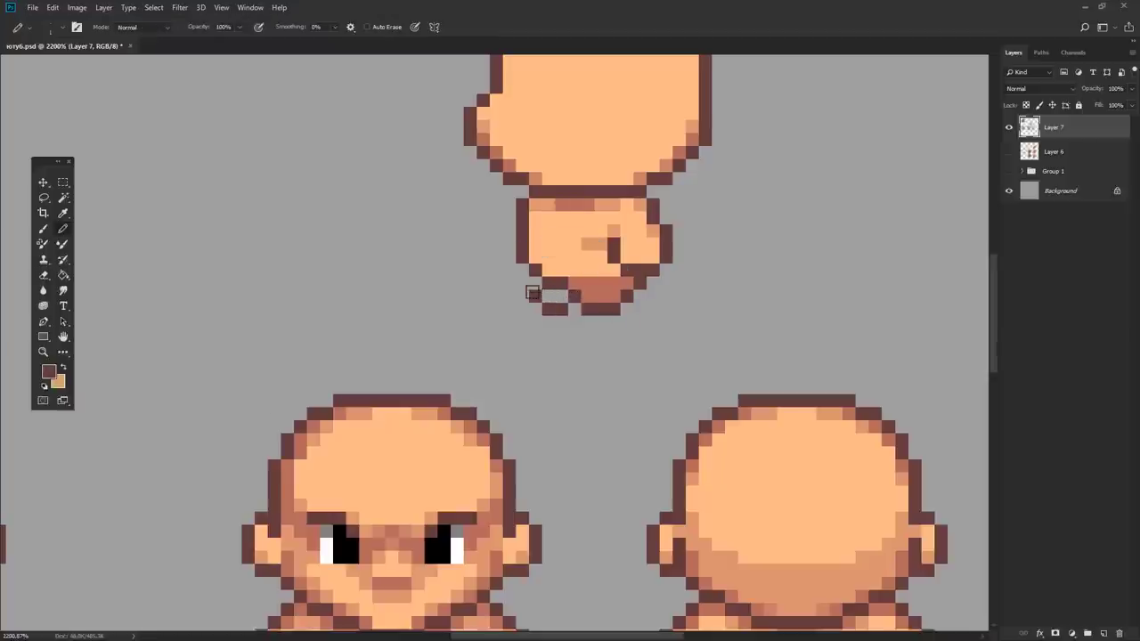
# - Sample the medium brown from the hand and the dark outline brown
pyautogui.scroll(-3, 492, 296)
pyautogui.scroll(-5, 492, 295)
pyautogui.scroll(6, 452, 293)
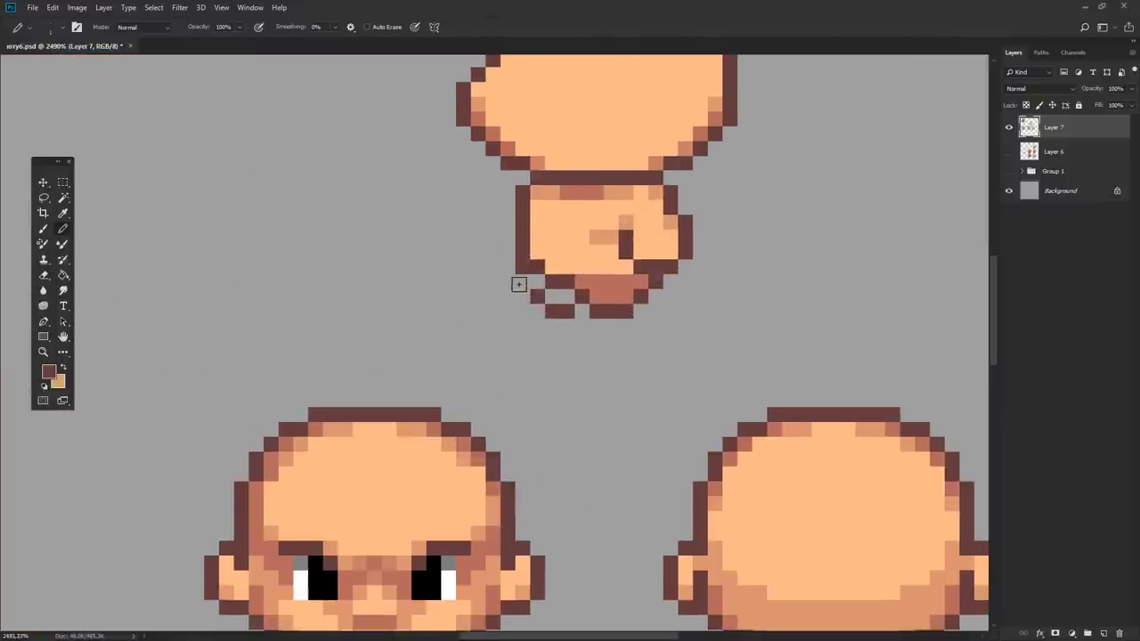
pyautogui.keyDown('alt'); pyautogui.click(596, 283); pyautogui.keyUp('alt')
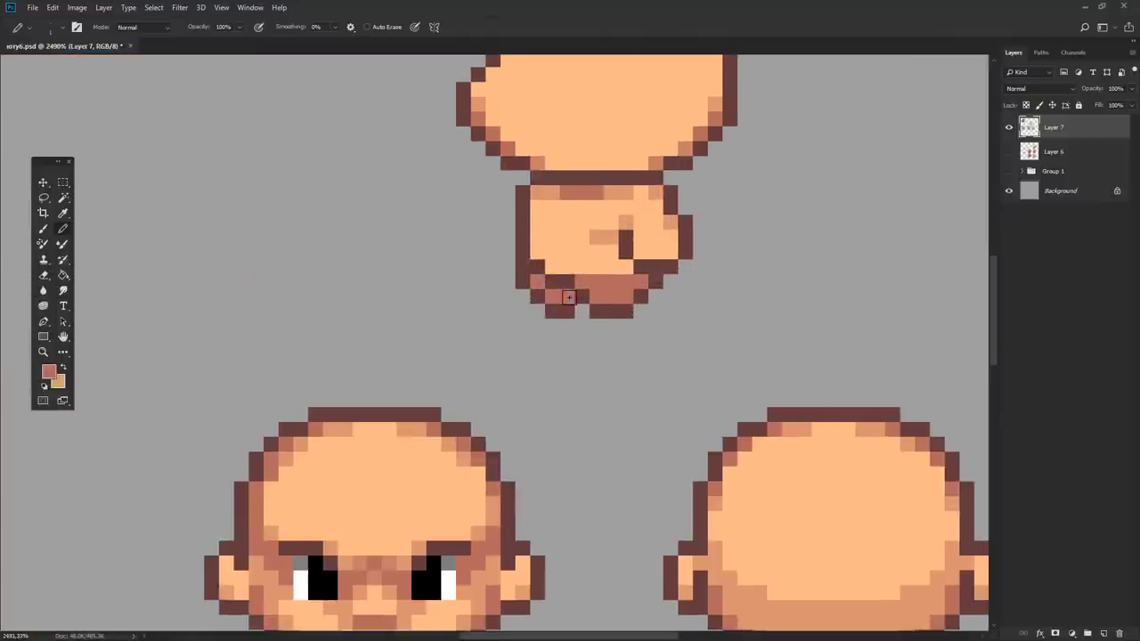
pyautogui.scroll(-5, 499, 292)
pyautogui.scroll(2, 473, 282)
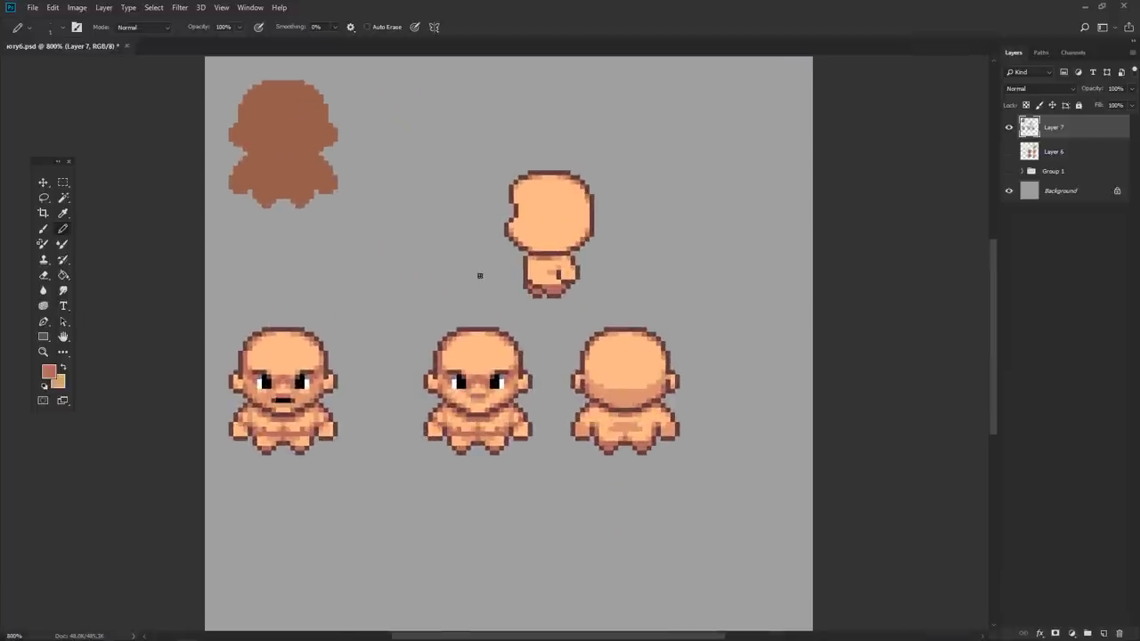
pyautogui.scroll(-4, 518, 197)
pyautogui.scroll(4, 513, 204)
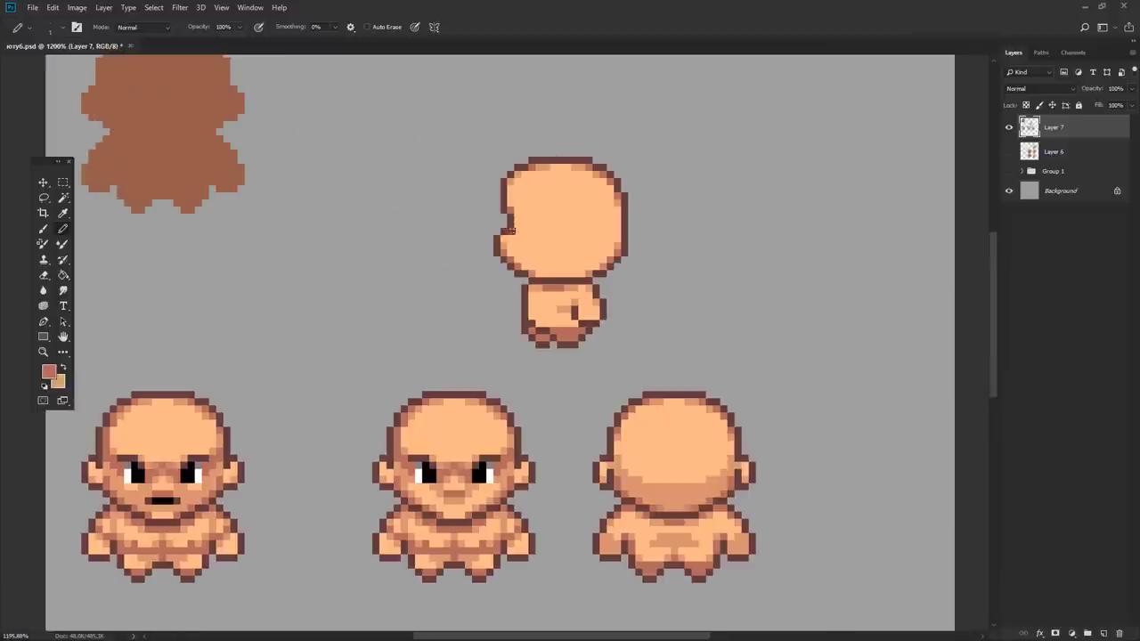
pyautogui.scroll(-4, 513, 205)
pyautogui.scroll(5, 509, 210)
pyautogui.keyDown('alt'); pyautogui.click(509, 211); pyautogui.keyUp('alt')
pyautogui.scroll(-3, 508, 210)
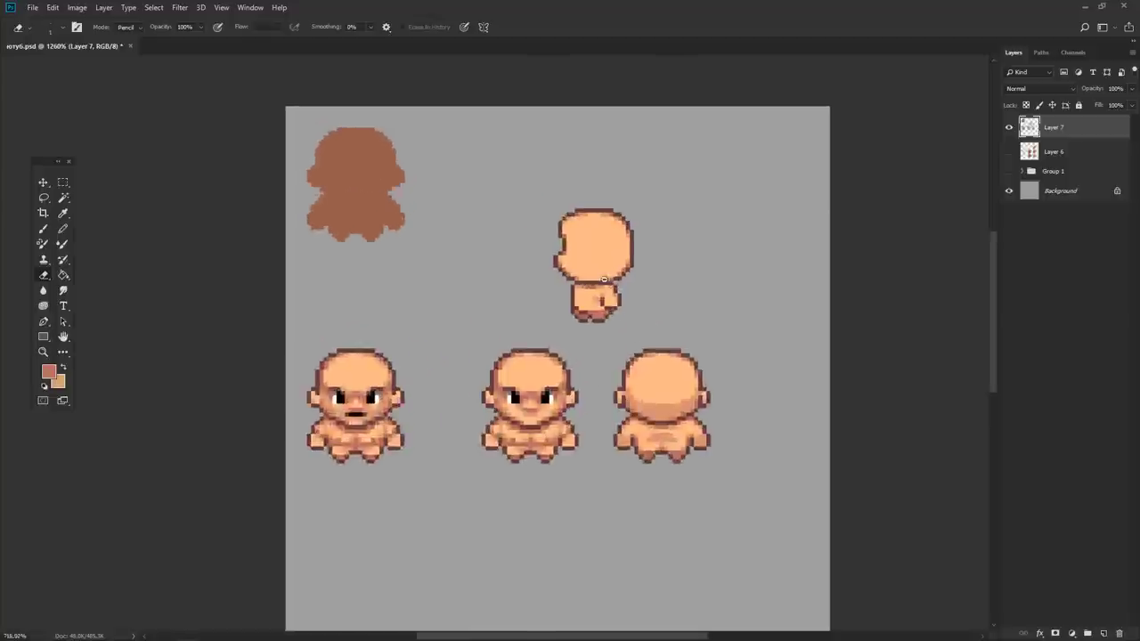
pyautogui.scroll(4, 498, 203)
pyautogui.press('Return')
# - Sample peach skin tones from the head's centre, edge and top
pyautogui.keyDown('alt'); pyautogui.click(485, 192); pyautogui.keyUp('alt')
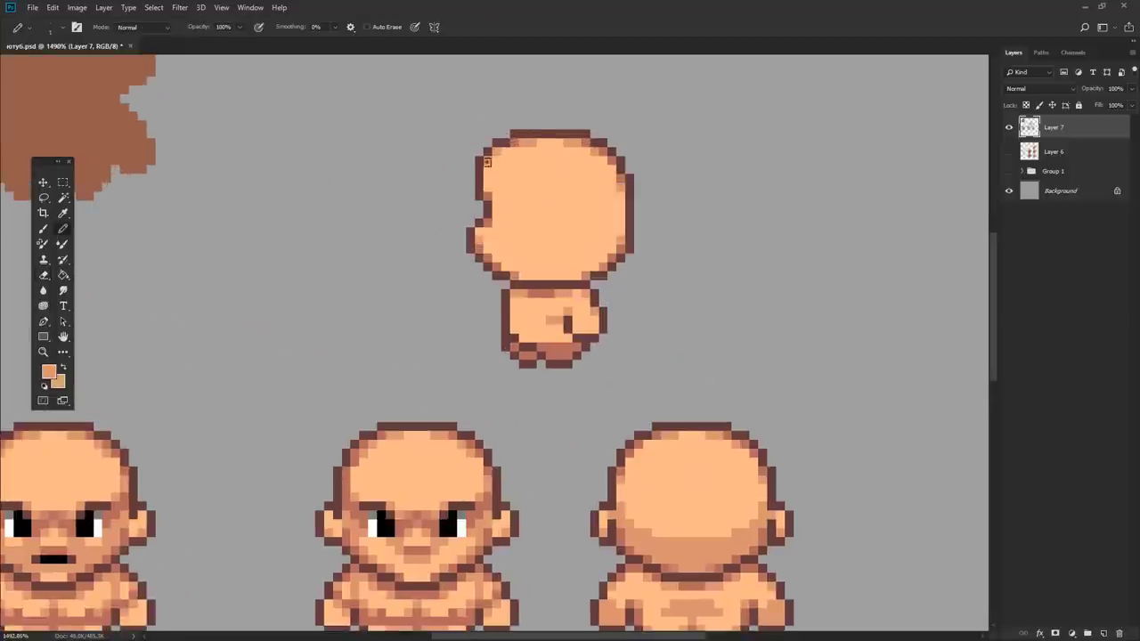
pyautogui.scroll(-3, 550, 230)
pyautogui.scroll(2, 550, 230)
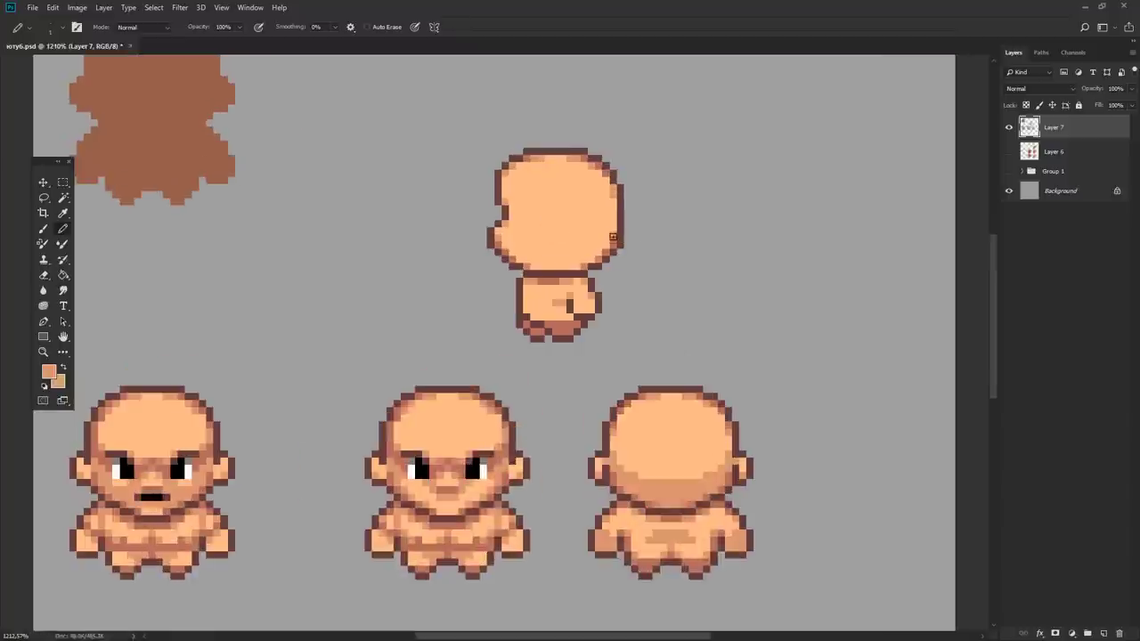
pyautogui.keyDown('alt'); pyautogui.click(613, 190); pyautogui.keyUp('alt')
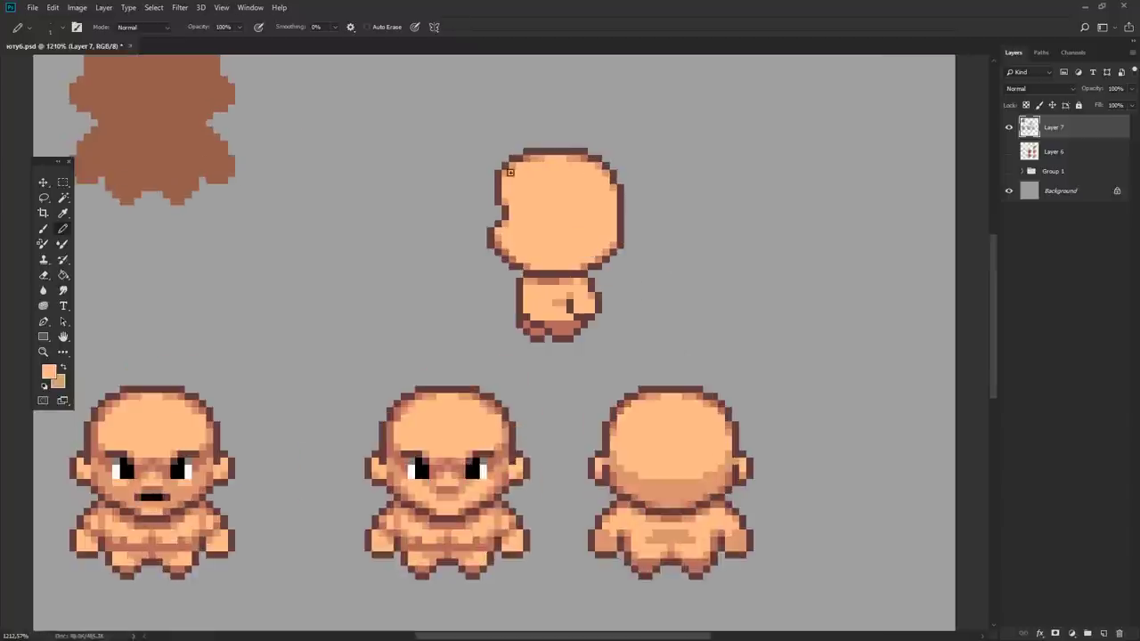
pyautogui.keyDown('alt'); pyautogui.click(566, 156); pyautogui.keyUp('alt')
pyautogui.scroll(1, 561, 178)
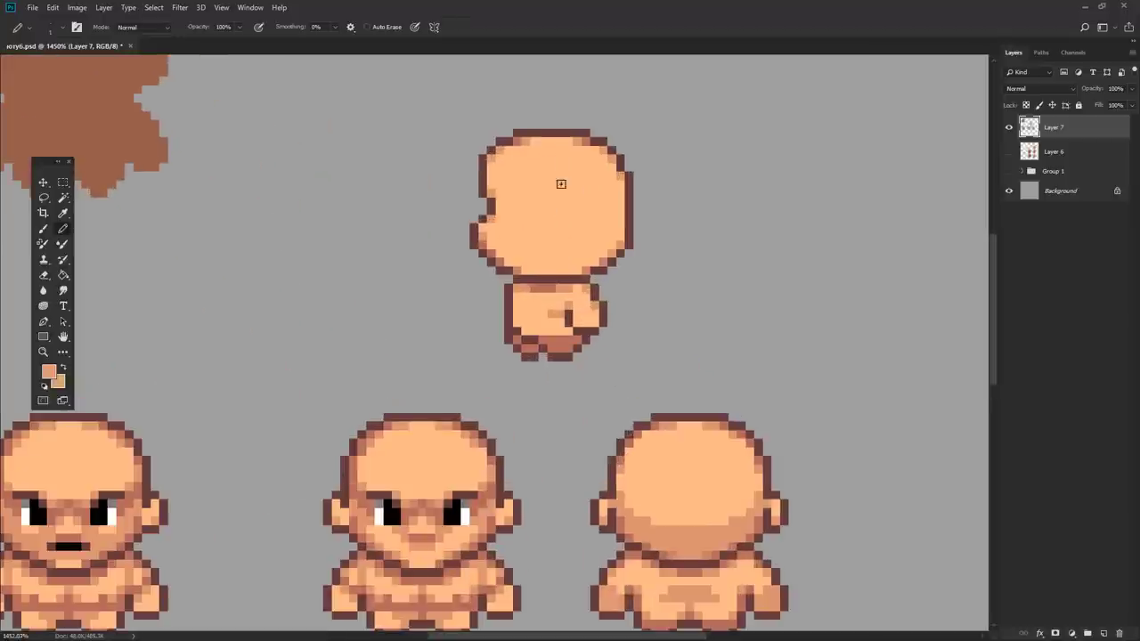
pyautogui.scroll(1, 569, 304)
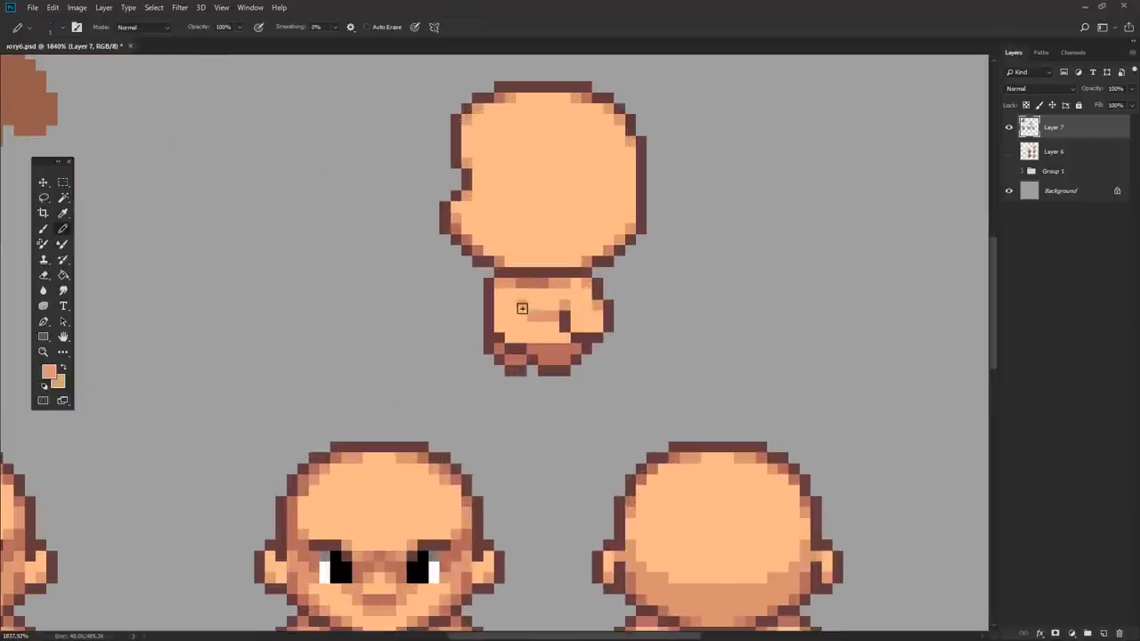
pyautogui.scroll(-2, 562, 307)
# - Pick the dark brown outline colour, briefly switching to the Eraser and back to the Pencil
pyautogui.keyDown('alt'); pyautogui.click(531, 290); pyautogui.keyUp('alt')
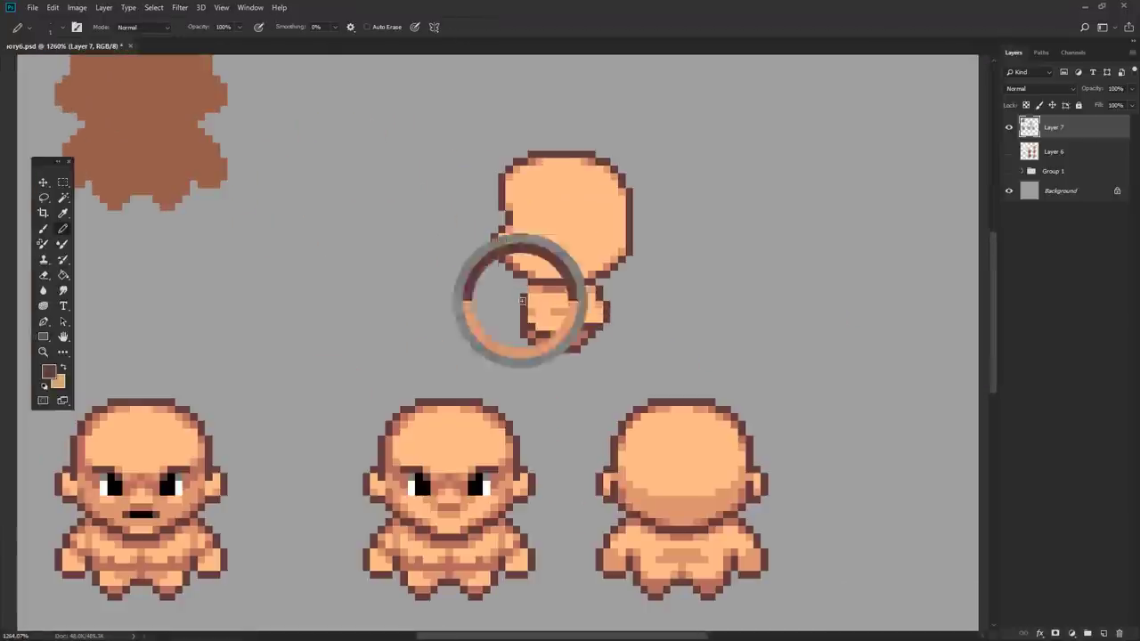
pyautogui.press('e')
pyautogui.scroll(-5, 528, 294)
pyautogui.scroll(4, 525, 297)
pyautogui.scroll(-2, 526, 297)
pyautogui.scroll(1, 460, 328)
pyautogui.press('b')
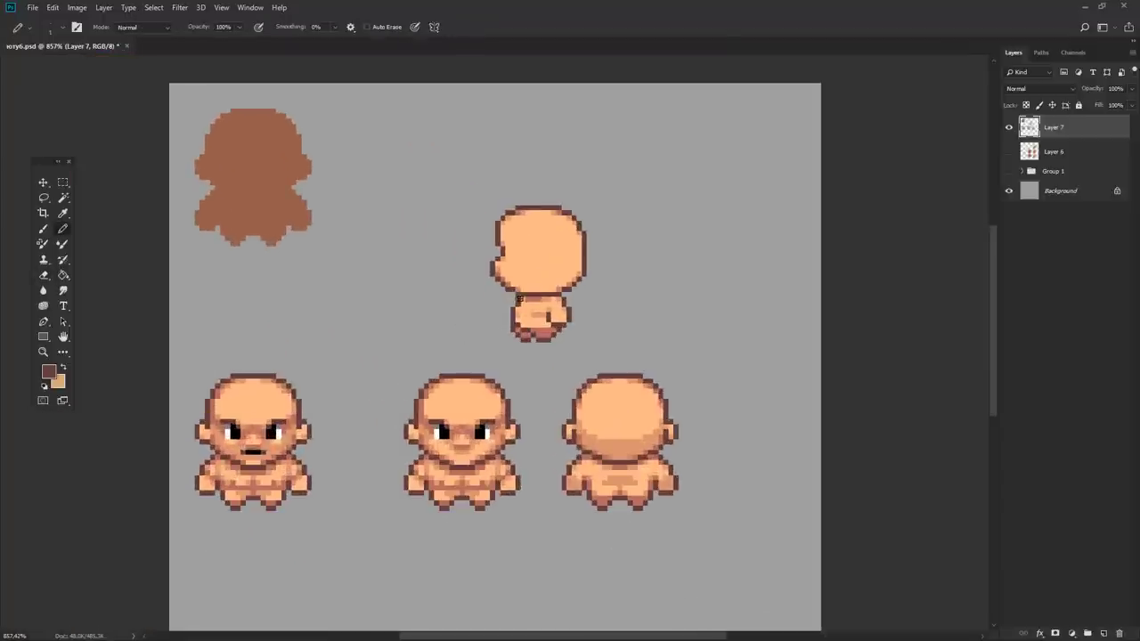
pyautogui.scroll(-2, 446, 325)
pyautogui.scroll(3, 481, 307)
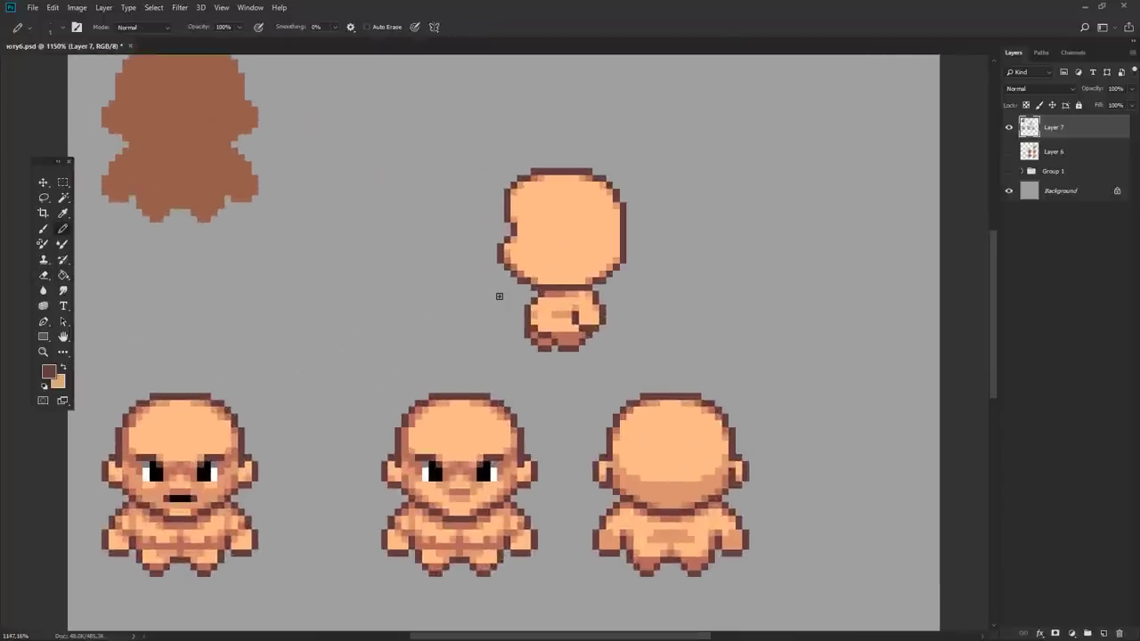
pyautogui.scroll(-1, 499, 295)
# - Sample light skin, red-brown, darker brown and salmon tones from the side-view body
pyautogui.keyDown('alt'); pyautogui.click(554, 318); pyautogui.keyUp('alt')
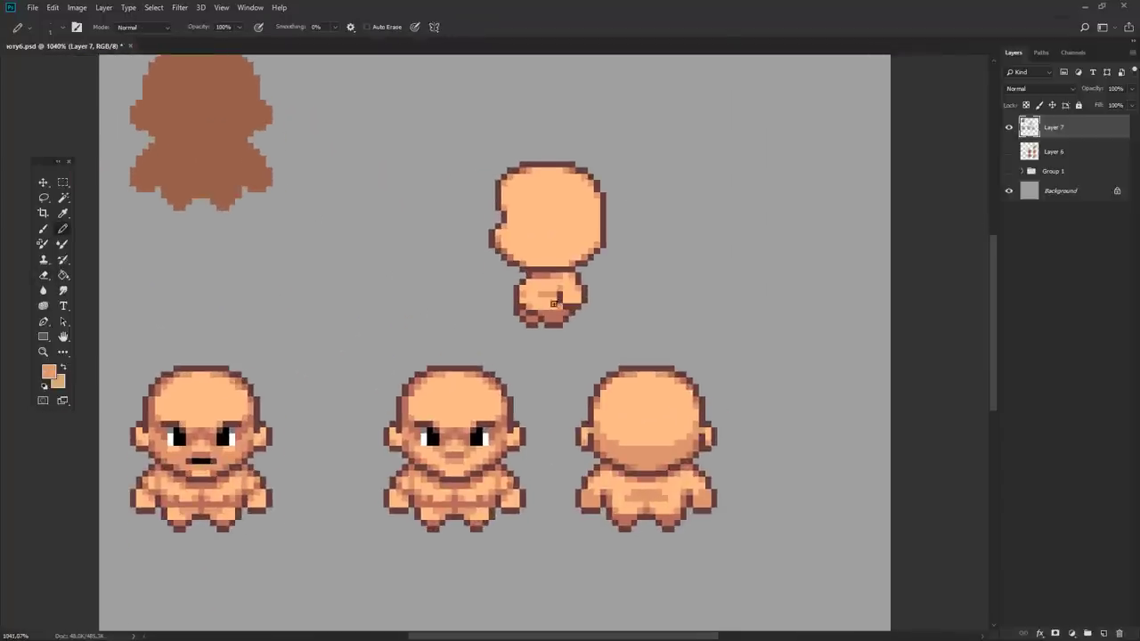
pyautogui.scroll(-5, 552, 295)
pyautogui.scroll(5, 438, 266)
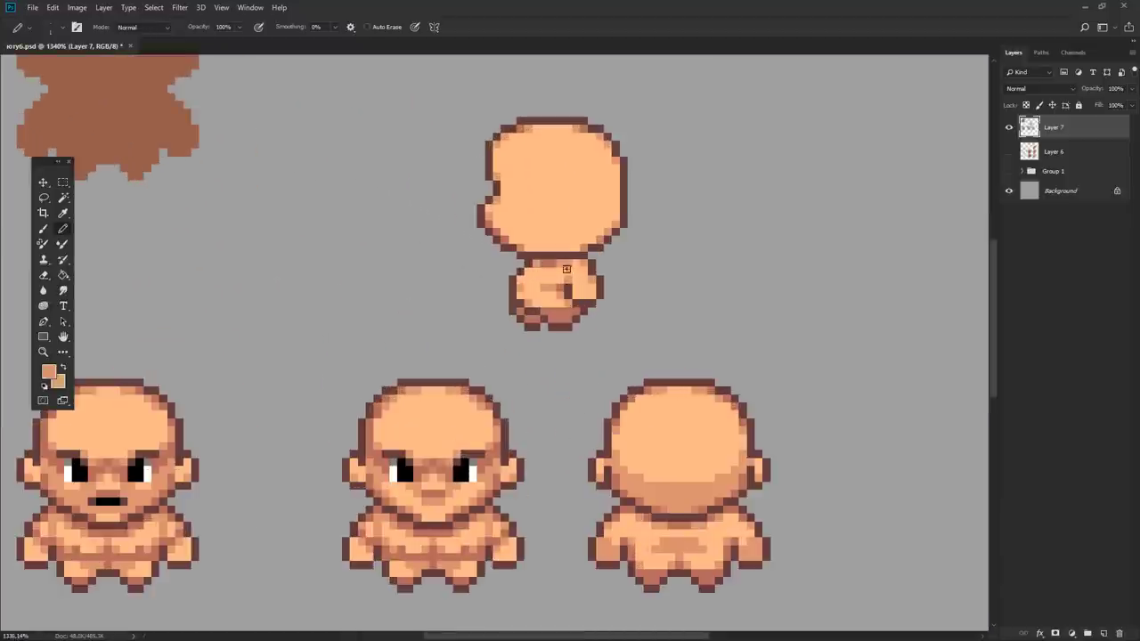
pyautogui.scroll(-3, 507, 281)
pyautogui.scroll(3, 552, 272)
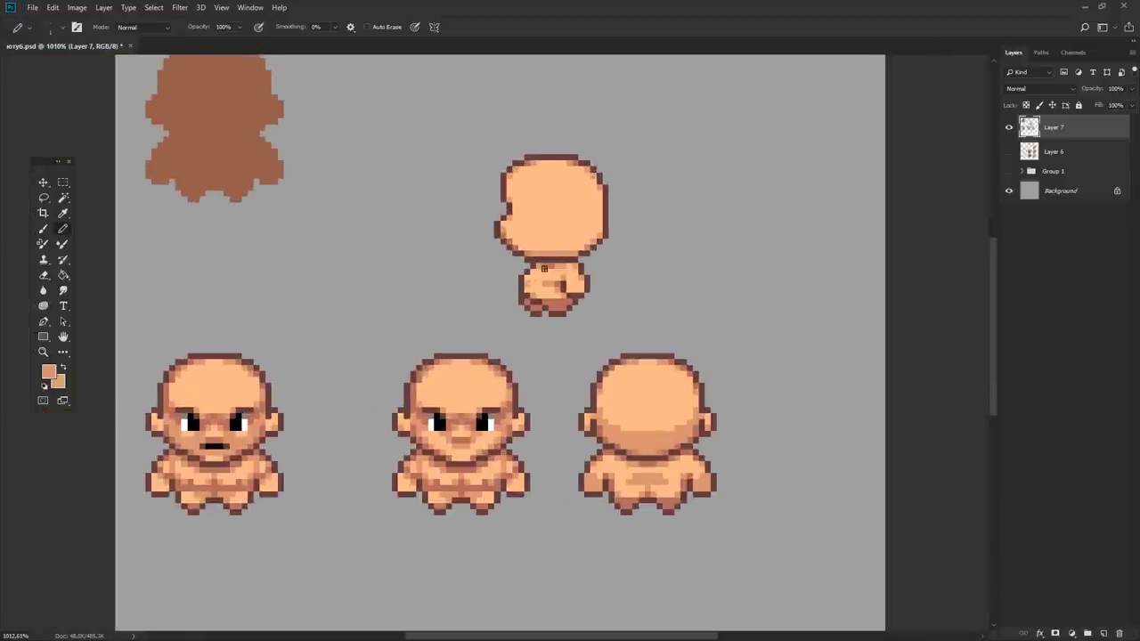
pyautogui.keyDown('alt'); pyautogui.click(552, 305); pyautogui.keyUp('alt')
pyautogui.scroll(-2, 556, 294)
pyautogui.scroll(2, 526, 323)
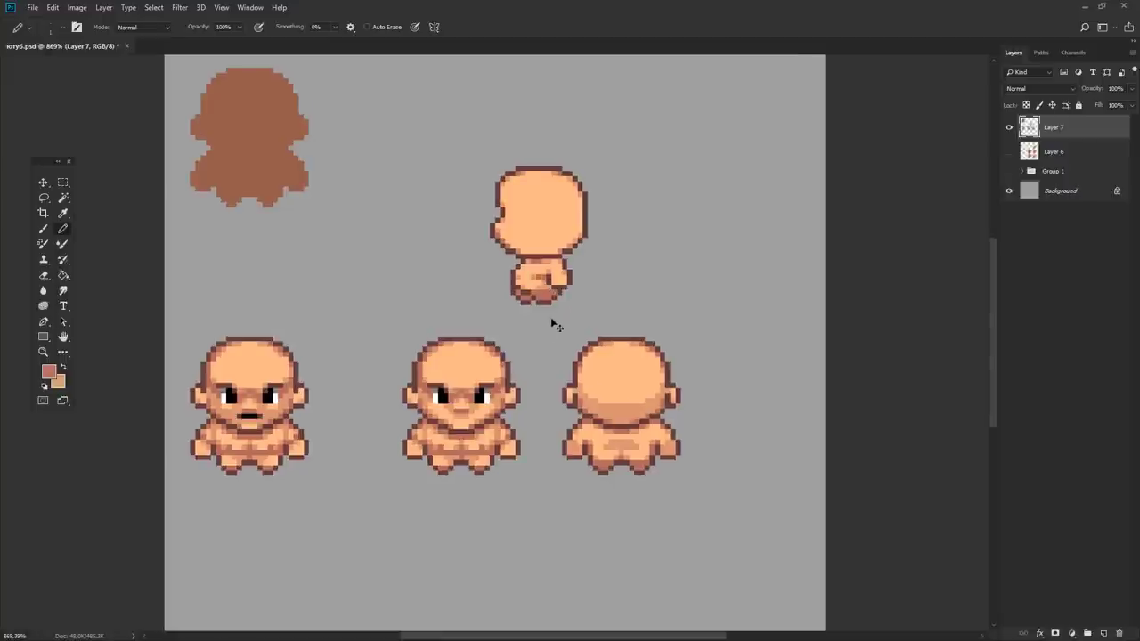
pyautogui.keyDown('alt'); pyautogui.click(538, 277); pyautogui.keyUp('alt')
pyautogui.keyDown('alt'); pyautogui.click(531, 283); pyautogui.keyUp('alt')
pyautogui.scroll(-1, 538, 285)
pyautogui.scroll(1, 539, 284)
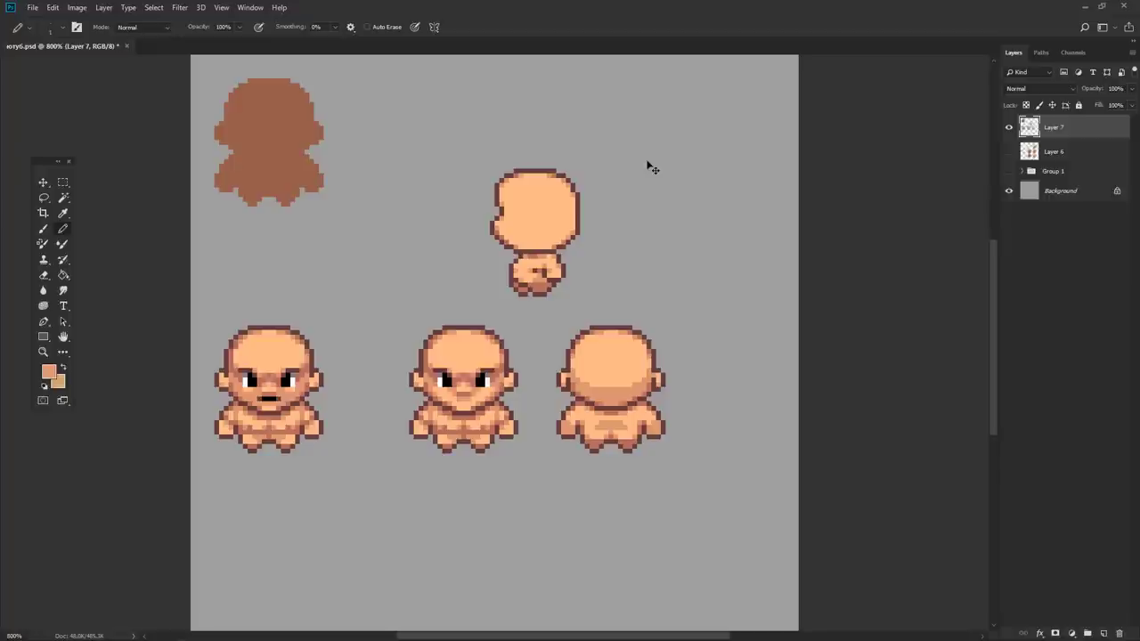
# - Copy the middle figure's eye onto the side-view head and deselect
pyautogui.moveTo(525, 197); pyautogui.dragTo(535, 236)
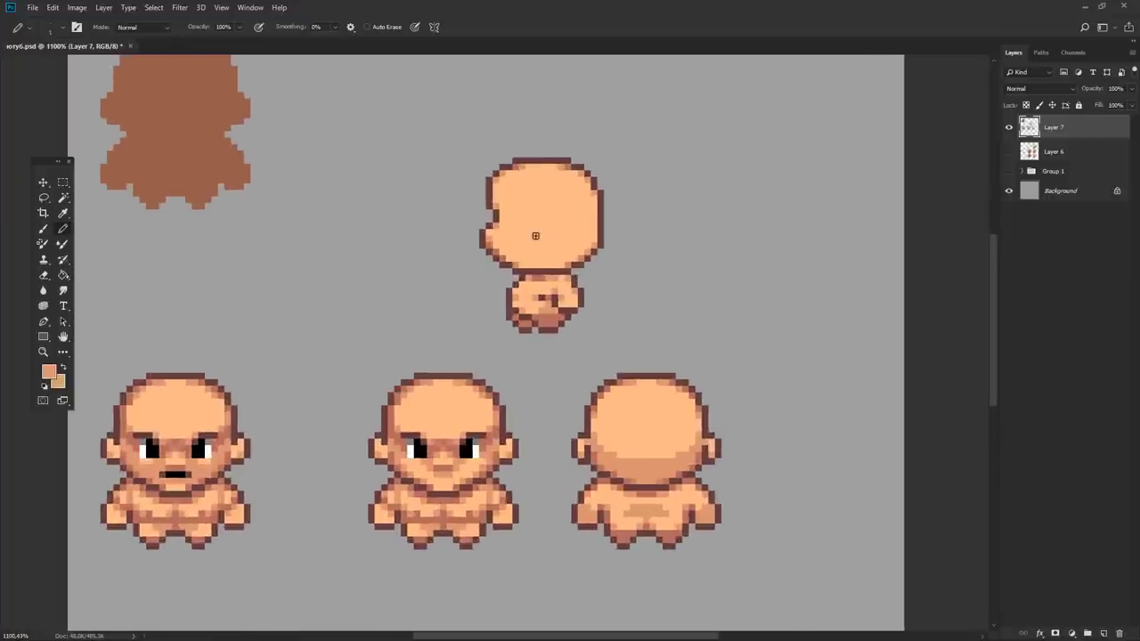
pyautogui.press('m')
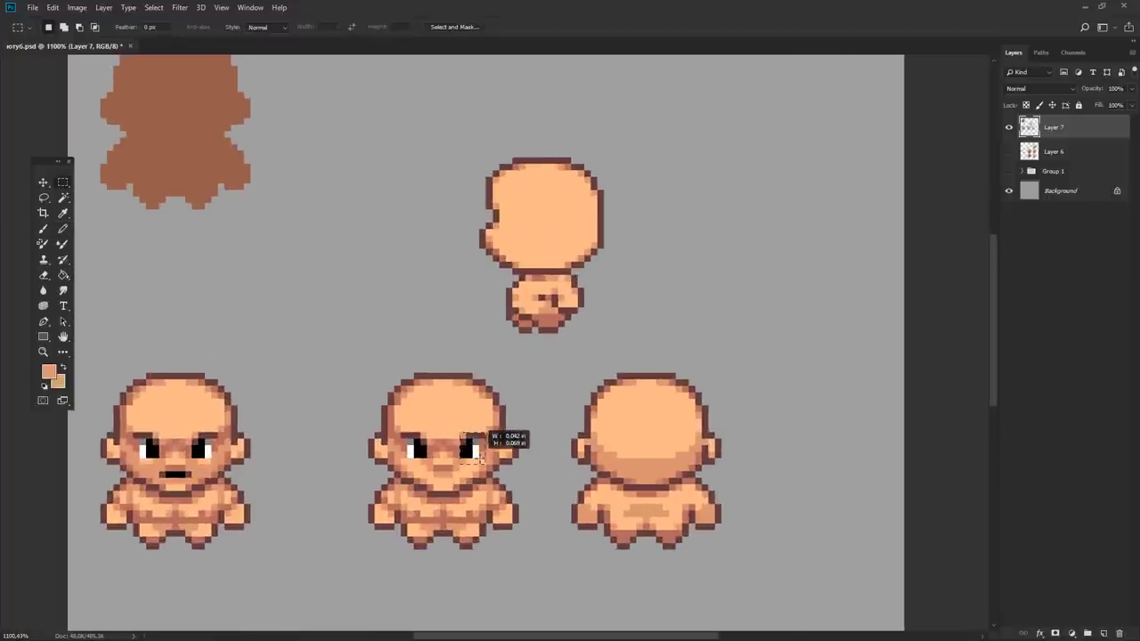
pyautogui.moveTo(461, 434)
pyautogui.mouseDown()
pyautogui.moveTo(481, 459)
pyautogui.moveTo(533, 221)
pyautogui.moveTo(520, 228)
pyautogui.mouseUp()
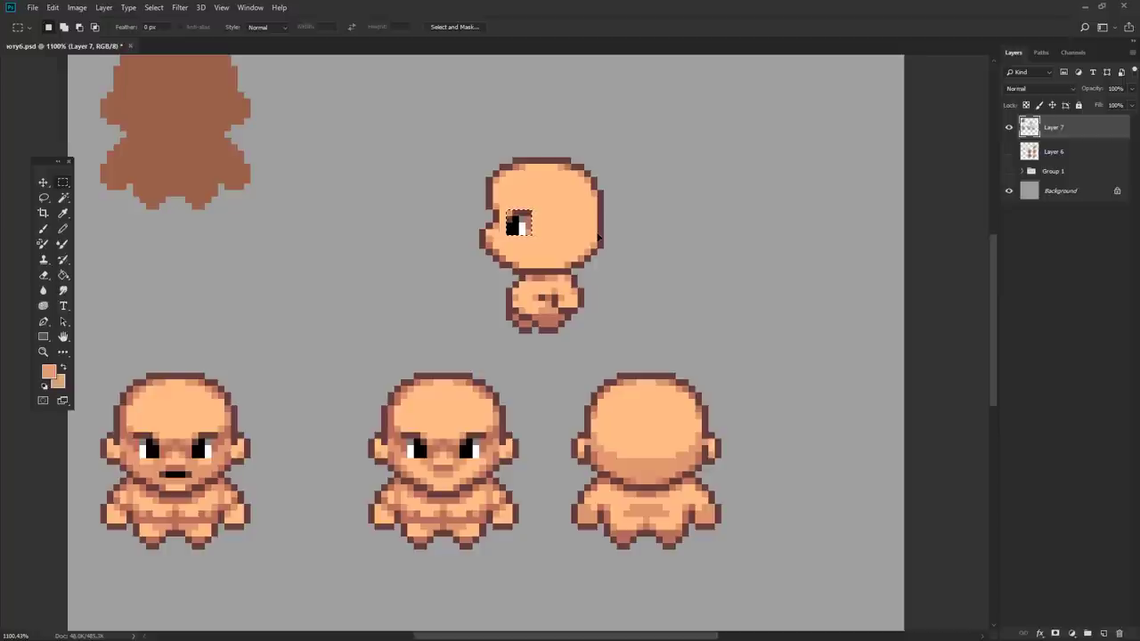
pyautogui.hotkey('ctrl', 'd')
pyautogui.press('b')
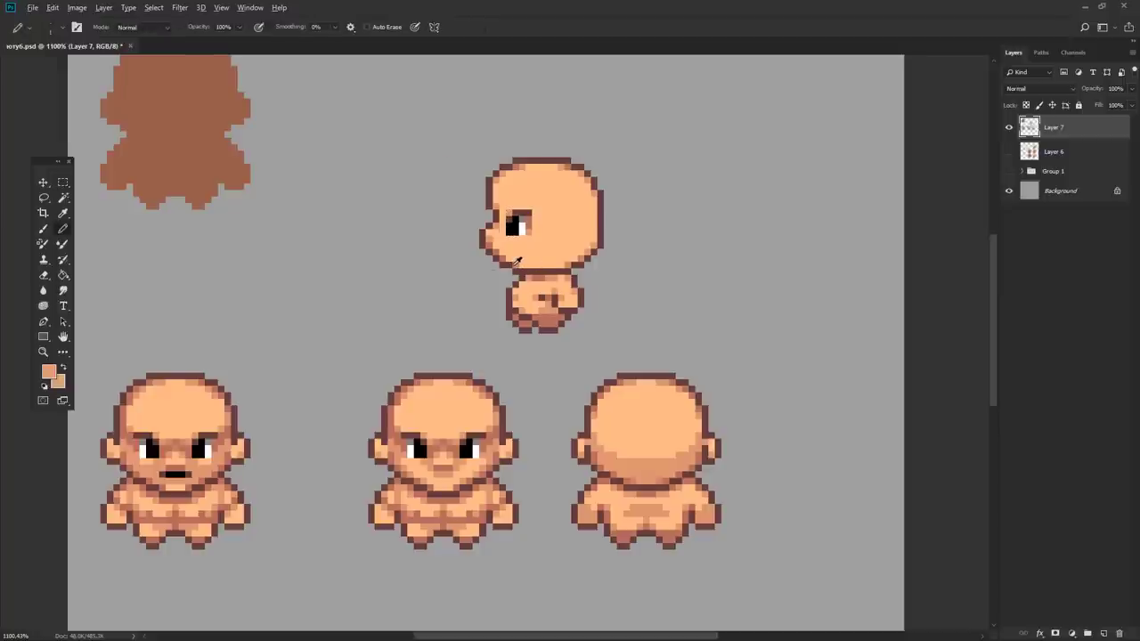
# - Pick the dark brown outline colour and marquee the middle figure's right cheek area
pyautogui.keyDown('alt'); pyautogui.click(514, 262); pyautogui.keyUp('alt')
pyautogui.press('m')
pyautogui.moveTo(532, 470)
pyautogui.mouseDown()
pyautogui.moveTo(499, 433)
pyautogui.moveTo(565, 229)
pyautogui.mouseUp()
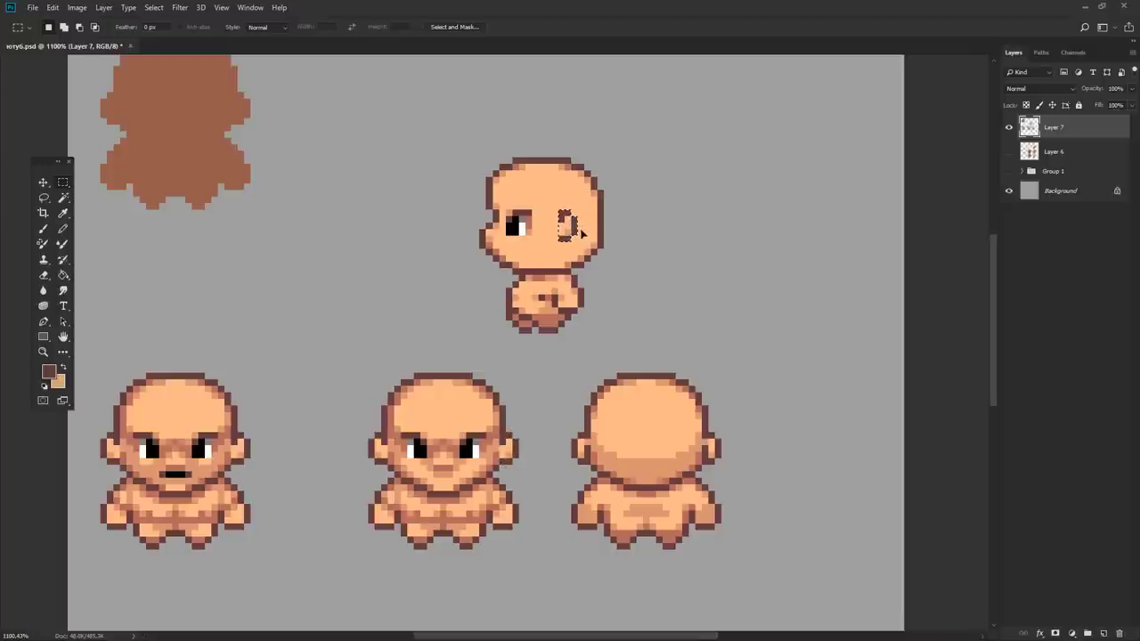
# - Nudge the pasted ear pixels into place on the side-view head and deselect
pyautogui.moveTo(574, 230); pyautogui.dragTo(563, 244)
pyautogui.hotkey('ctrl', 'd')
pyautogui.scroll(1, 566, 222)
pyautogui.press('b')
# - Redraw the ear outline in dark brown and recolour an inner ear pixel reddish brown
pyautogui.keyDown('alt'); pyautogui.click(565, 218); pyautogui.keyUp('alt')
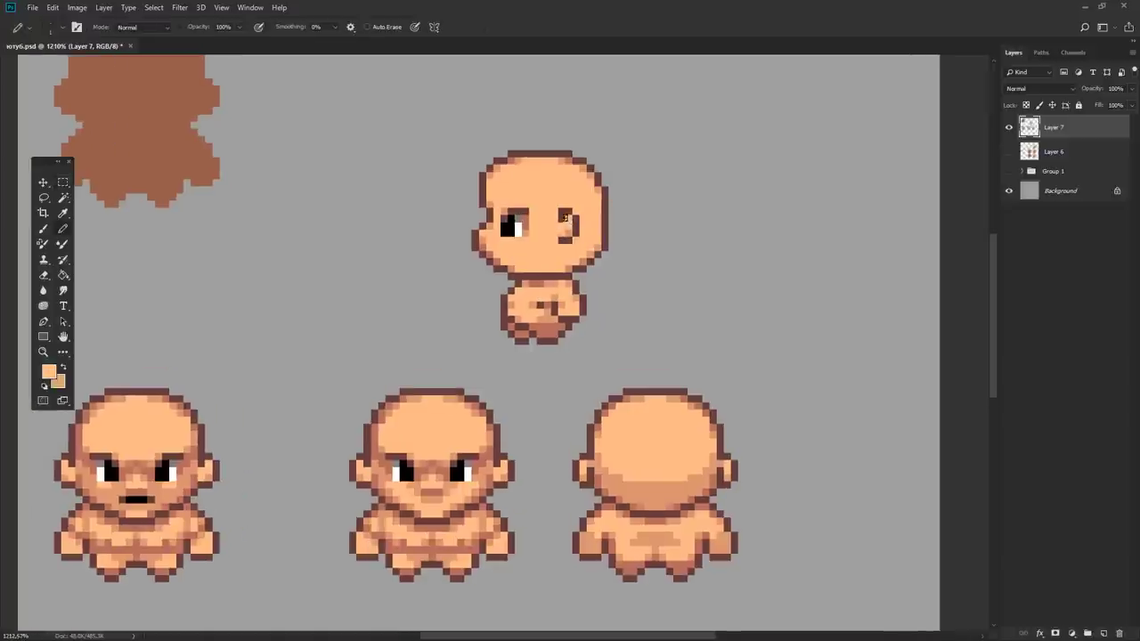
pyautogui.keyDown('alt'); pyautogui.click(570, 234); pyautogui.keyUp('alt')
pyautogui.keyDown('alt'); pyautogui.click(567, 241); pyautogui.keyUp('alt')
pyautogui.keyDown('alt'); pyautogui.click(556, 238); pyautogui.keyUp('alt')
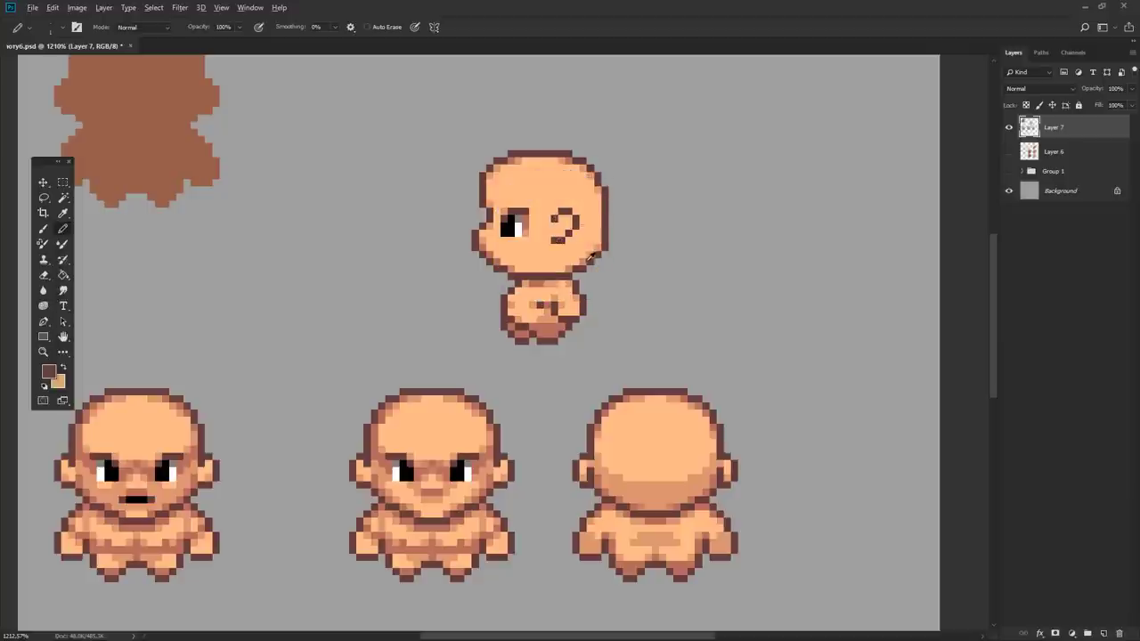
pyautogui.keyDown('alt'); pyautogui.click(565, 242); pyautogui.keyUp('alt')
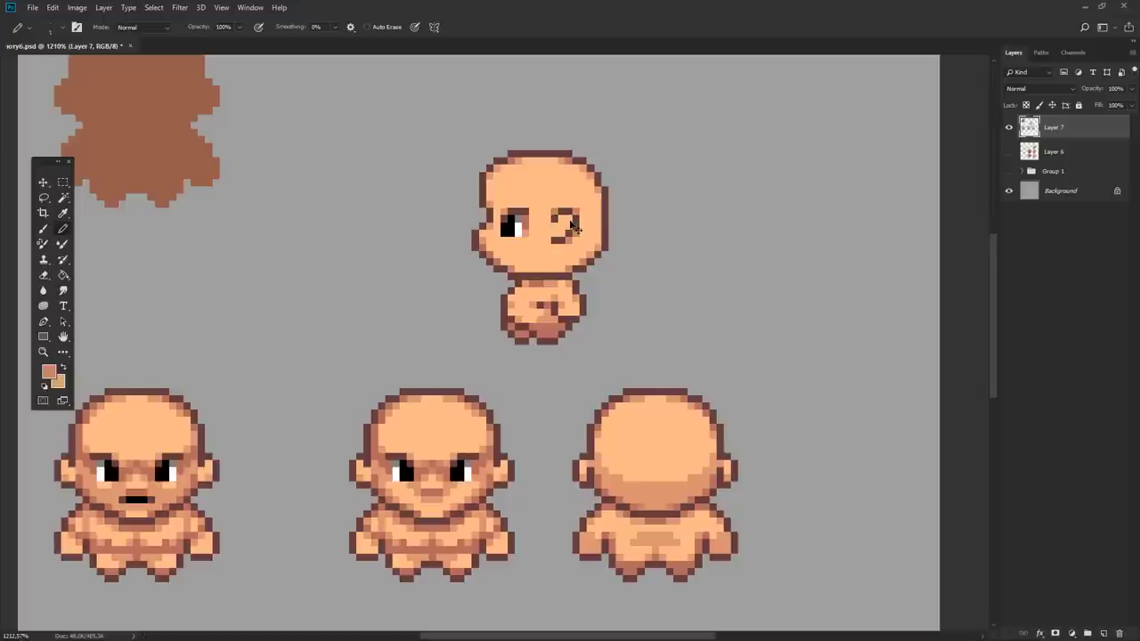
pyautogui.click(561, 218)
pyautogui.scroll(-5, 570, 238)
pyautogui.scroll(1, 534, 258)
pyautogui.scroll(2, 538, 268)
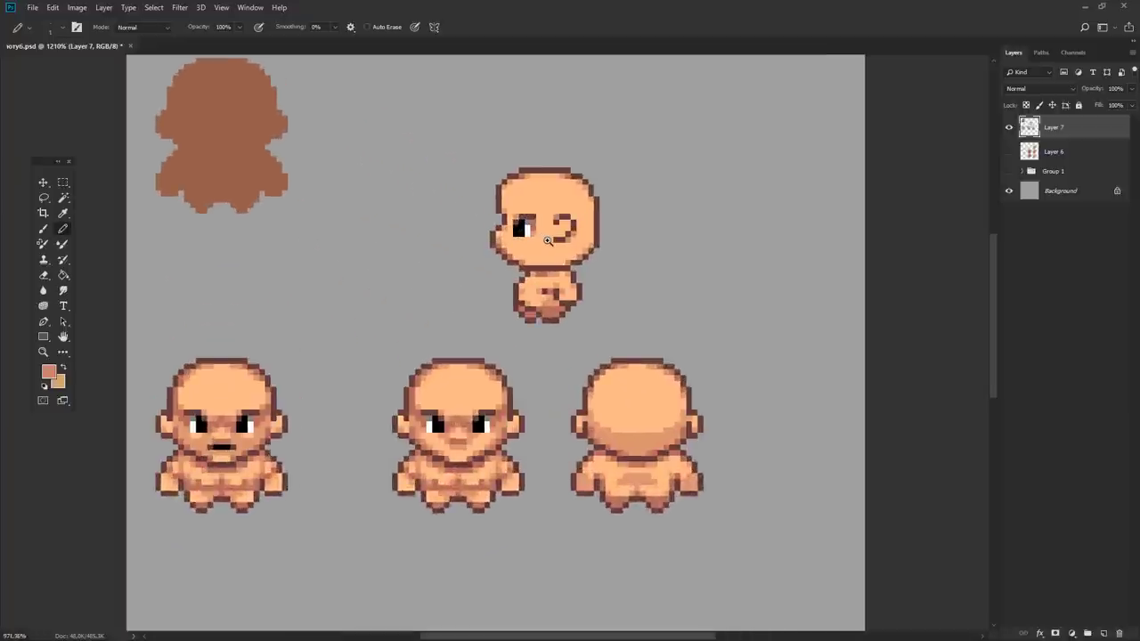
pyautogui.scroll(2, 542, 277)
pyautogui.scroll(-1, 529, 195)
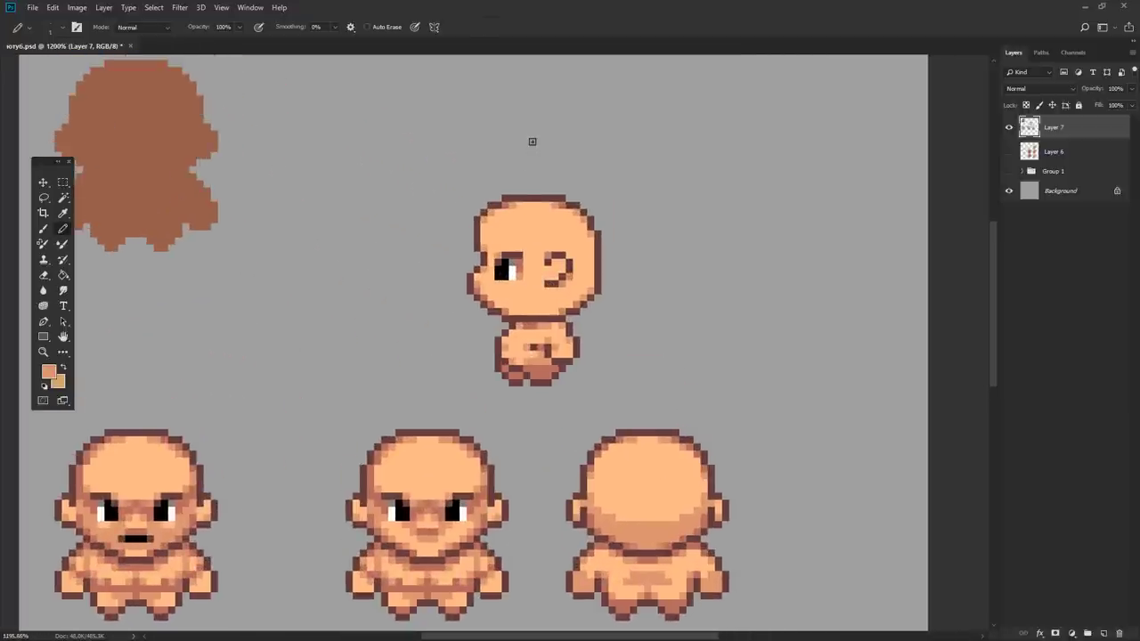
# - Duplicate the side-view figure and place the copy to its right
pyautogui.press('m')
pyautogui.moveTo(651, 181); pyautogui.dragTo(447, 398)
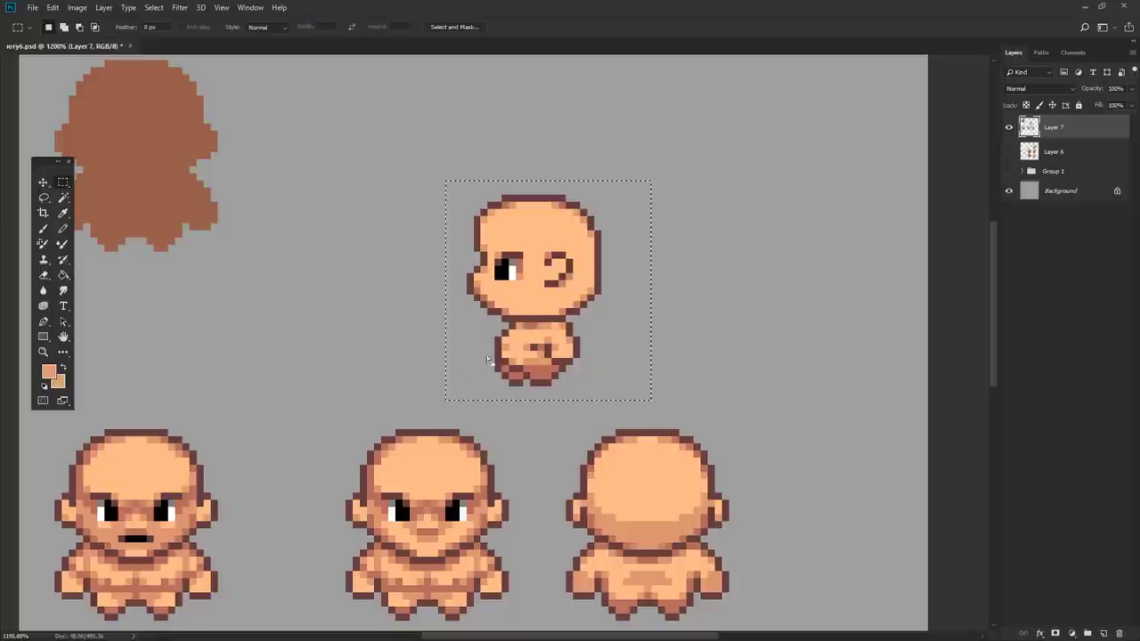
pyautogui.moveTo(564, 308); pyautogui.dragTo(777, 312)
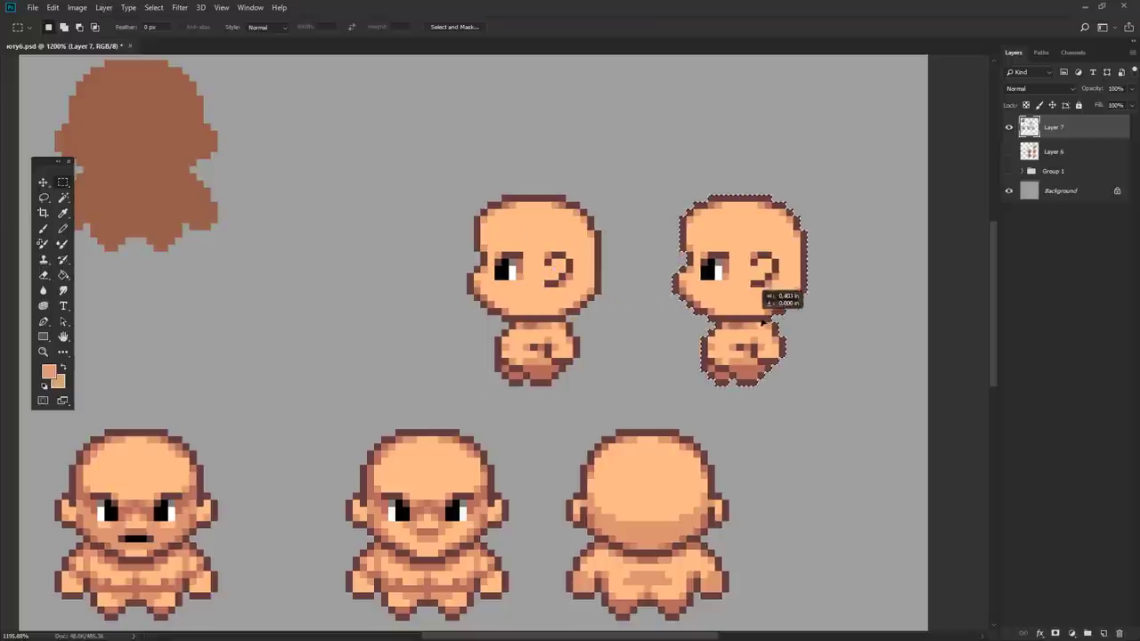
pyautogui.hotkey('ctrl', 'd')
pyautogui.press('b')
pyautogui.moveTo(689, 294)
pyautogui.mouseDown()
pyautogui.moveTo(613, 292)
pyautogui.moveTo(654, 298)
pyautogui.mouseUp()
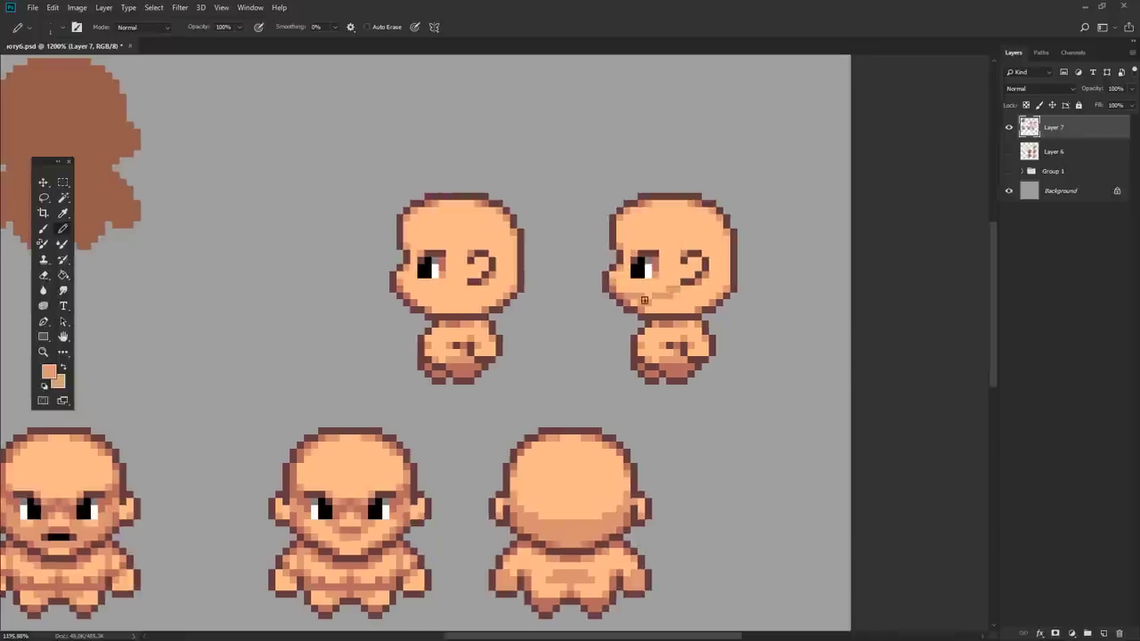
# - Undo the pale cheek stroke and shade the copy's head with sampled skin and reddish-brown tones
pyautogui.hotkey('ctrl', 'z')
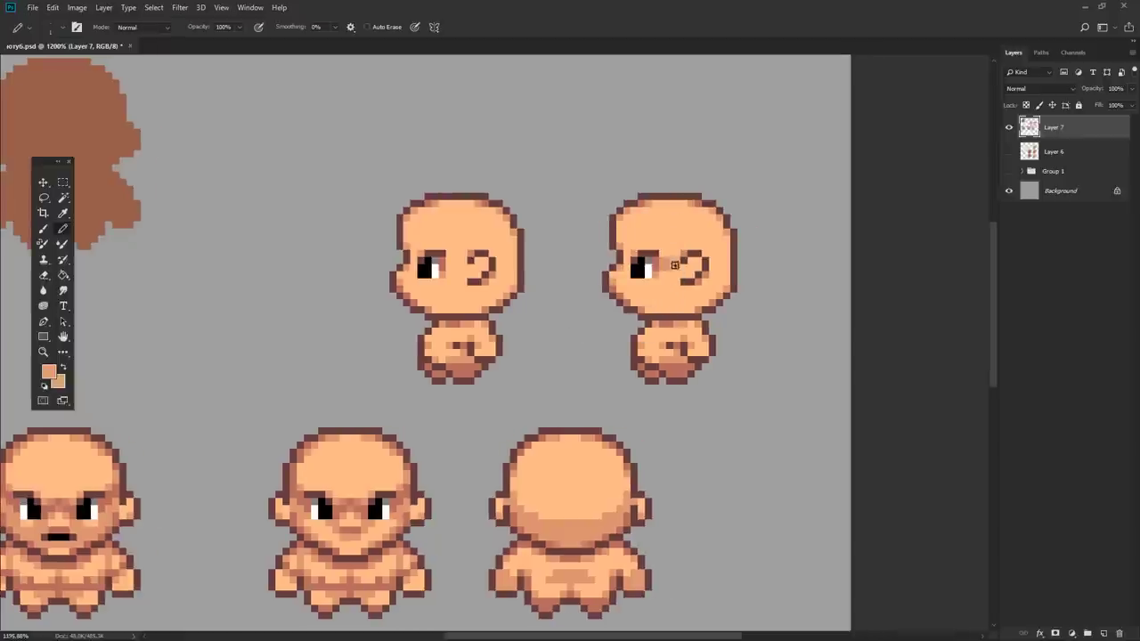
pyautogui.keyDown('alt'); pyautogui.click(668, 272); pyautogui.keyUp('alt')
pyautogui.scroll(-5, 629, 229)
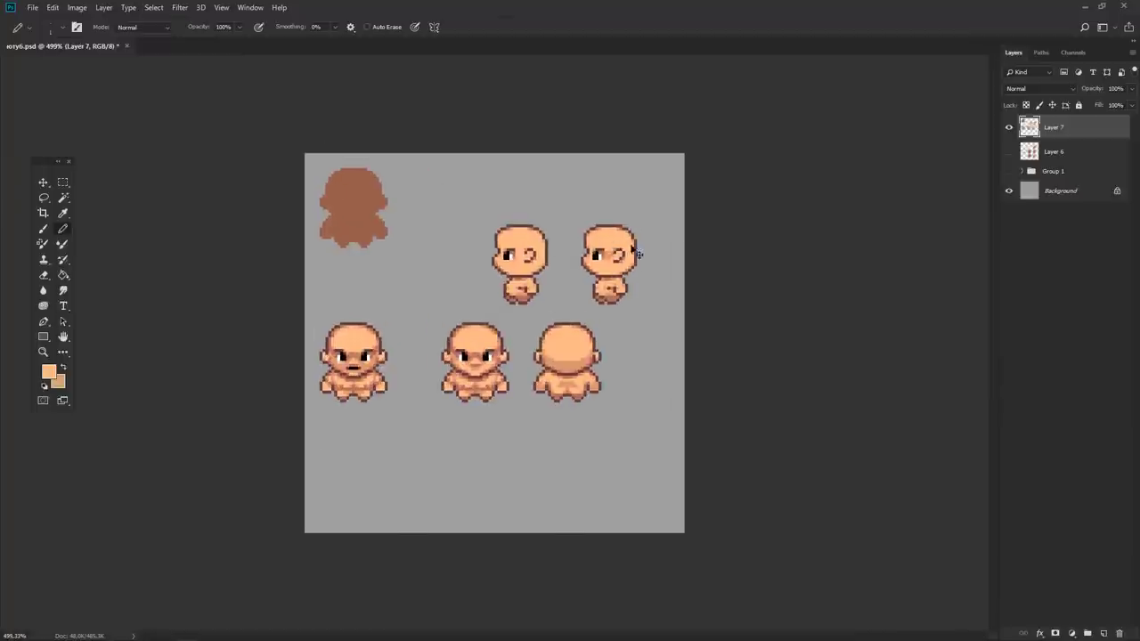
pyautogui.scroll(5, 634, 251)
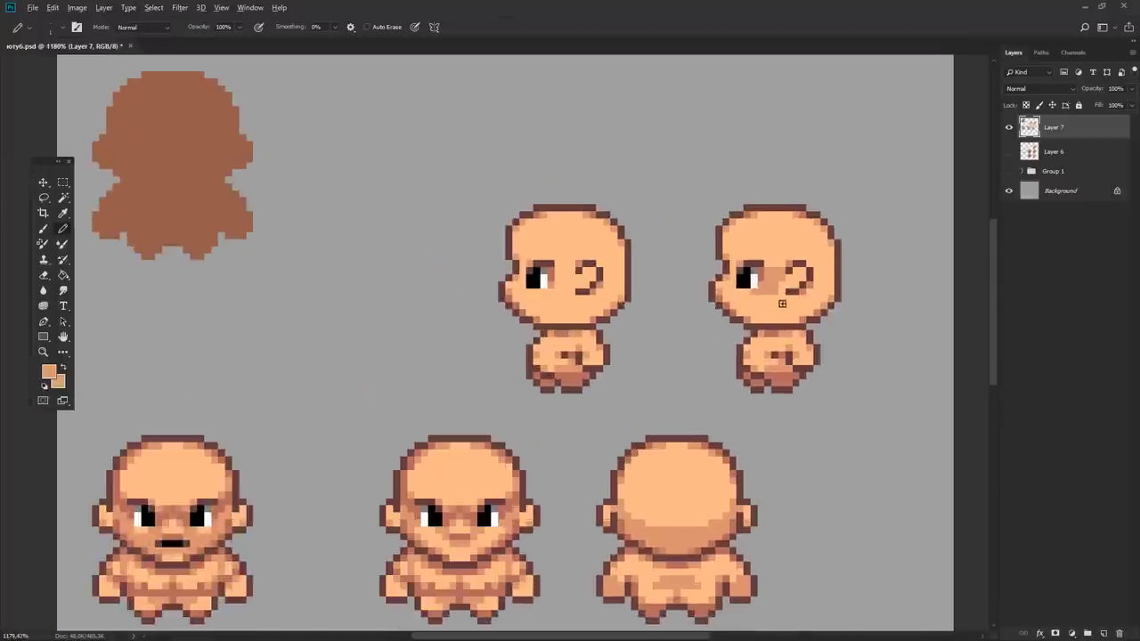
pyautogui.keyDown('alt'); pyautogui.click(755, 283); pyautogui.keyUp('alt')
pyautogui.scroll(-5, 723, 297)
pyautogui.scroll(2, 723, 296)
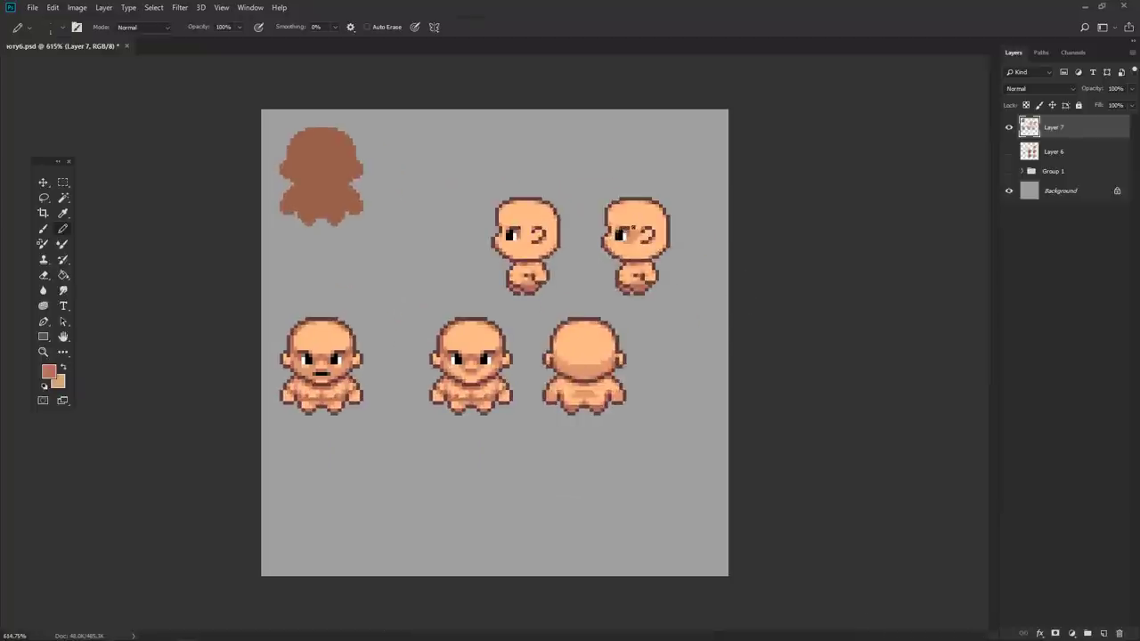
pyautogui.scroll(4, 498, 236)
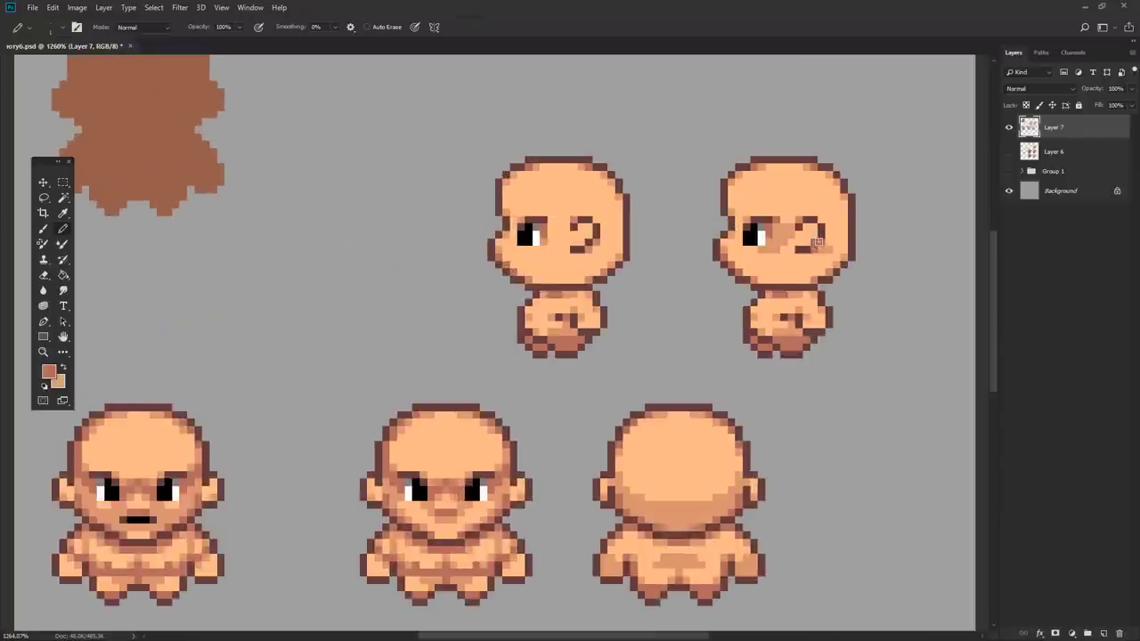
pyautogui.keyDown('alt'); pyautogui.click(827, 239); pyautogui.keyUp('alt')
pyautogui.scroll(-2, 784, 206)
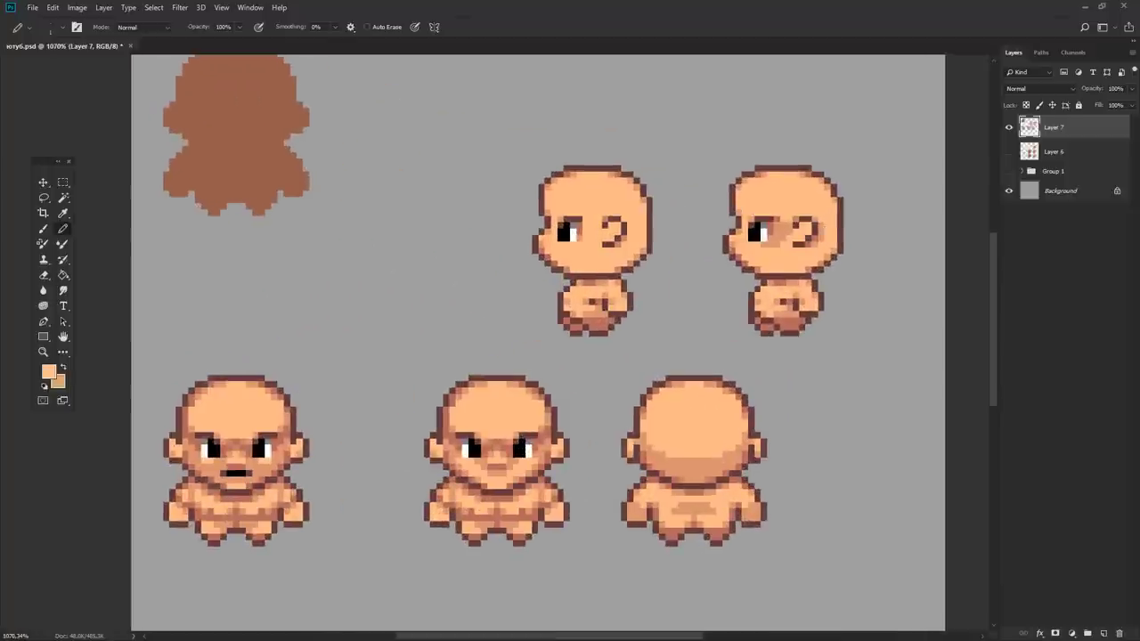
pyautogui.keyDown('alt'); pyautogui.click(826, 227); pyautogui.keyUp('alt')
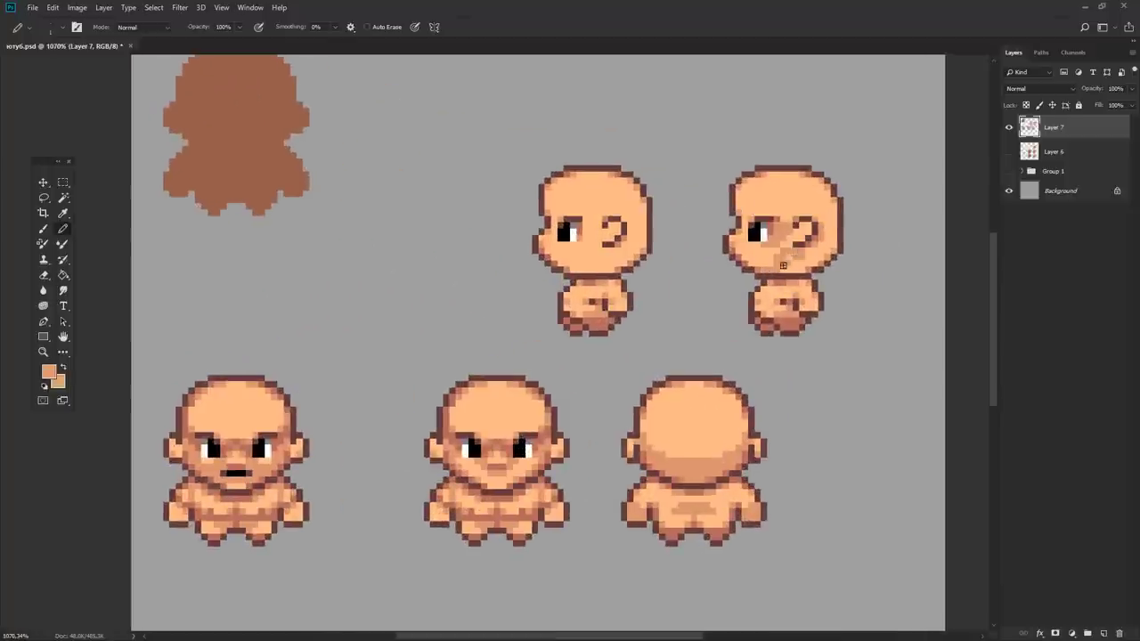
pyautogui.scroll(2, 792, 258)
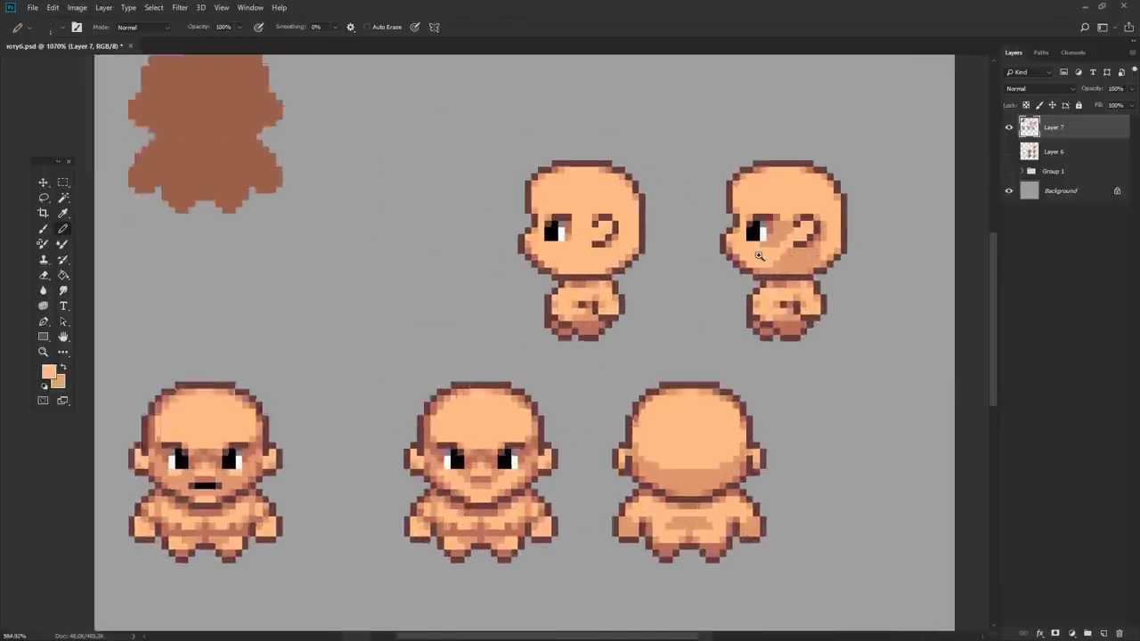
pyautogui.scroll(-2, 792, 255)
pyautogui.keyDown('alt'); pyautogui.click(756, 252); pyautogui.keyUp('alt')
# - Finish shading the copy's ear and cheek with lighter and darker peach tones
pyautogui.scroll(-3, 766, 249)
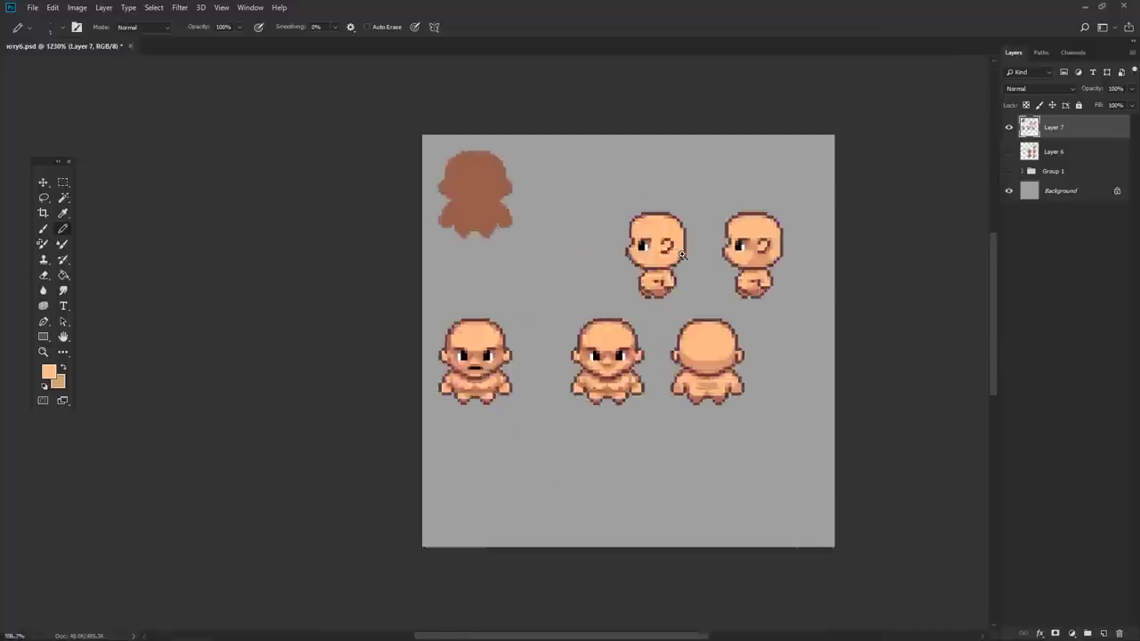
pyautogui.scroll(5, 757, 261)
pyautogui.scroll(-2, 752, 256)
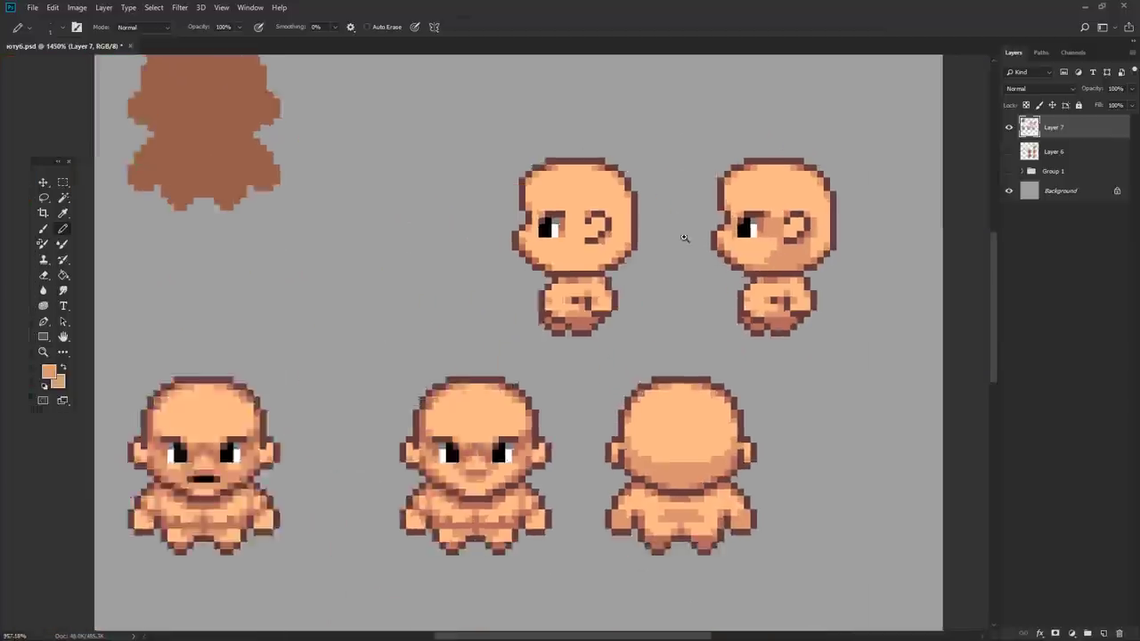
pyautogui.scroll(3, 743, 251)
pyautogui.scroll(-3, 744, 244)
pyautogui.scroll(2, 742, 236)
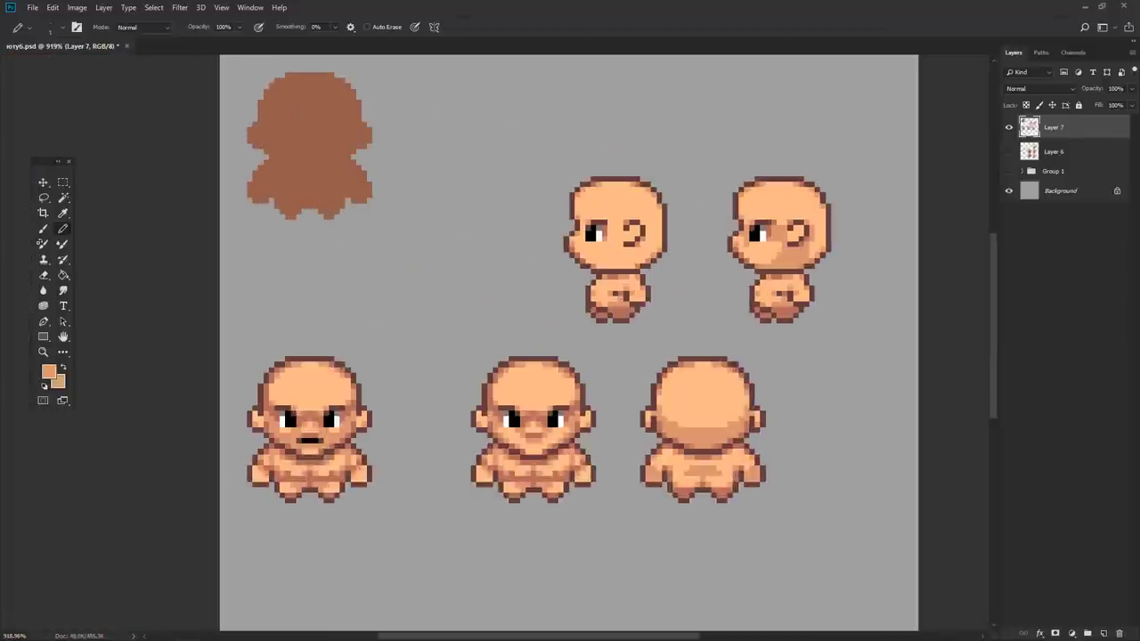
pyautogui.scroll(-2, 740, 234)
pyautogui.scroll(1, 739, 258)
pyautogui.scroll(2, 739, 269)
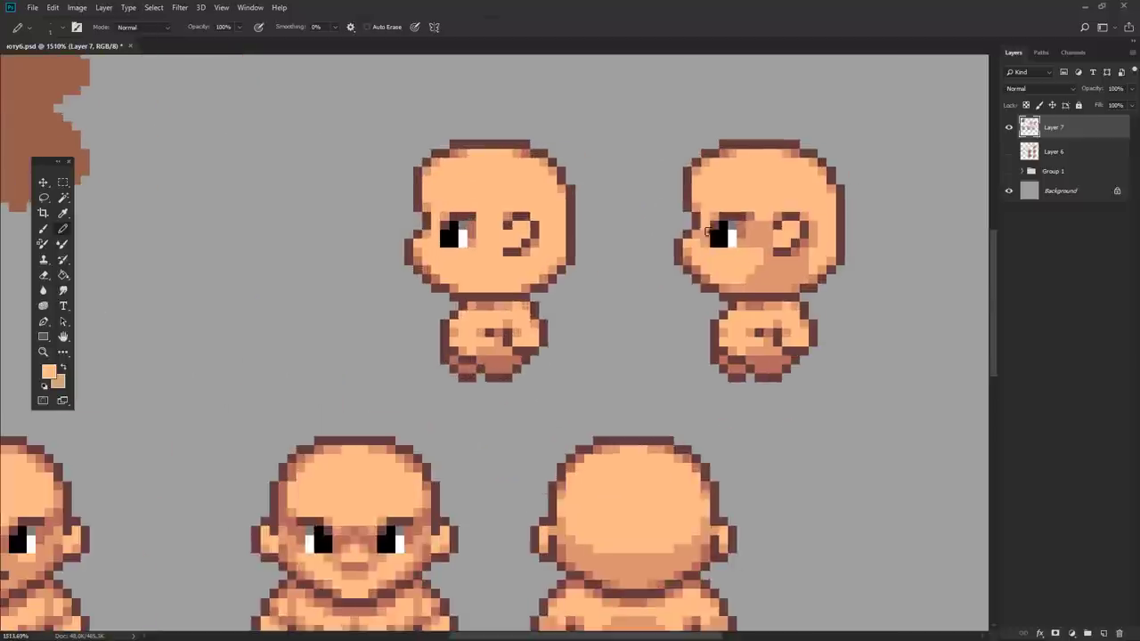
pyautogui.scroll(-1, 704, 227)
pyautogui.scroll(1, 701, 230)
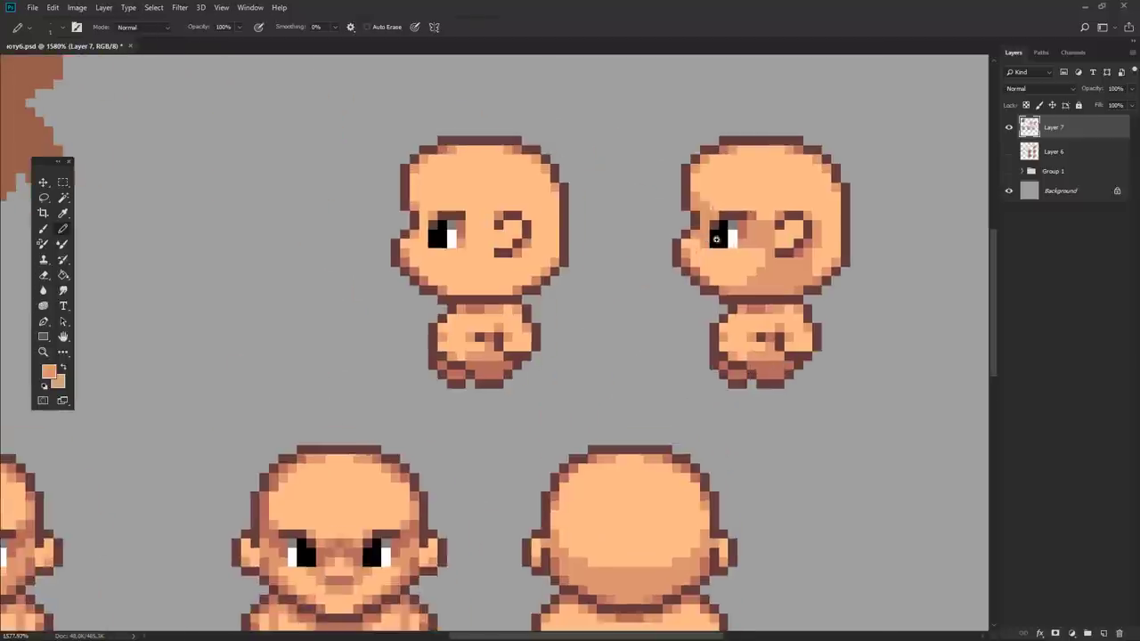
pyautogui.scroll(-2, 674, 238)
pyautogui.scroll(2, 673, 238)
pyautogui.keyDown('alt'); pyautogui.click(707, 220); pyautogui.keyUp('alt')
pyautogui.scroll(-1, 713, 227)
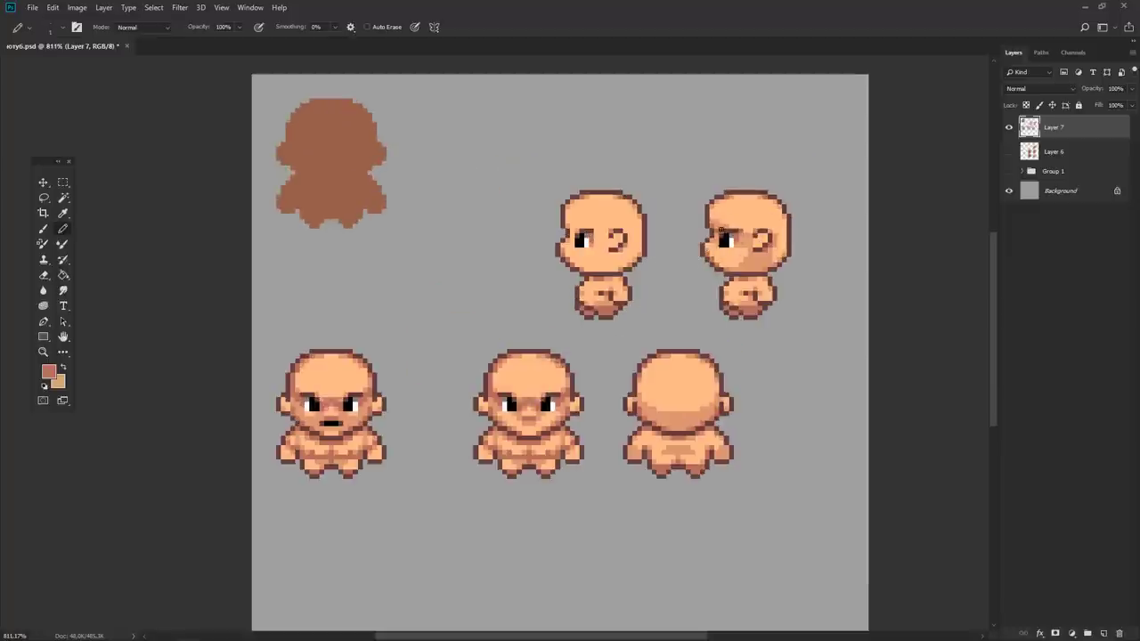
pyautogui.keyDown('alt'); pyautogui.click(724, 224); pyautogui.keyUp('alt')
pyautogui.scroll(2, 725, 210)
pyautogui.keyDown('alt'); pyautogui.click(772, 260); pyautogui.keyUp('alt')
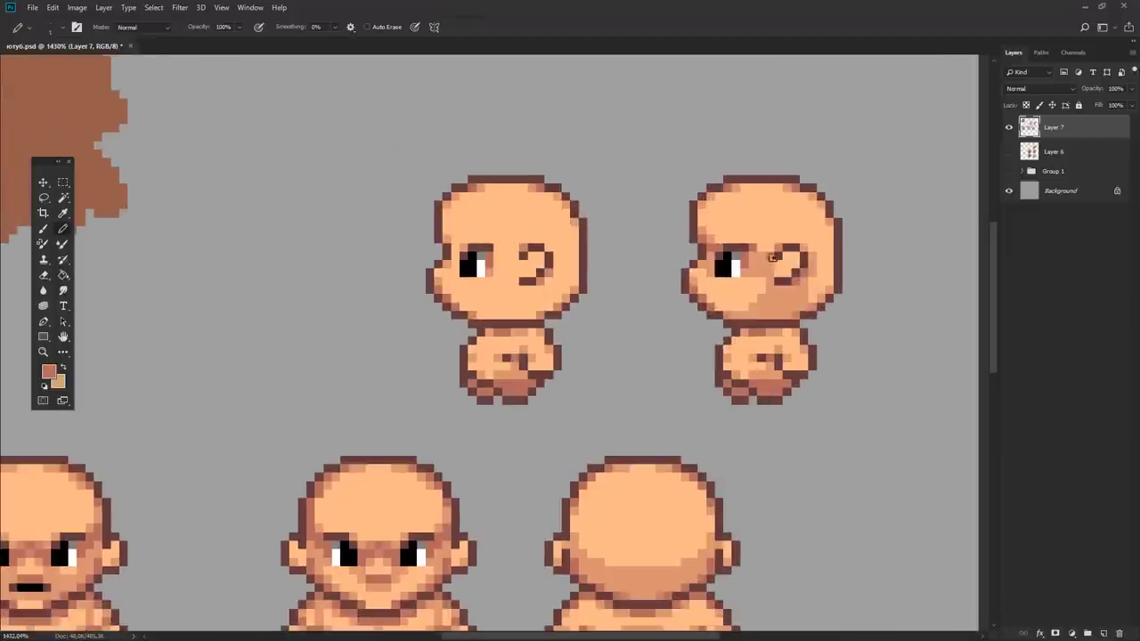
pyautogui.keyDown('alt'); pyautogui.click(765, 273); pyautogui.keyUp('alt')
pyautogui.scroll(-3, 718, 298)
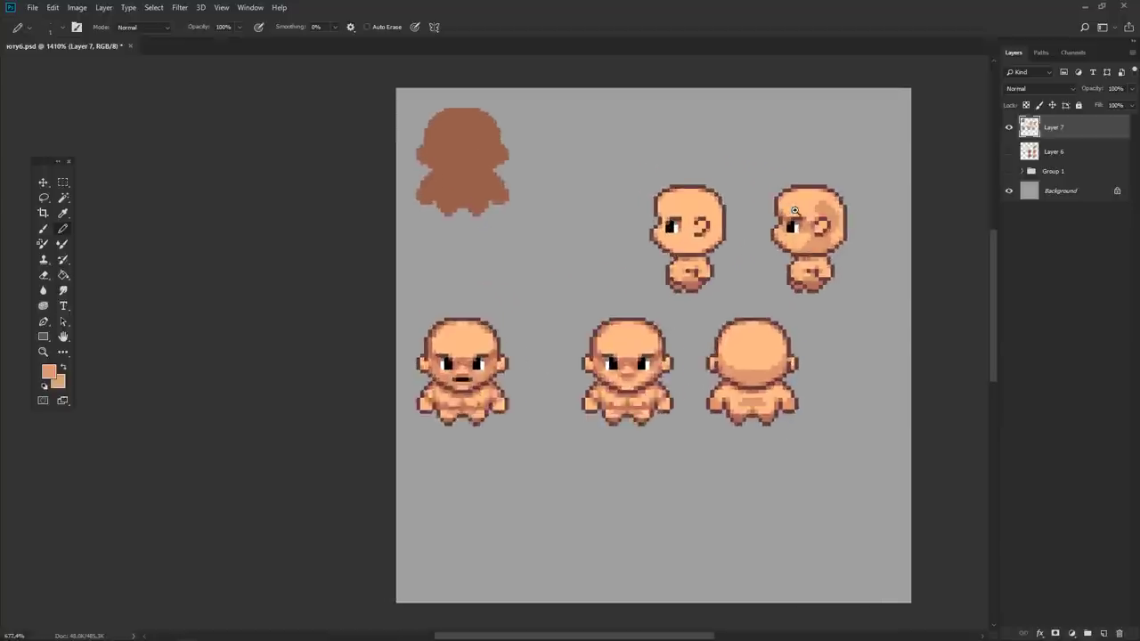
pyautogui.moveTo(837, 225); pyautogui.dragTo(816, 212)
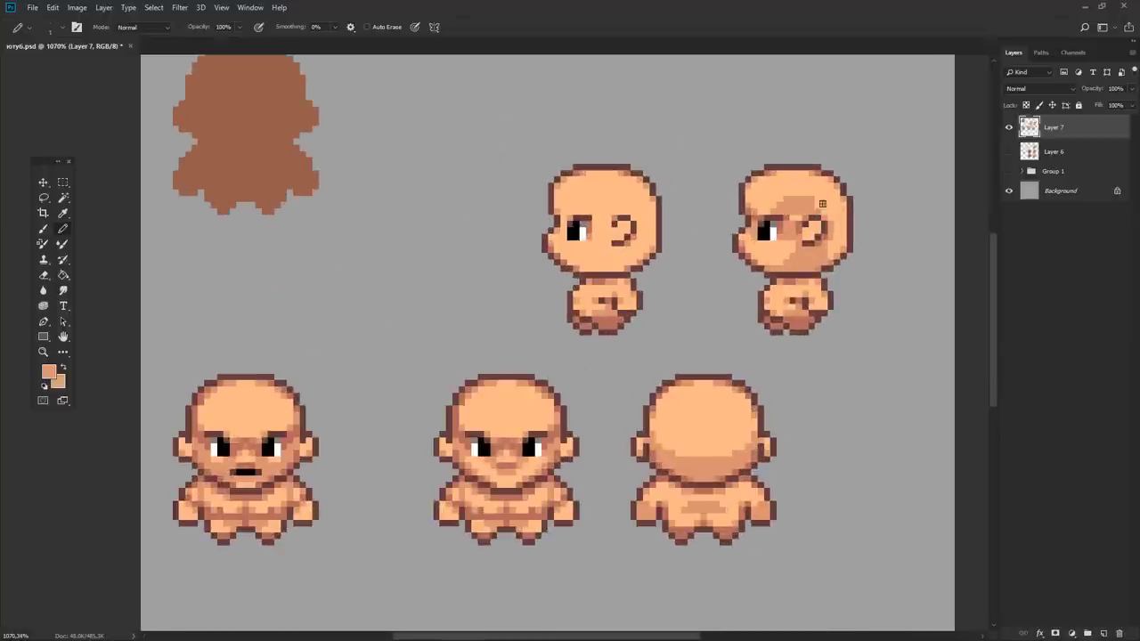
pyautogui.scroll(1, 822, 203)
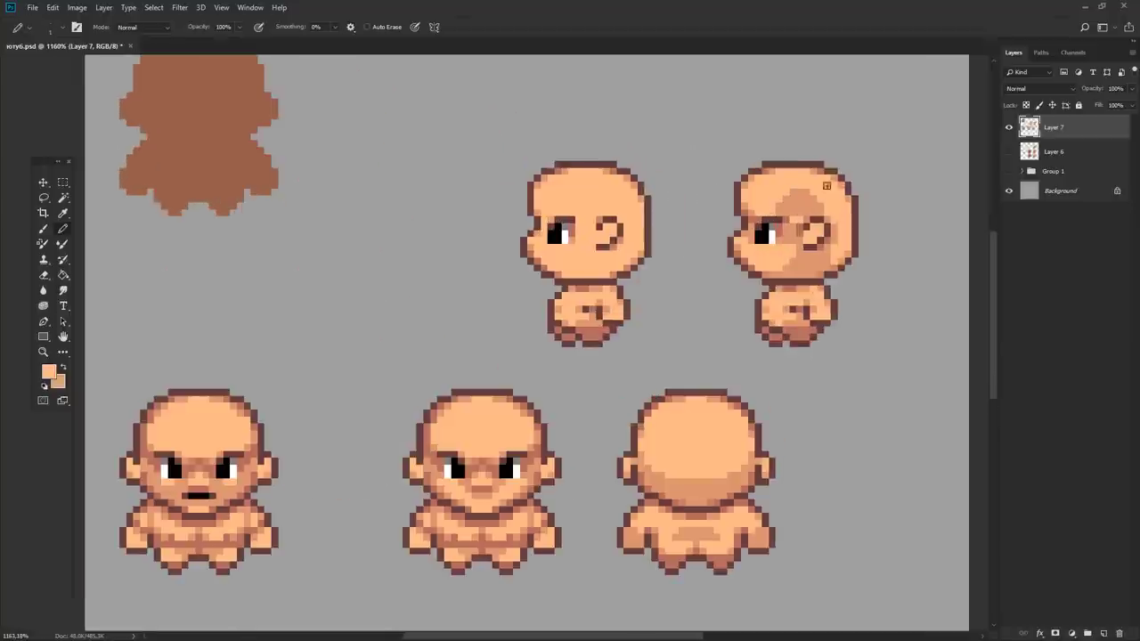
pyautogui.moveTo(827, 186); pyautogui.dragTo(748, 254)
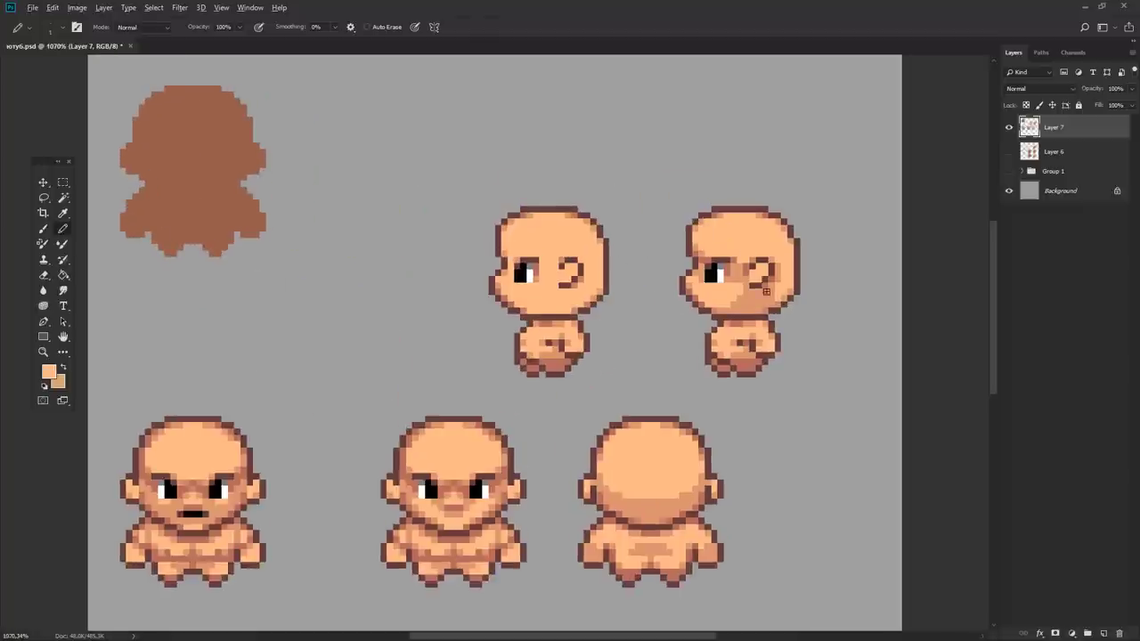
# - Move the shaded copy down, hide the earlier sprite layer, and shift three figures up-left
pyautogui.press('m')
pyautogui.moveTo(669, 187); pyautogui.dragTo(841, 393)
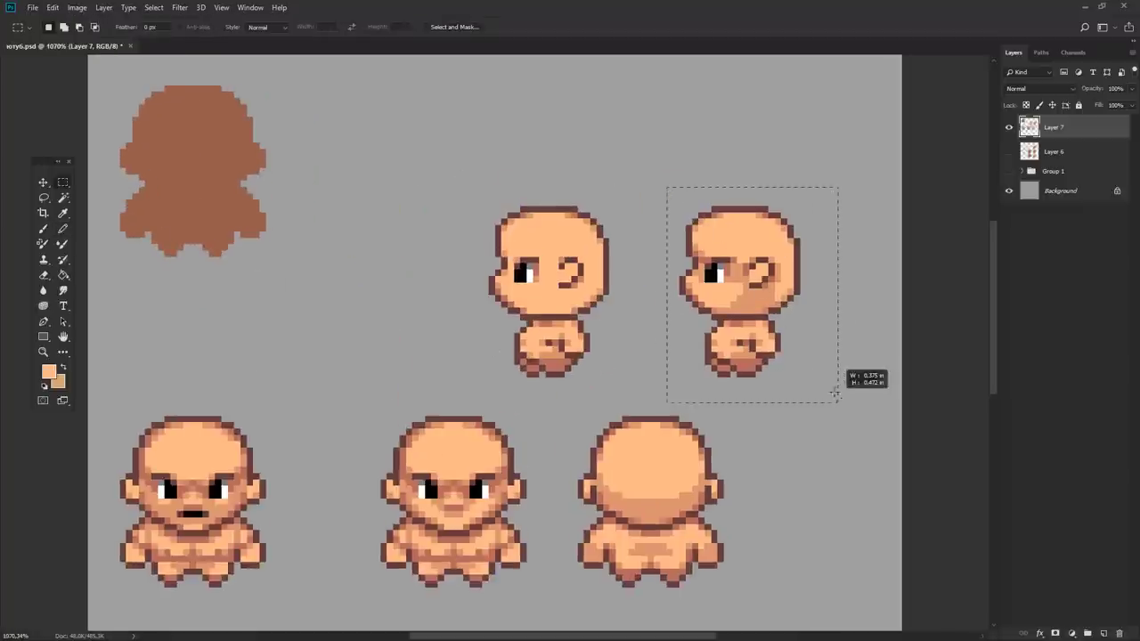
pyautogui.moveTo(772, 338); pyautogui.dragTo(846, 548)
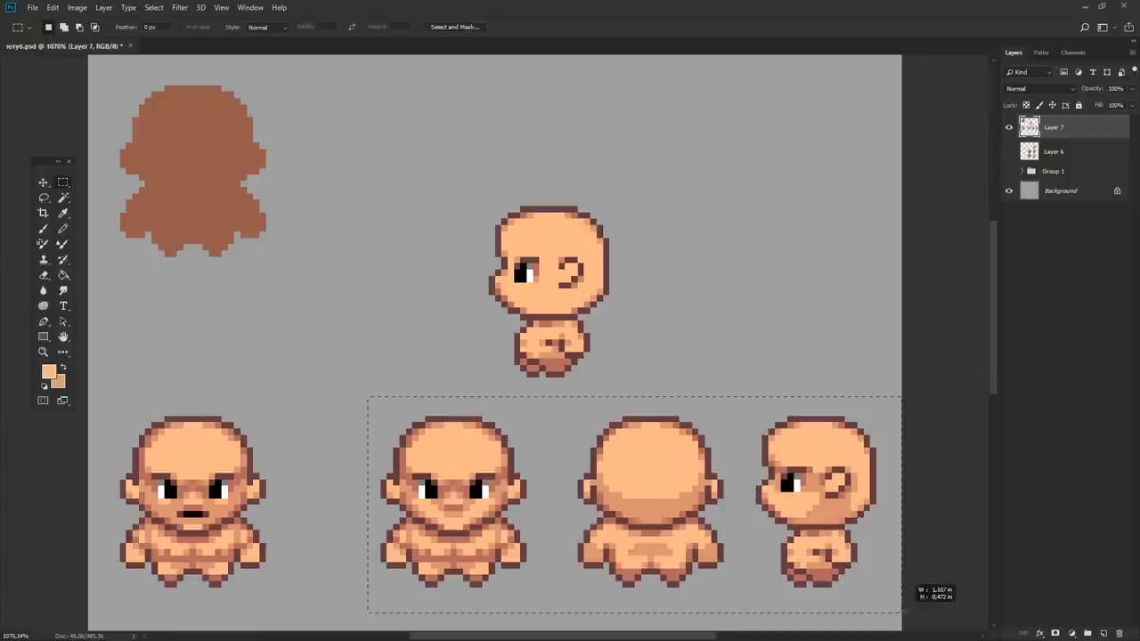
pyautogui.moveTo(634, 536); pyautogui.dragTo(901, 612)
pyautogui.click(1008, 130)
pyautogui.hotkey('ctrl', 'j')
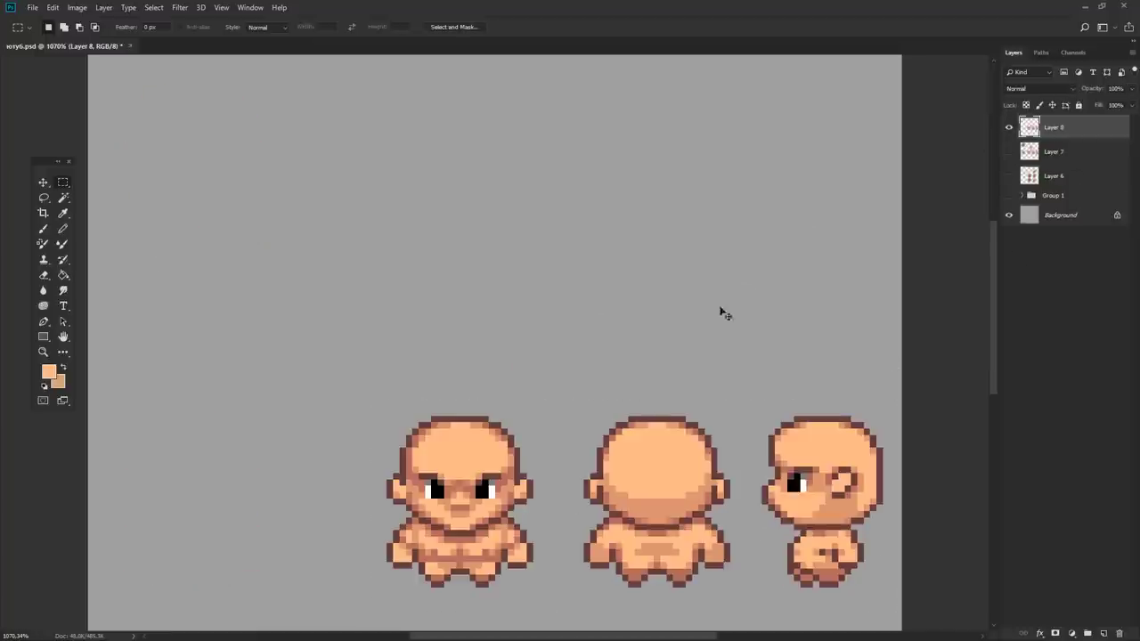
pyautogui.press('v')
pyautogui.moveTo(707, 504)
pyautogui.mouseDown()
pyautogui.moveTo(548, 378)
pyautogui.moveTo(555, 384)
pyautogui.mouseUp()
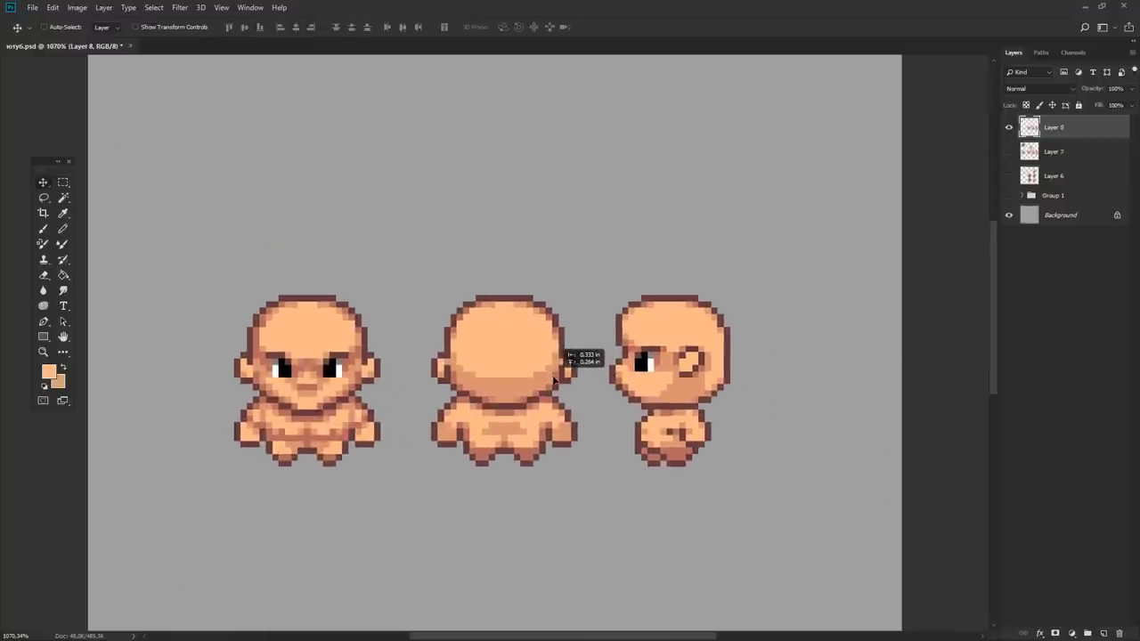
# - Add a horizontally flipped copy of the side view as the fourth figure
pyautogui.press('m')
pyautogui.moveTo(742, 282); pyautogui.dragTo(596, 479)
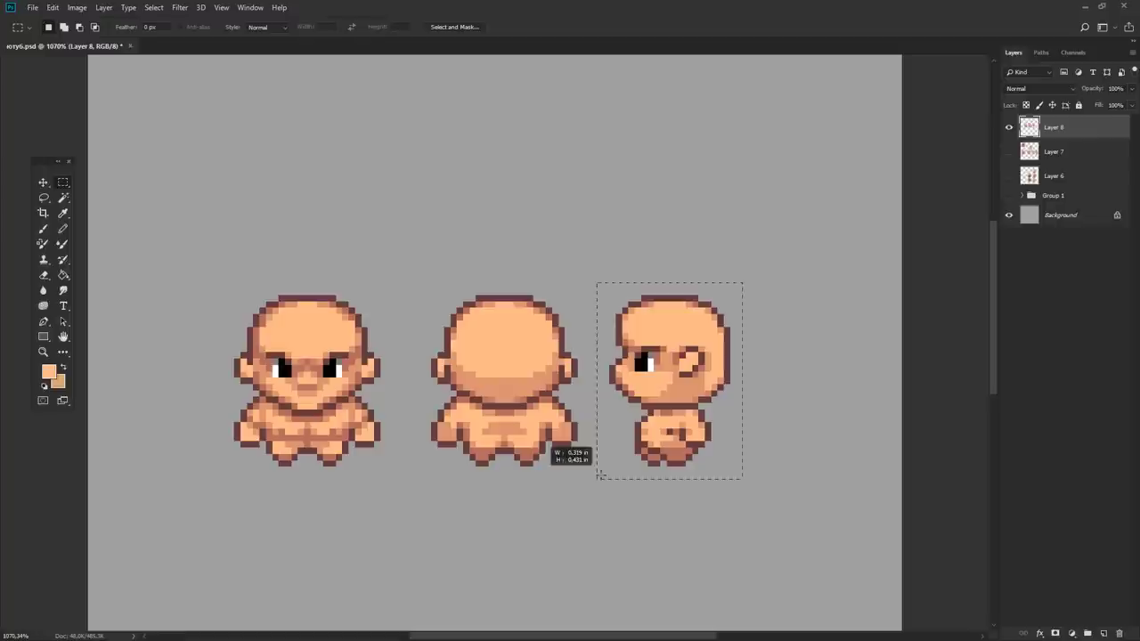
pyautogui.moveTo(661, 330); pyautogui.dragTo(807, 330)
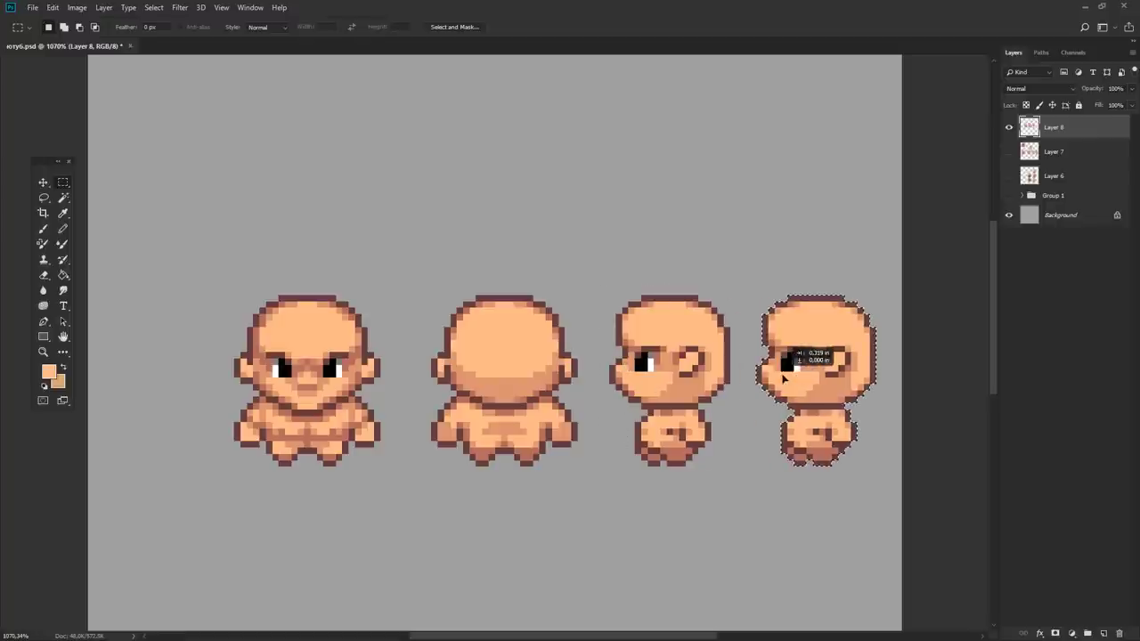
pyautogui.click(53, 7)
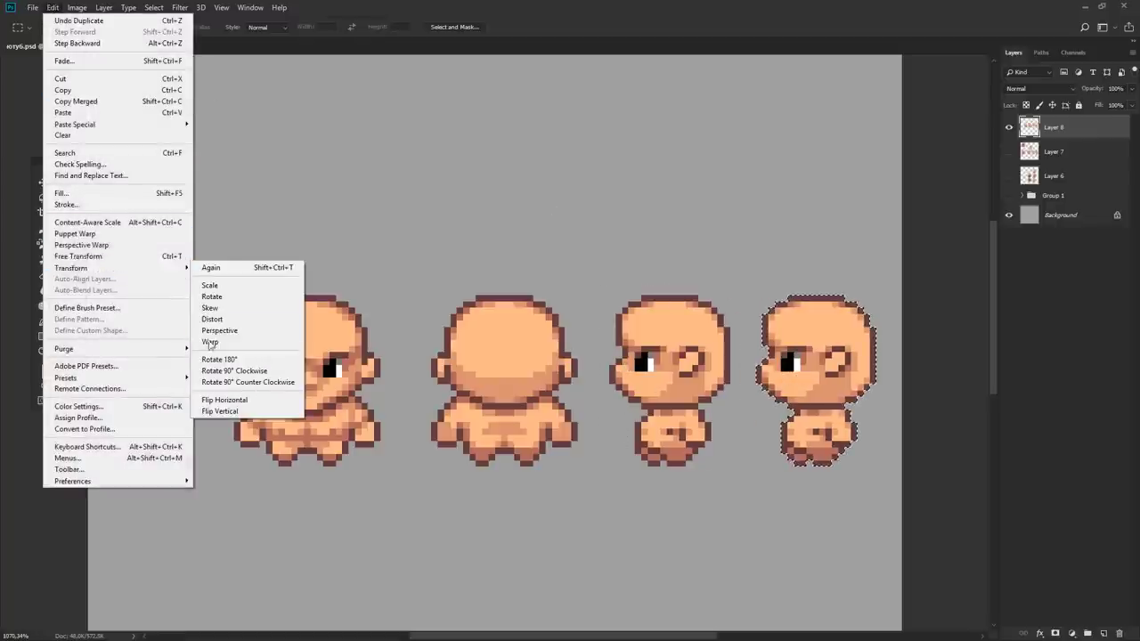
pyautogui.click(236, 397)
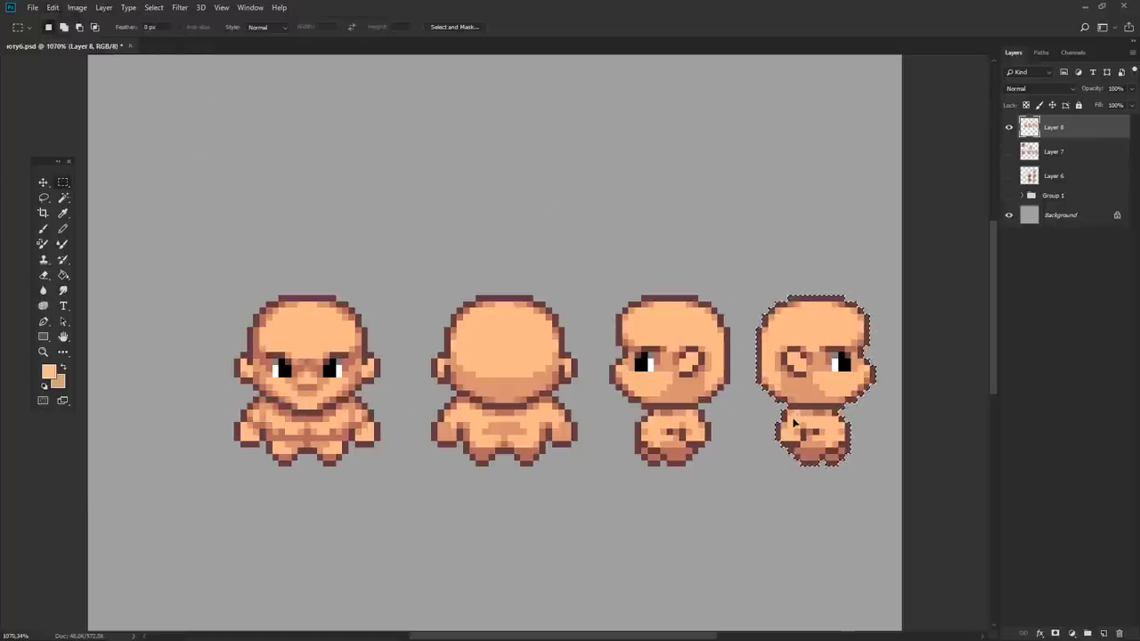
pyautogui.hotkey('ctrl', 'Left')
pyautogui.click(709, 431)
pyautogui.moveTo(709, 431); pyautogui.dragTo(657, 422)
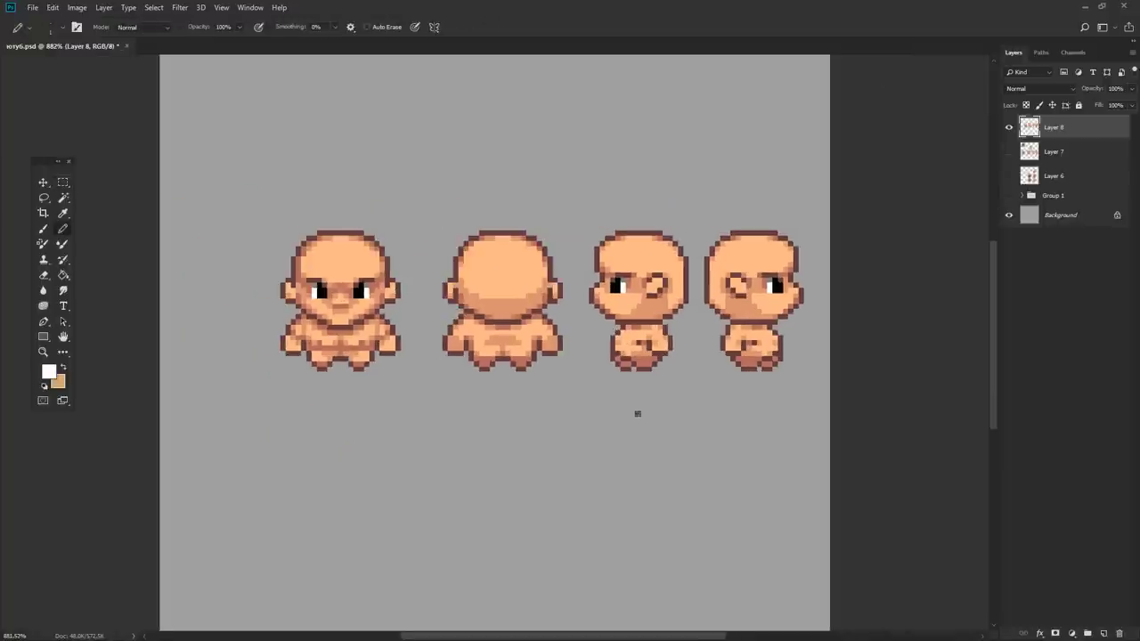
pyautogui.scroll(3, 758, 270)
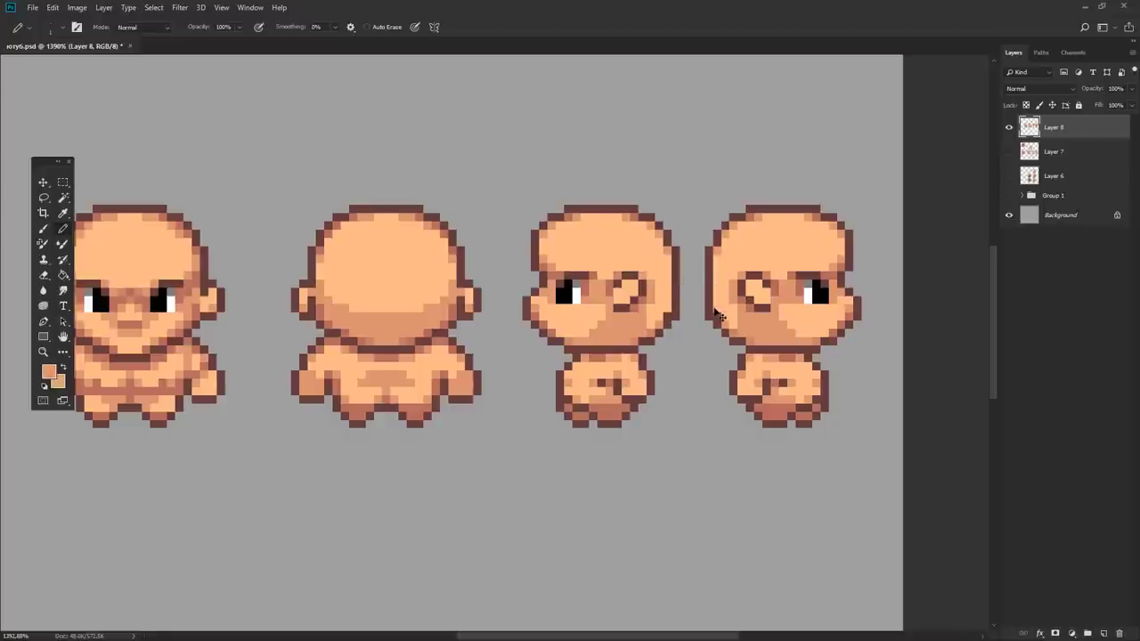
pyautogui.press('e')
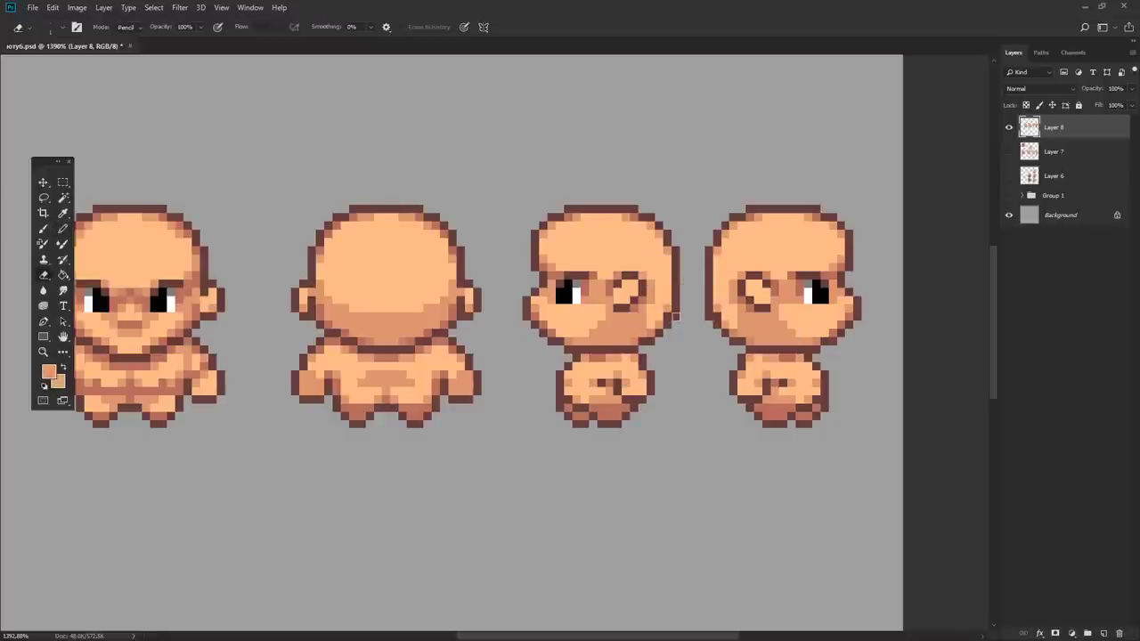
pyautogui.scroll(-3, 686, 321)
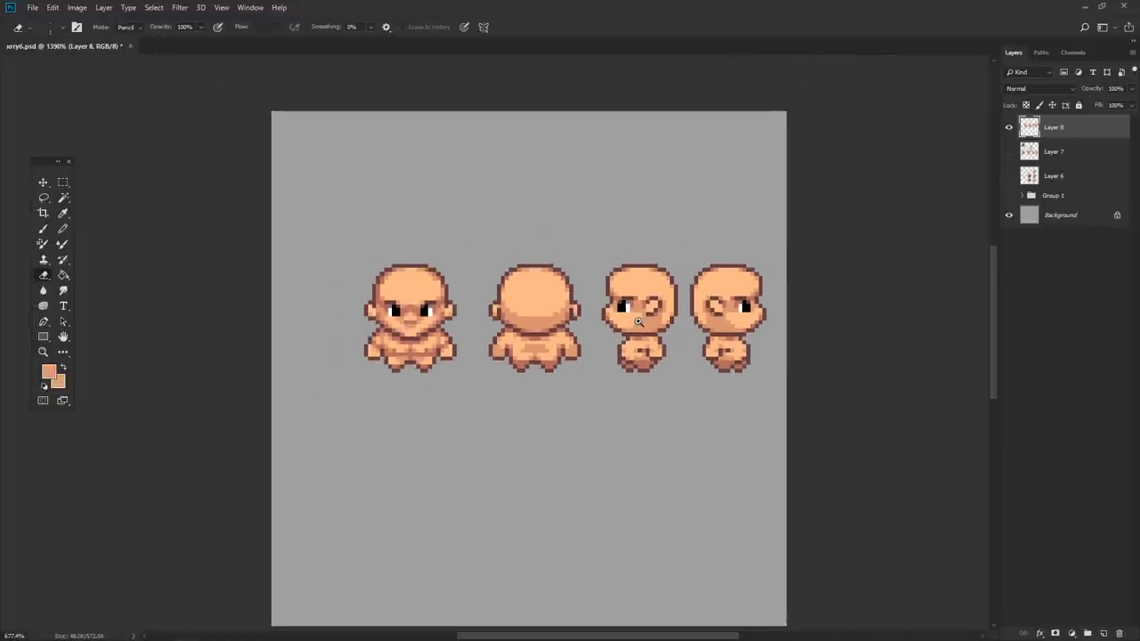
pyautogui.scroll(3, 637, 321)
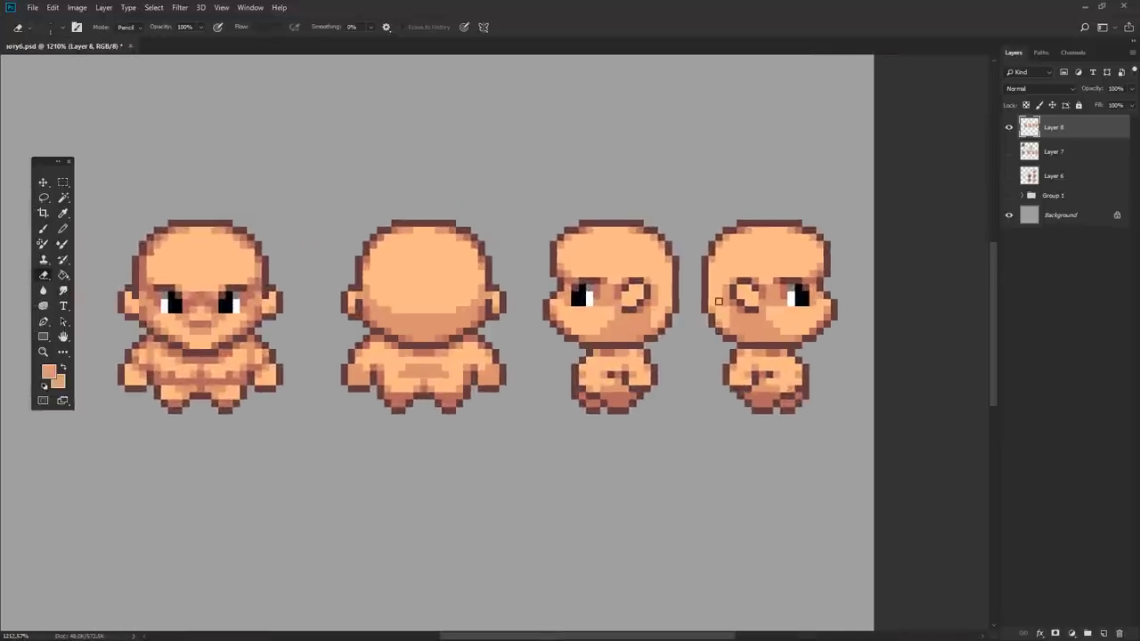
pyautogui.scroll(-3, 659, 390)
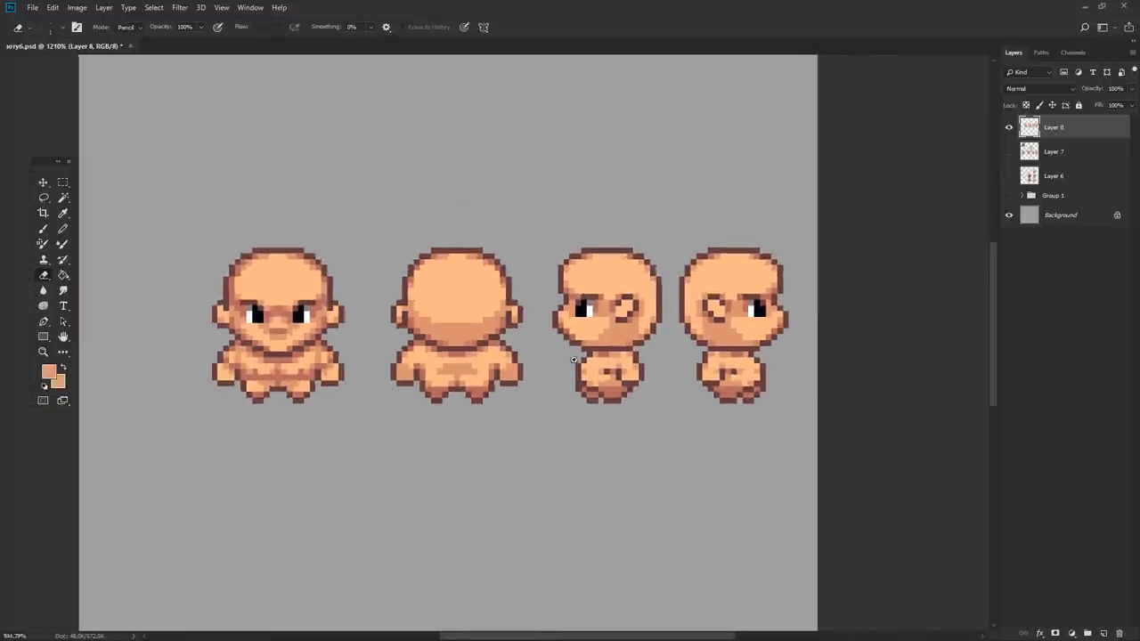
pyautogui.scroll(4, 591, 334)
pyautogui.click(591, 334)
pyautogui.press('Return')
pyautogui.press('b')
pyautogui.keyDown('alt'); pyautogui.click(556, 292); pyautogui.keyUp('alt')
pyautogui.scroll(-3, 557, 293)
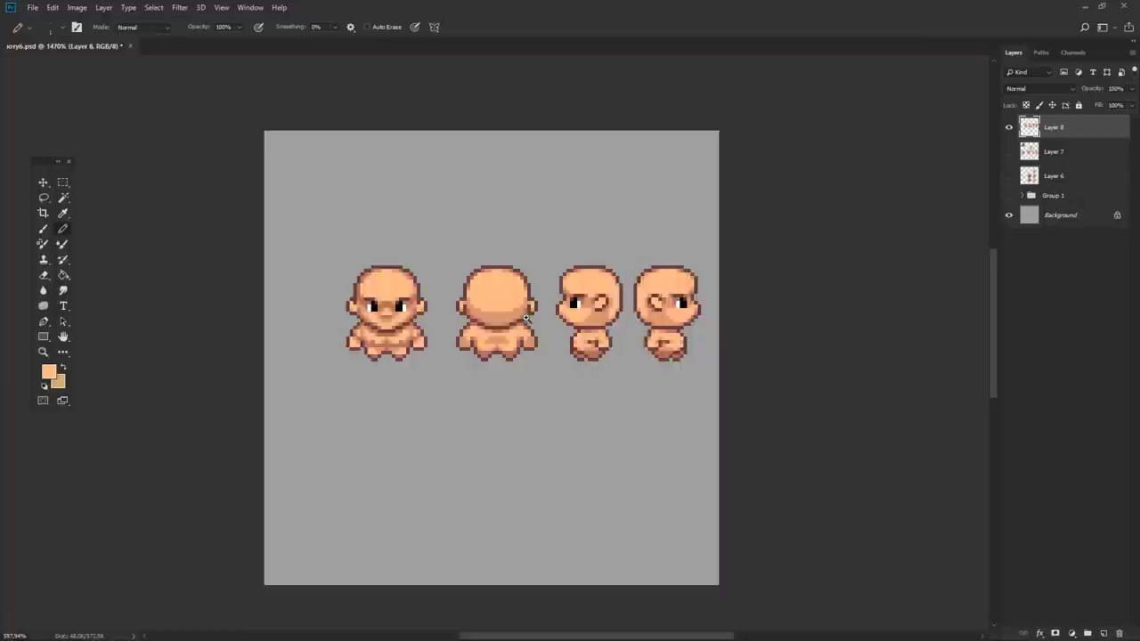
pyautogui.scroll(3, 561, 297)
pyautogui.keyDown('alt'); pyautogui.click(566, 301); pyautogui.keyUp('alt')
pyautogui.scroll(-1, 561, 298)
pyautogui.scroll(2, 572, 299)
pyautogui.scroll(-3, 572, 300)
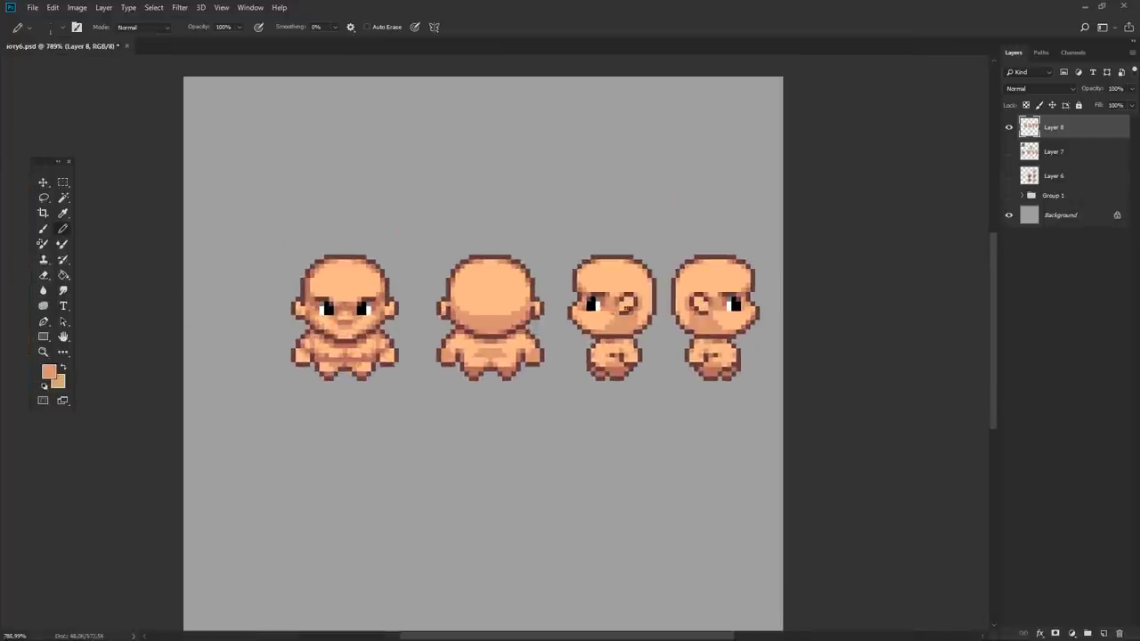
pyautogui.scroll(-1, 627, 309)
# - Delete the mirrored fourth figure, discard a test paste, and hide the earlier sprite layer
pyautogui.press('m')
pyautogui.moveTo(756, 205); pyautogui.dragTo(667, 362)
pyautogui.press('Delete')
pyautogui.click(1009, 151)
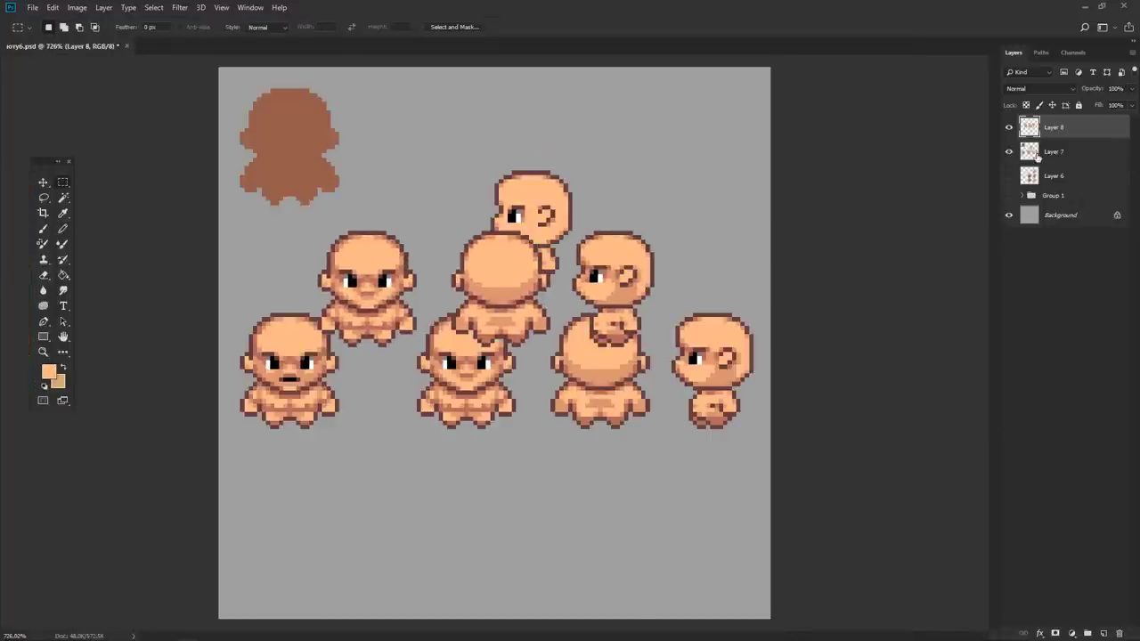
pyautogui.click(1037, 155)
pyautogui.hotkey('ctrl', 'v')
pyautogui.press('v')
pyautogui.moveTo(468, 344); pyautogui.dragTo(547, 492)
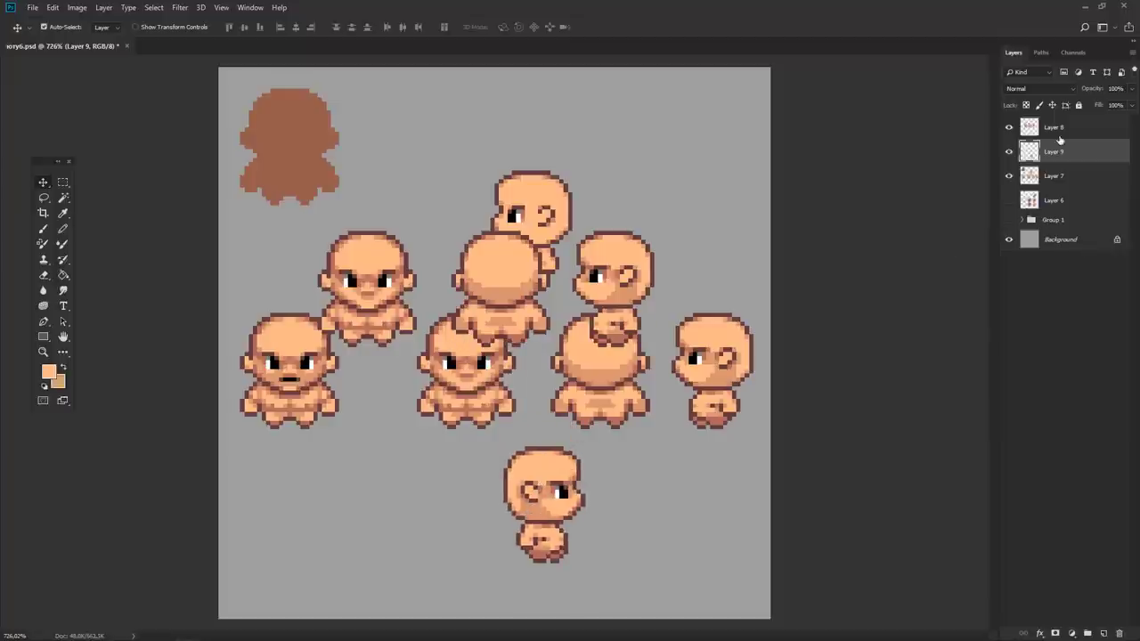
pyautogui.press('Delete')
pyautogui.click(1009, 152)
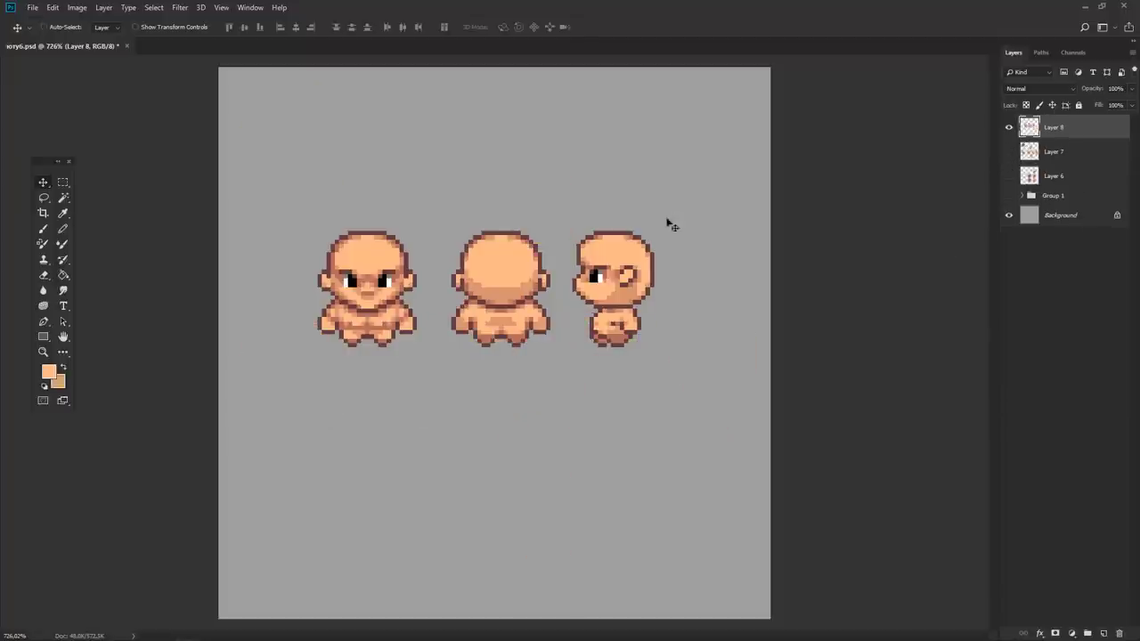
# - Zoom in on the side view's face and sample its peach skin tone with the Pencil
pyautogui.press('m')
pyautogui.scroll(4, 584, 289)
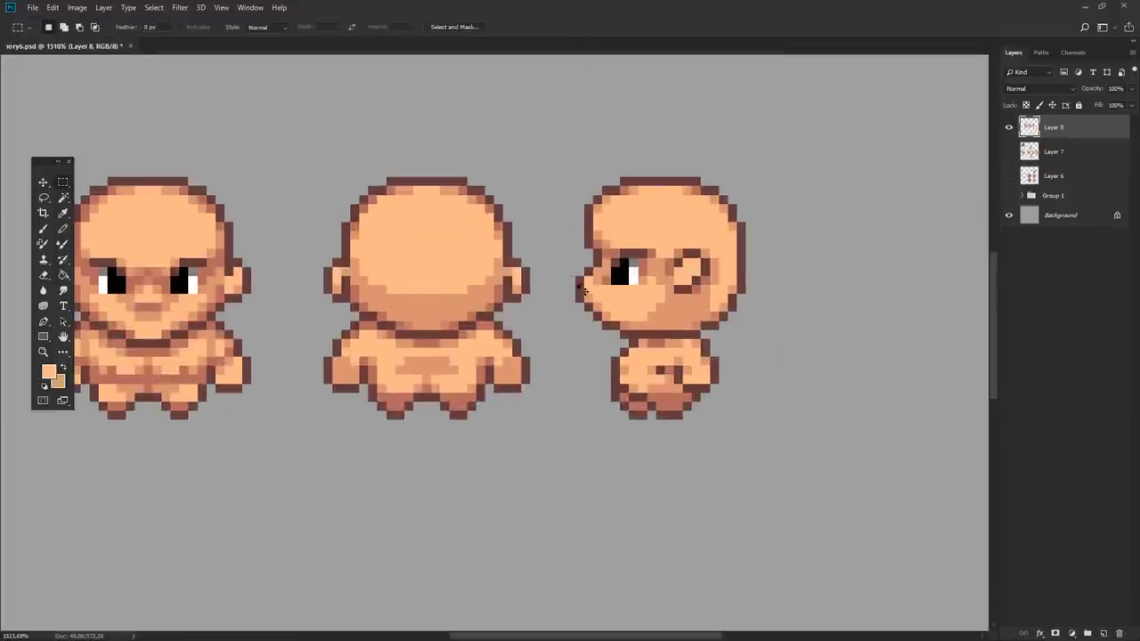
pyautogui.scroll(-2, 580, 351)
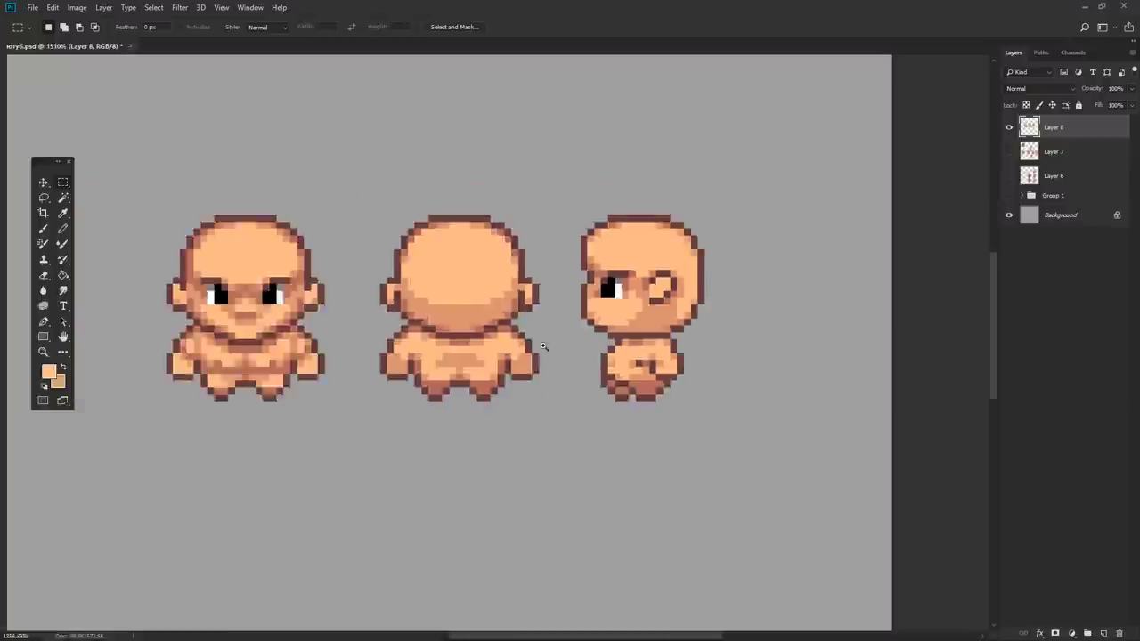
pyautogui.scroll(-3, 537, 347)
pyautogui.scroll(3, 540, 332)
pyautogui.scroll(2, 552, 325)
pyautogui.scroll(-2, 552, 320)
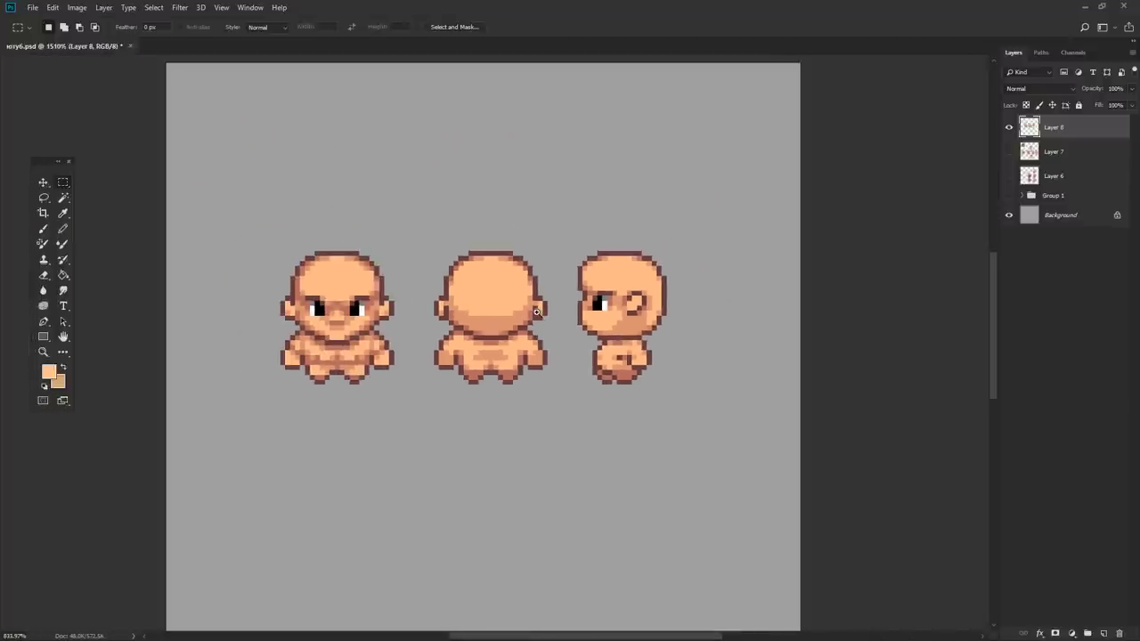
pyautogui.scroll(1, 552, 317)
pyautogui.scroll(2, 553, 314)
pyautogui.scroll(1, 554, 315)
pyautogui.scroll(1, 565, 319)
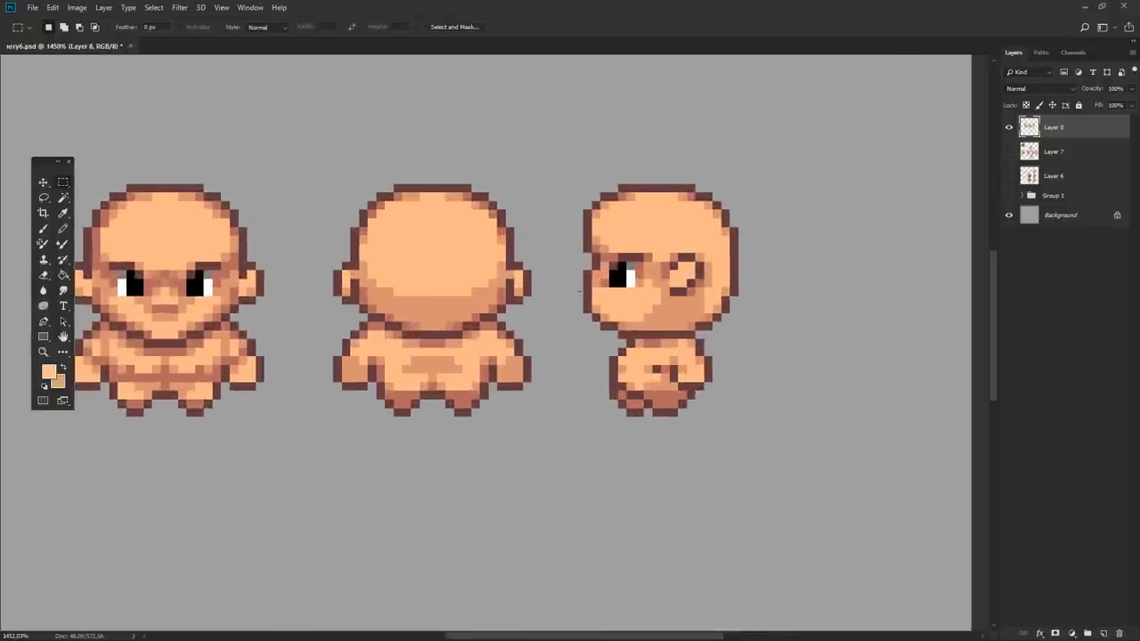
pyautogui.press('b')
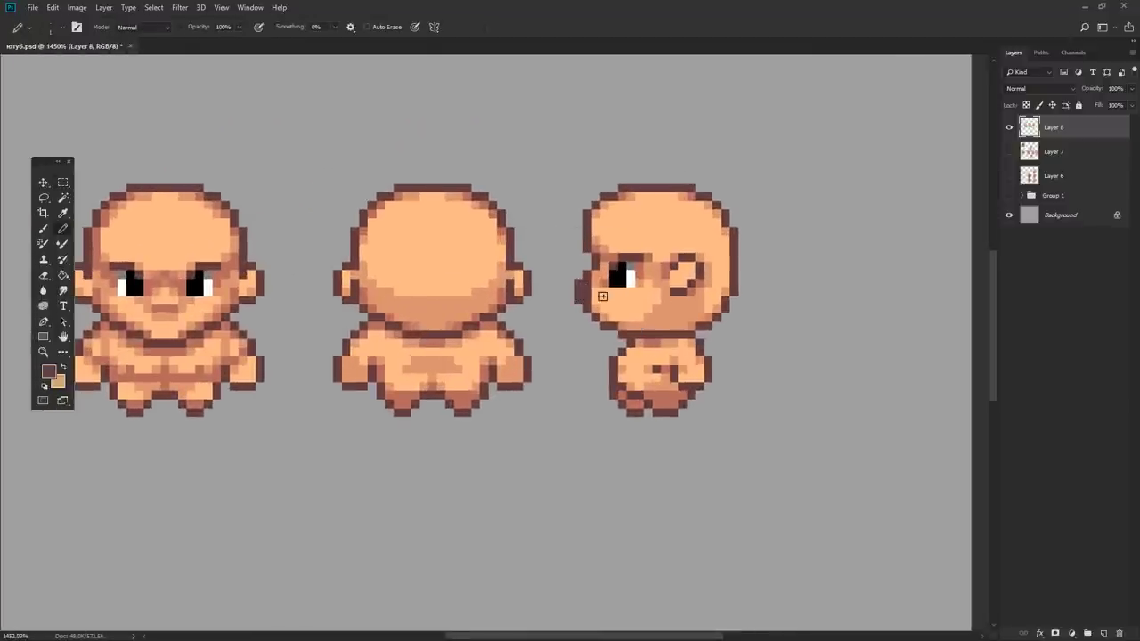
pyautogui.keyDown('alt'); pyautogui.click(597, 299); pyautogui.keyUp('alt')
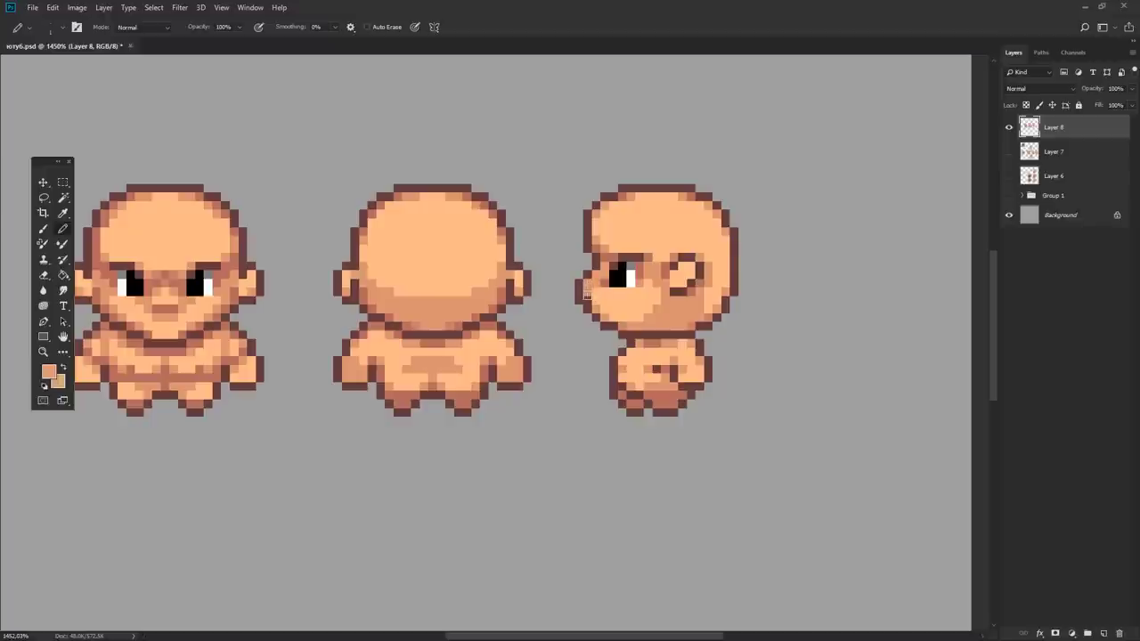
# - Touch up the side view's face pixels with the Eraser and a salmon Pencil shade
pyautogui.press('e')
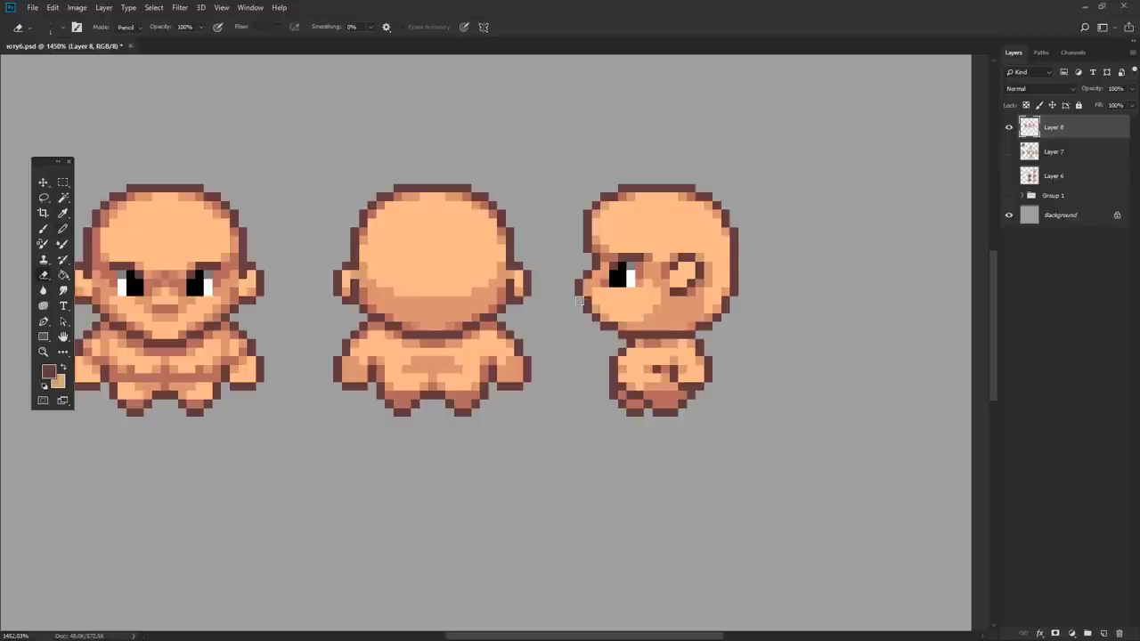
pyautogui.scroll(-5, 596, 327)
pyautogui.scroll(2, 593, 303)
pyautogui.scroll(1, 588, 280)
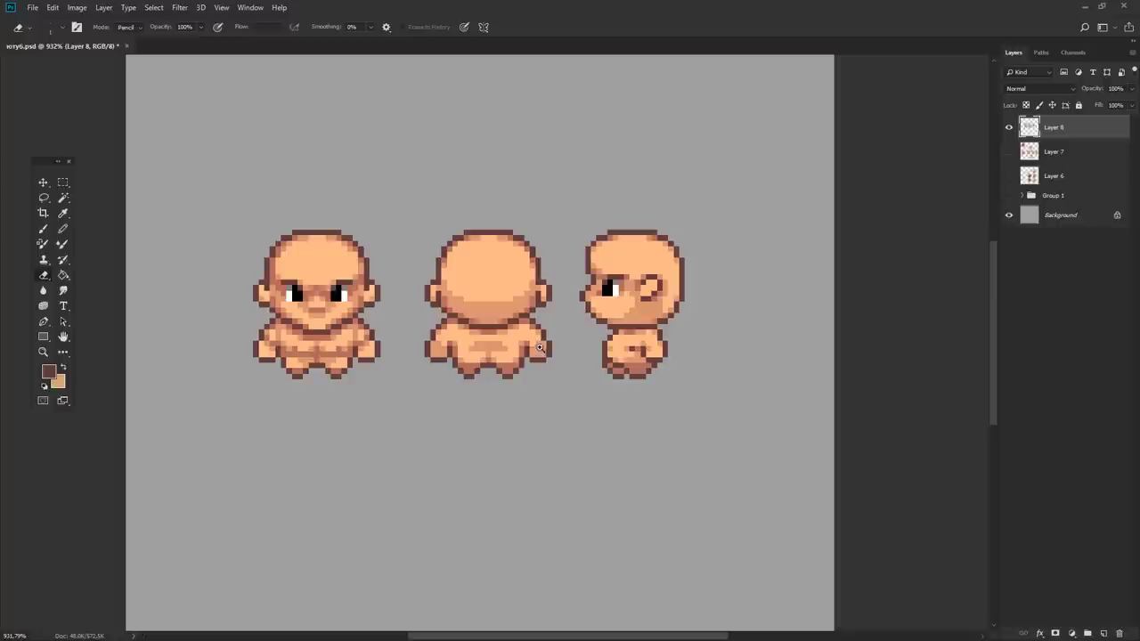
pyautogui.scroll(-3, 546, 371)
pyautogui.scroll(1, 544, 367)
pyautogui.scroll(1, 542, 363)
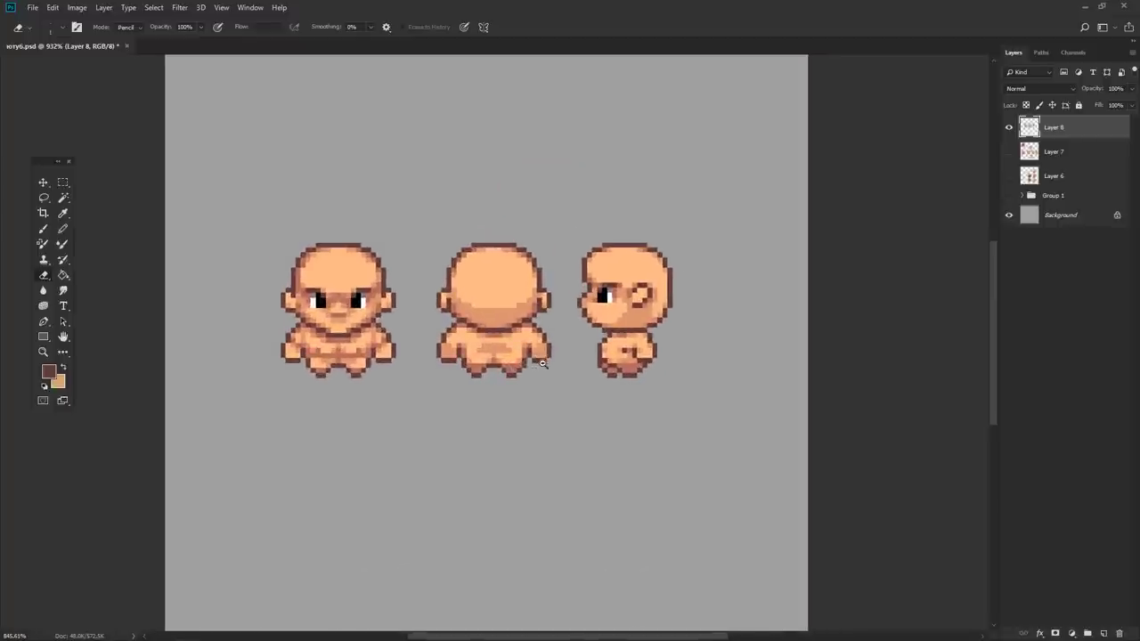
pyautogui.press('b')
pyautogui.scroll(1, 623, 350)
pyautogui.keyDown('alt'); pyautogui.click(636, 349); pyautogui.keyUp('alt')
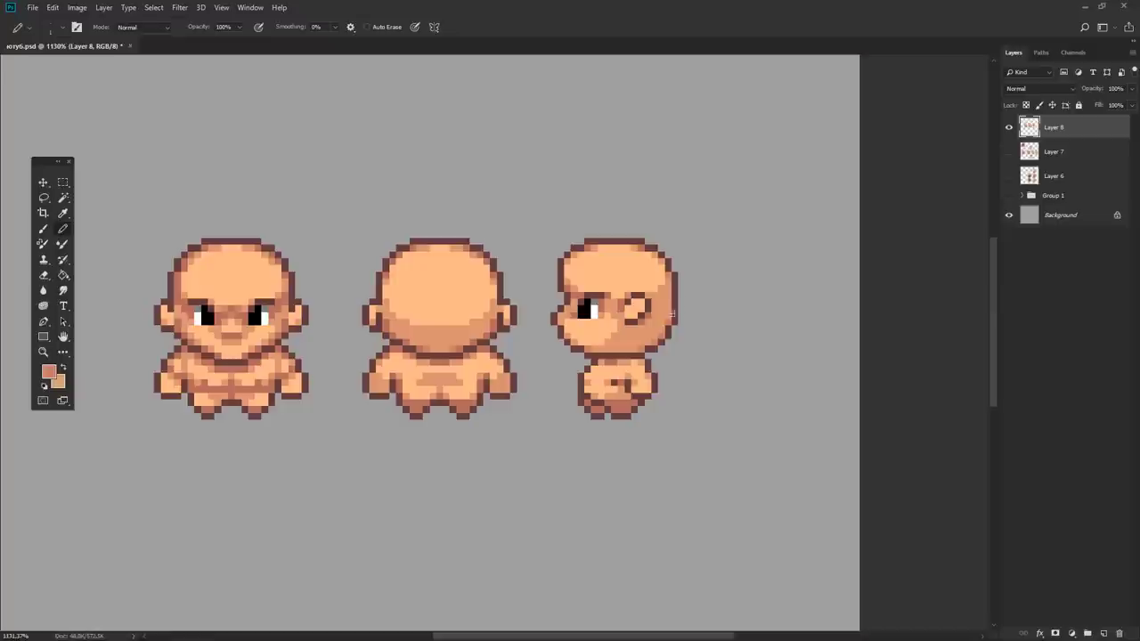
pyautogui.scroll(-1, 671, 313)
pyautogui.scroll(2, 668, 307)
pyautogui.scroll(1, 655, 283)
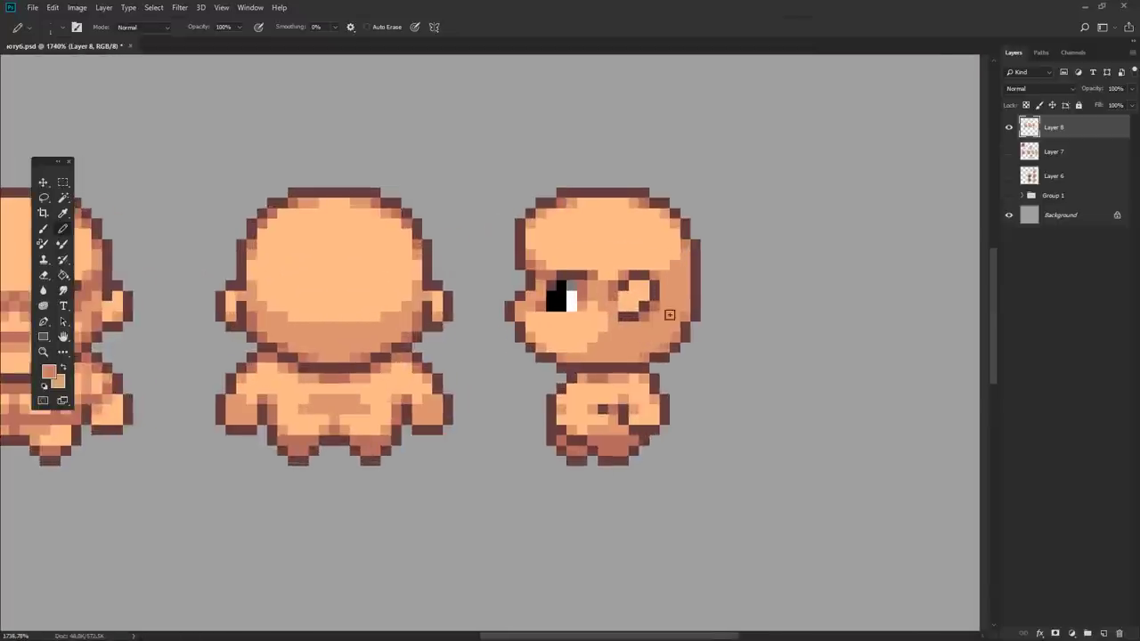